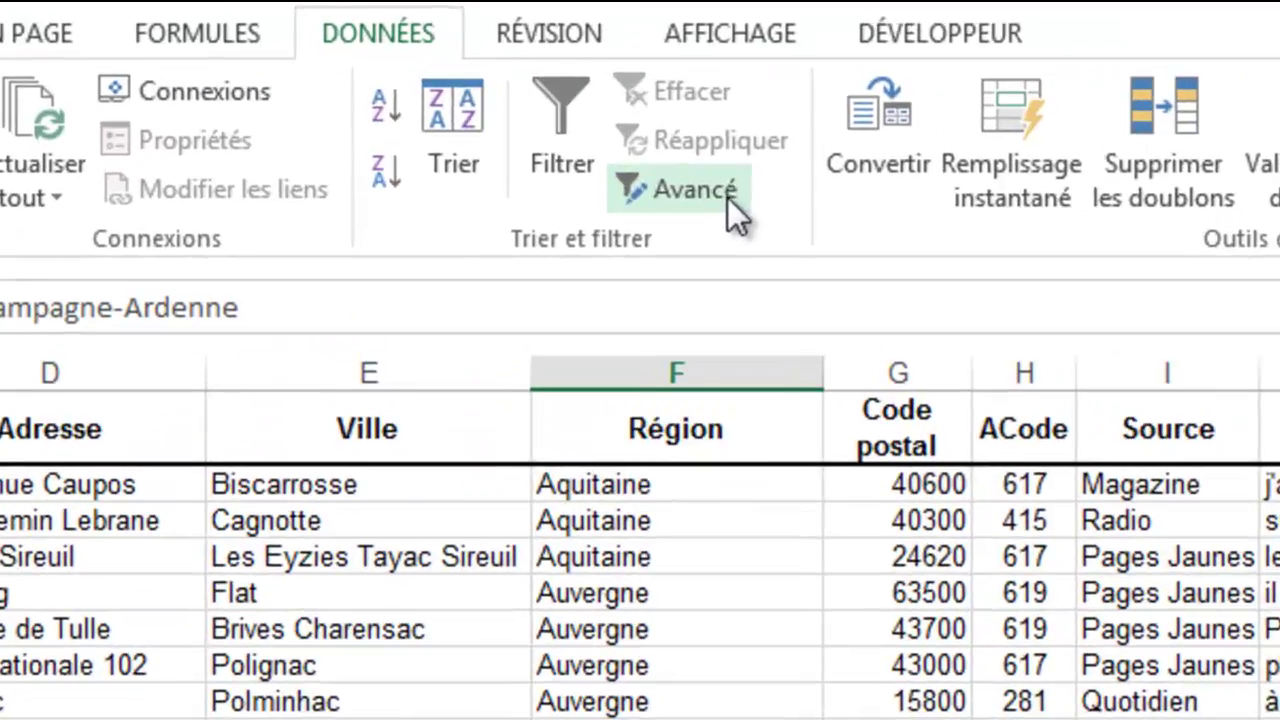
Filter the client list A1:N36 in place with an advanced filter, using the Revenus >50000 criteria in B38:B39
click(495, 73)
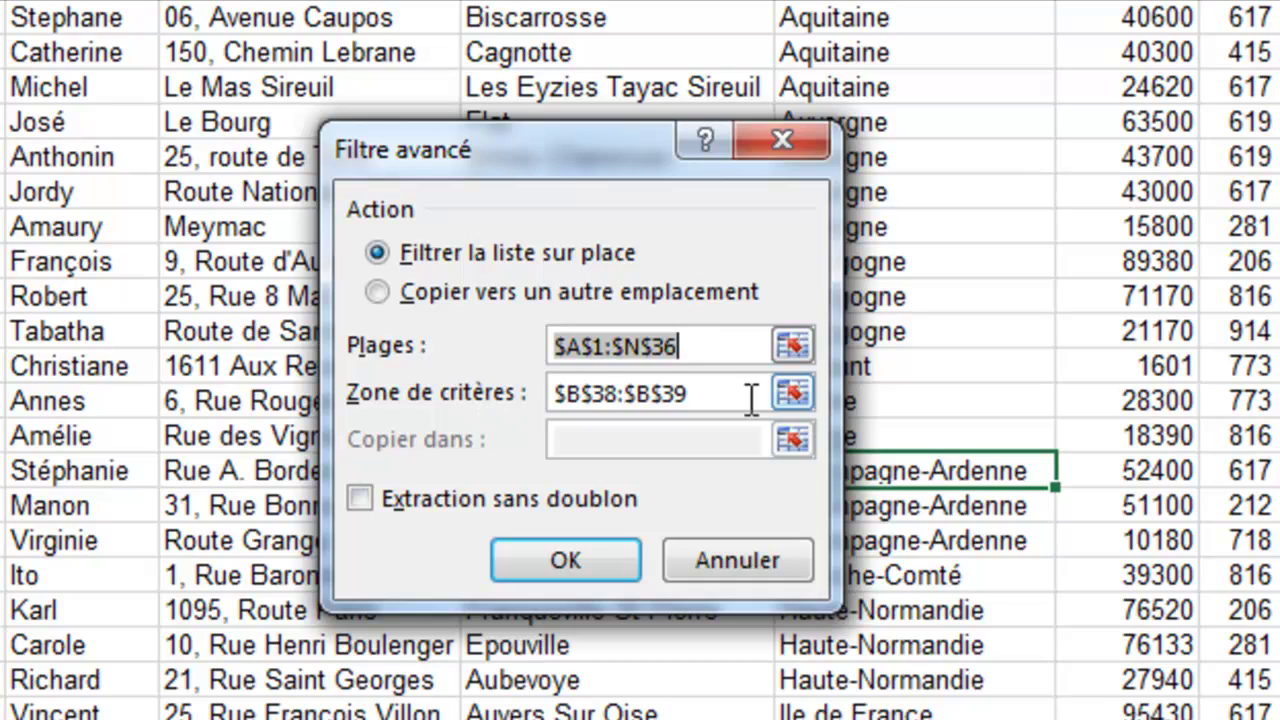
click(792, 392)
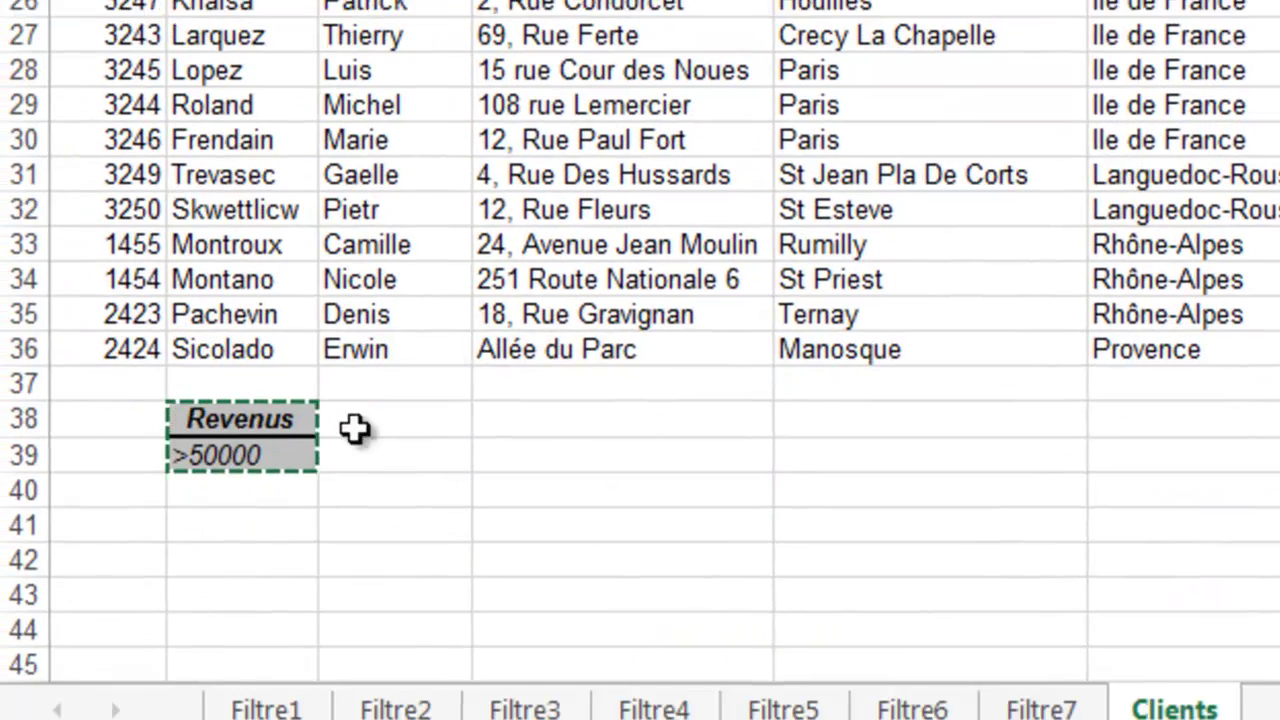
drag(182, 444, 228, 488)
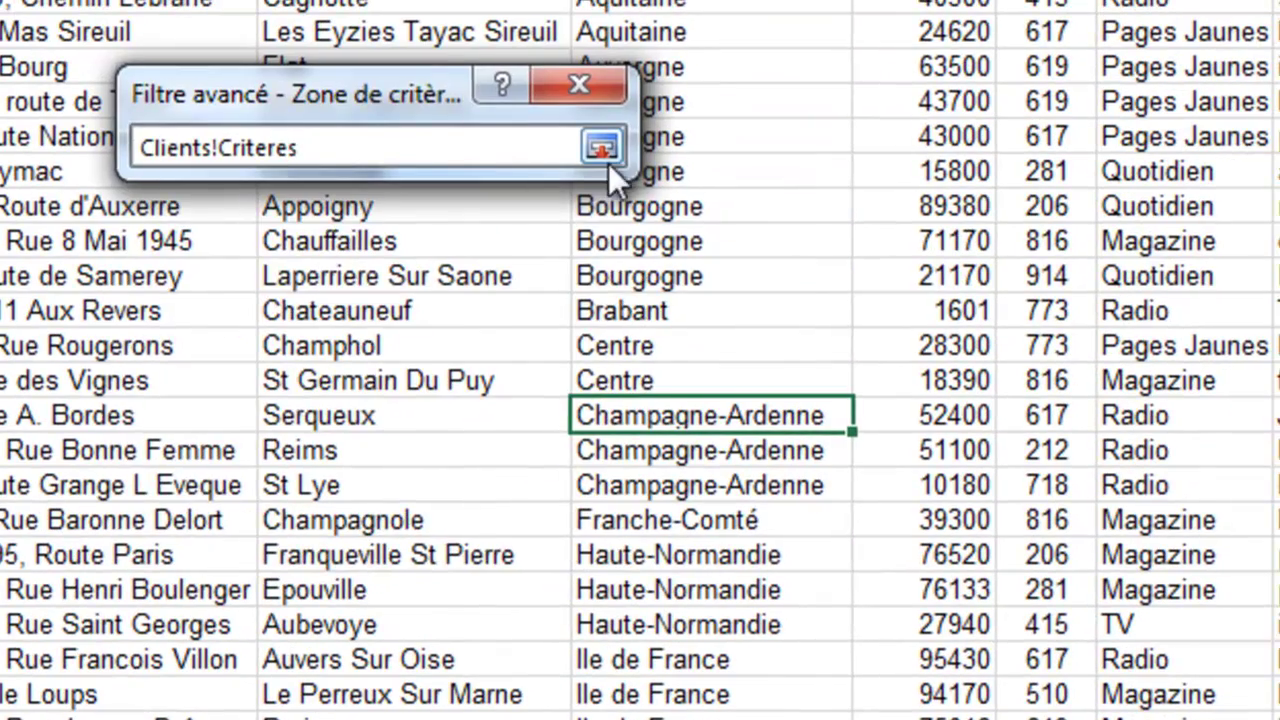
click(604, 147)
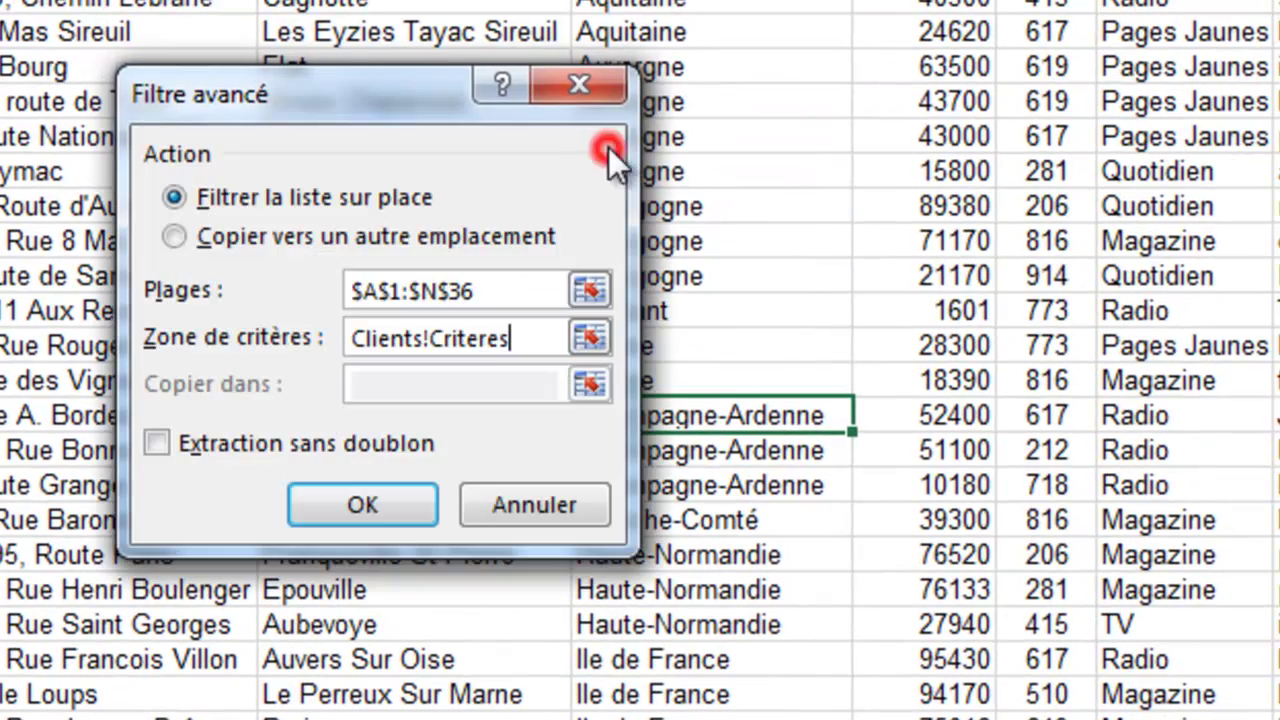
click(363, 493)
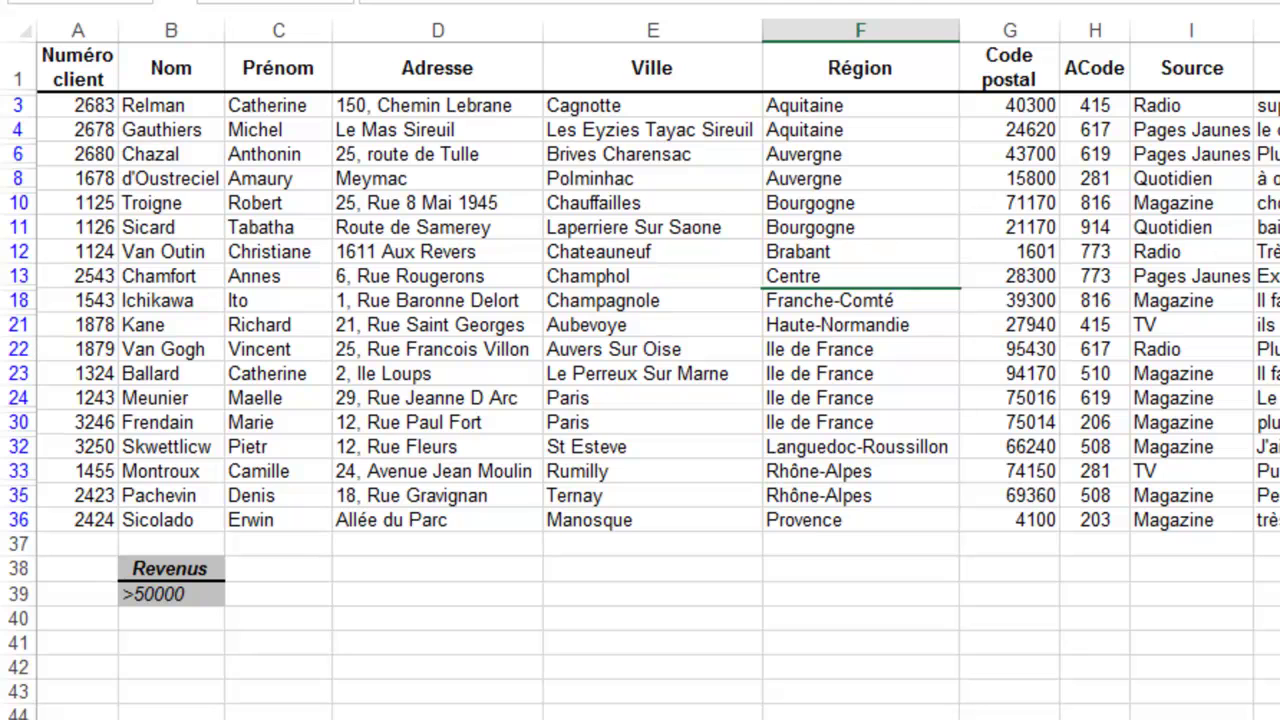
Clear the in-place filter and set up a new advanced filter that copies results to another location
click(1244, 246)
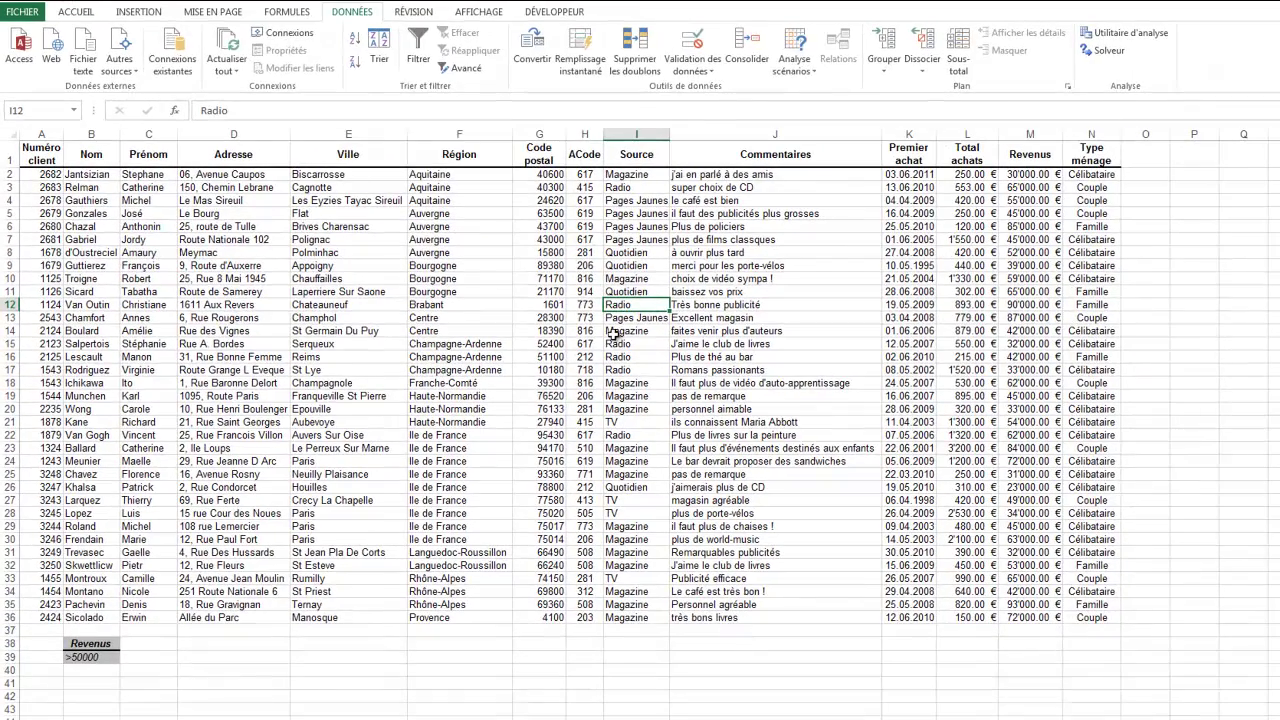
click(614, 331)
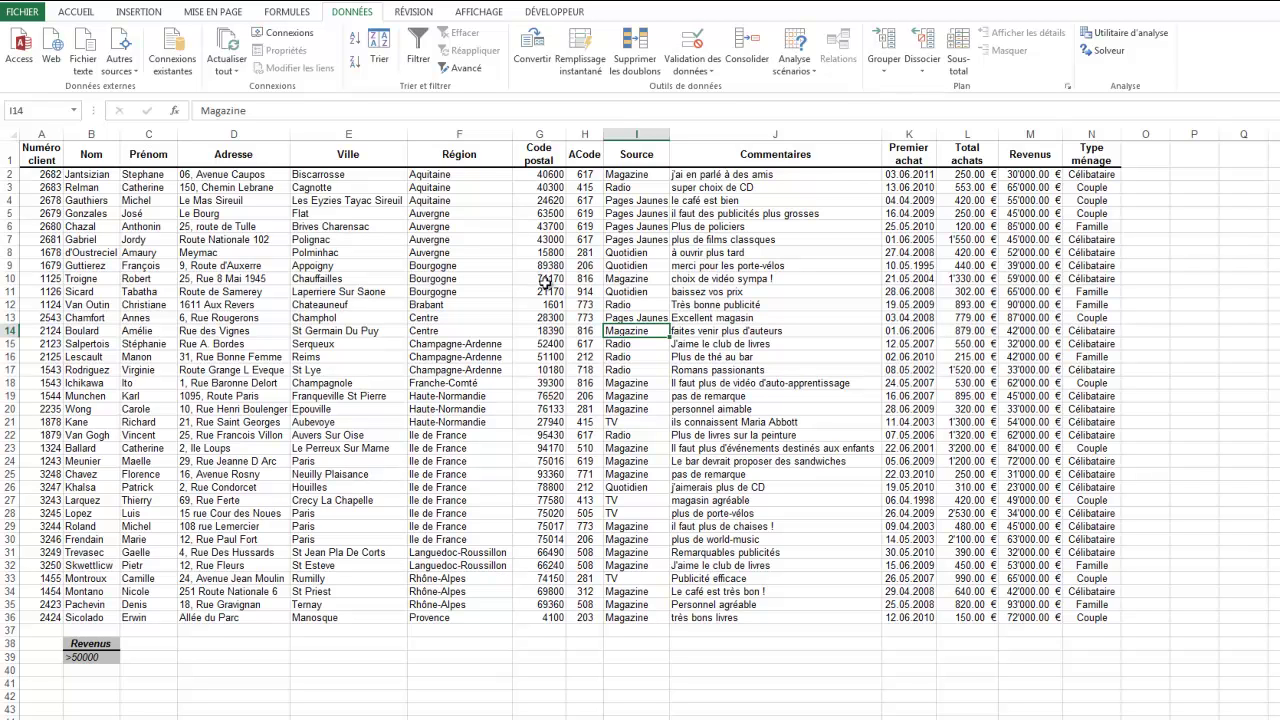
click(545, 280)
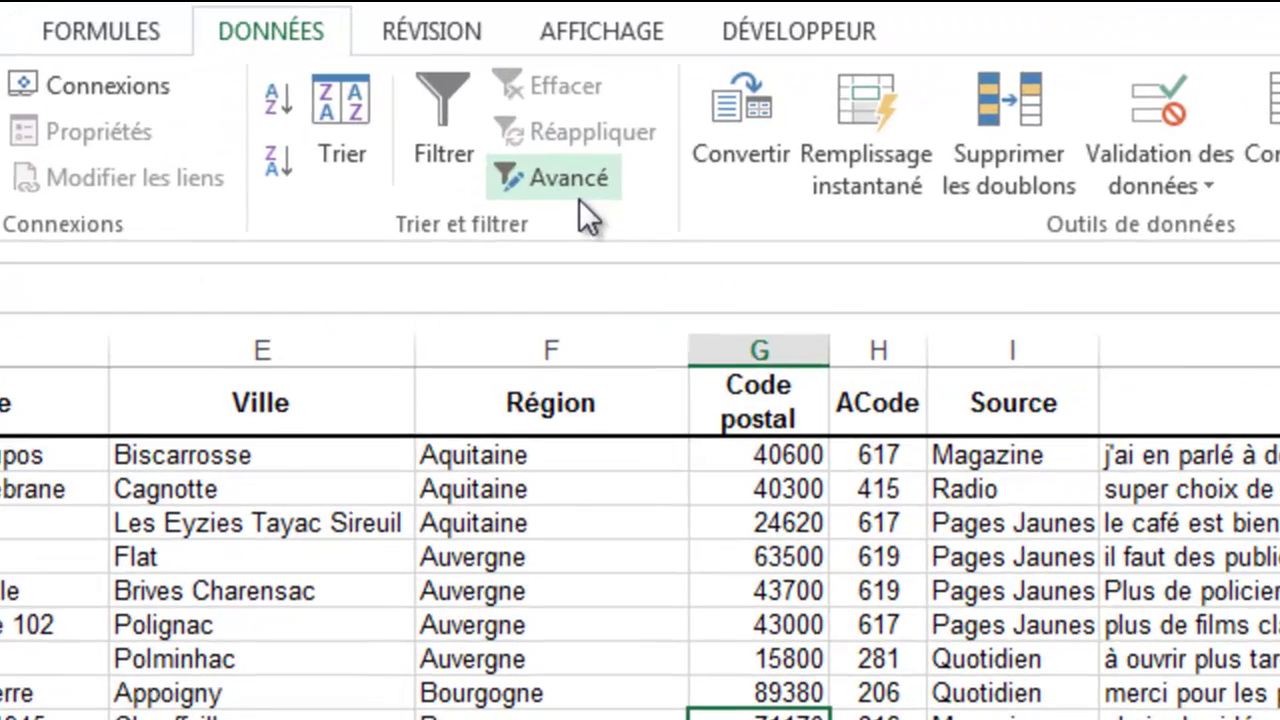
click(525, 175)
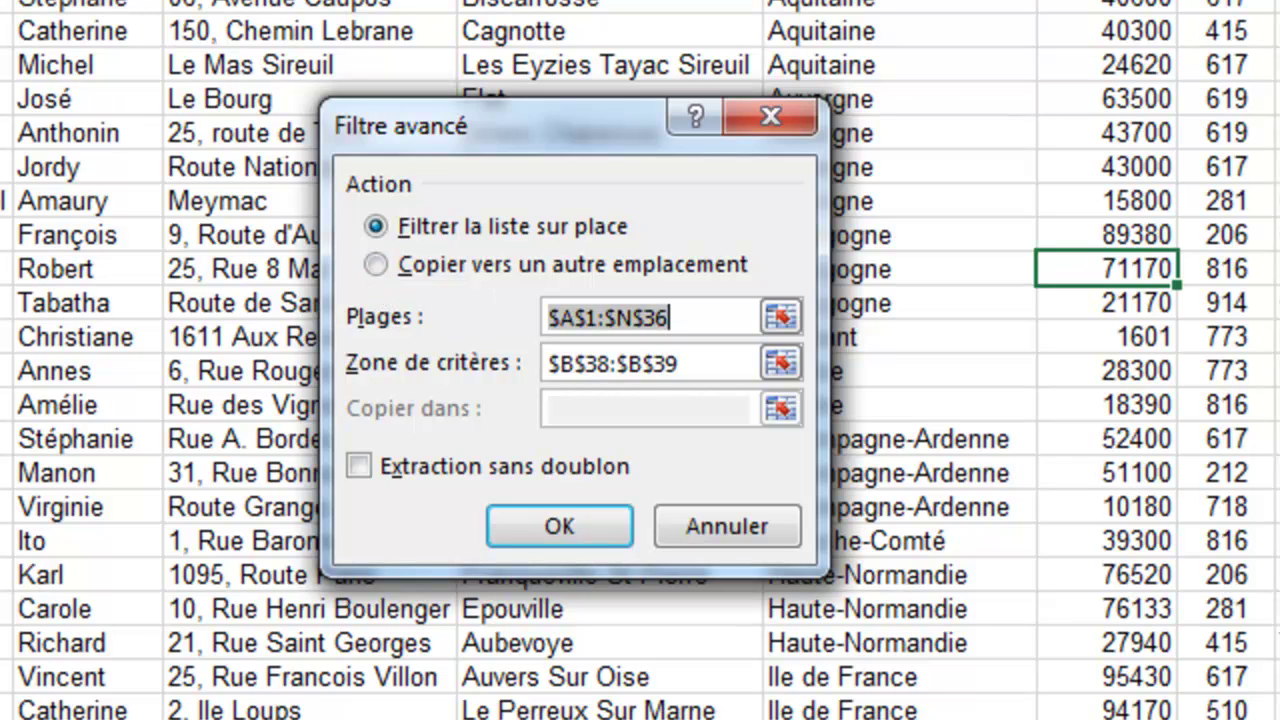
click(385, 268)
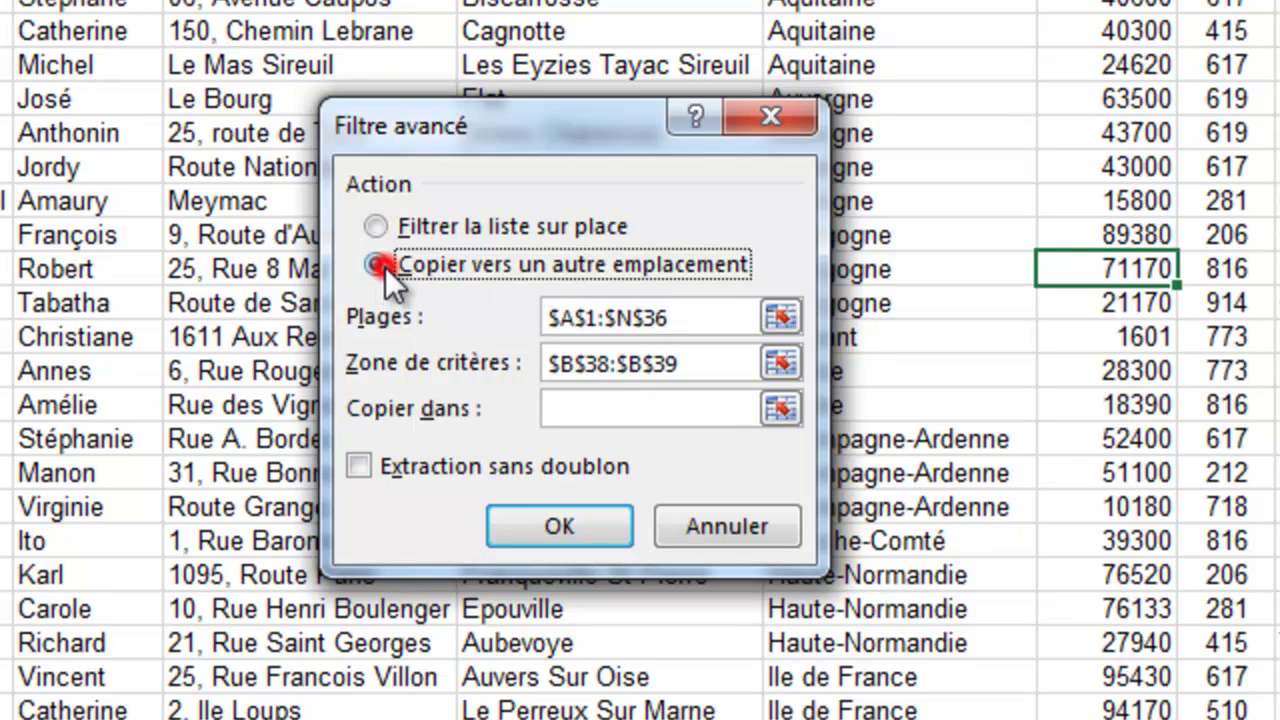
click(689, 320)
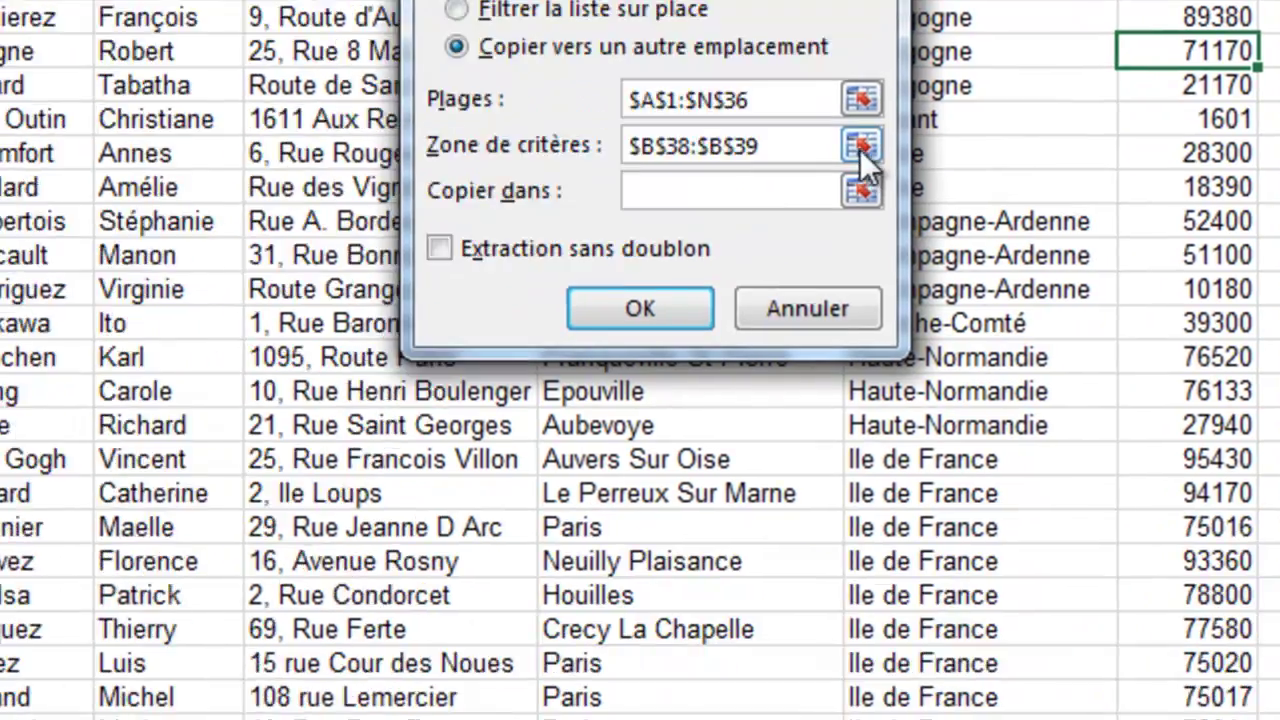
Set the criteria range to B38:B39 and the copy destination to A41, and run the advanced filter
click(780, 362)
drag(232, 424, 243, 451)
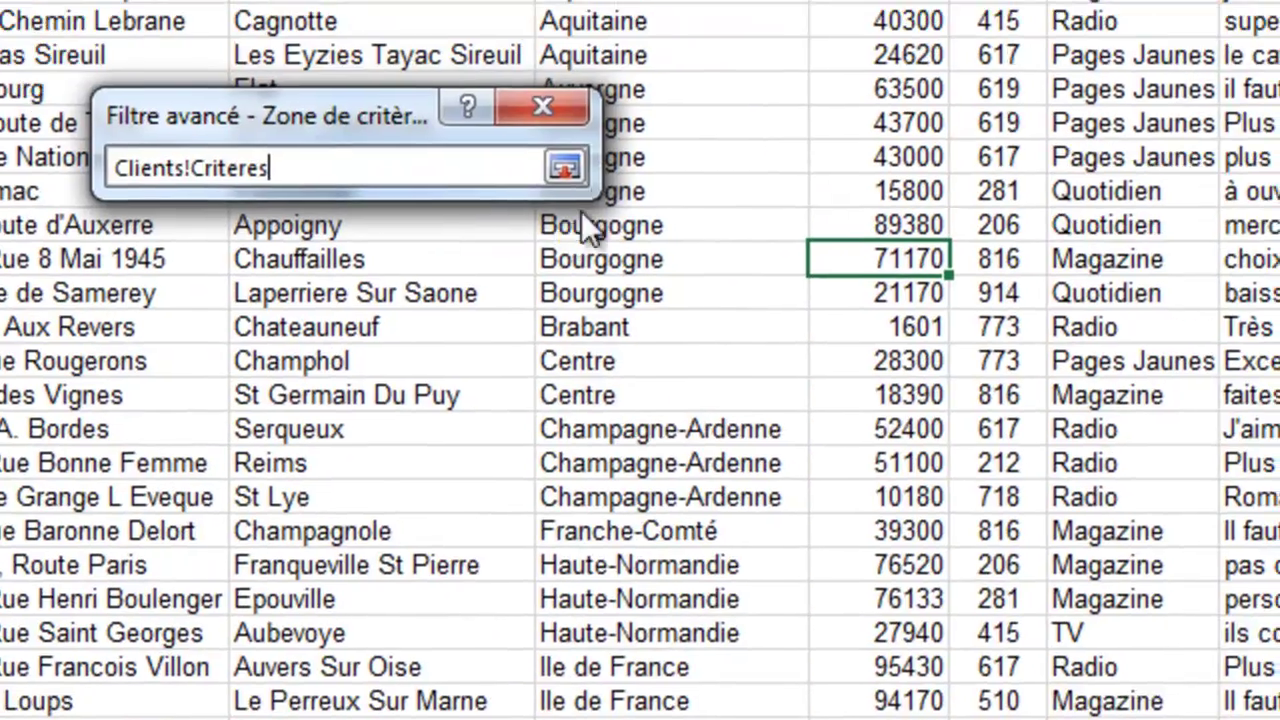
click(563, 166)
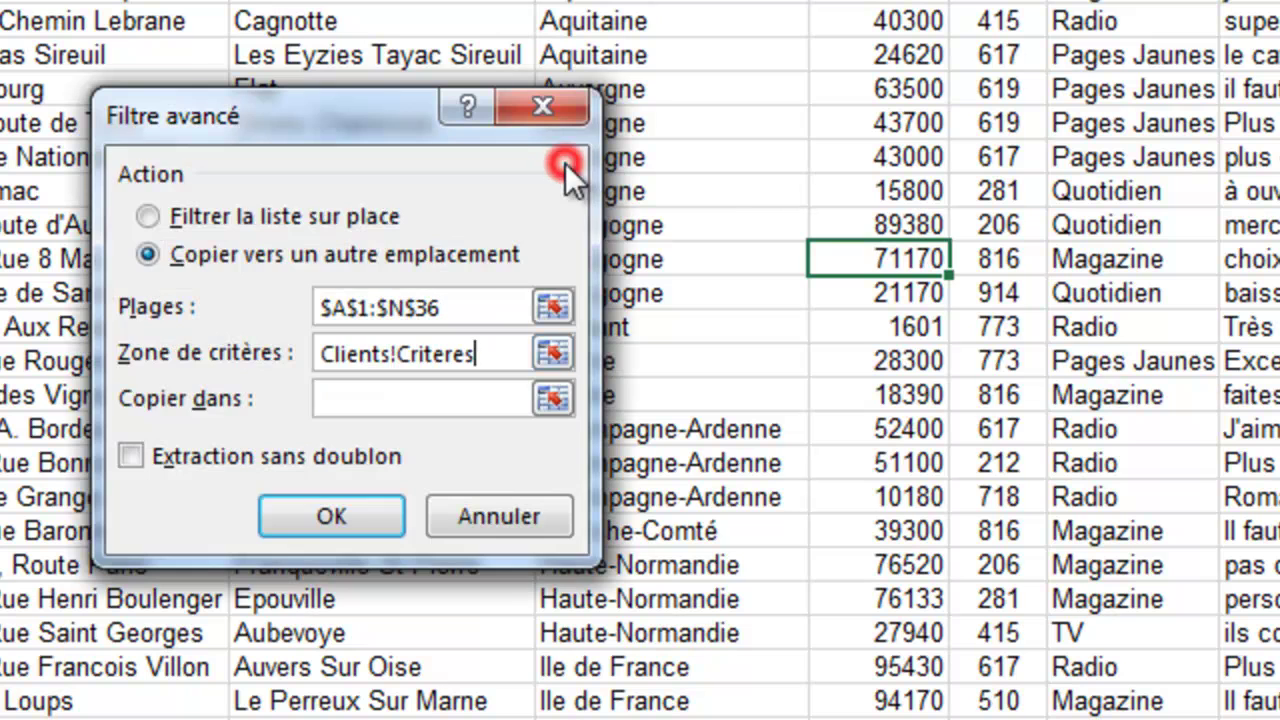
click(390, 405)
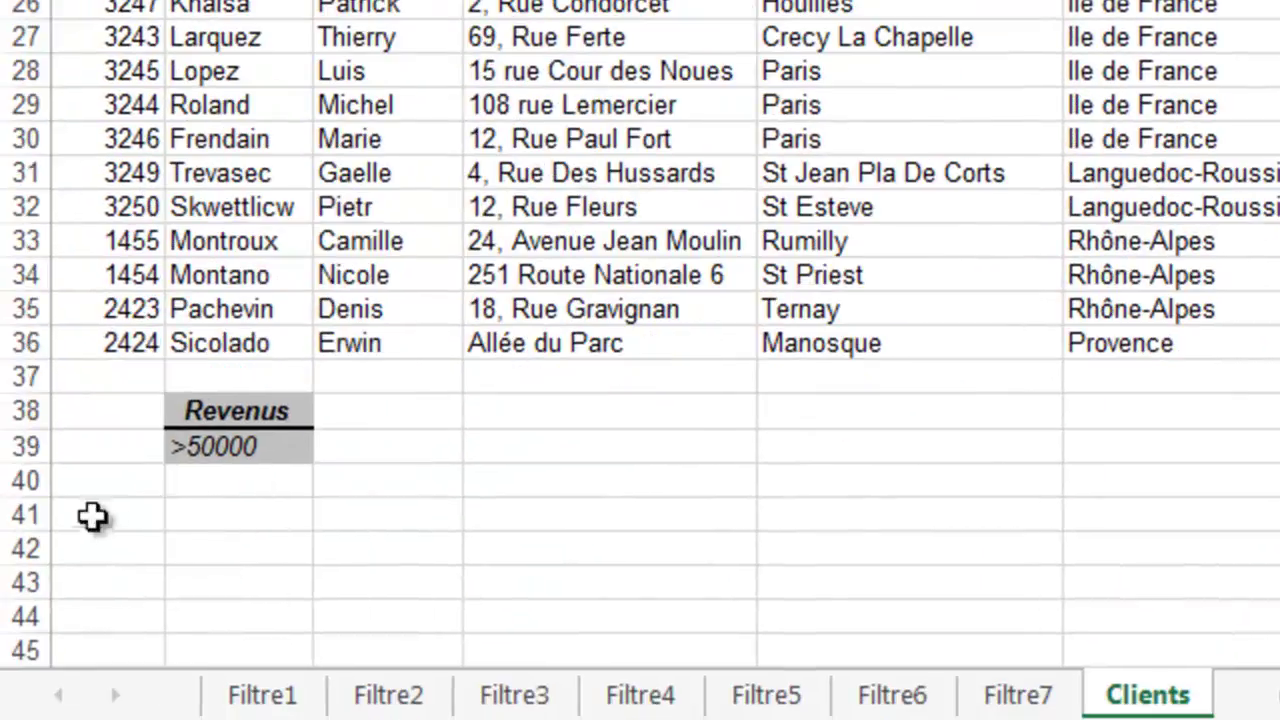
click(92, 516)
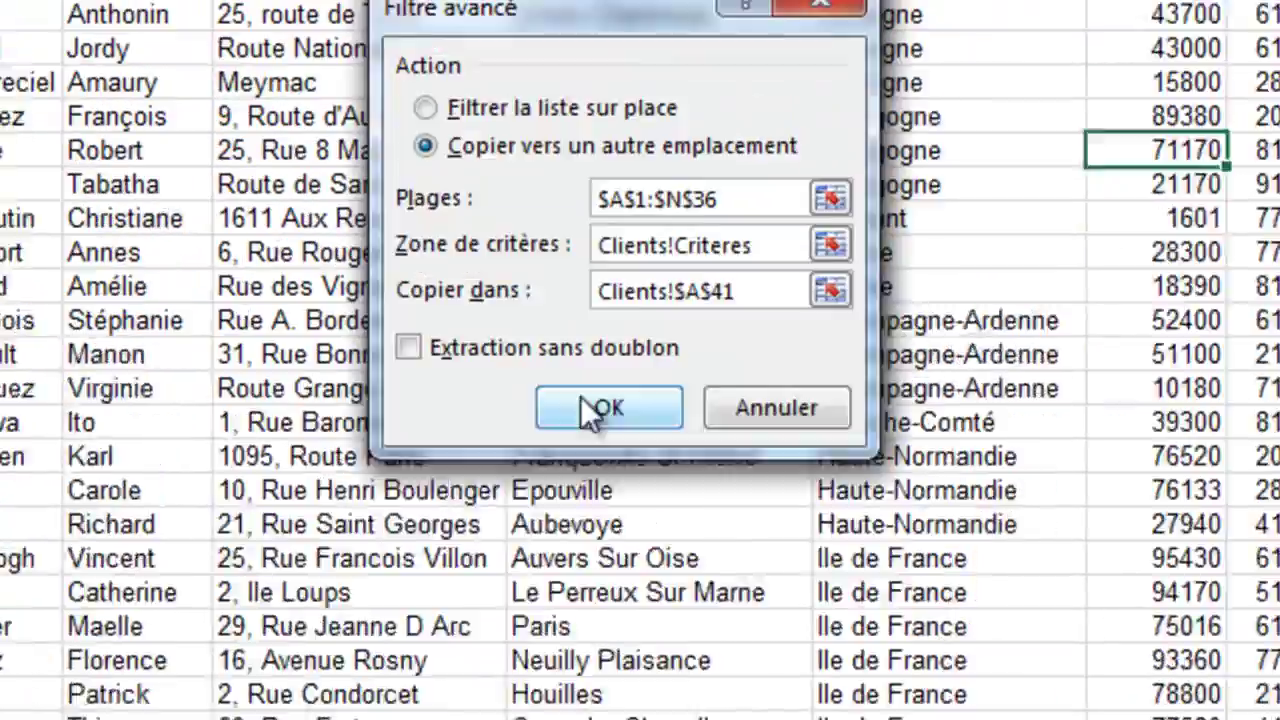
click(600, 410)
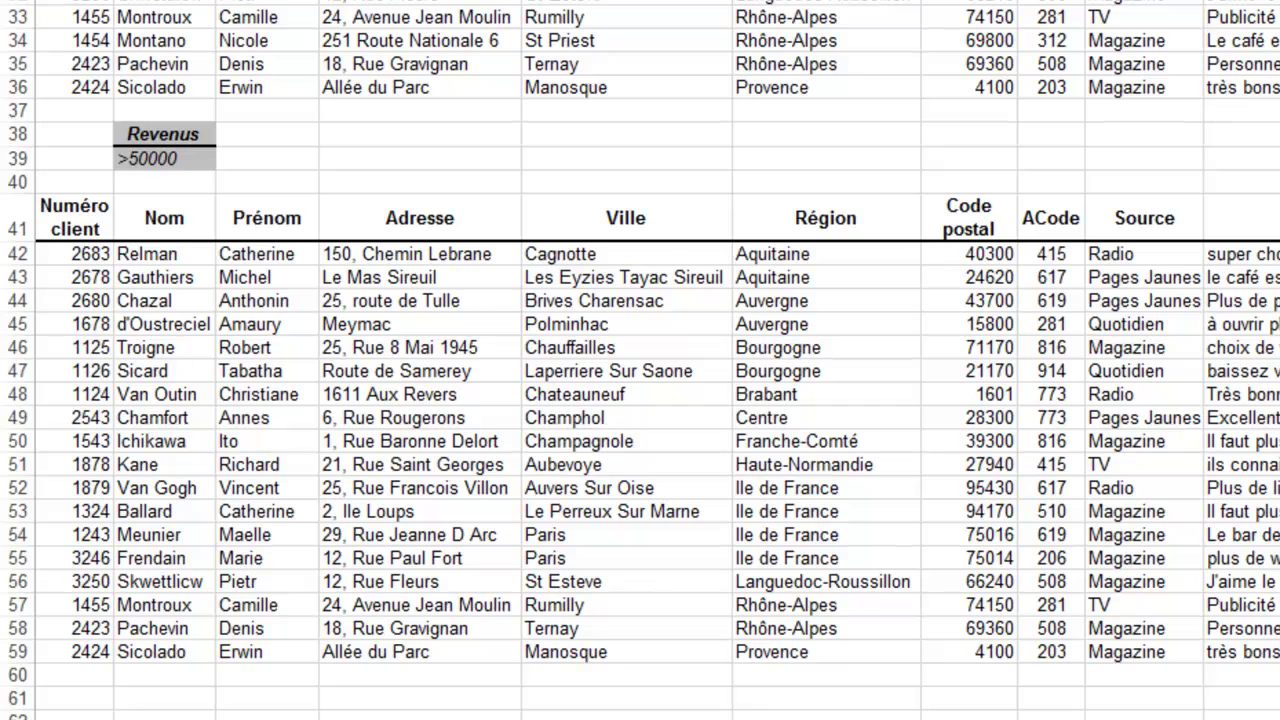
Compare the extracted records starting at row 41 with the original client list above
click(845, 368)
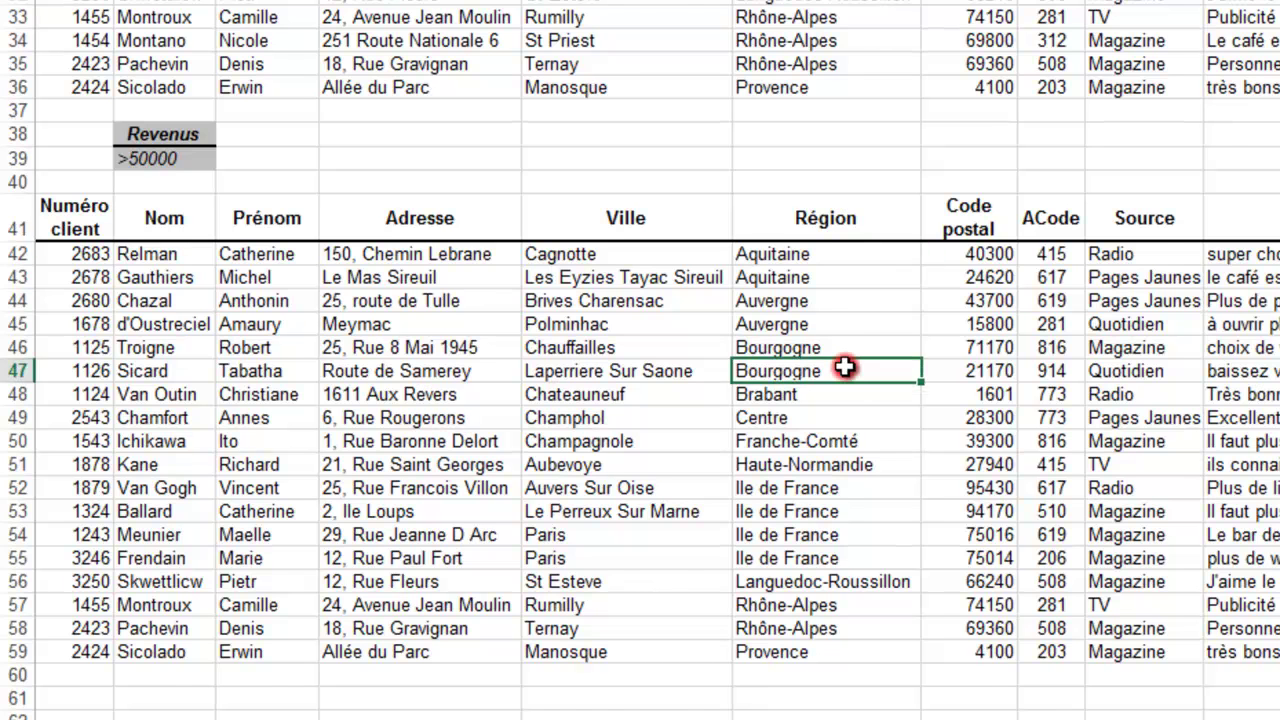
scroll(848, 365, up, 8)
click(835, 229)
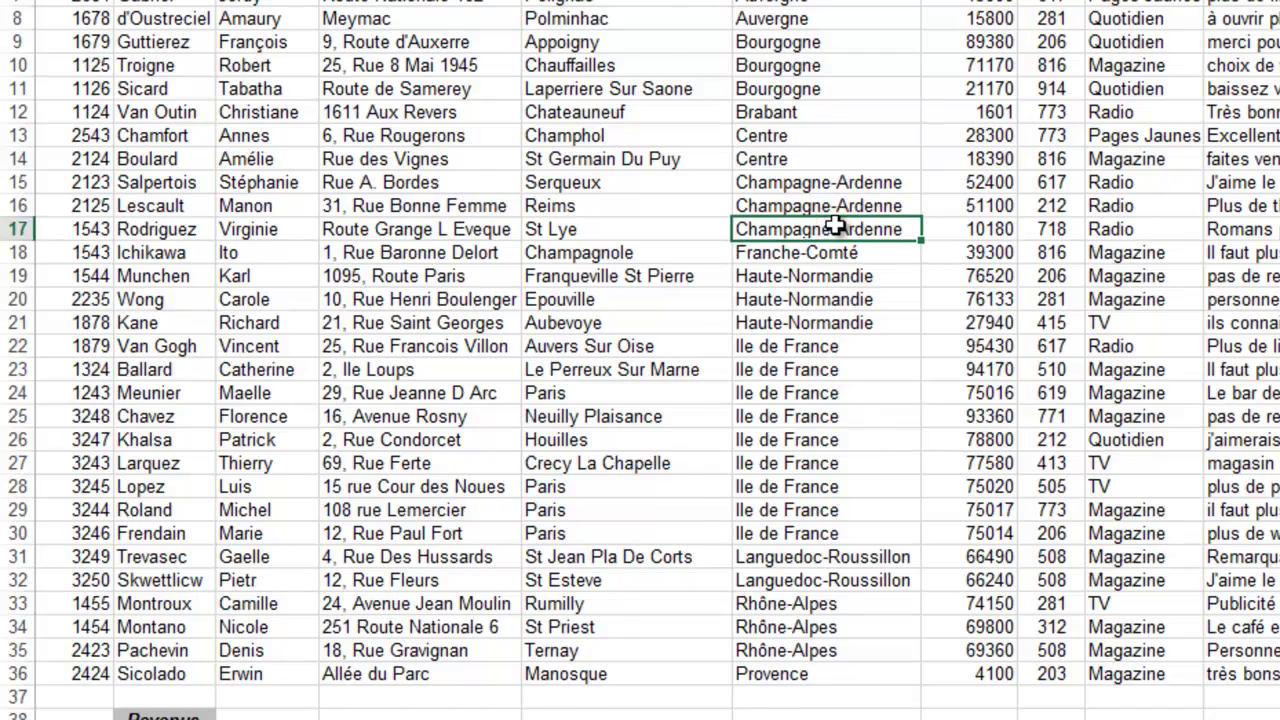
scroll(860, 250, down, 9)
click(893, 325)
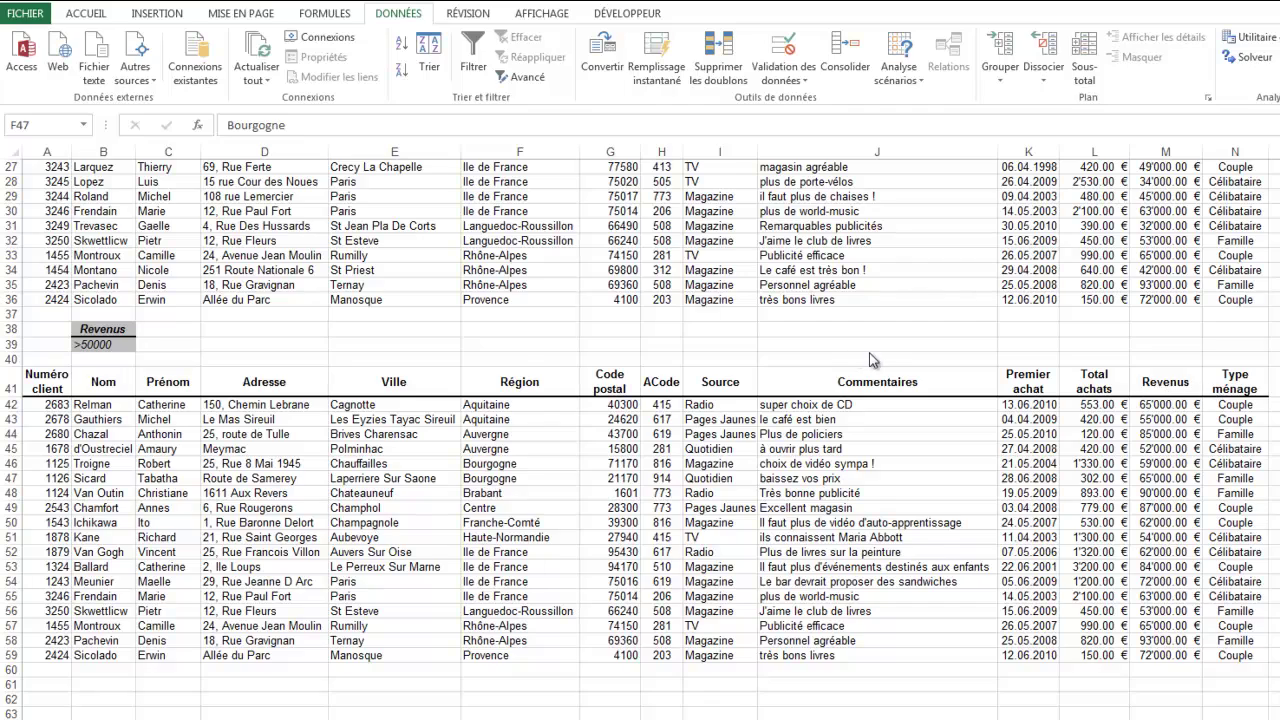
scroll(869, 360, up, 9)
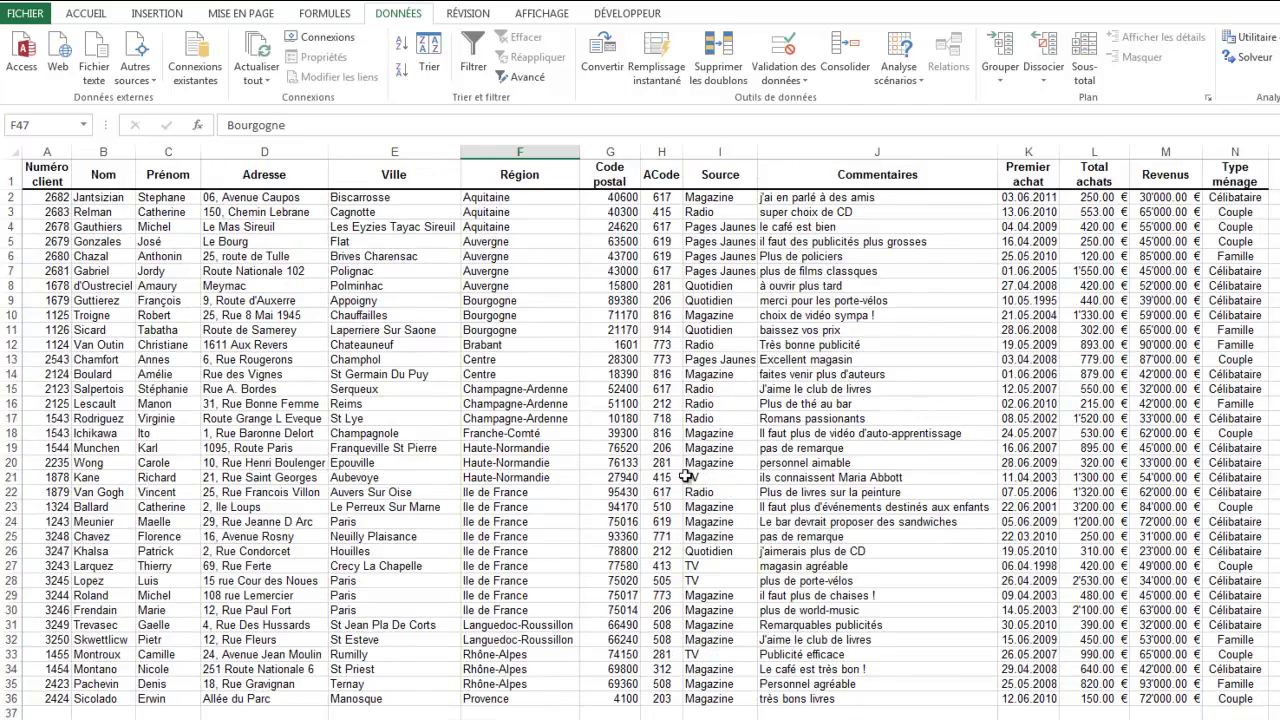
Delete rows 41 to 61, which hold the extracted list below the criteria
scroll(685, 450, down, 9)
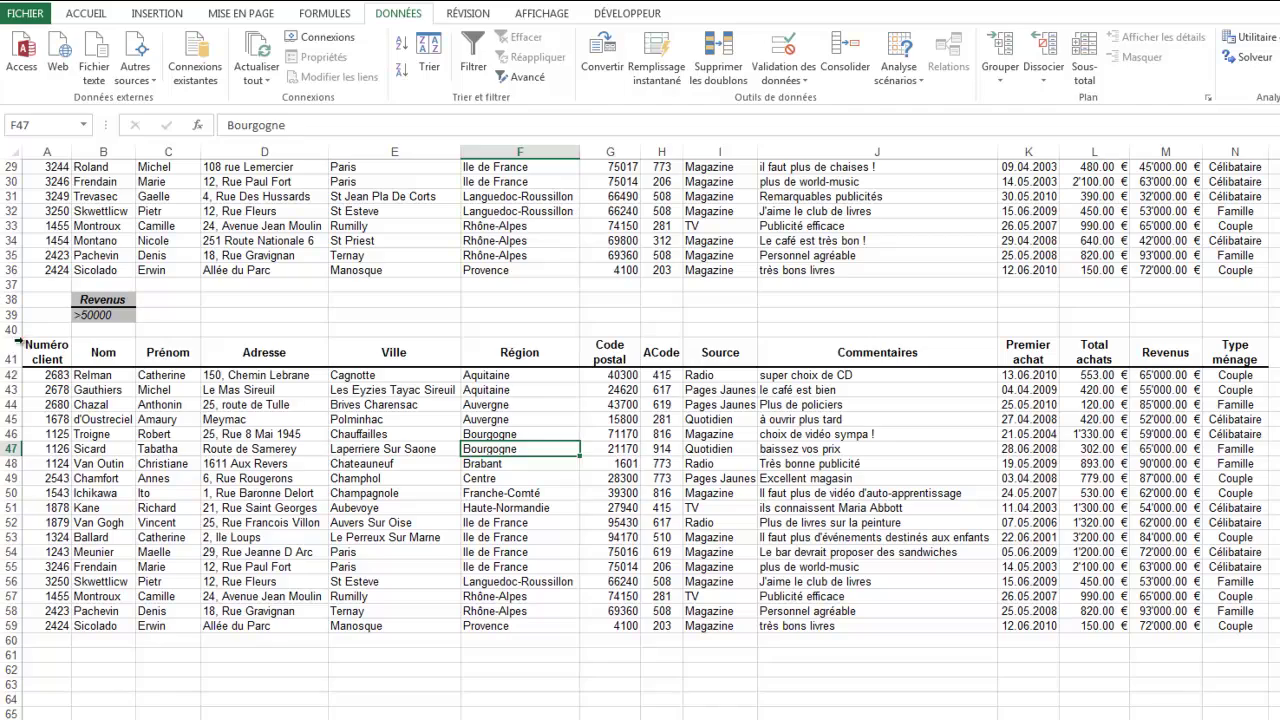
drag(10, 352, 10, 655)
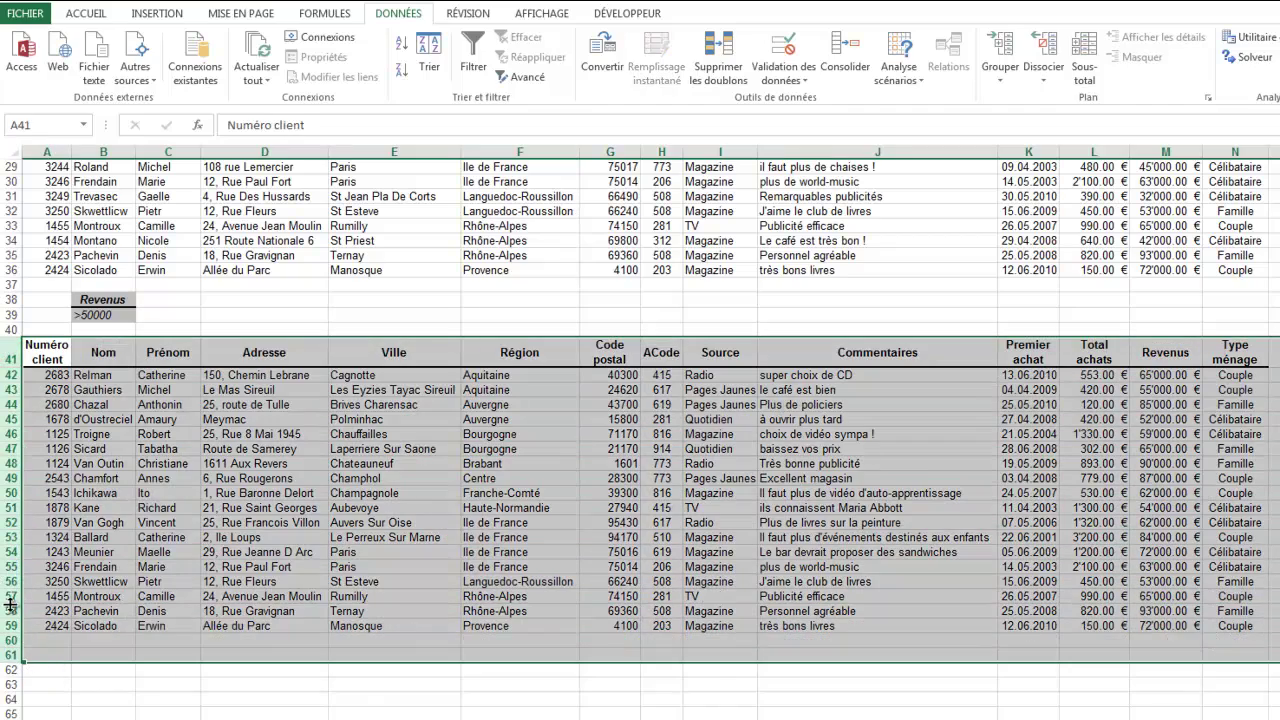
right_click(10, 605)
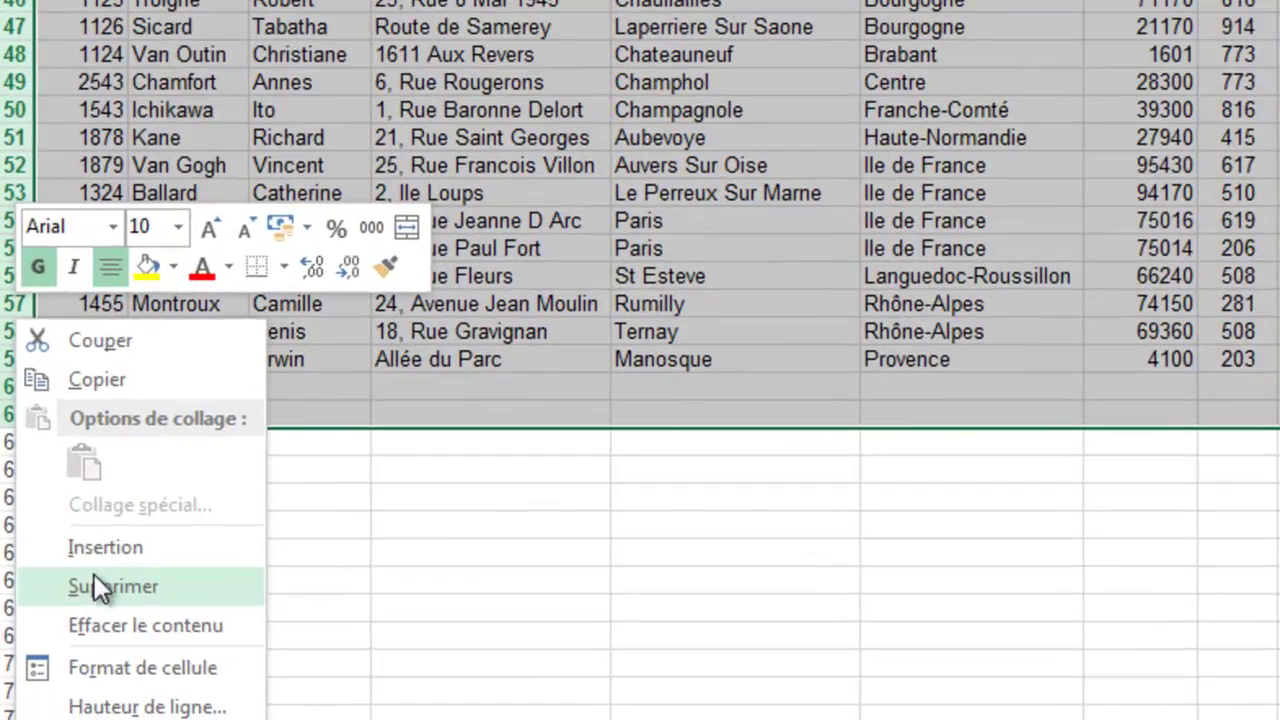
click(94, 586)
scroll(390, 450, up, 10)
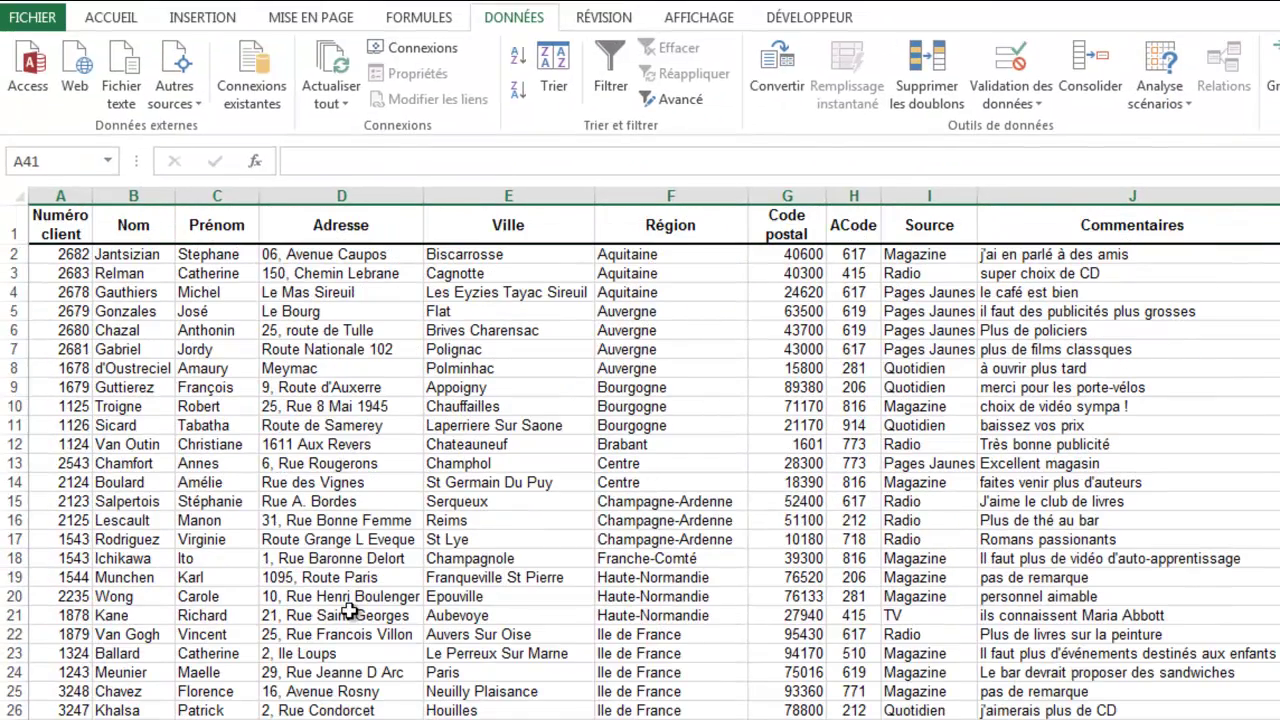
click(652, 537)
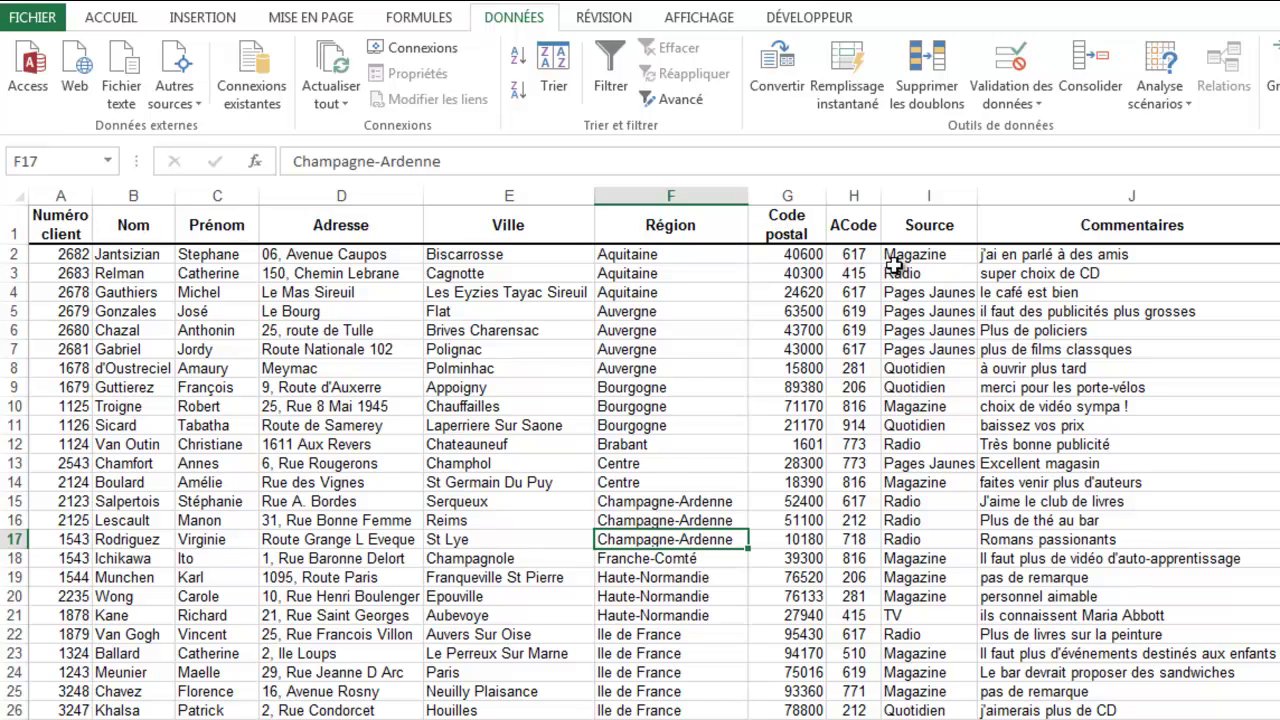
scroll(580, 651, down, 1)
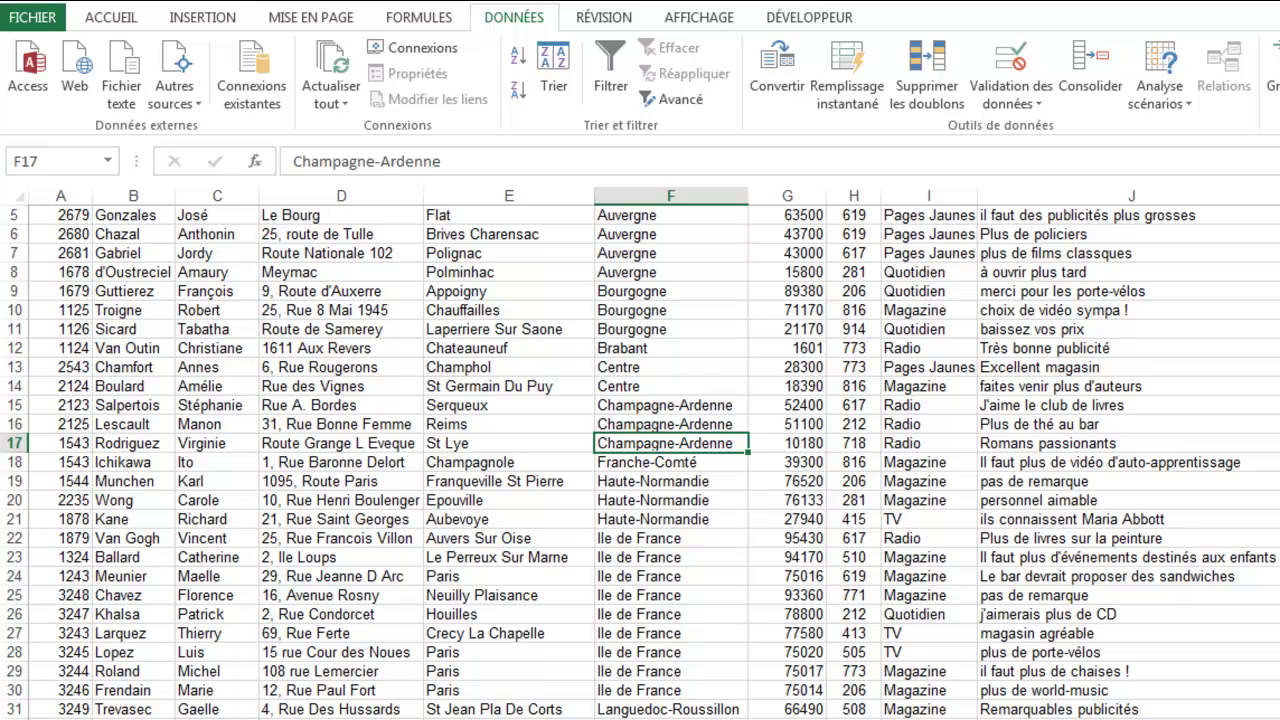
scroll(164, 352, up, 2)
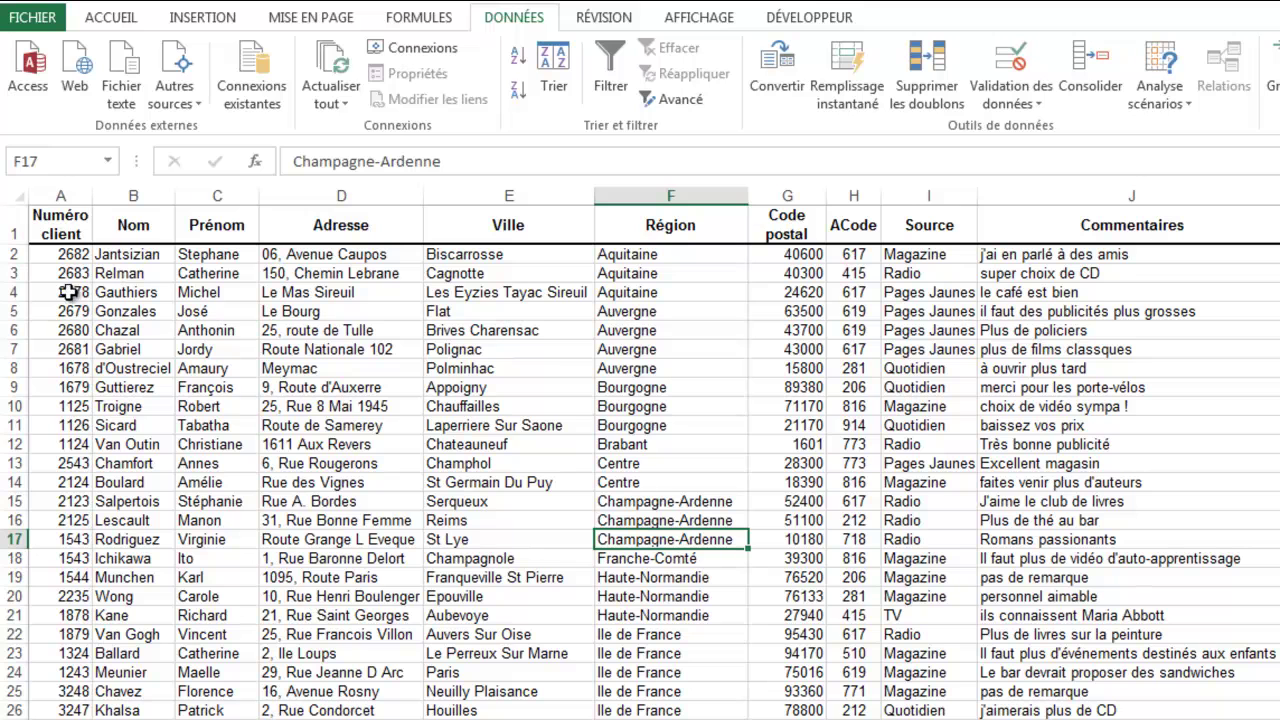
Copy the Nom and Prénom headers from the client list into A41:B41 below the criteria
click(135, 228)
right_click(189, 228)
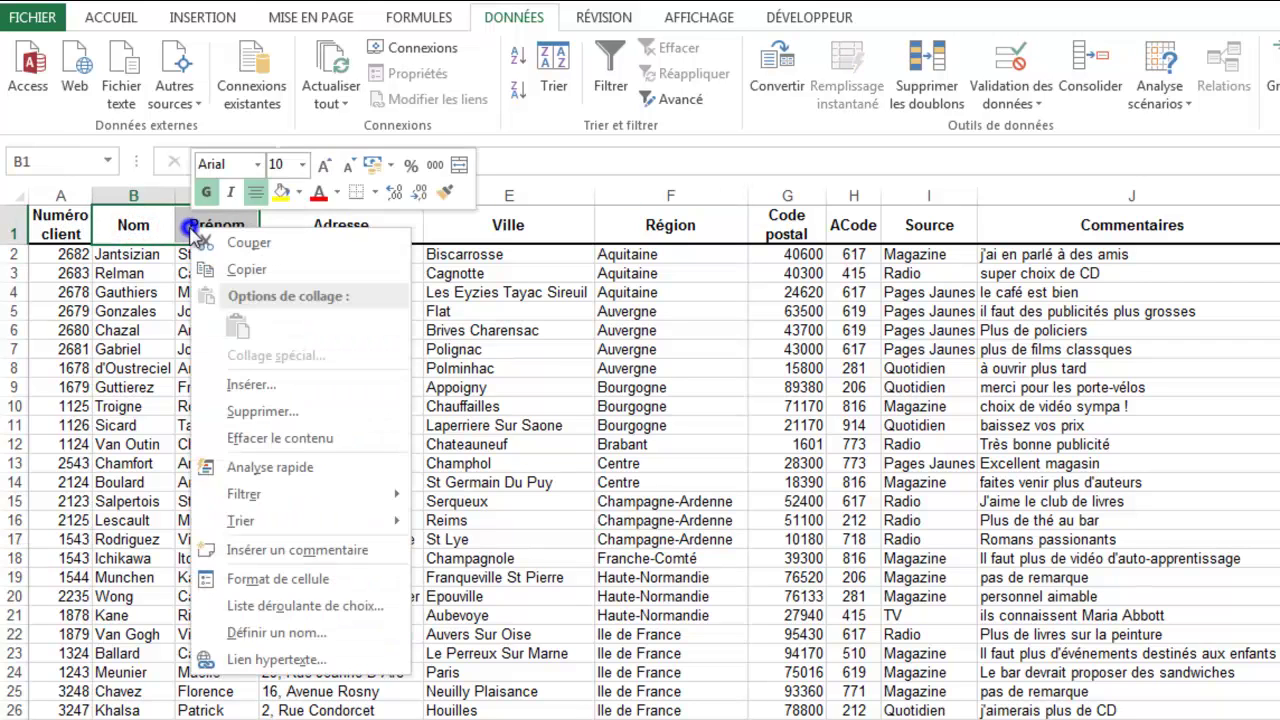
click(240, 272)
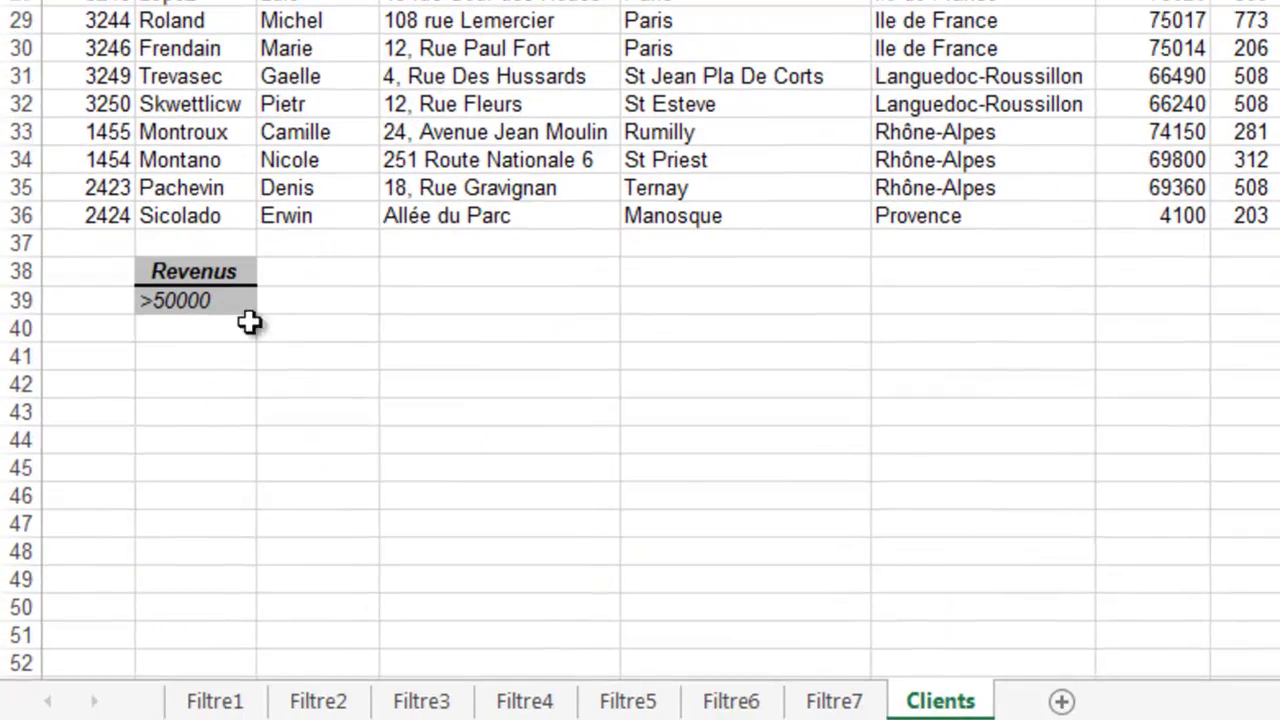
click(84, 352)
right_click(84, 352)
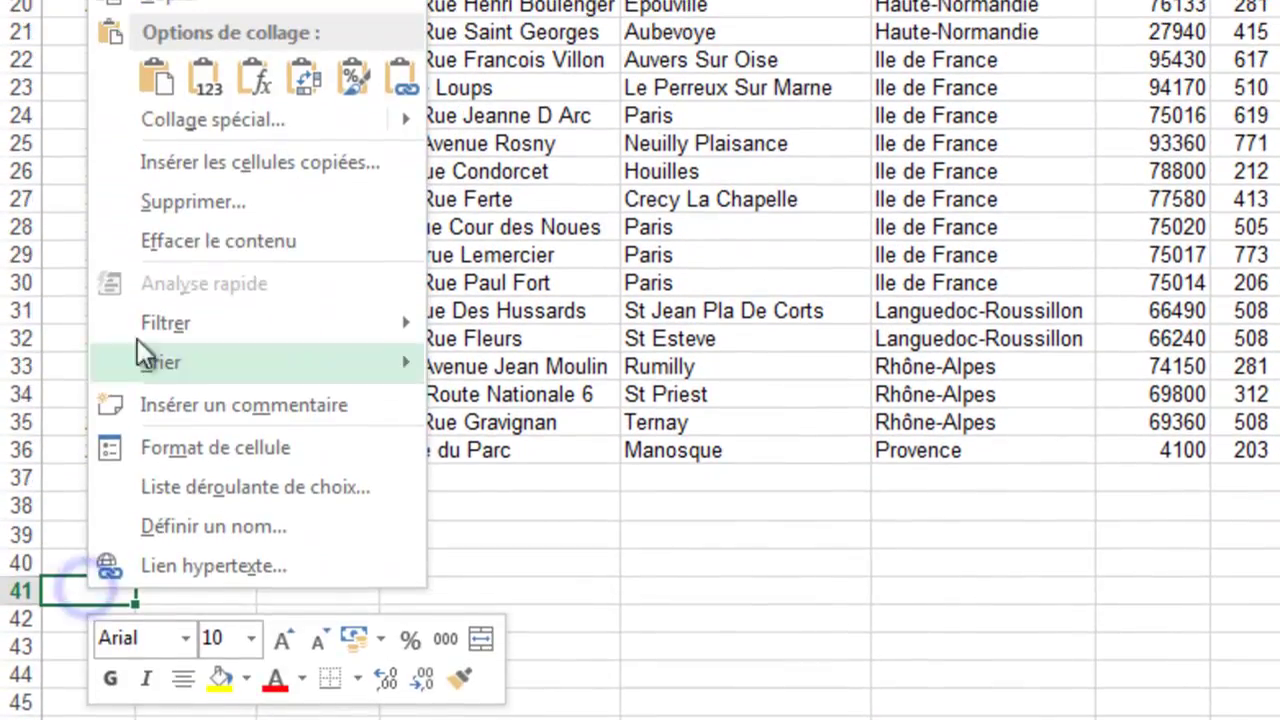
click(156, 78)
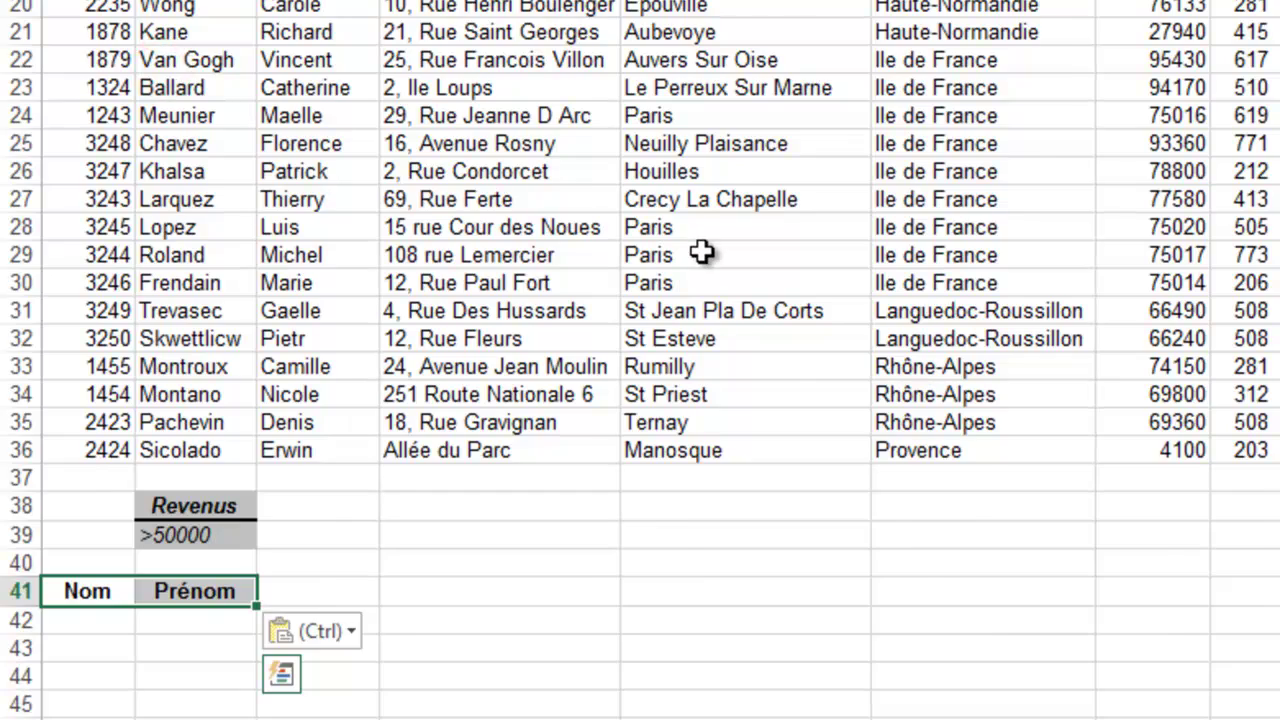
Copy the Revenus header from the client list into C41, beside the Prénom header
scroll(703, 250, up, 2)
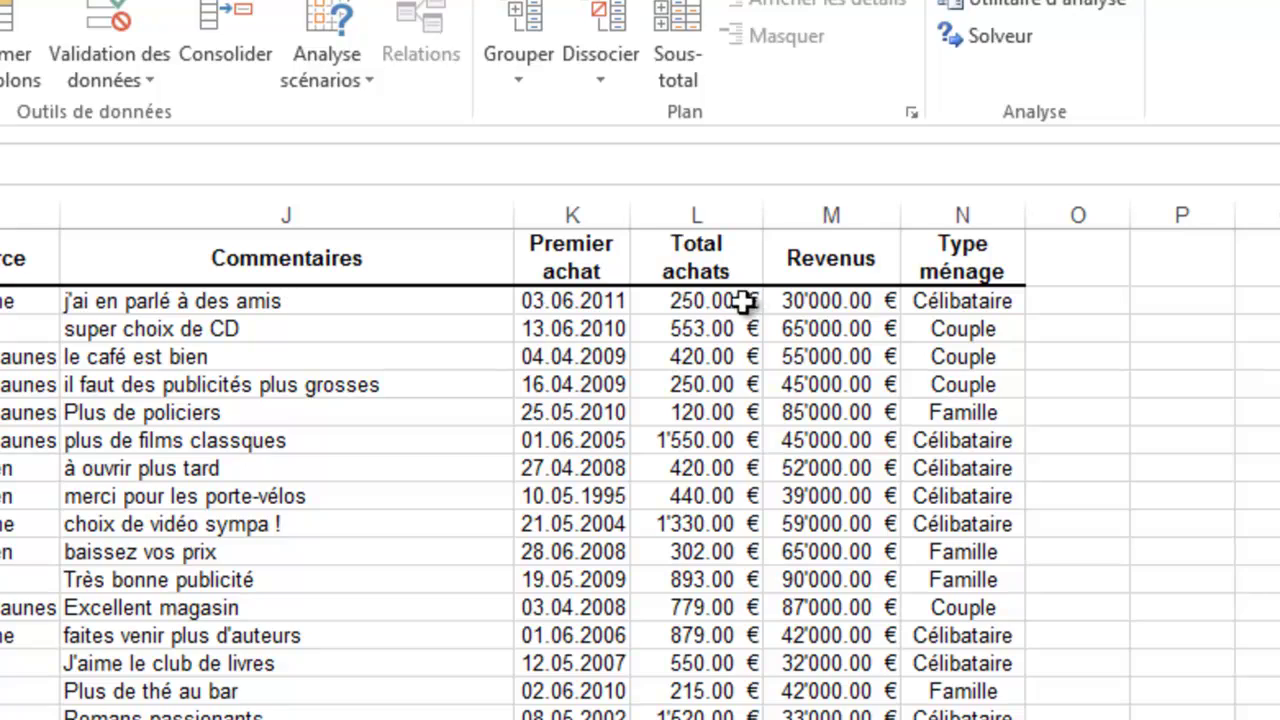
click(845, 262)
right_click(836, 258)
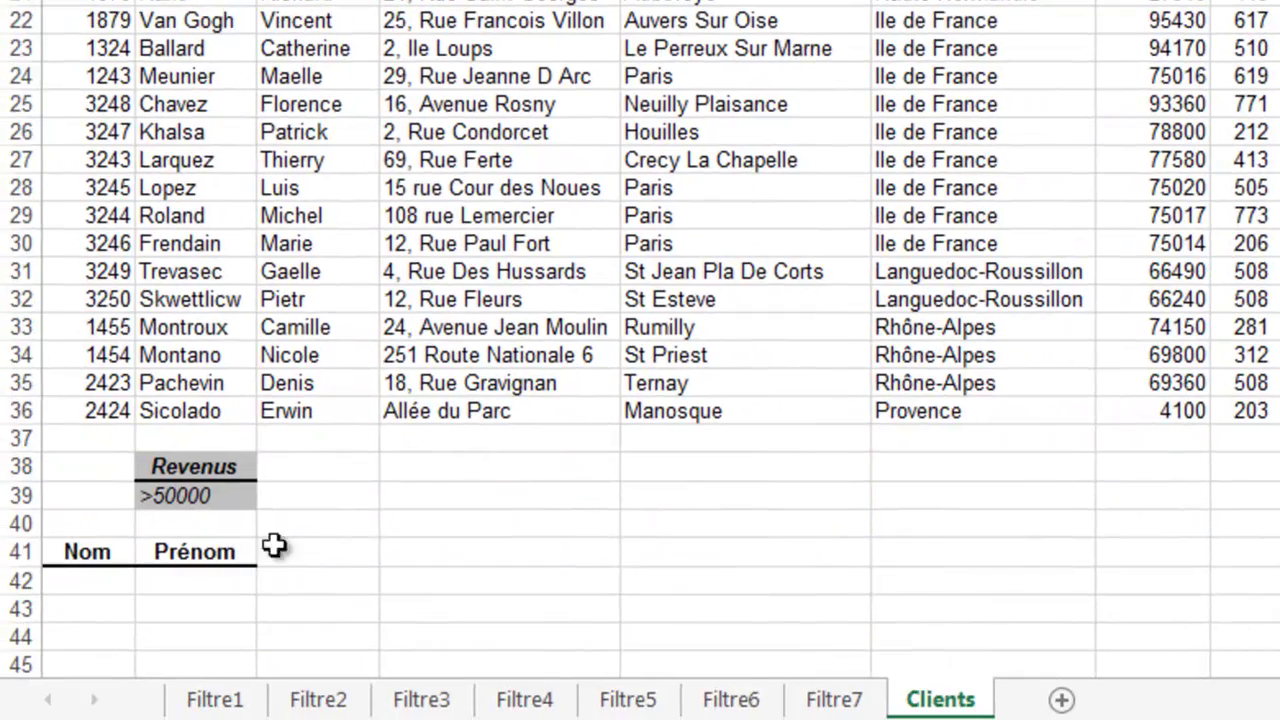
click(322, 548)
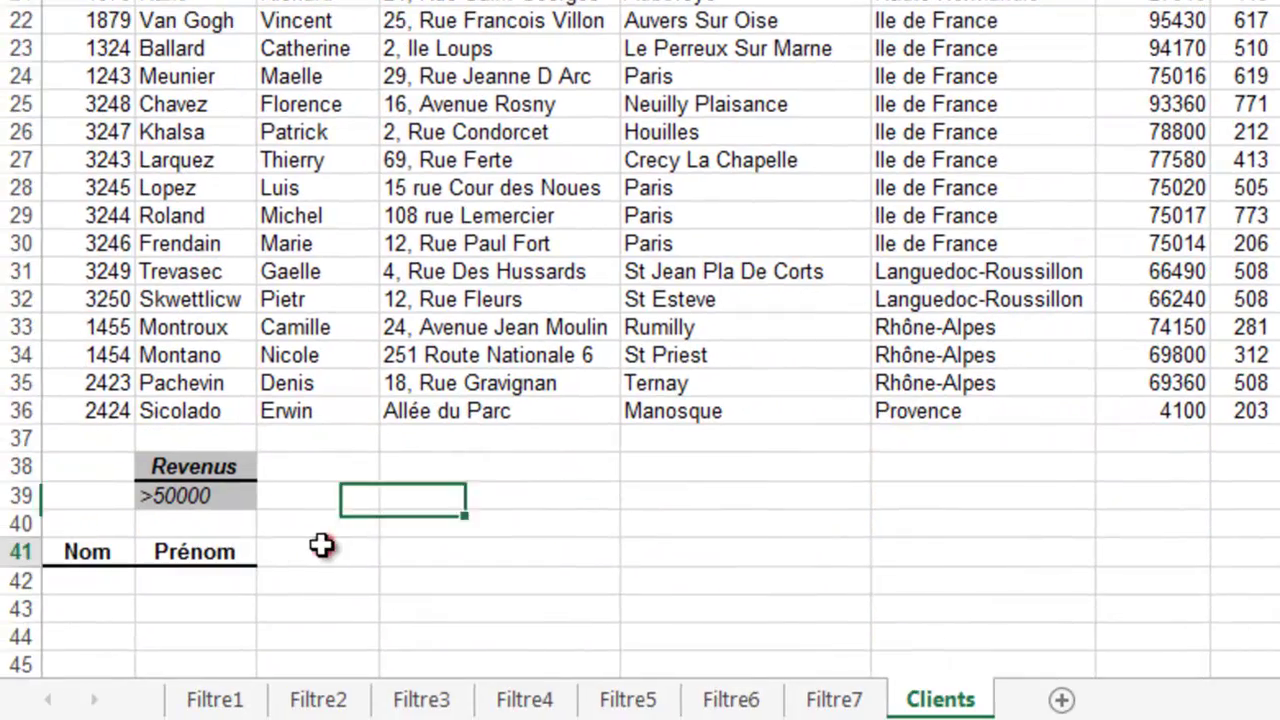
right_click(322, 548)
click(395, 40)
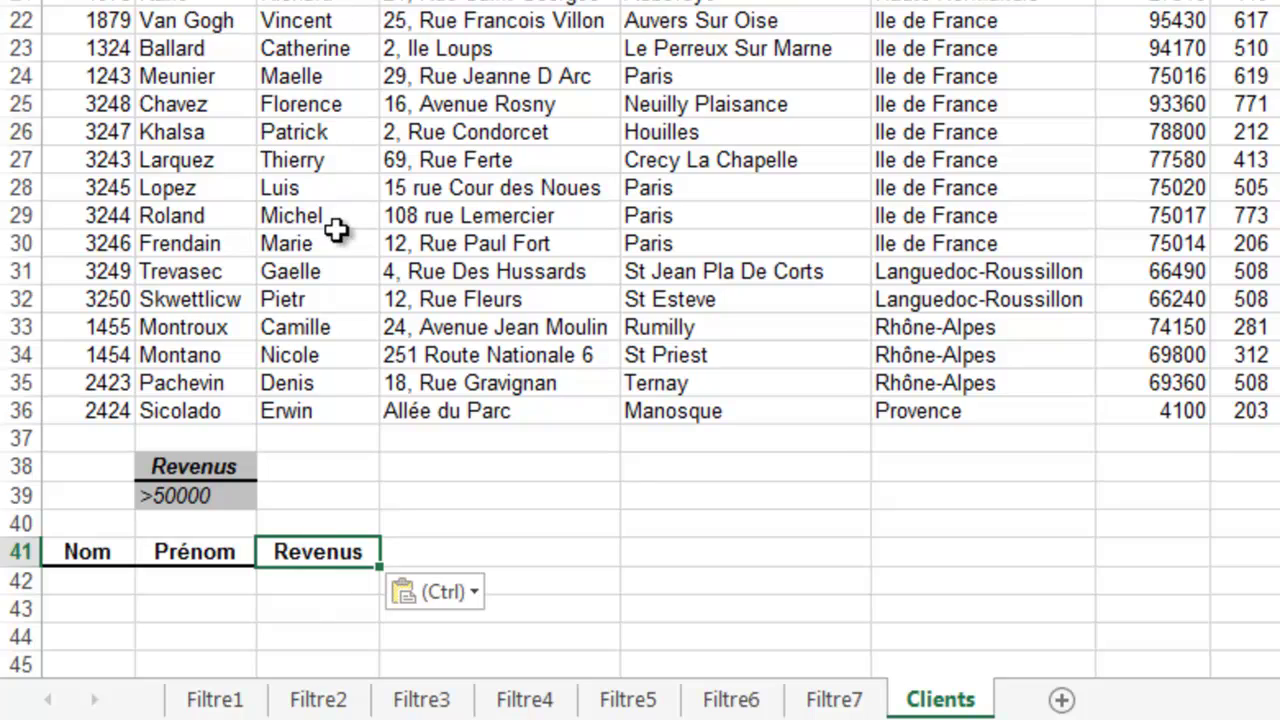
Set up an advanced filter on the client list that copies to another location, using B38:B39 as the criteria range
click(814, 149)
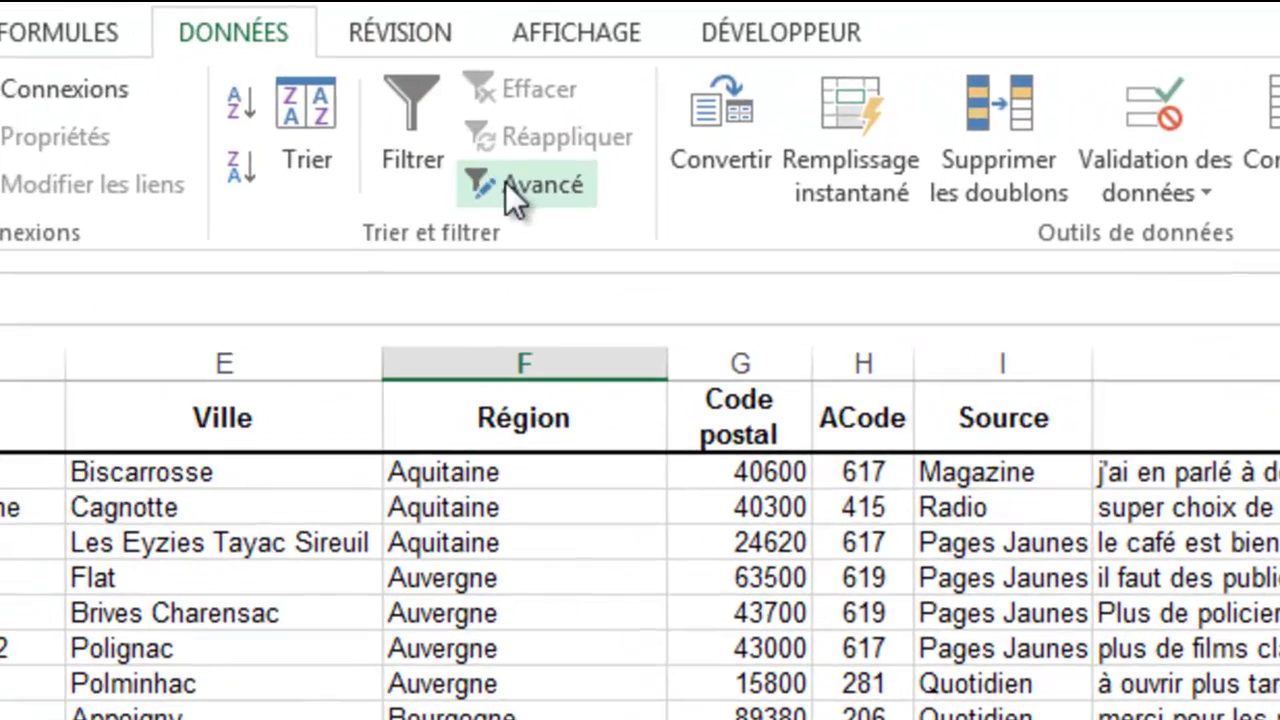
click(660, 97)
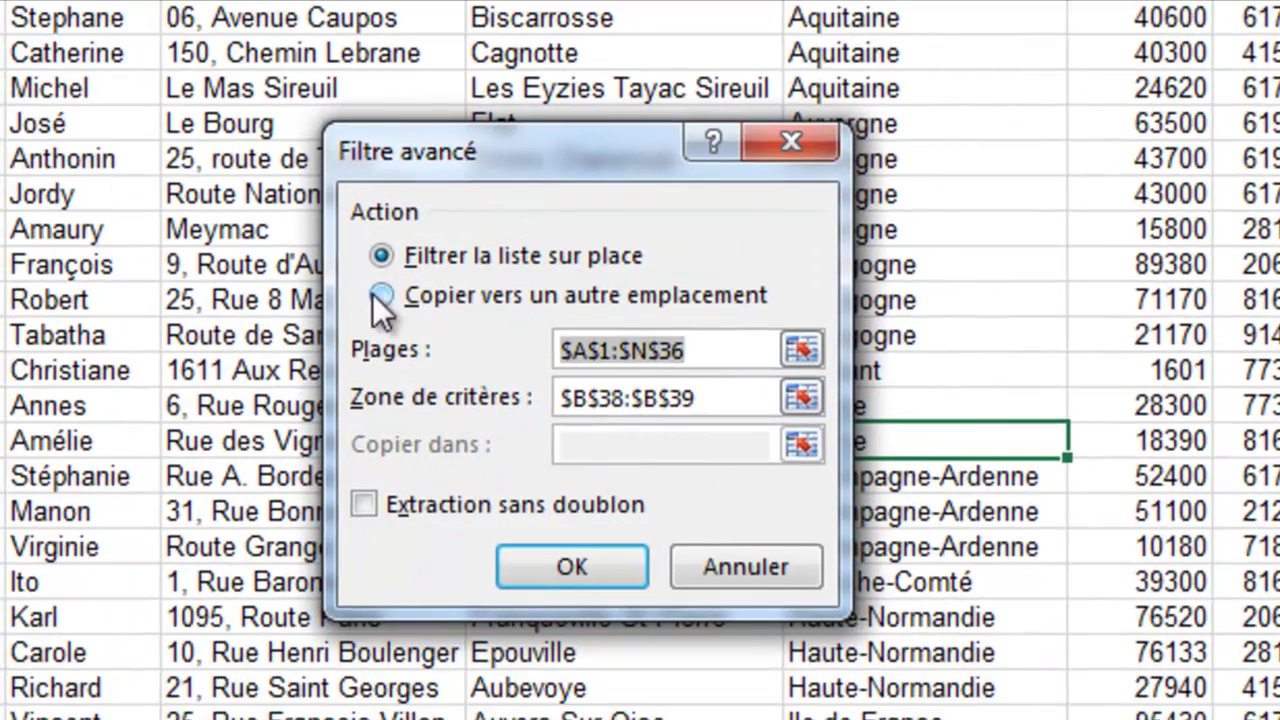
click(383, 300)
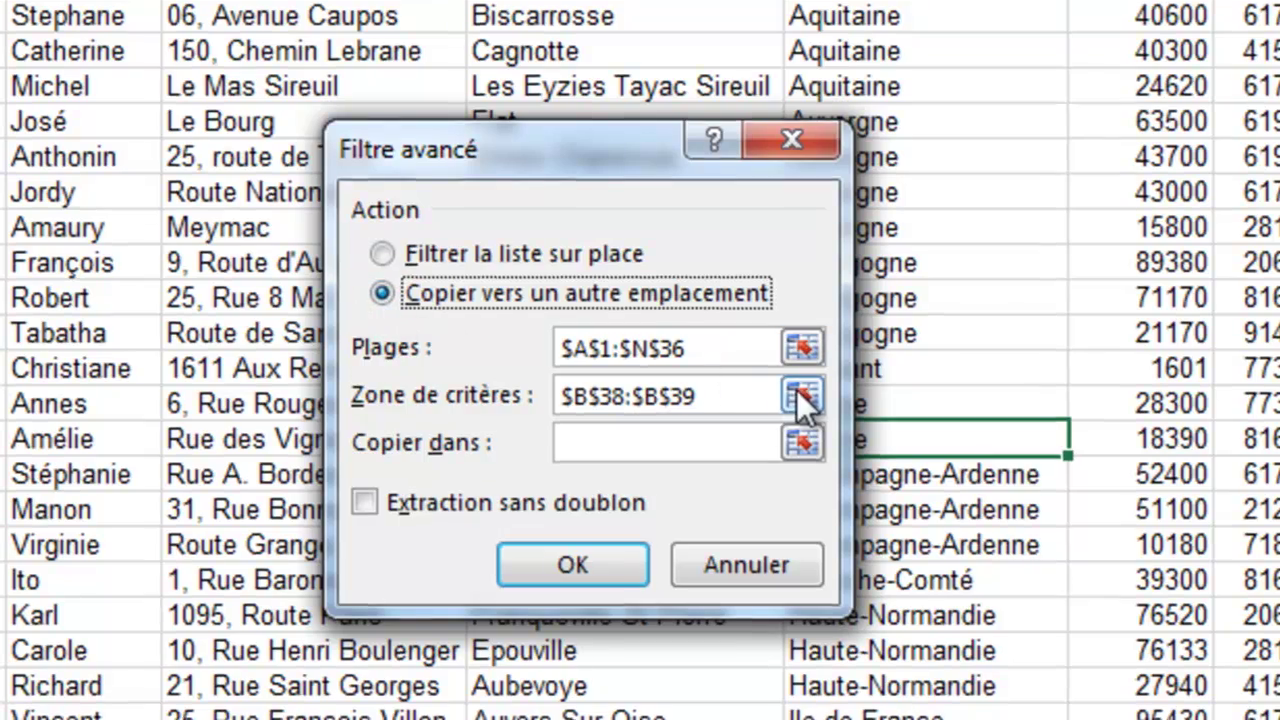
click(802, 396)
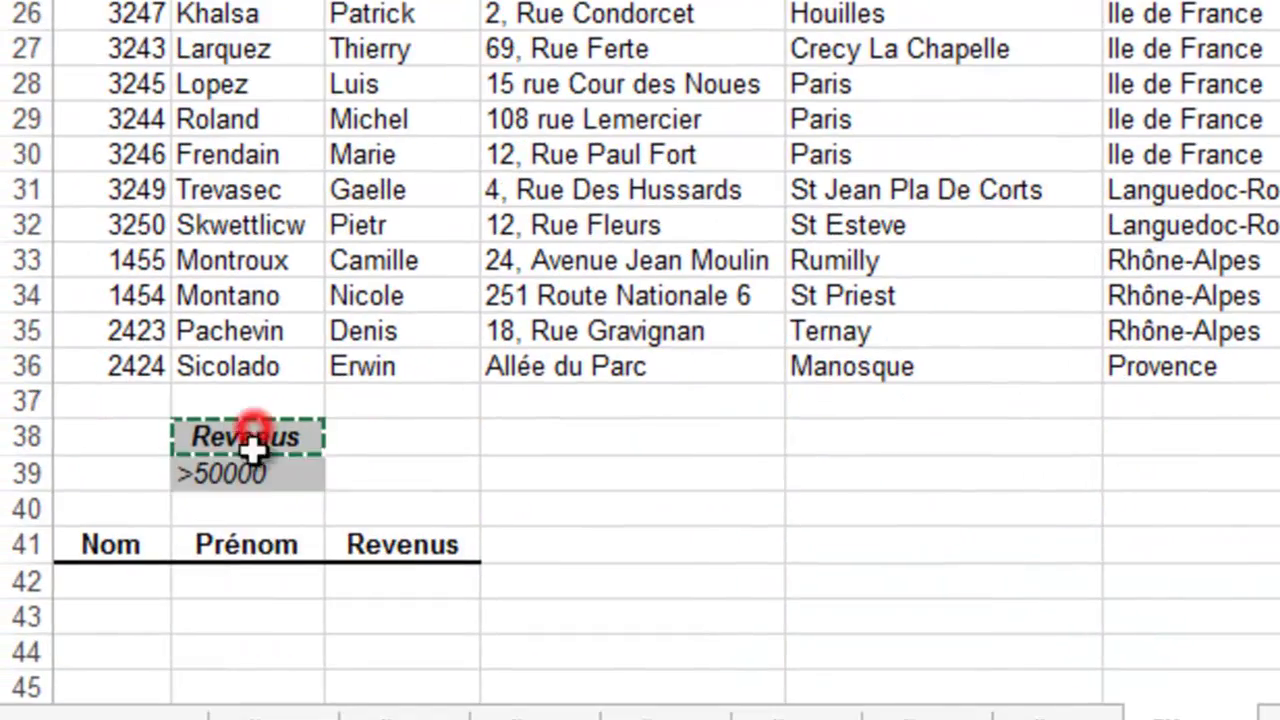
drag(252, 432, 227, 473)
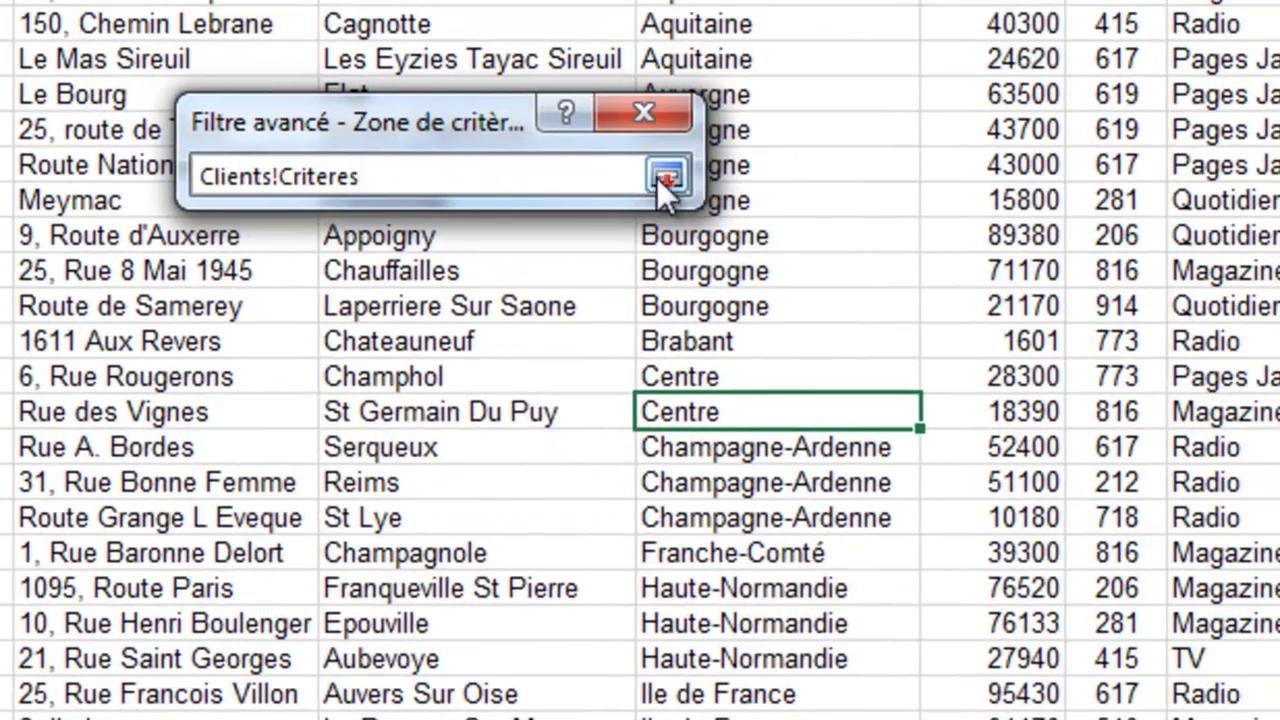
click(666, 176)
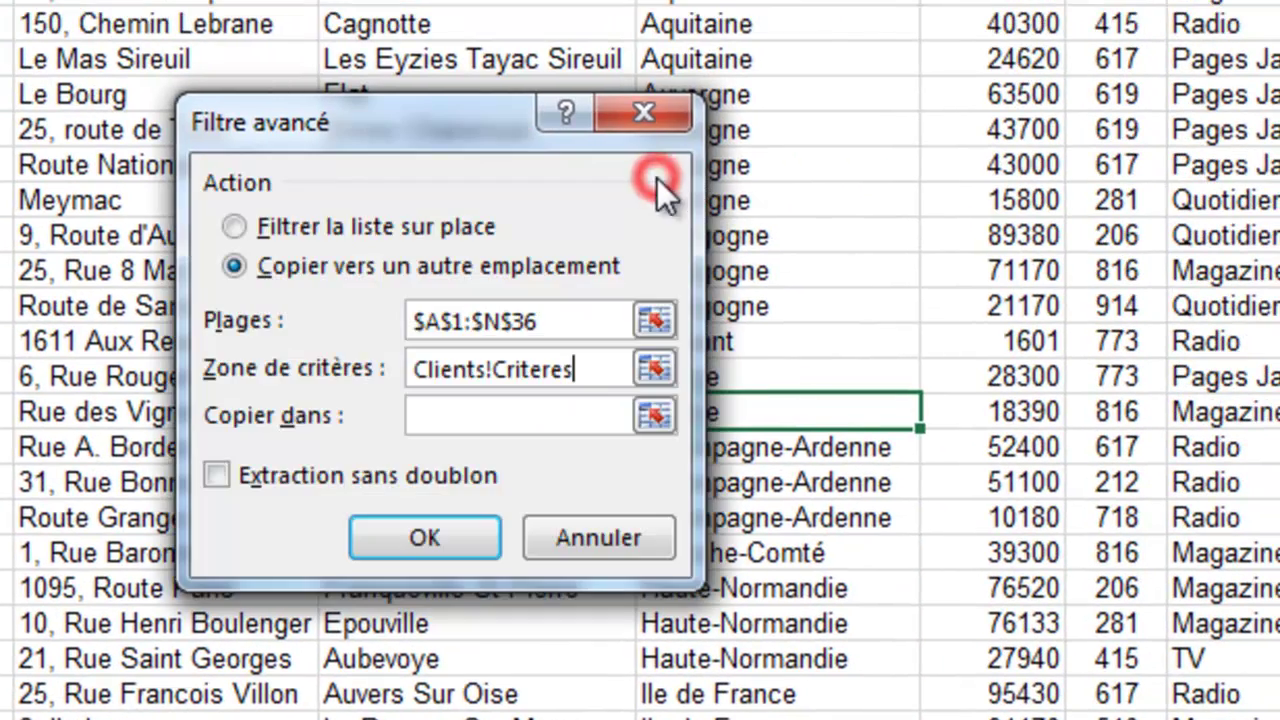
Set the copy destination to the headers in A41:C41, run the advanced filter and review the extracted clients
click(421, 418)
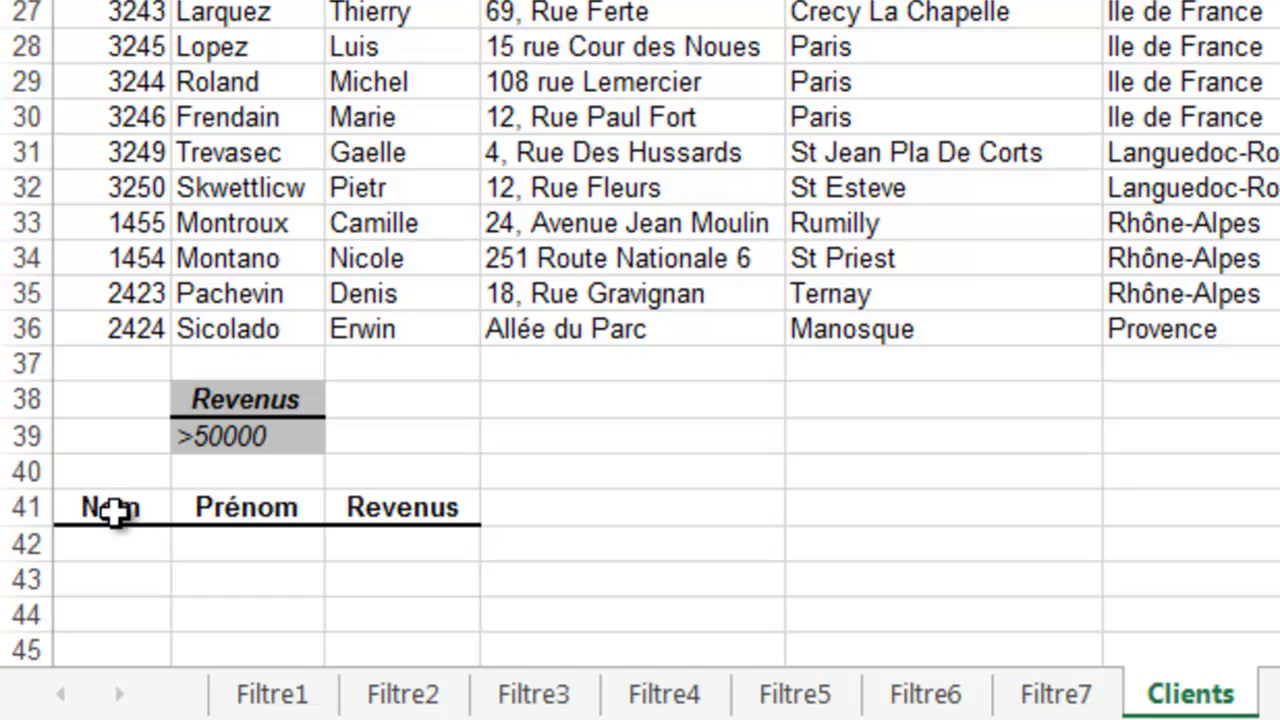
drag(108, 539, 345, 508)
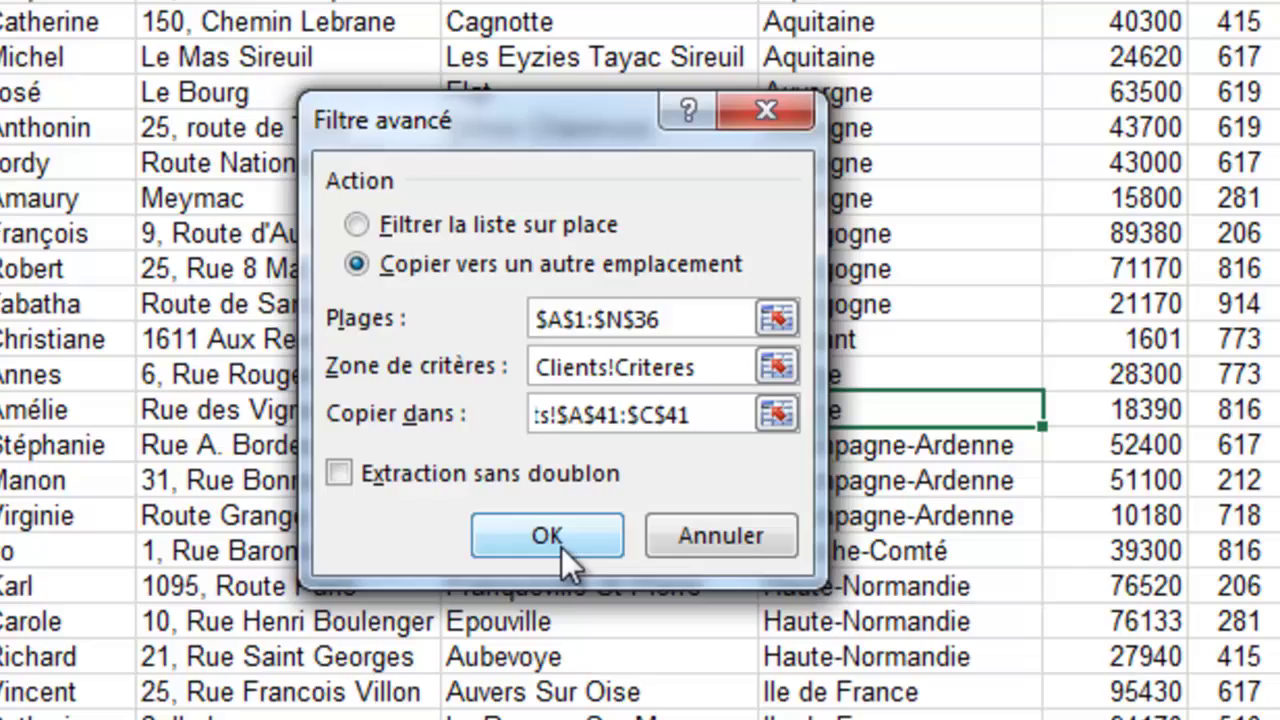
click(558, 540)
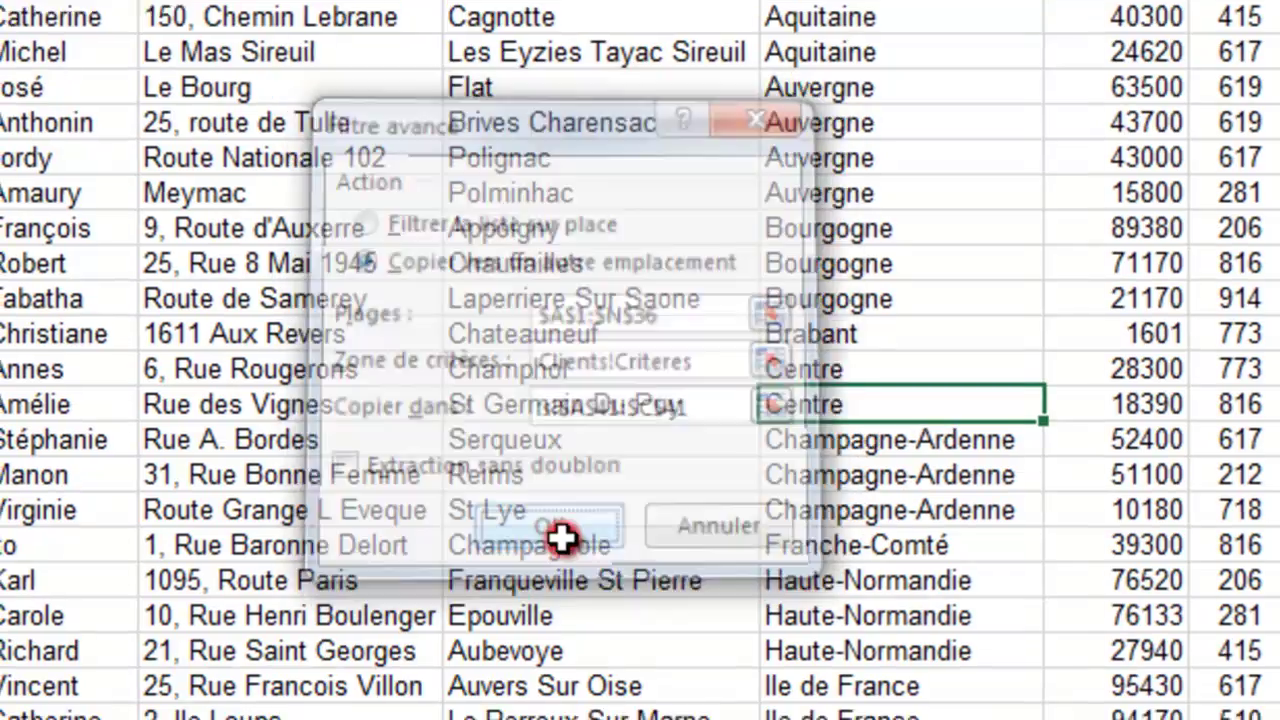
scroll(723, 77, down, 9)
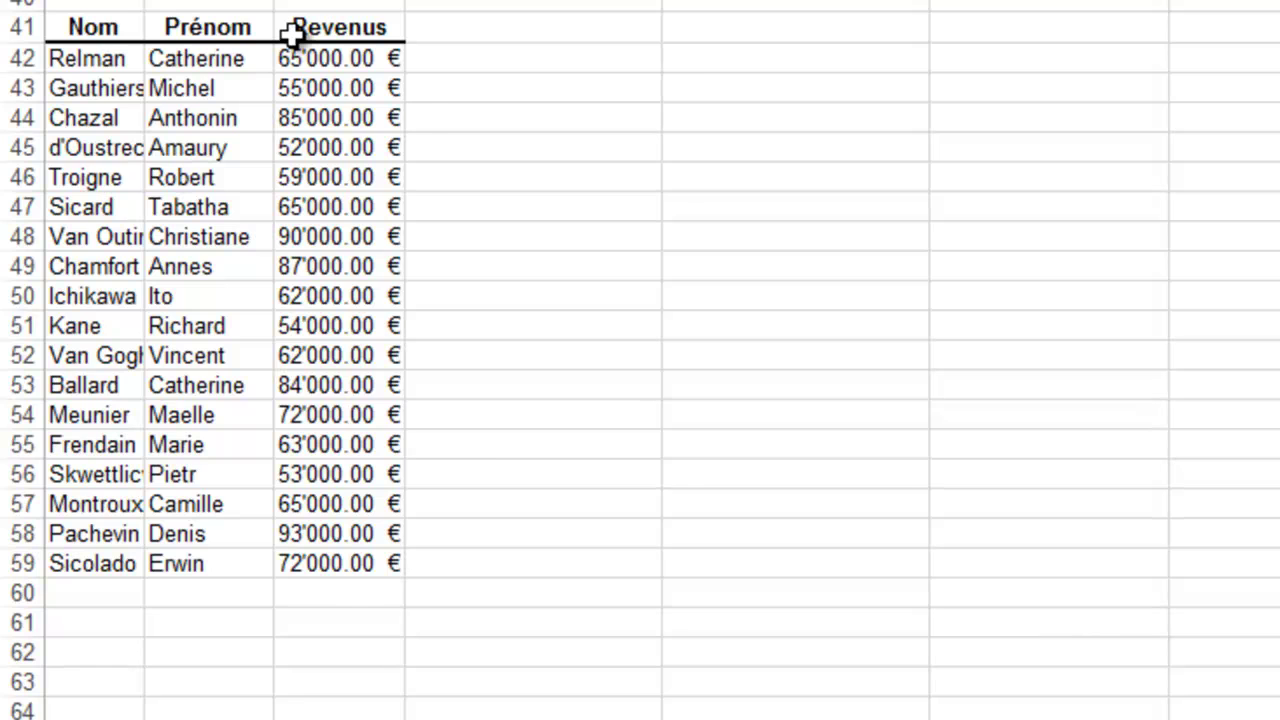
scroll(291, 35, up, 6)
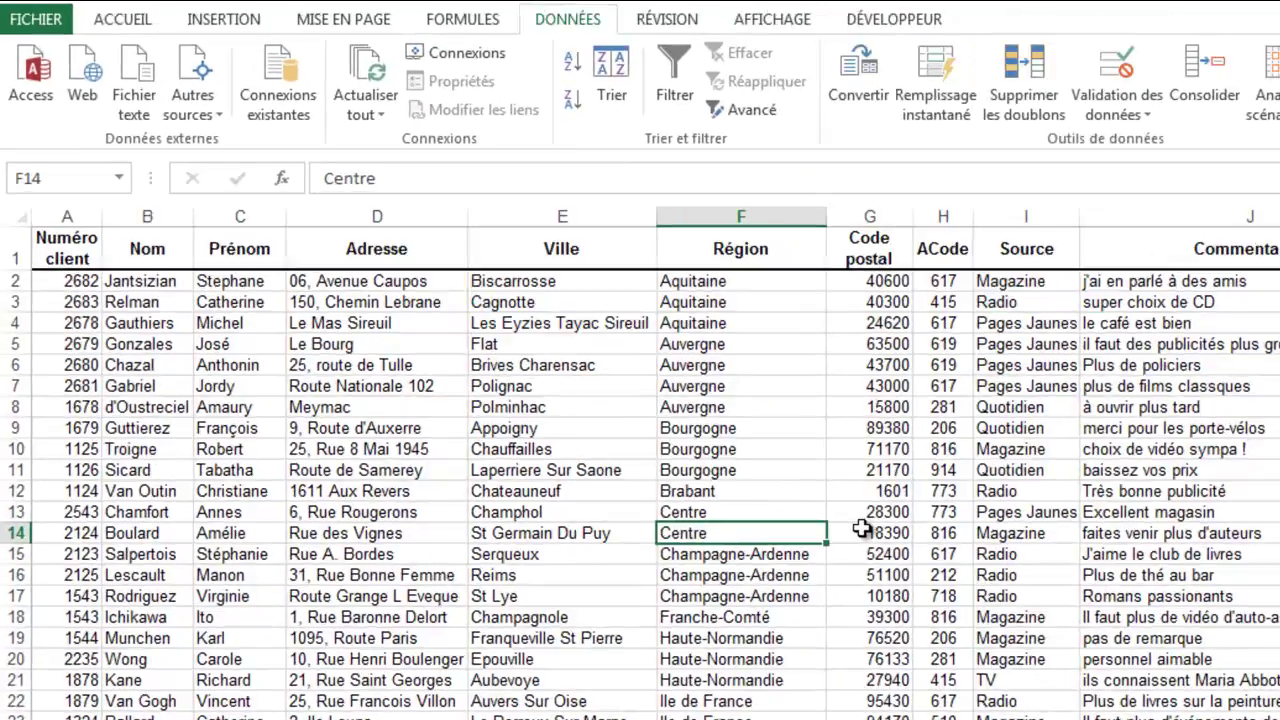
Add a blank worksheet after the Clients sheet and return to the client list
click(682, 399)
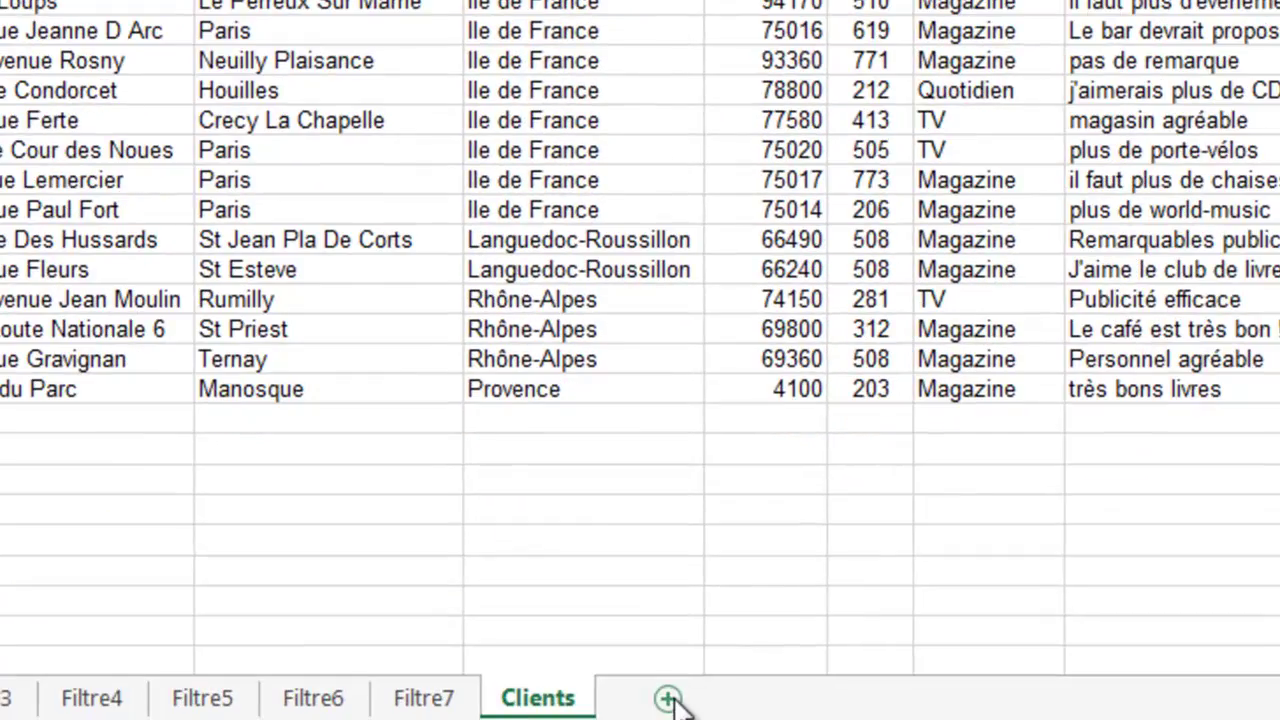
click(666, 697)
click(505, 700)
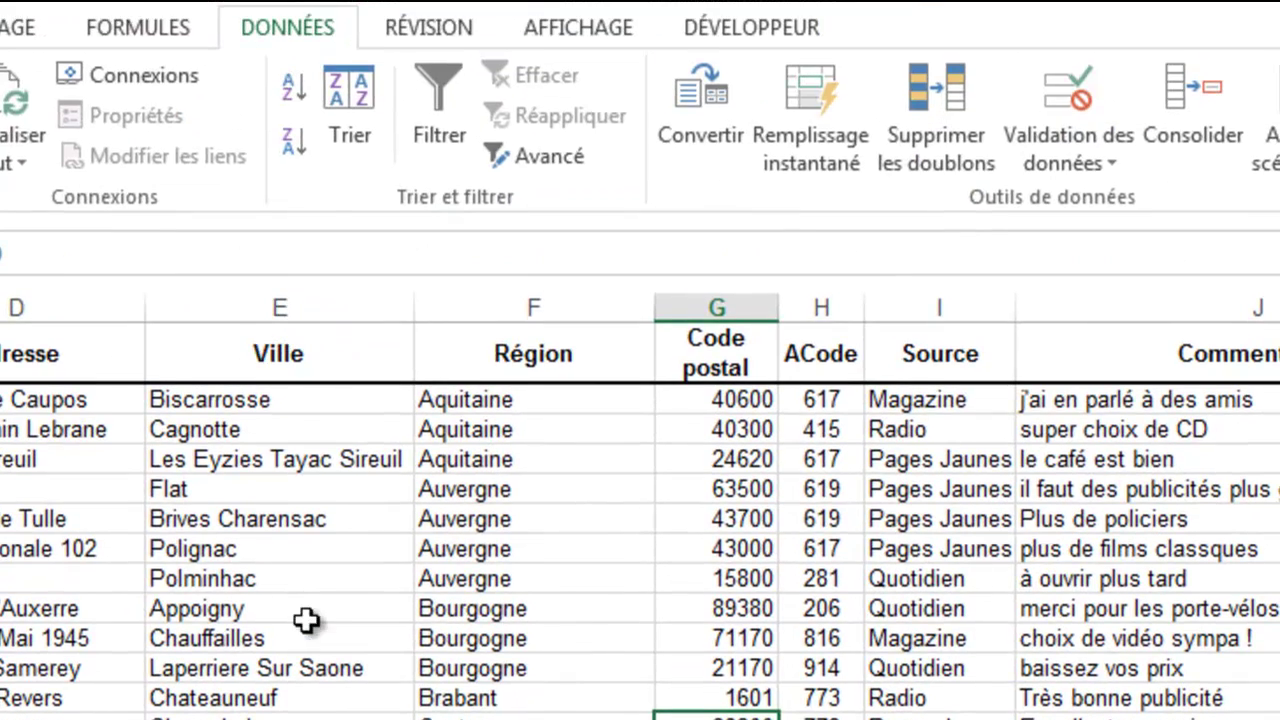
Set up an advanced filter on the client list that copies to another location, with Feuil7!A2:B3 as the criteria range
click(540, 157)
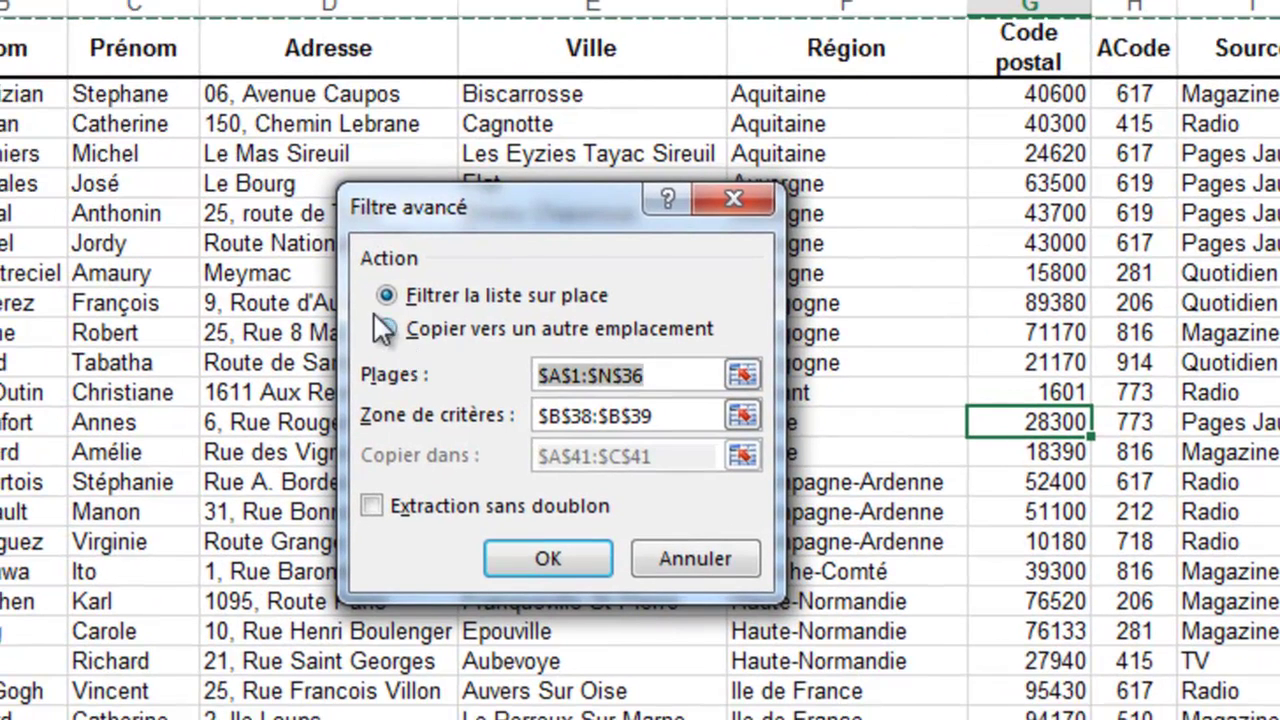
click(397, 329)
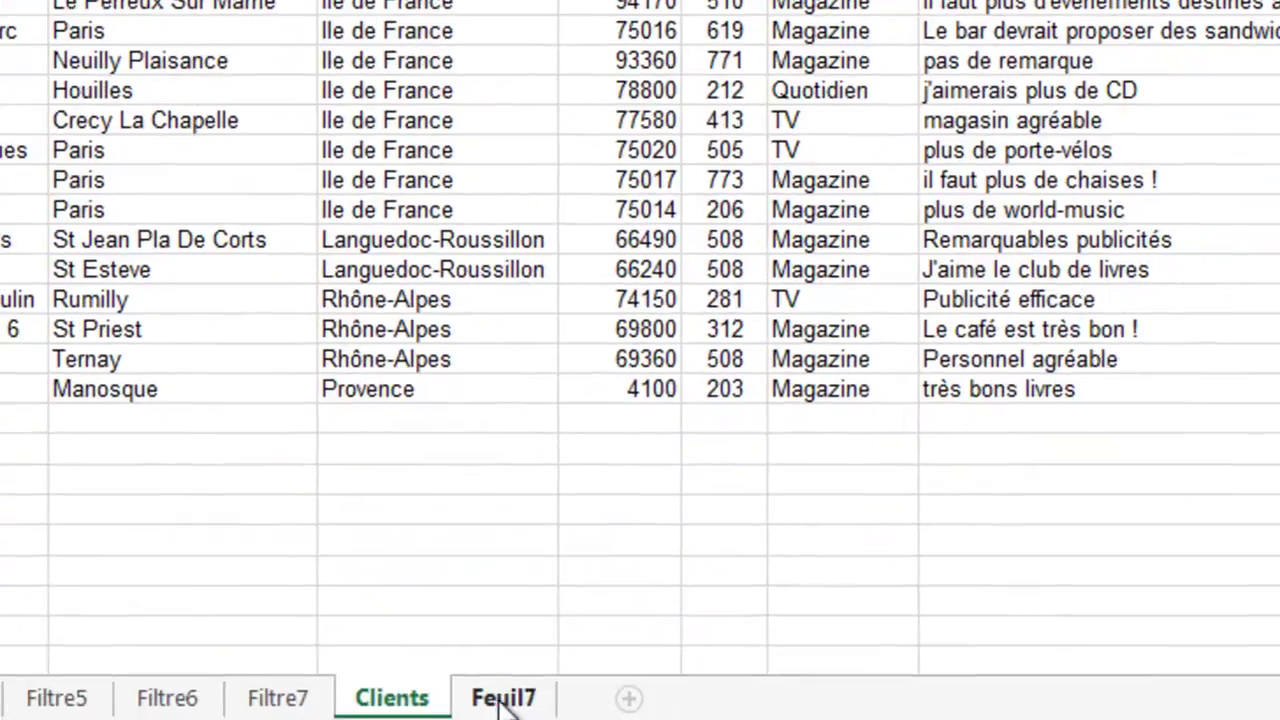
click(509, 694)
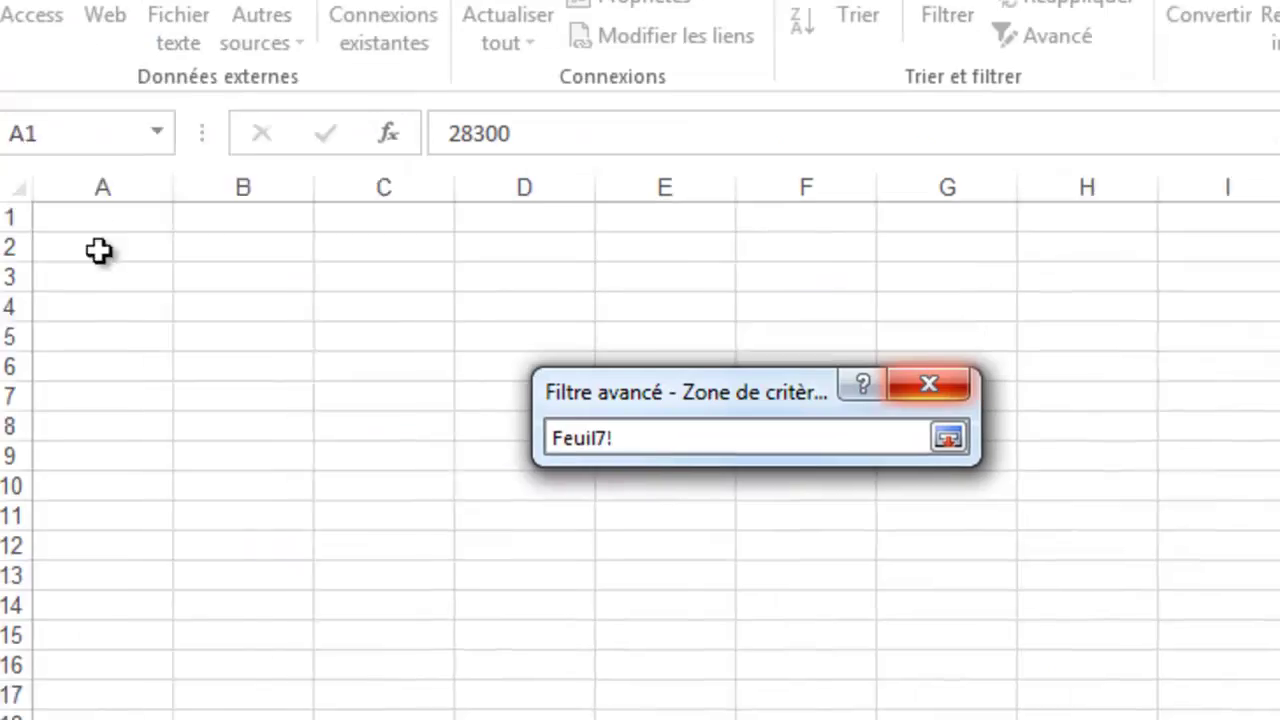
drag(103, 266, 261, 309)
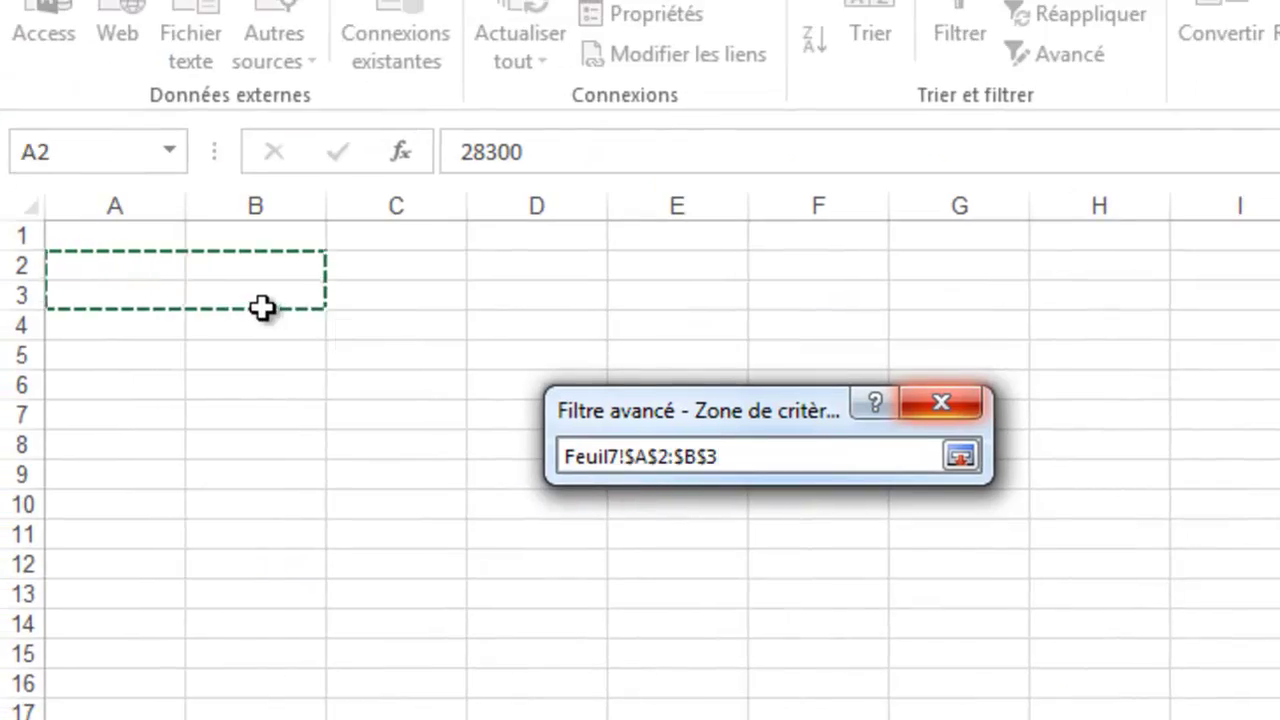
click(961, 456)
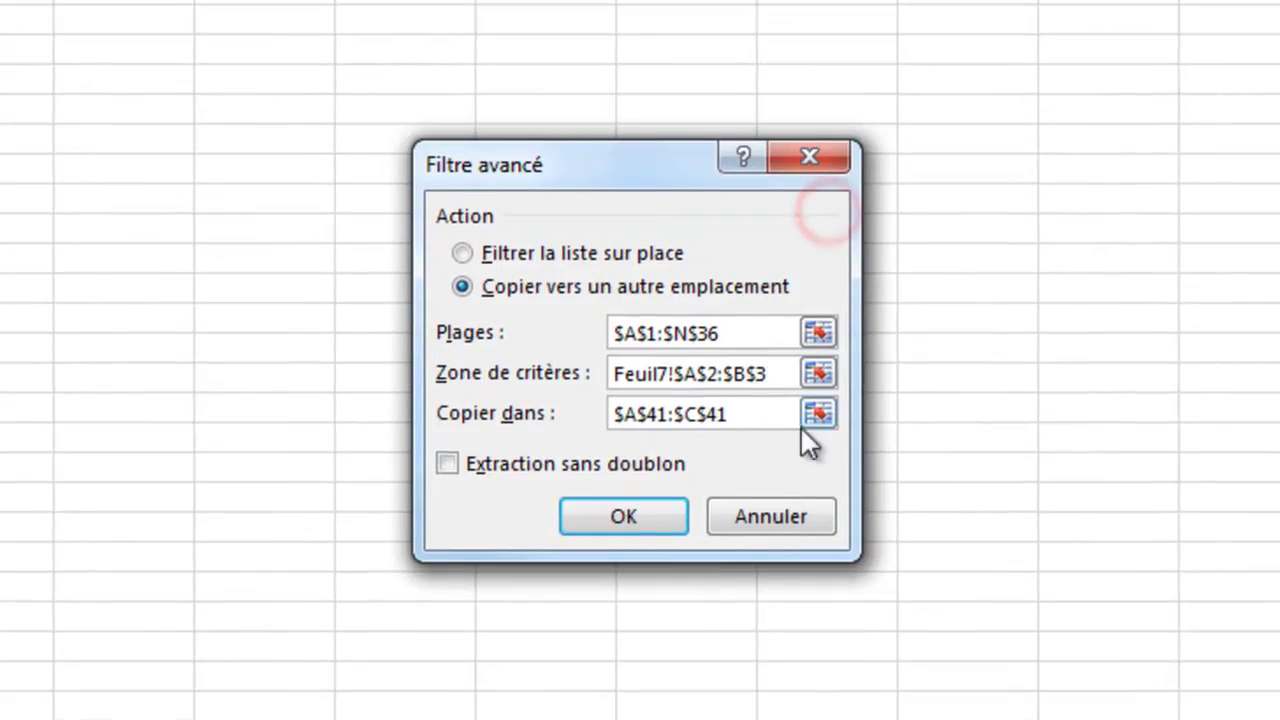
Try to run the advanced filter from the Clients sheet with cell A9 of Feuil7 as the copy destination
click(808, 521)
click(818, 413)
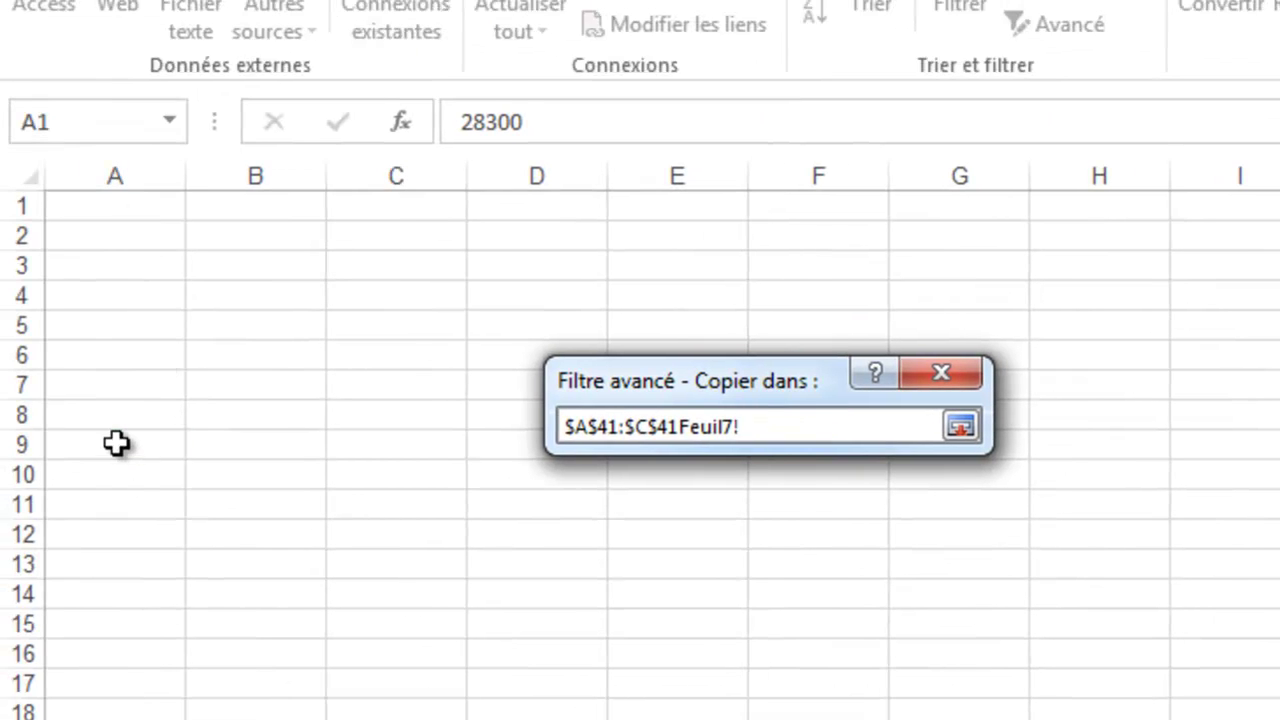
click(114, 443)
click(948, 412)
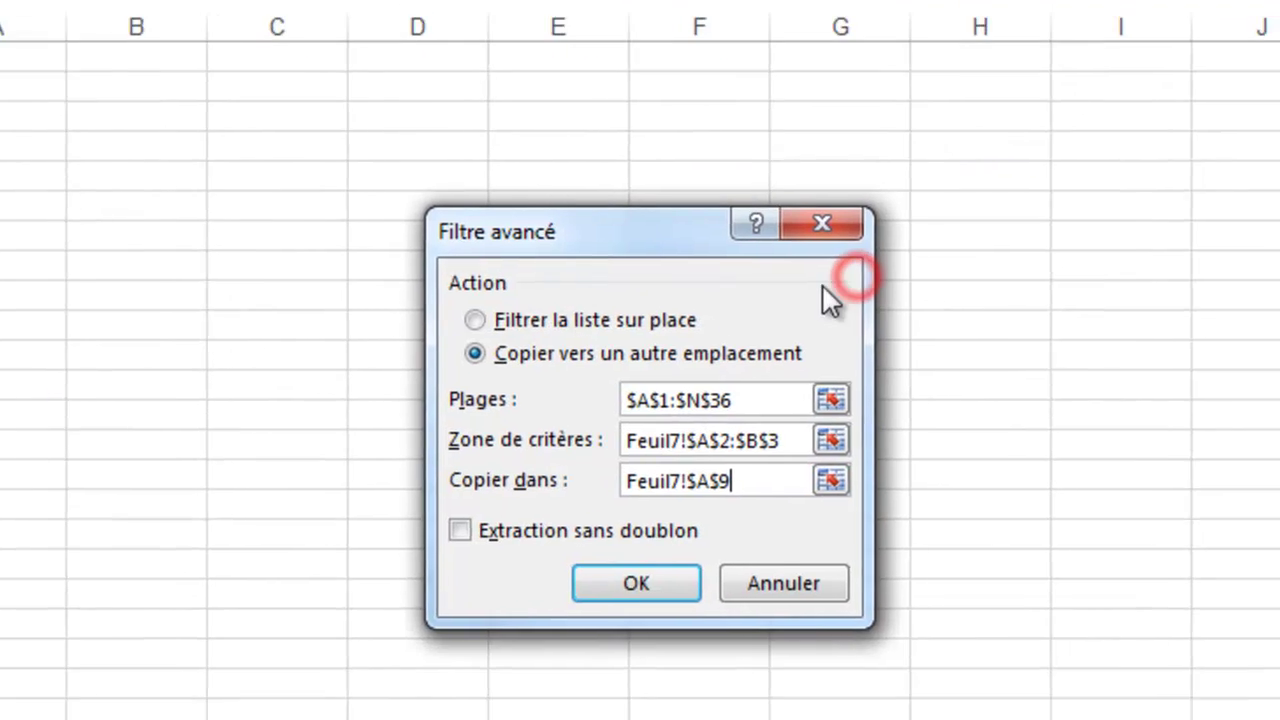
click(608, 560)
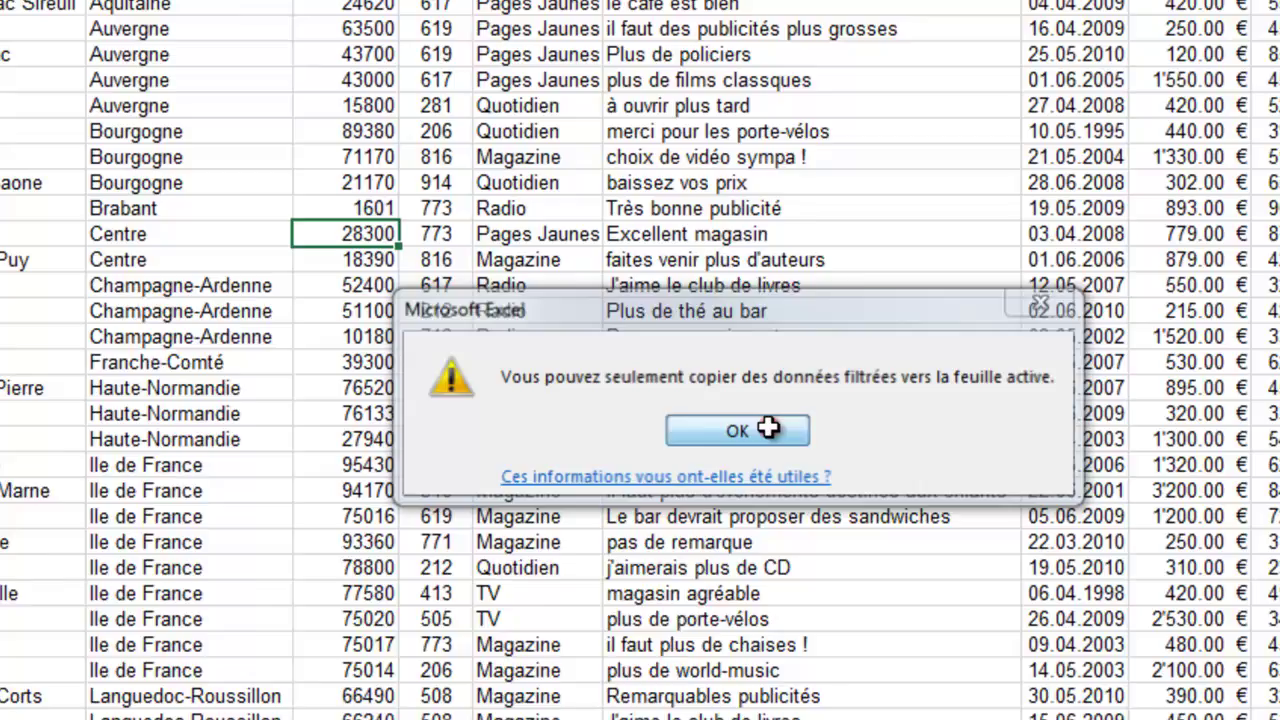
click(685, 375)
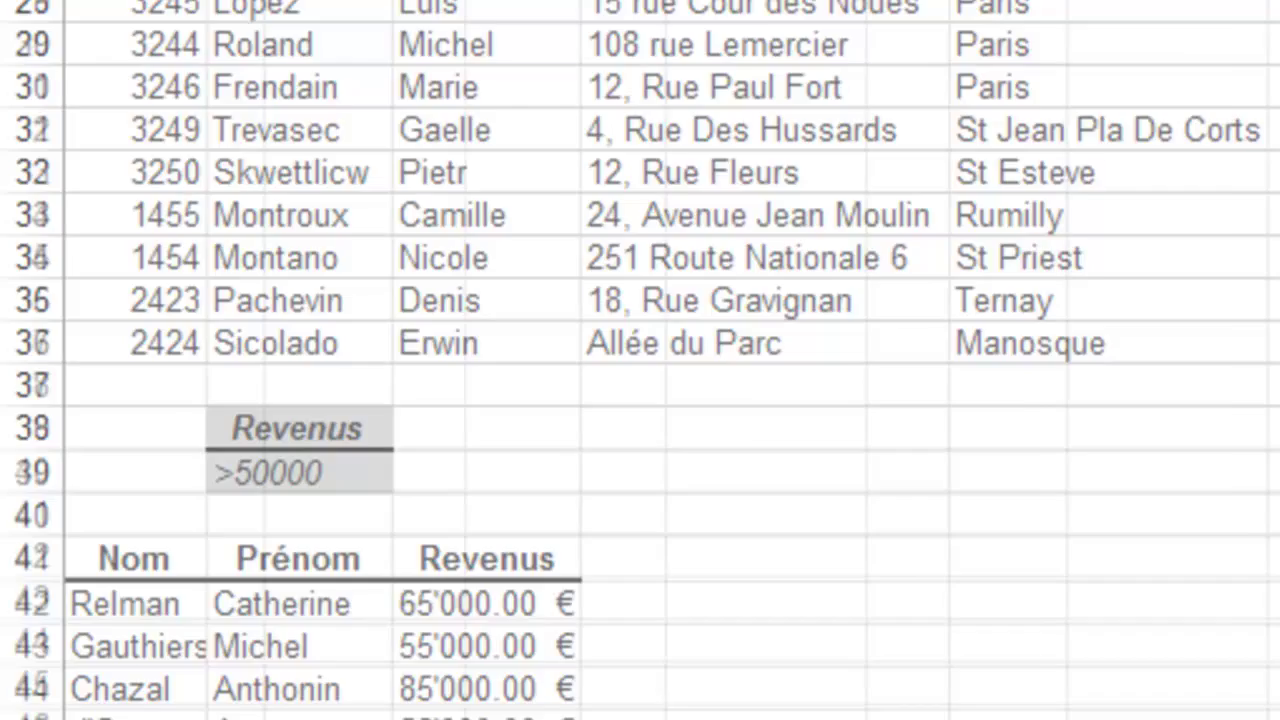
From the Filtre1 sheet, set up an advanced filter that copies to another location, with Clients!A1:N36 as the list range
click(269, 703)
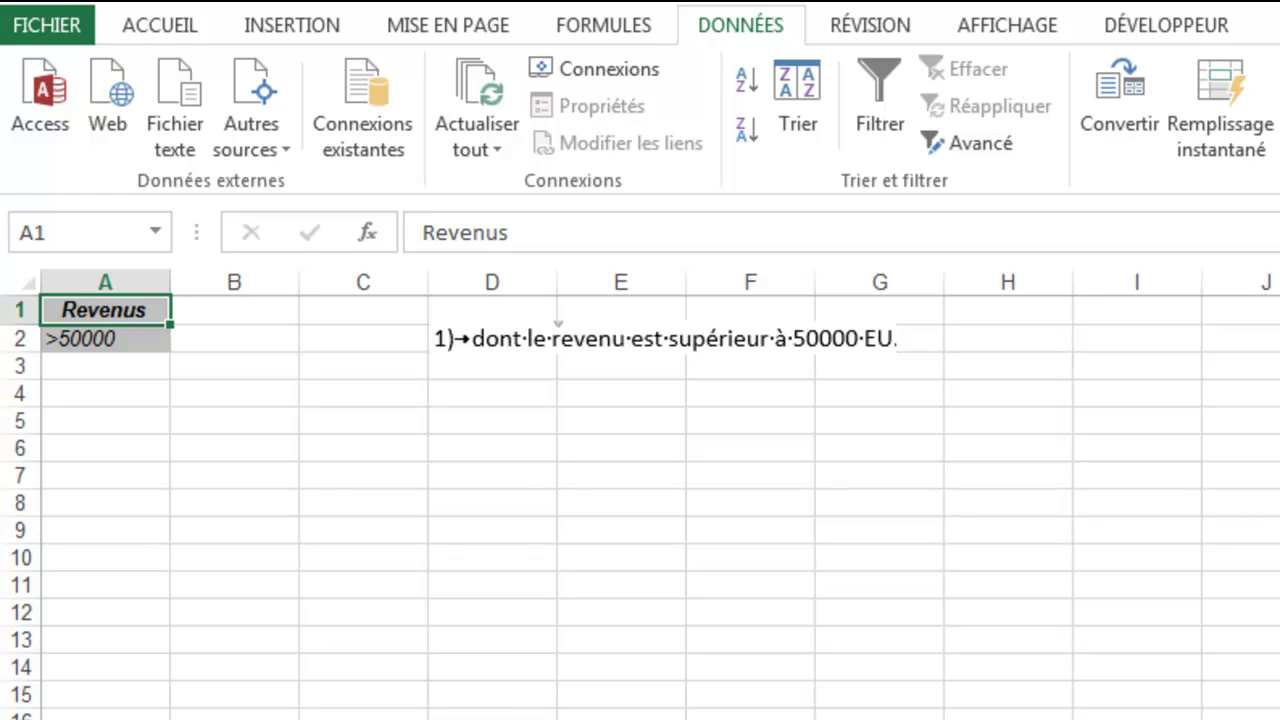
key(ctrl+Page_Down)
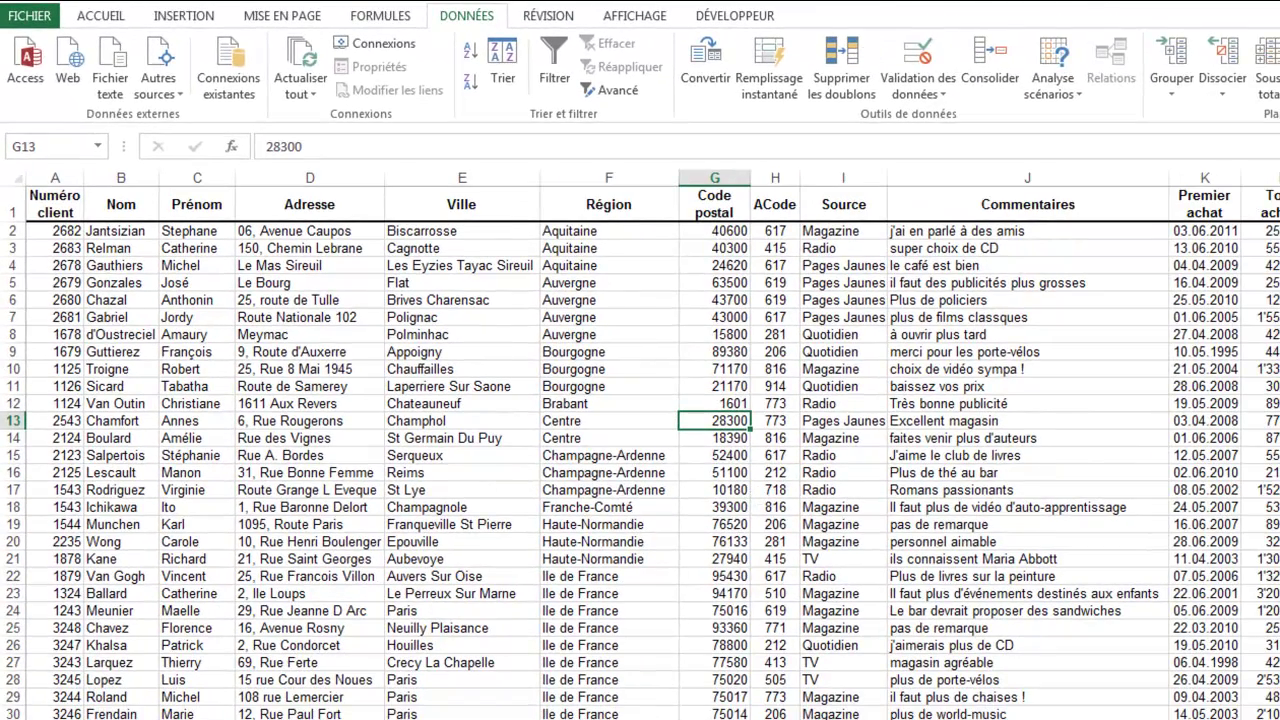
key(ctrl+Page_Up)
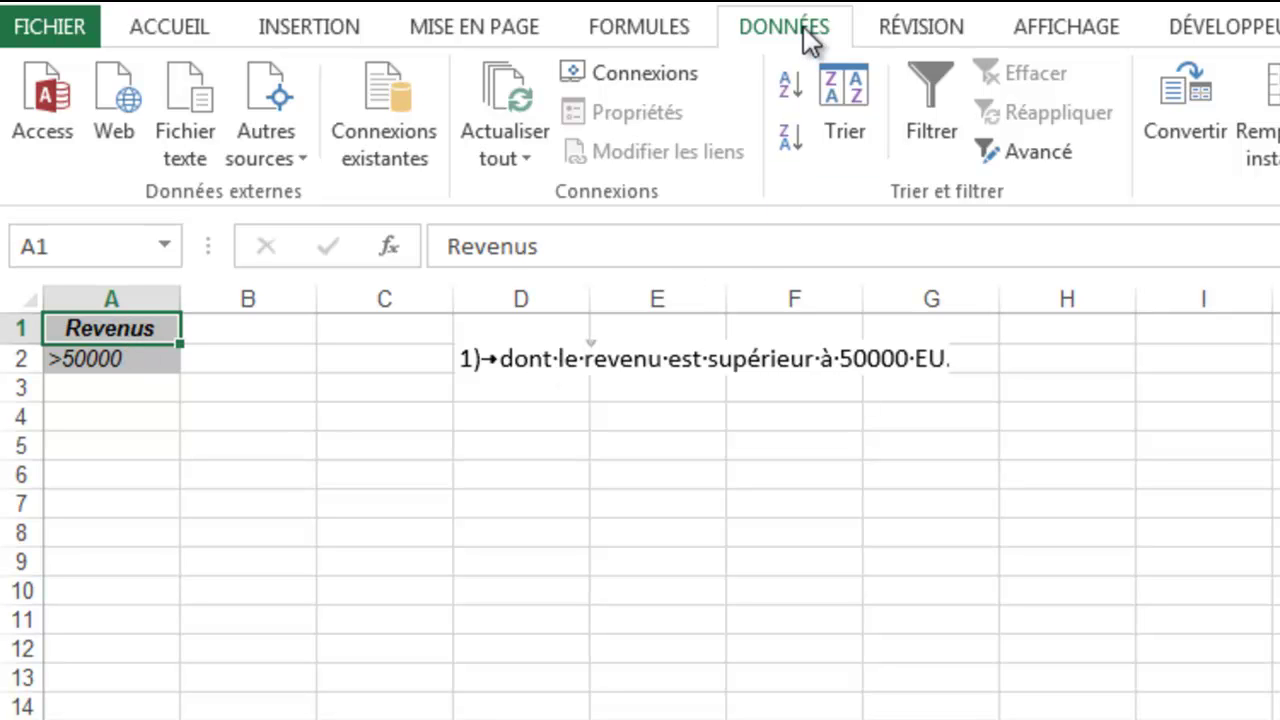
click(1042, 155)
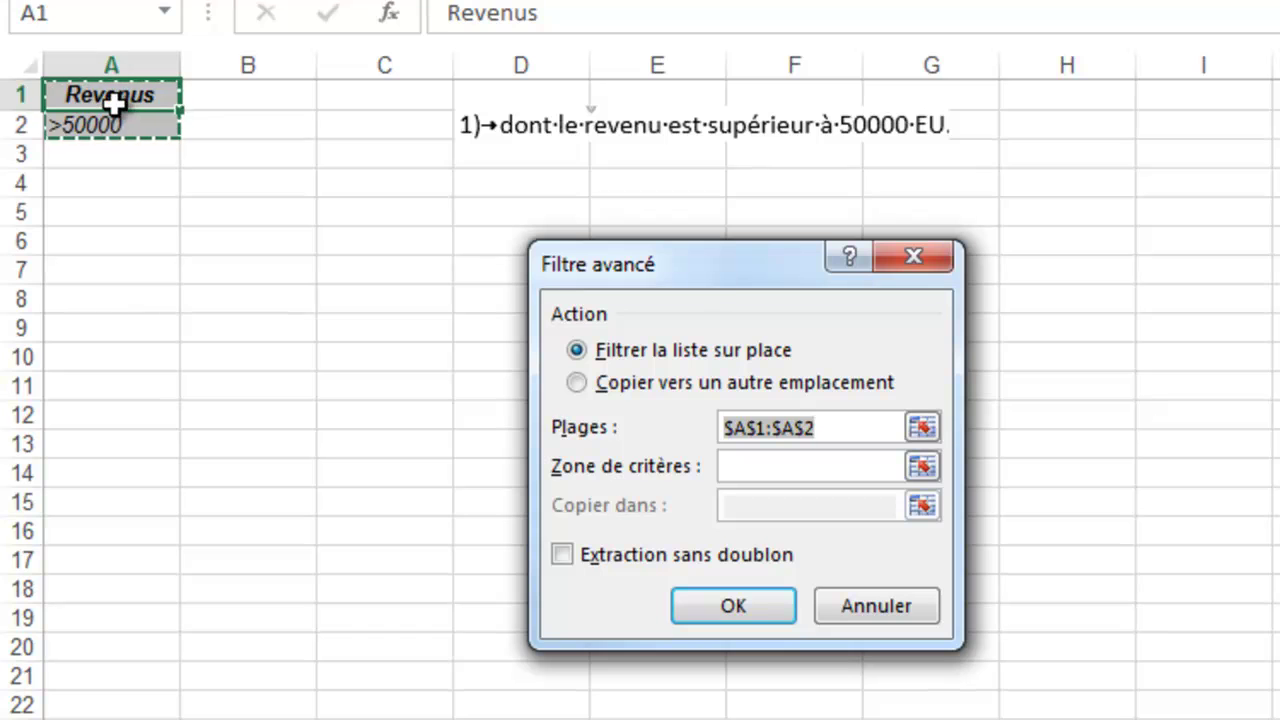
click(575, 383)
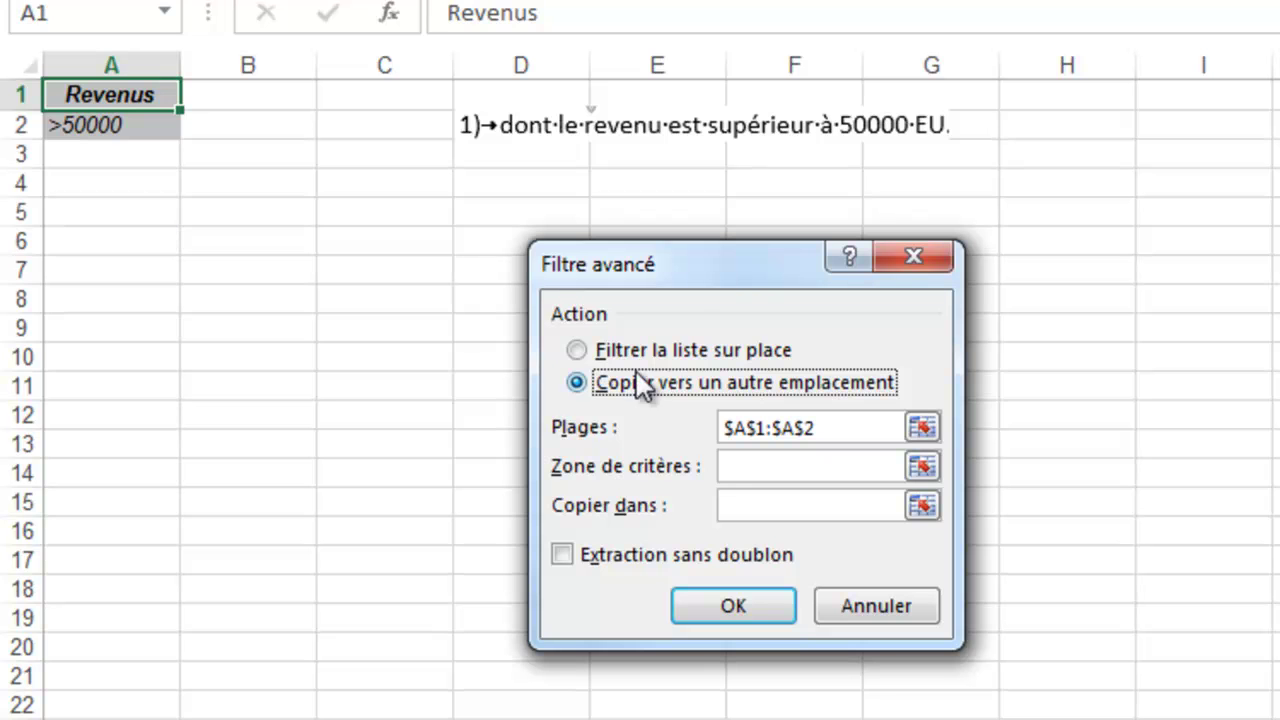
click(921, 427)
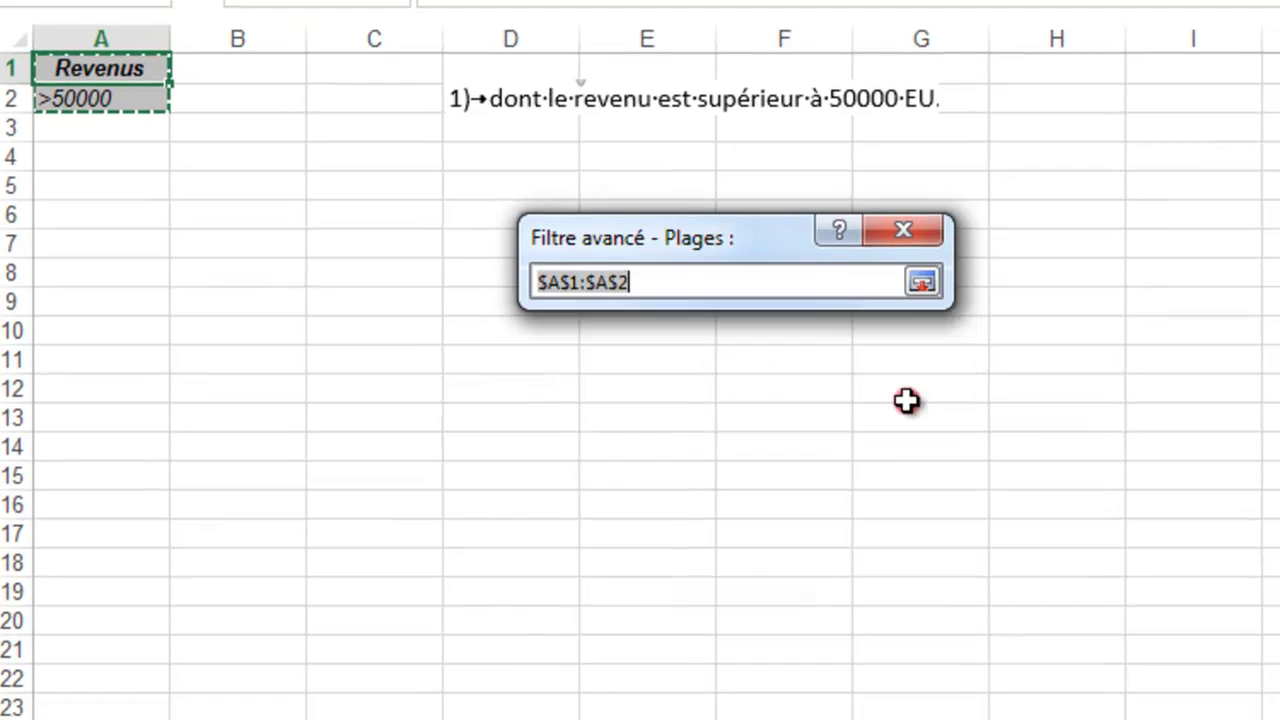
click(694, 698)
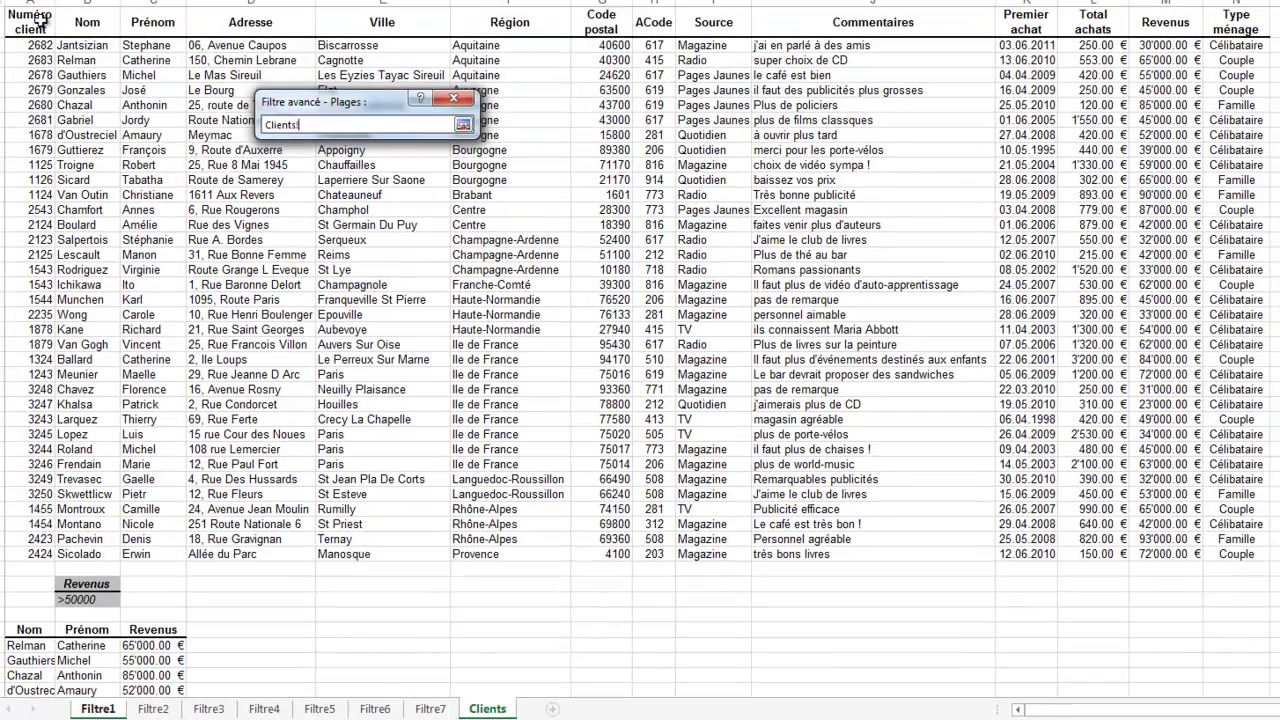
drag(40, 20, 1234, 556)
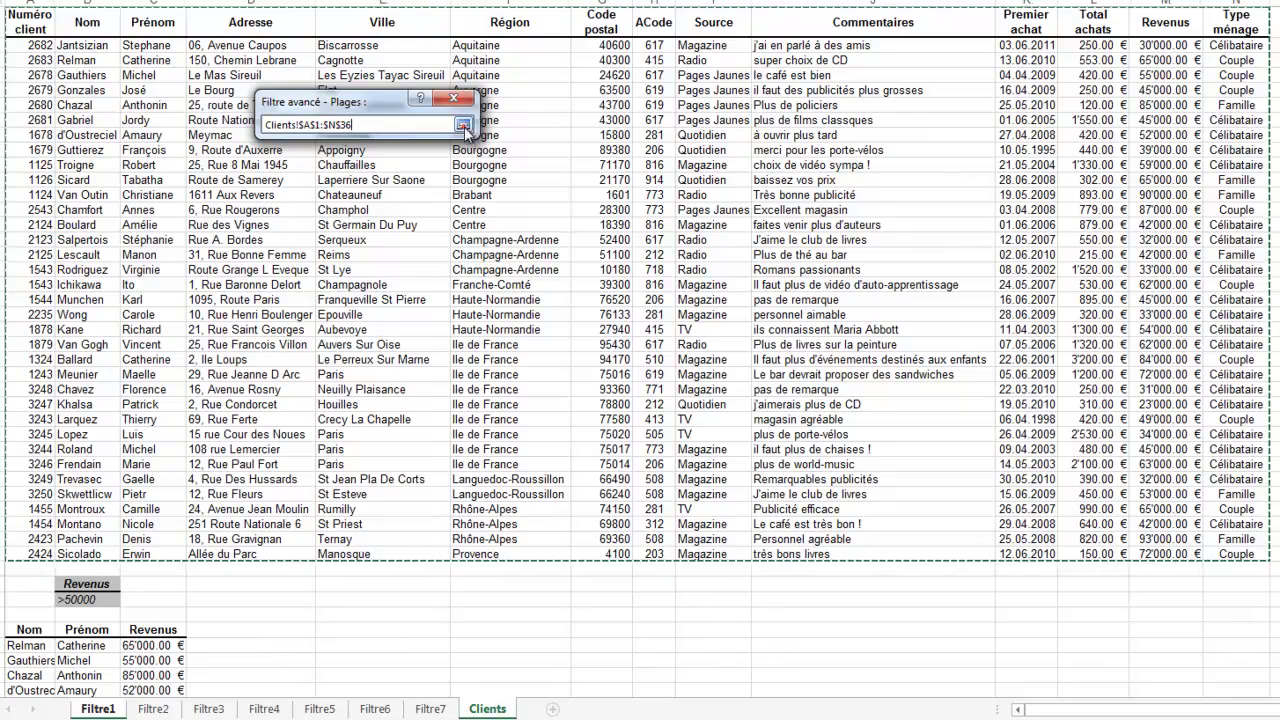
click(463, 123)
Set the criteria range to Filtre1!A1:A2 and the copy destination to Filtre1!A5, and run the advanced filter
click(579, 402)
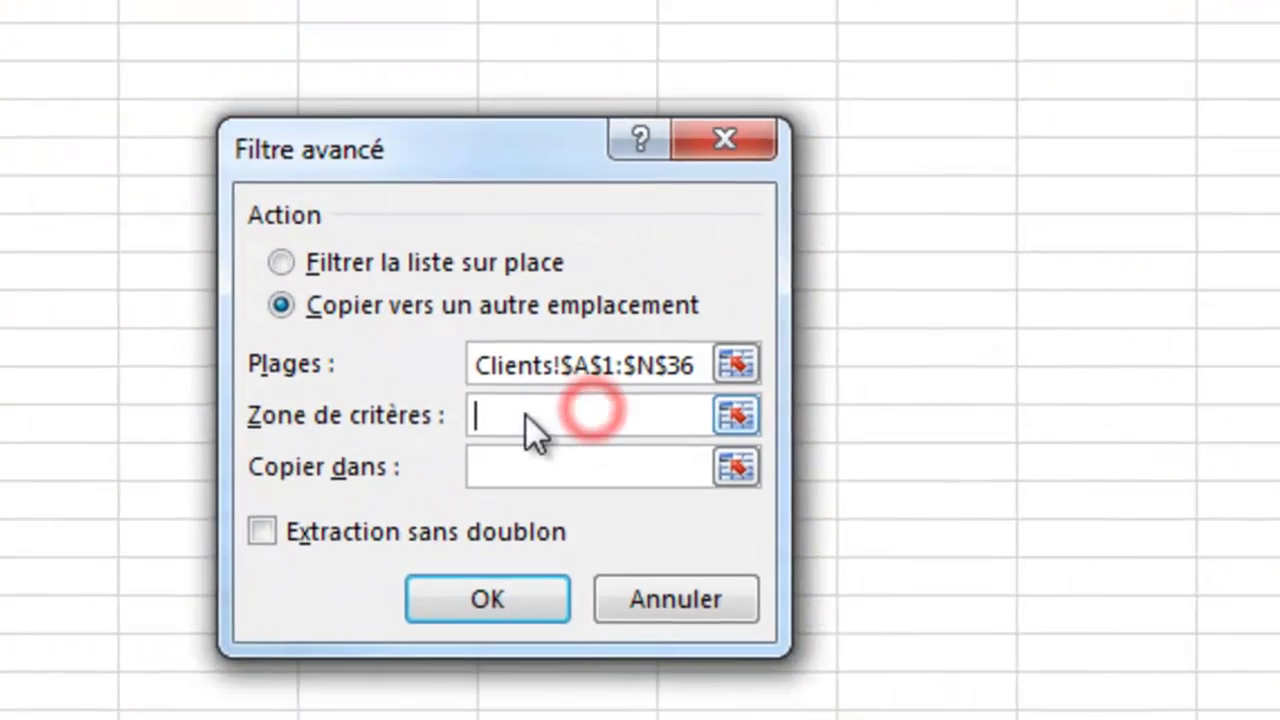
drag(69, 90, 117, 121)
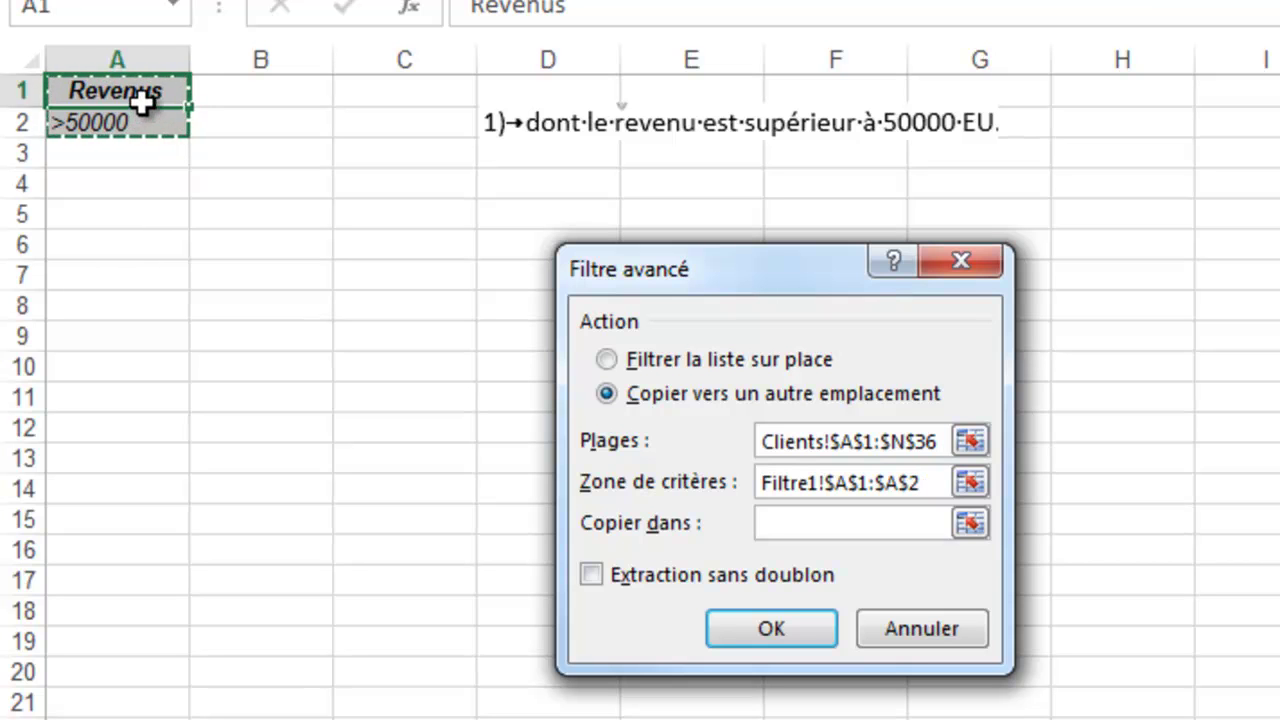
click(768, 522)
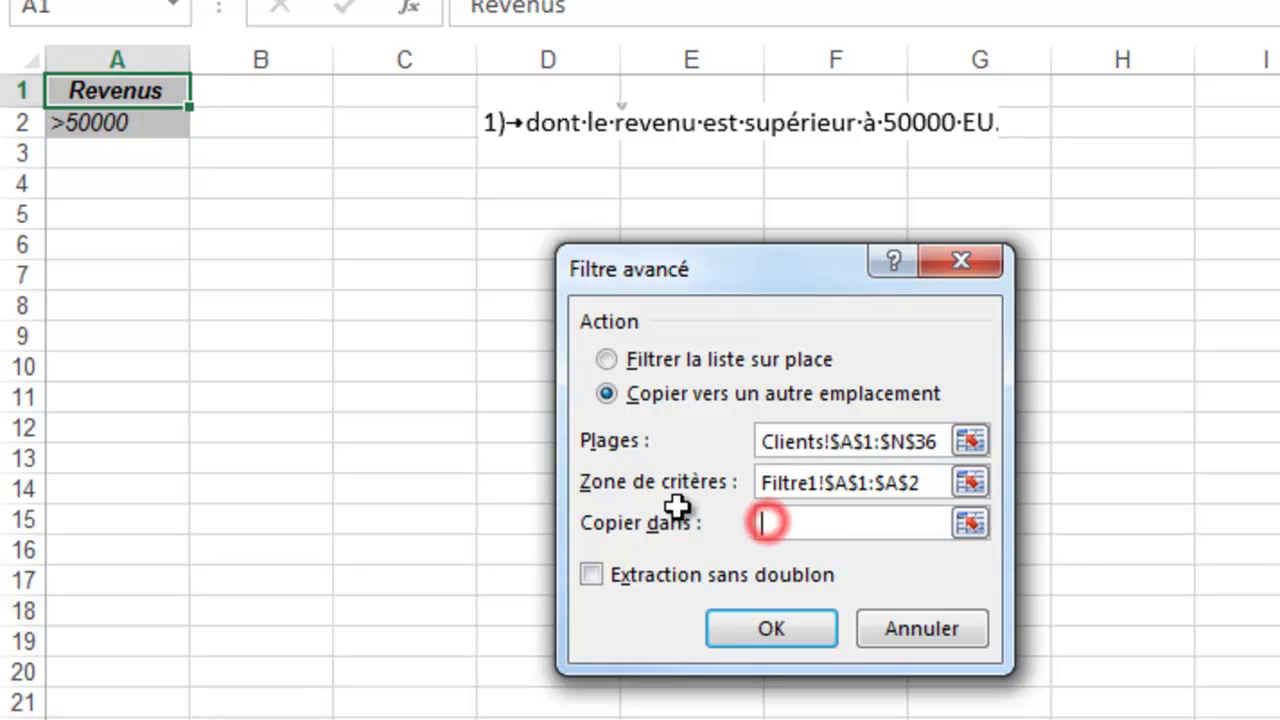
click(130, 220)
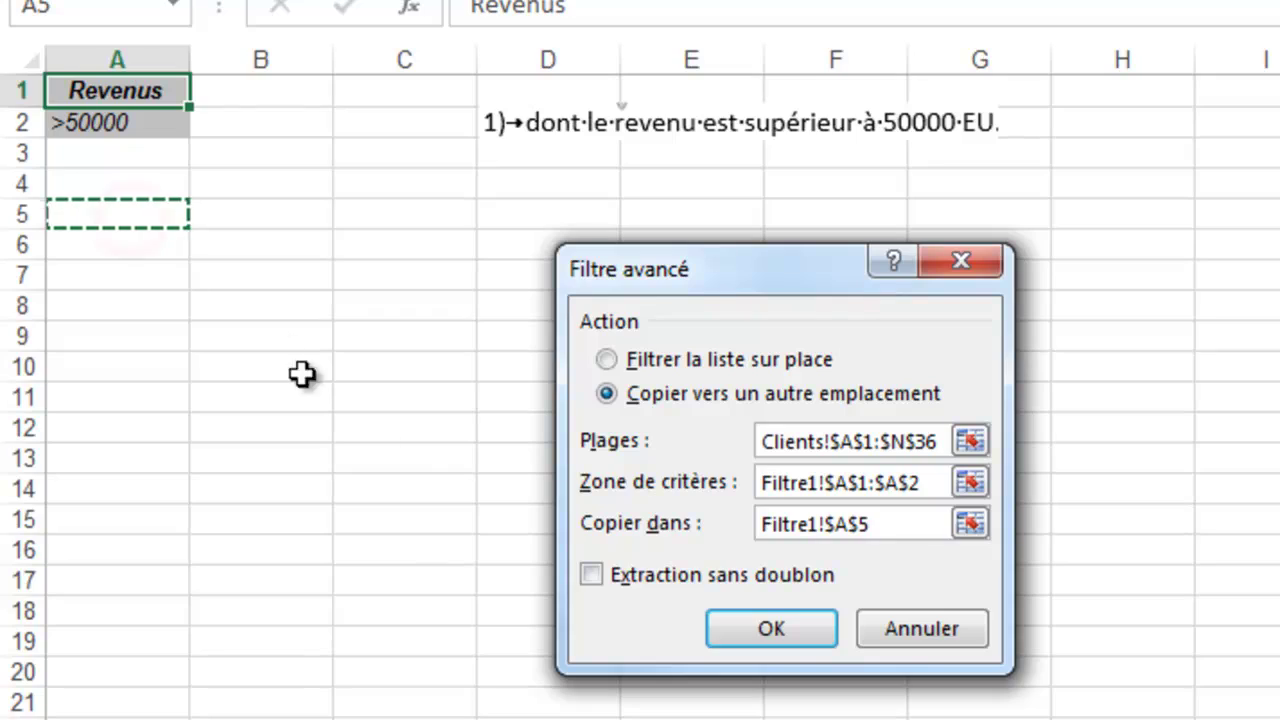
click(771, 628)
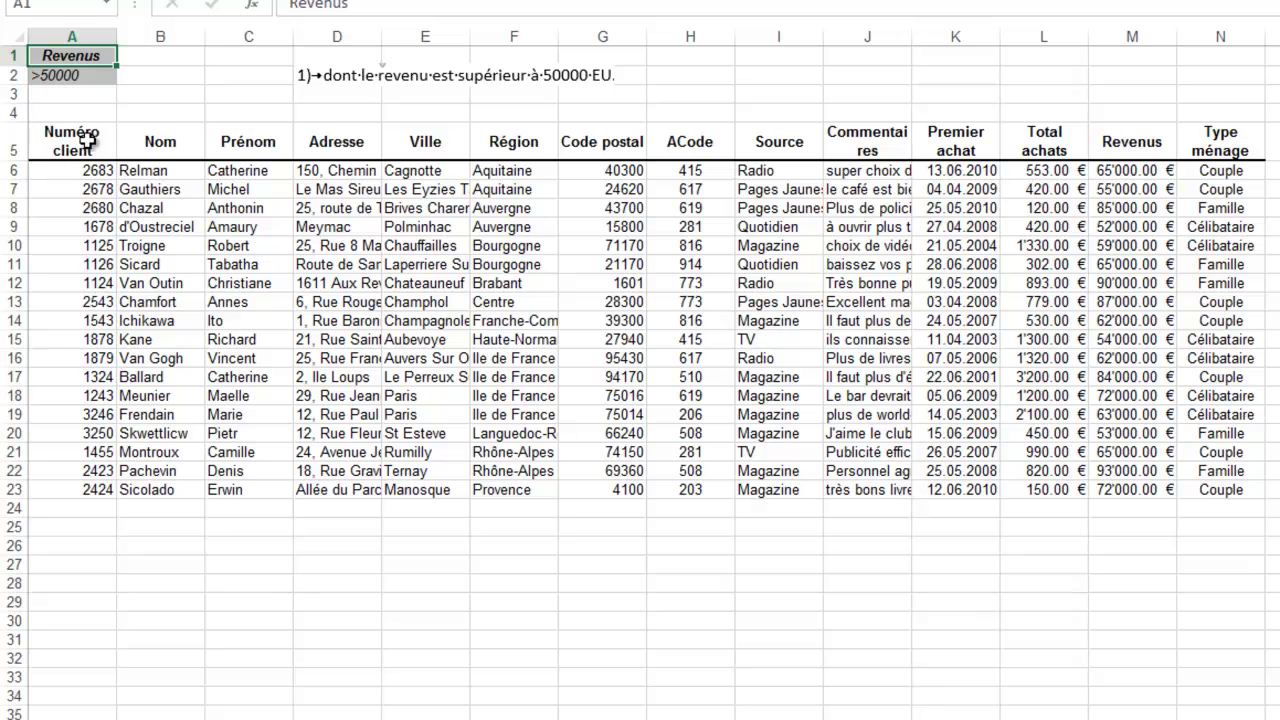
Copy the Nom and Prénom column headers into A25:B25, below the extracted client list
drag(150, 135, 235, 140)
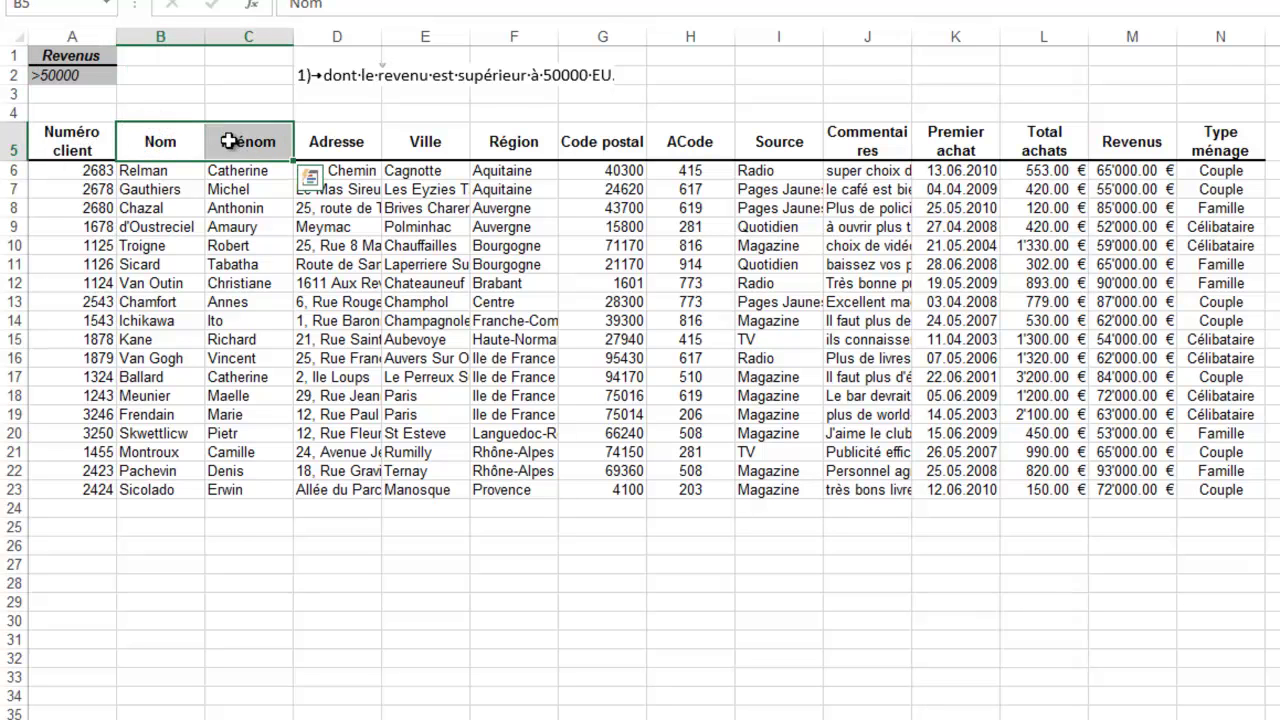
right_click(229, 147)
click(296, 193)
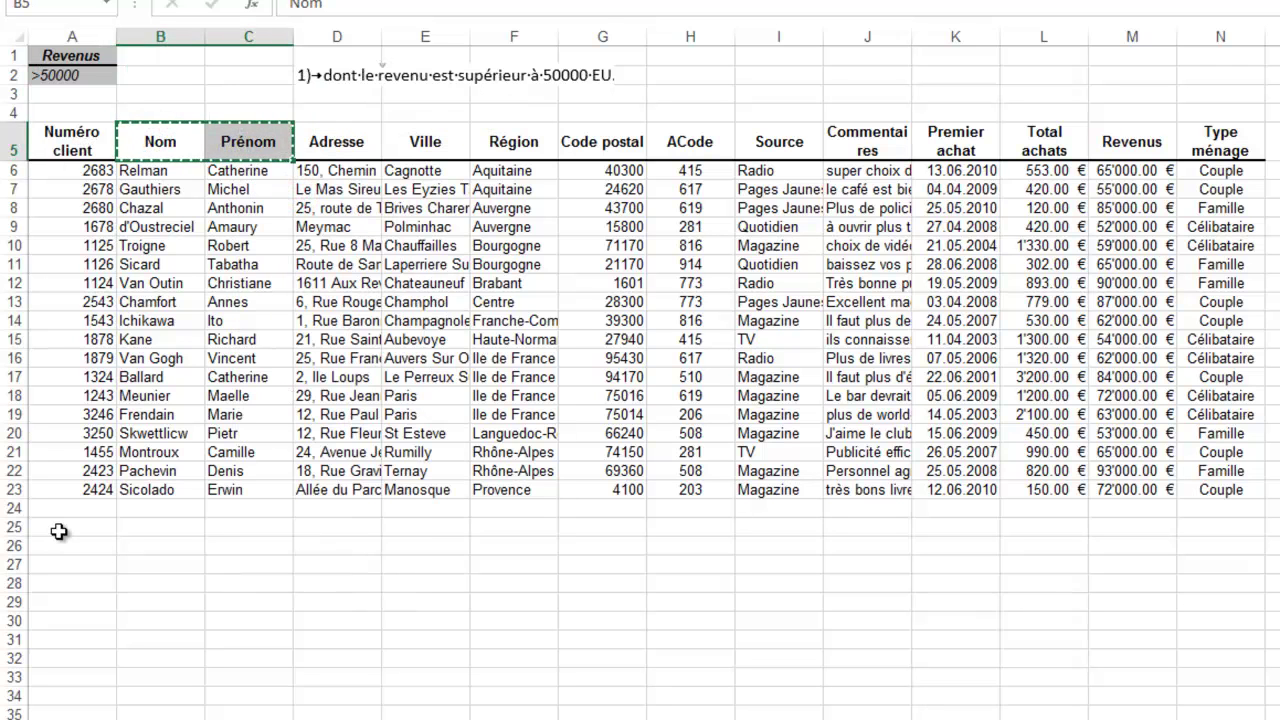
click(57, 531)
right_click(58, 530)
click(106, 189)
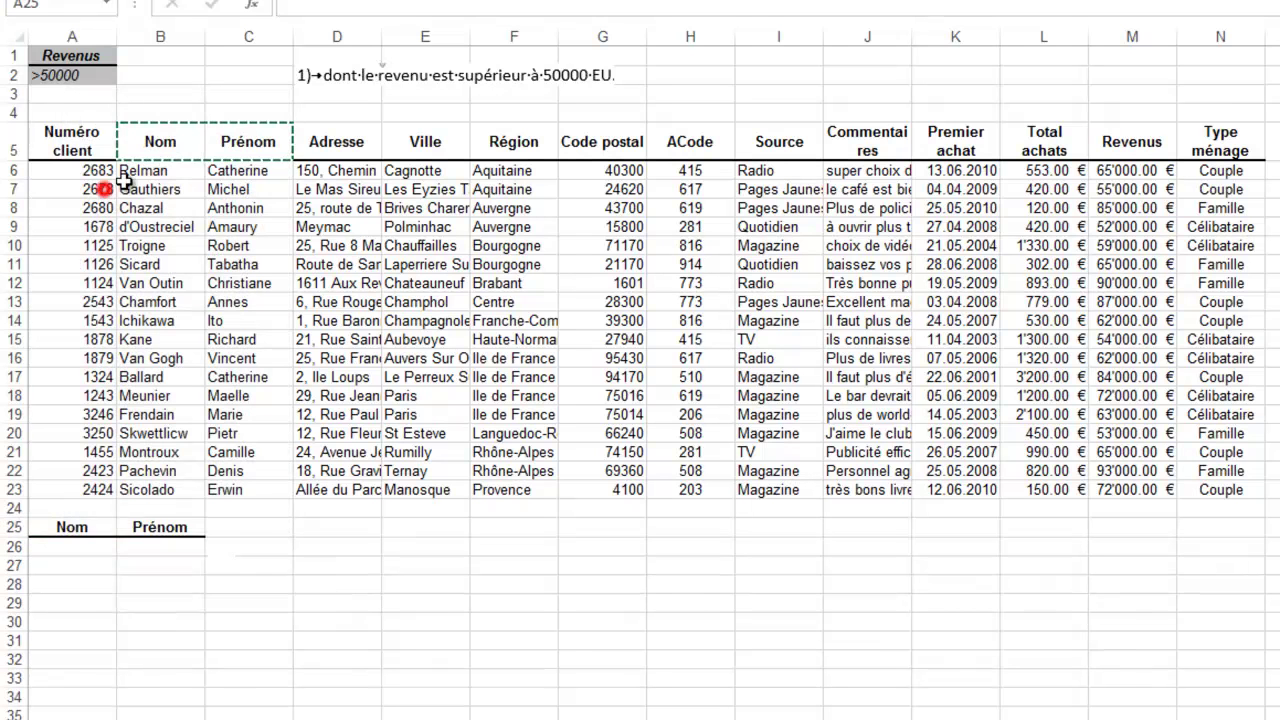
Copy the Revenus column header into C25, beside the pasted Prénom header
right_click(1137, 138)
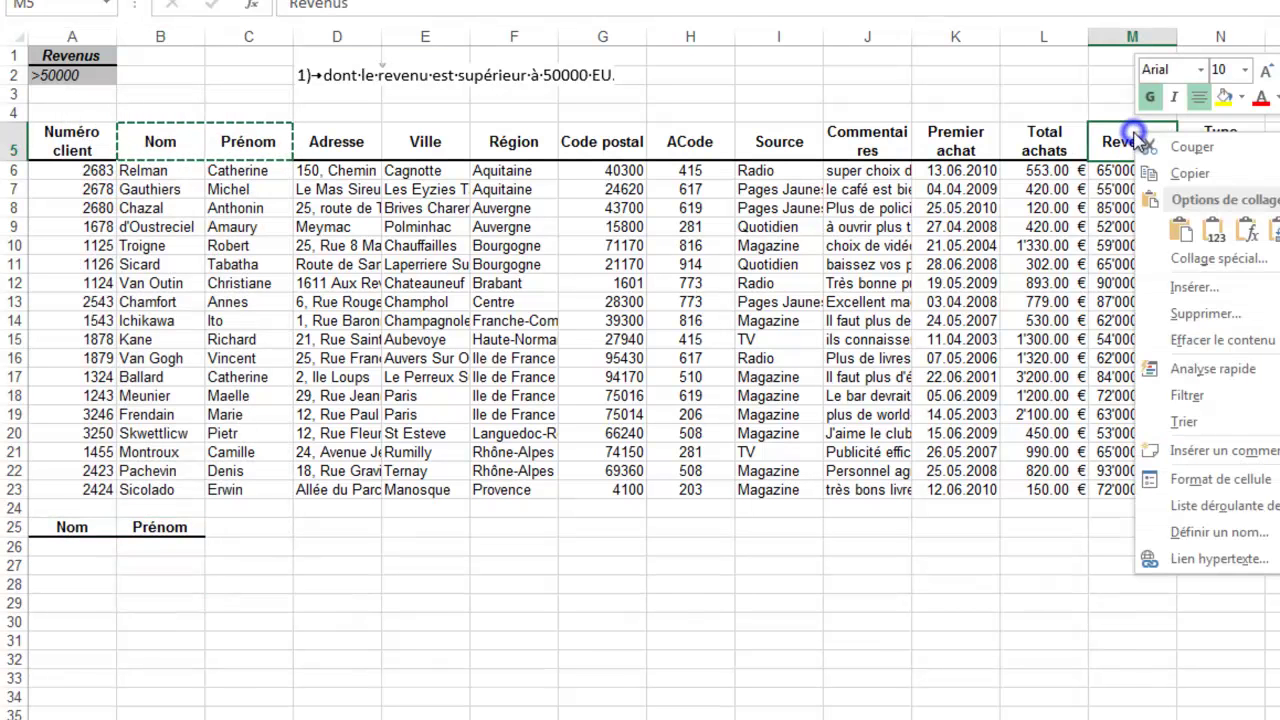
click(1192, 174)
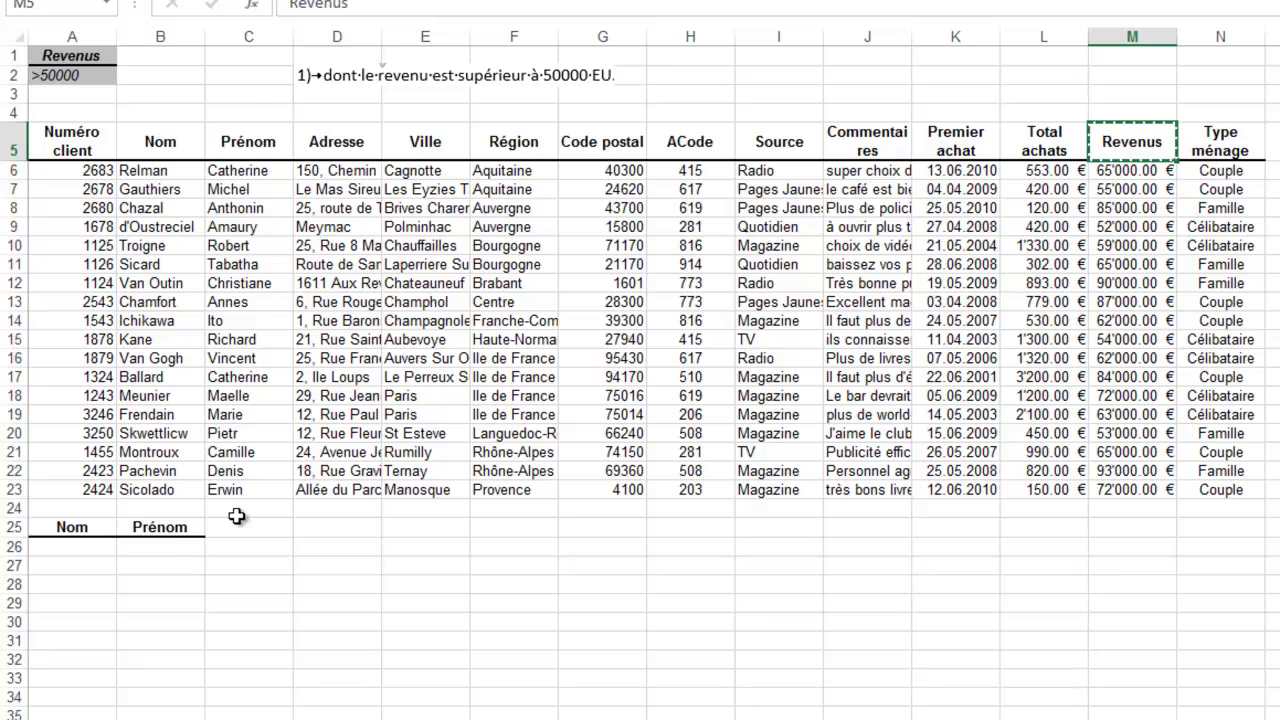
right_click(258, 528)
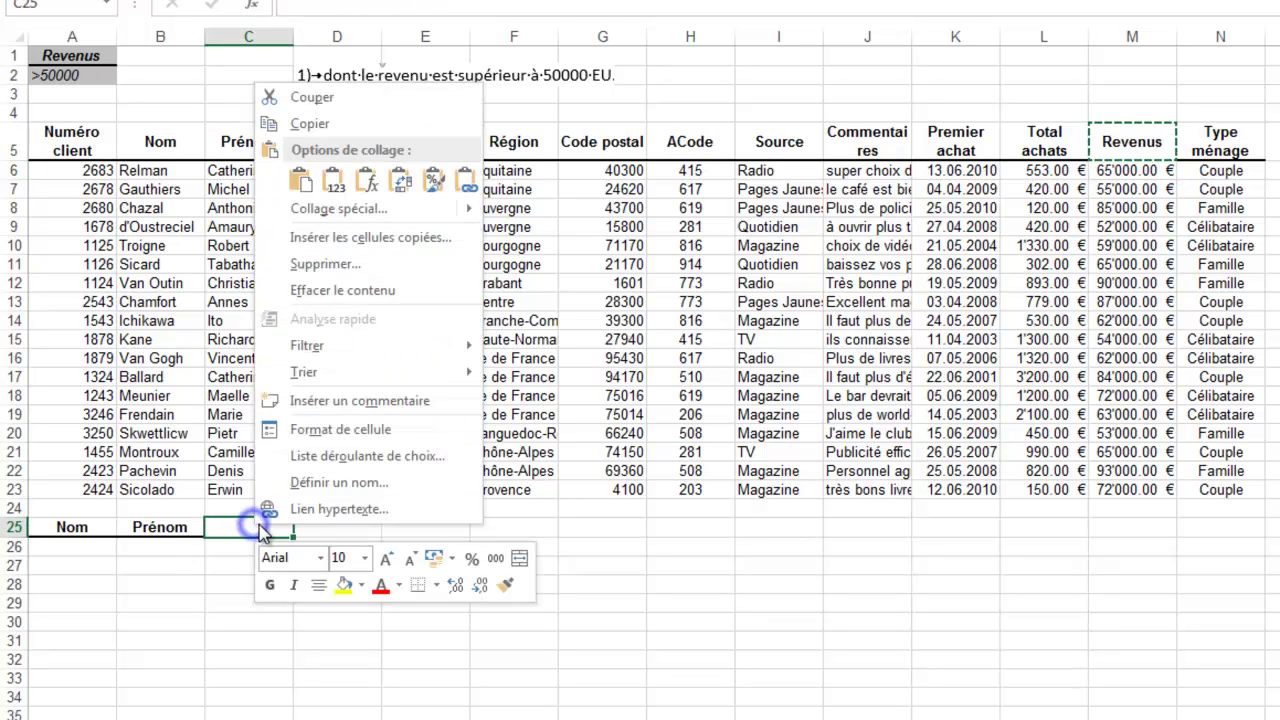
click(300, 181)
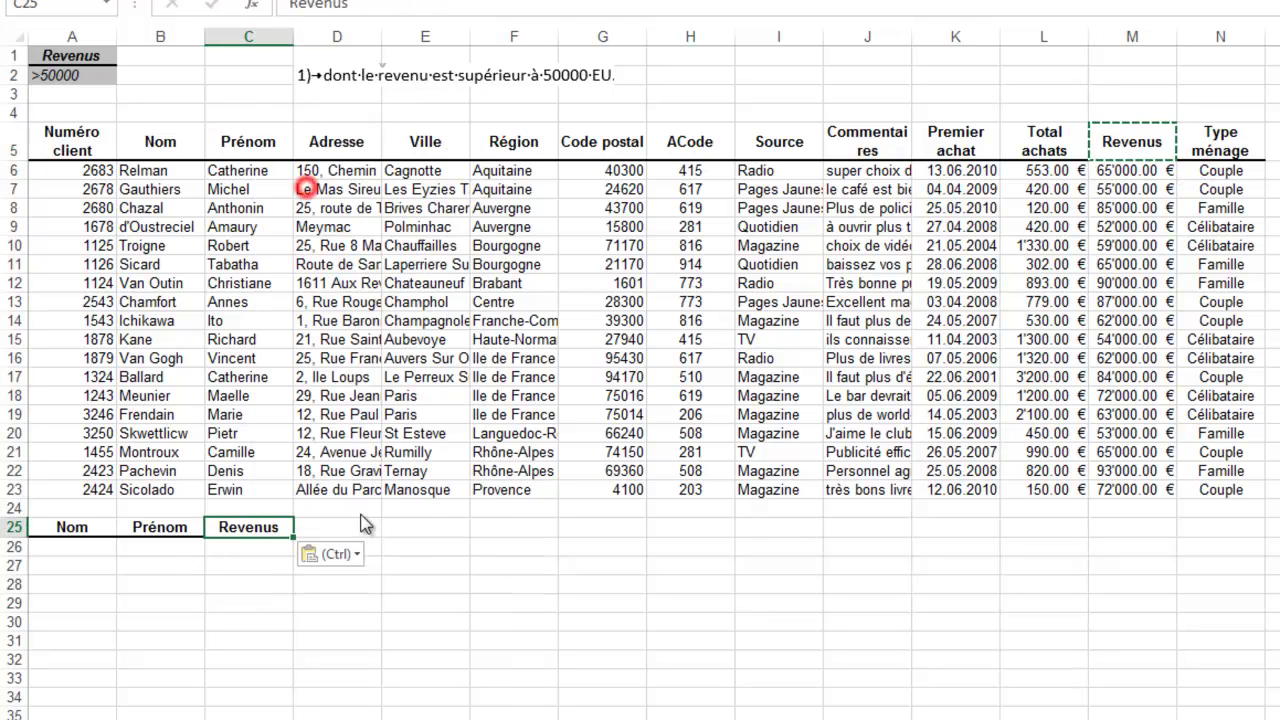
Set up a new advanced filter that copies to another location, with Clients!A1:N36 as the list range
click(63, 56)
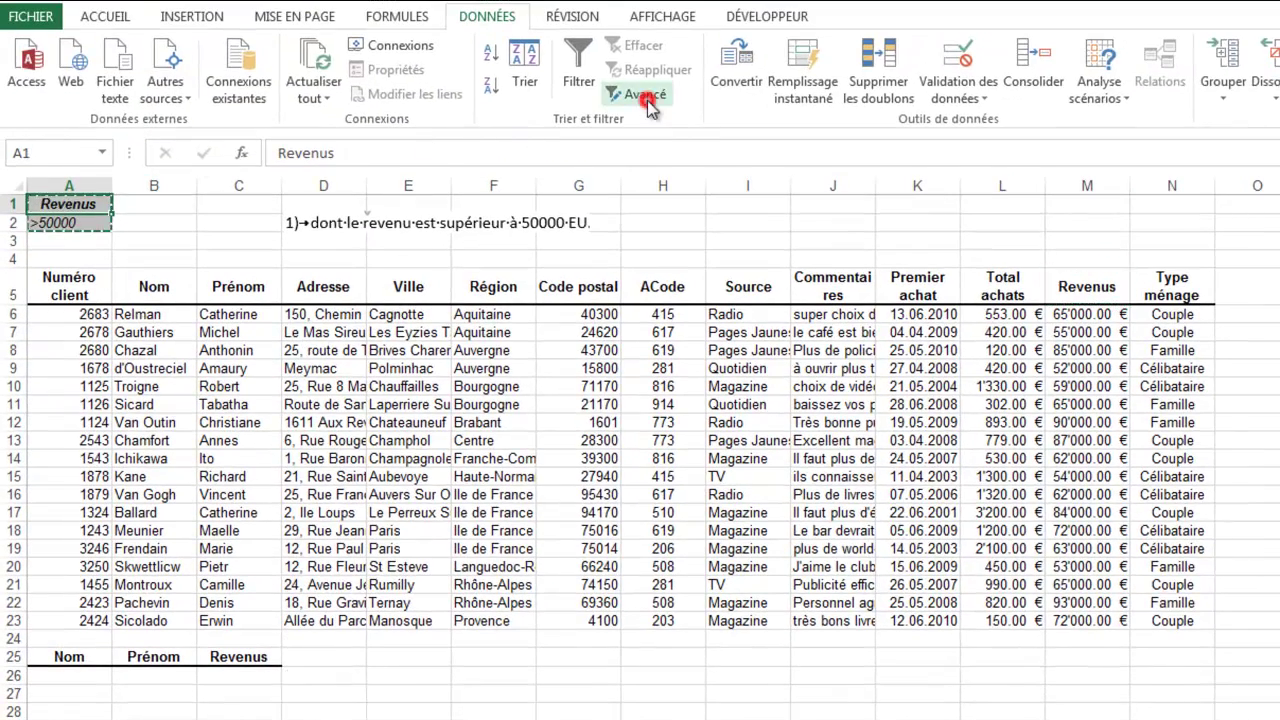
click(642, 95)
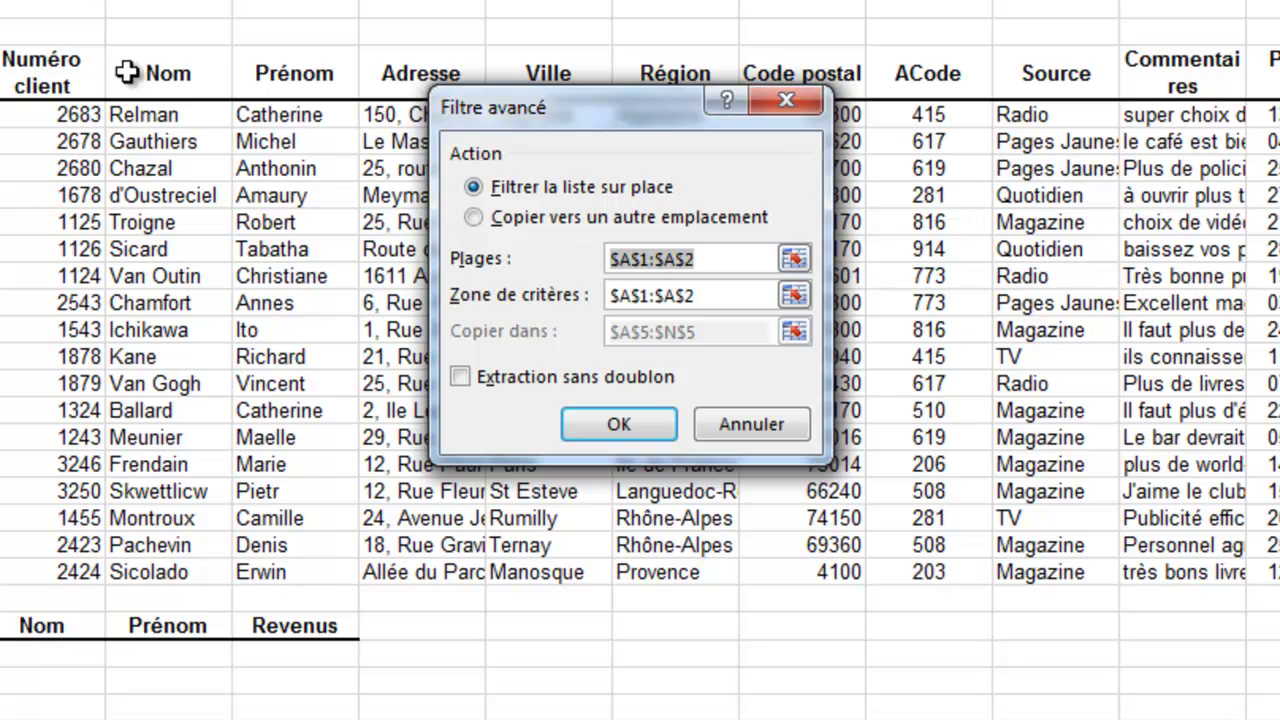
click(477, 217)
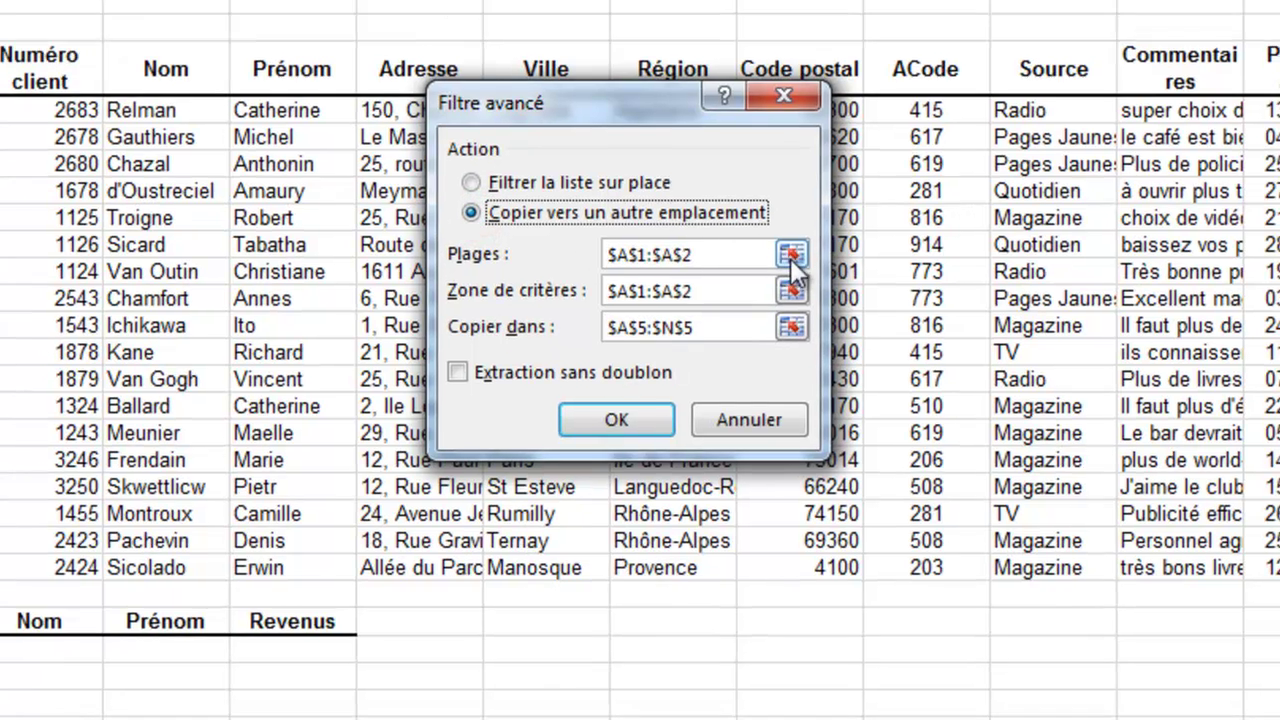
click(794, 258)
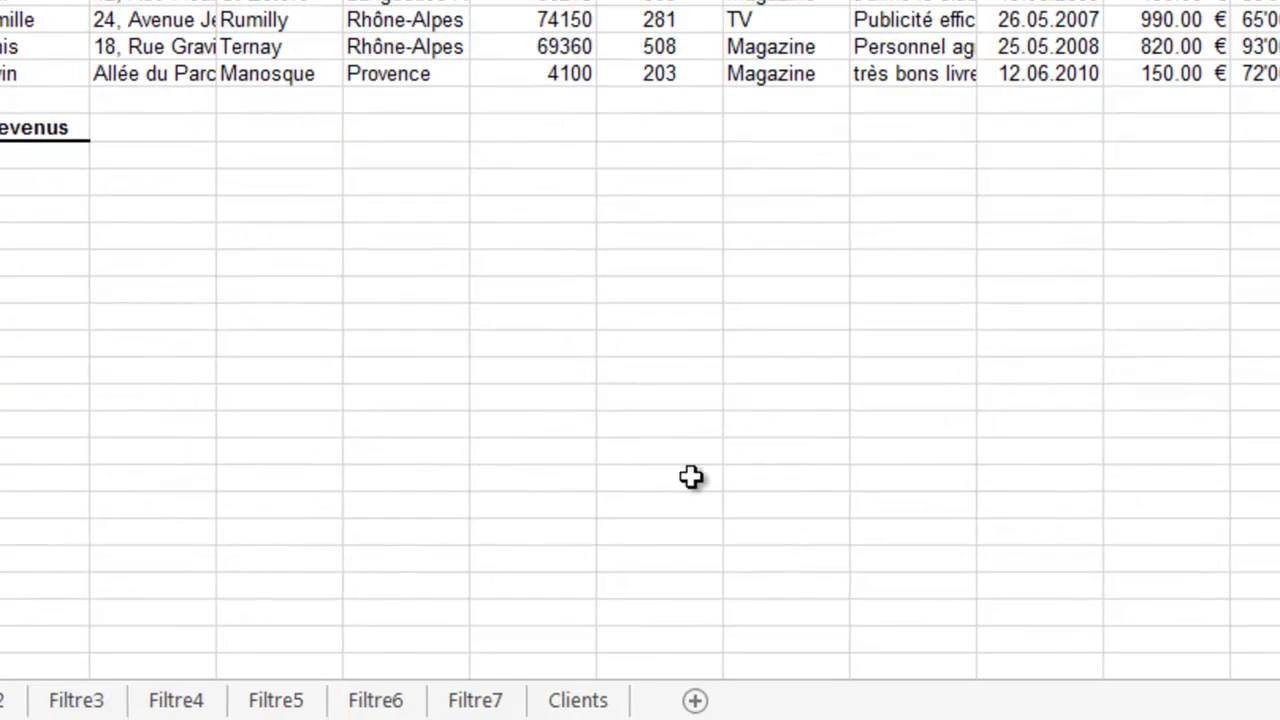
click(598, 698)
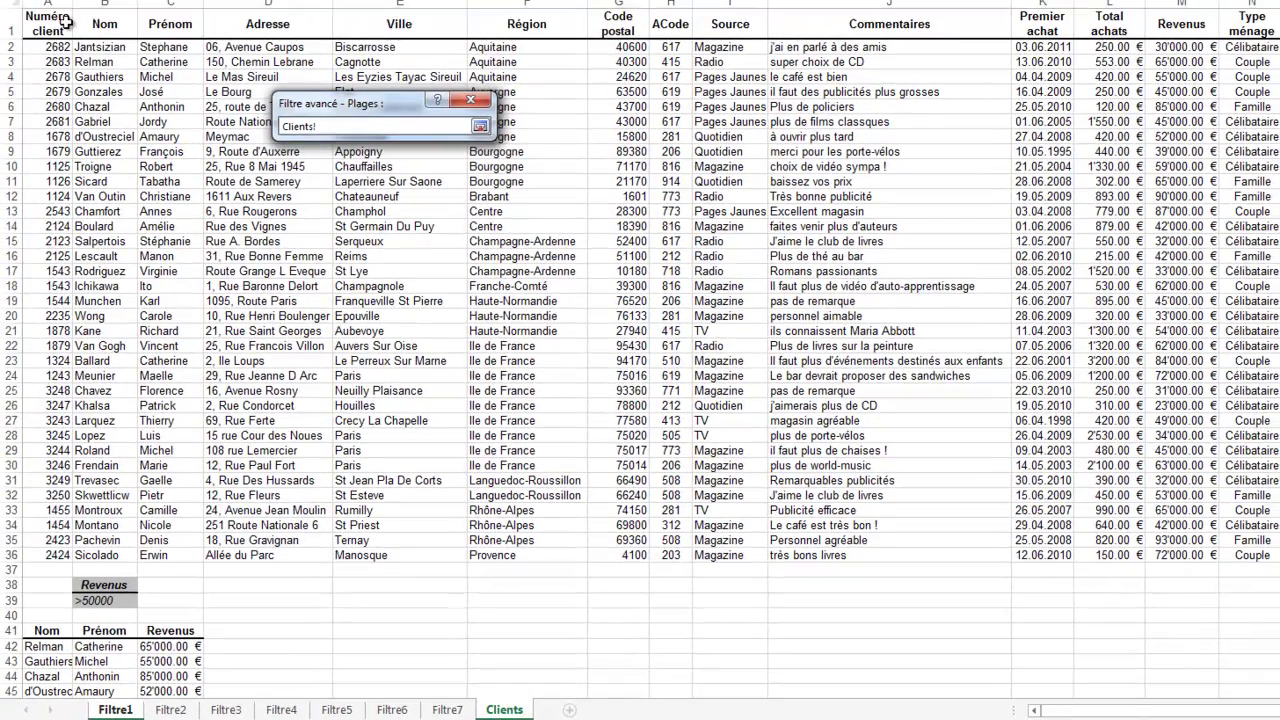
drag(48, 20, 1240, 555)
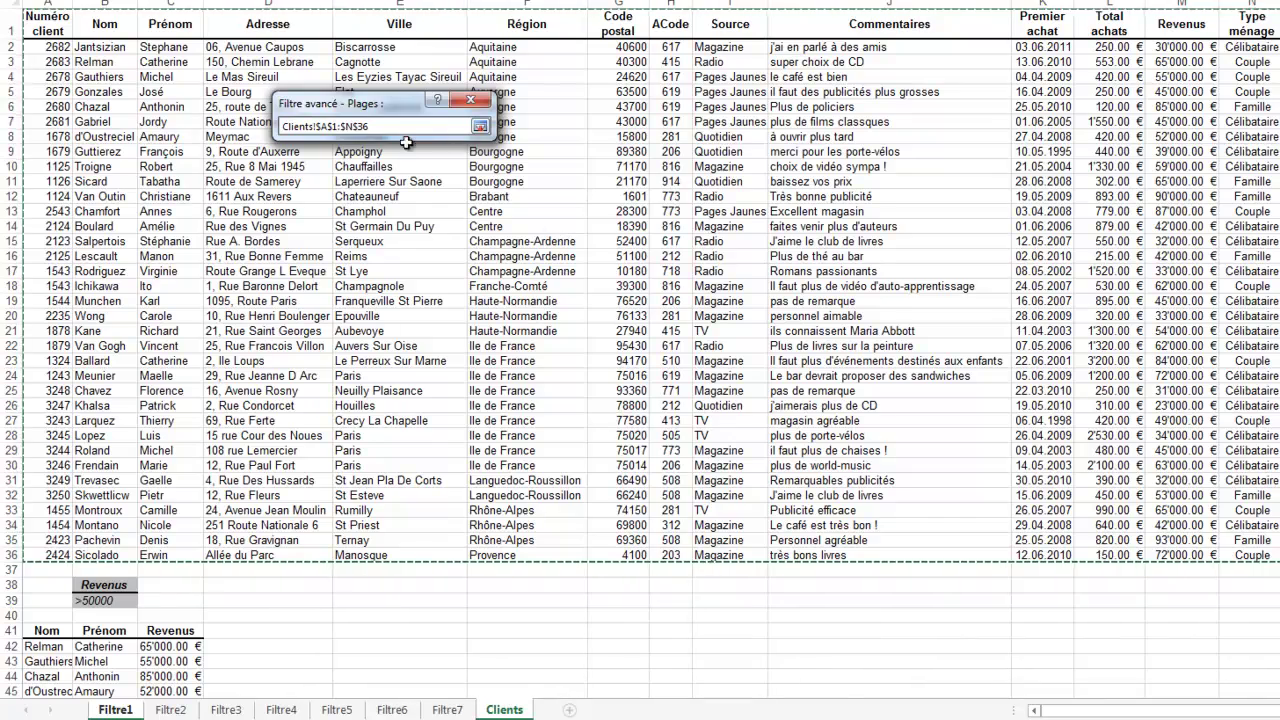
click(480, 126)
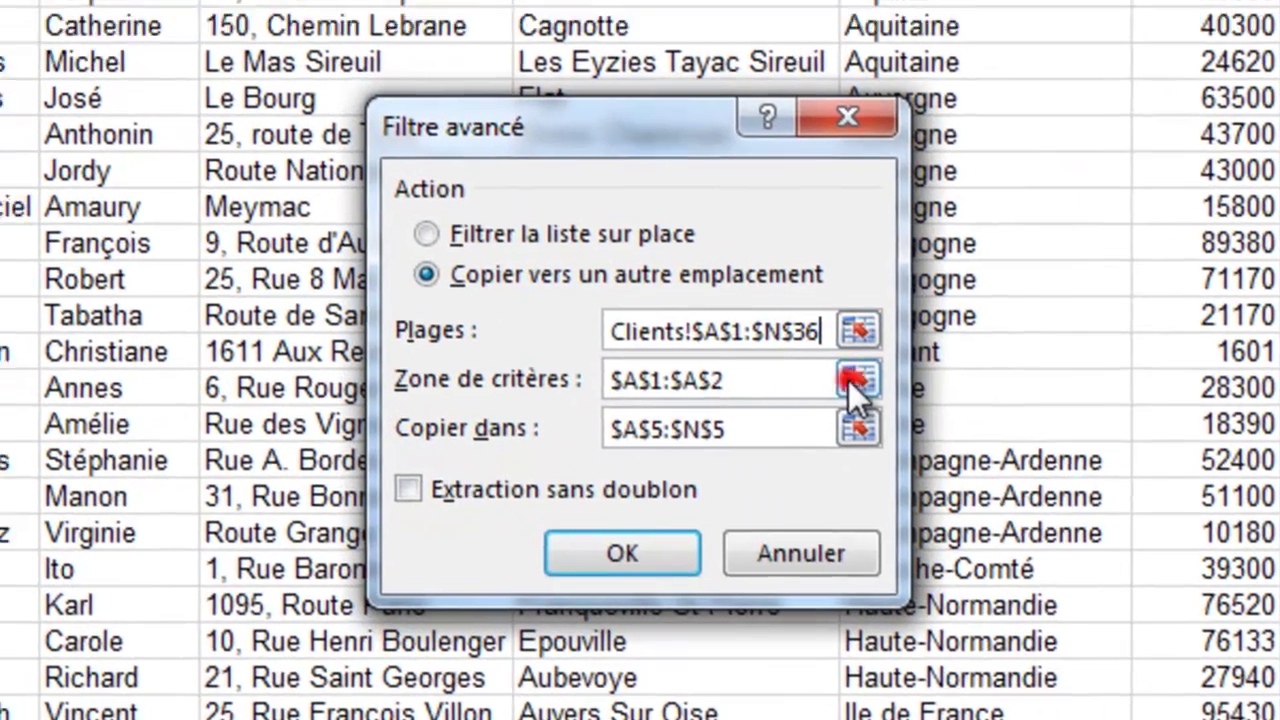
Use the Revenus >50000 cells A1:A2 on Filtre1 as criteria and Filtre1!A25:C25 as the copy destination, and run the advanced filter
click(823, 360)
drag(149, 149, 148, 193)
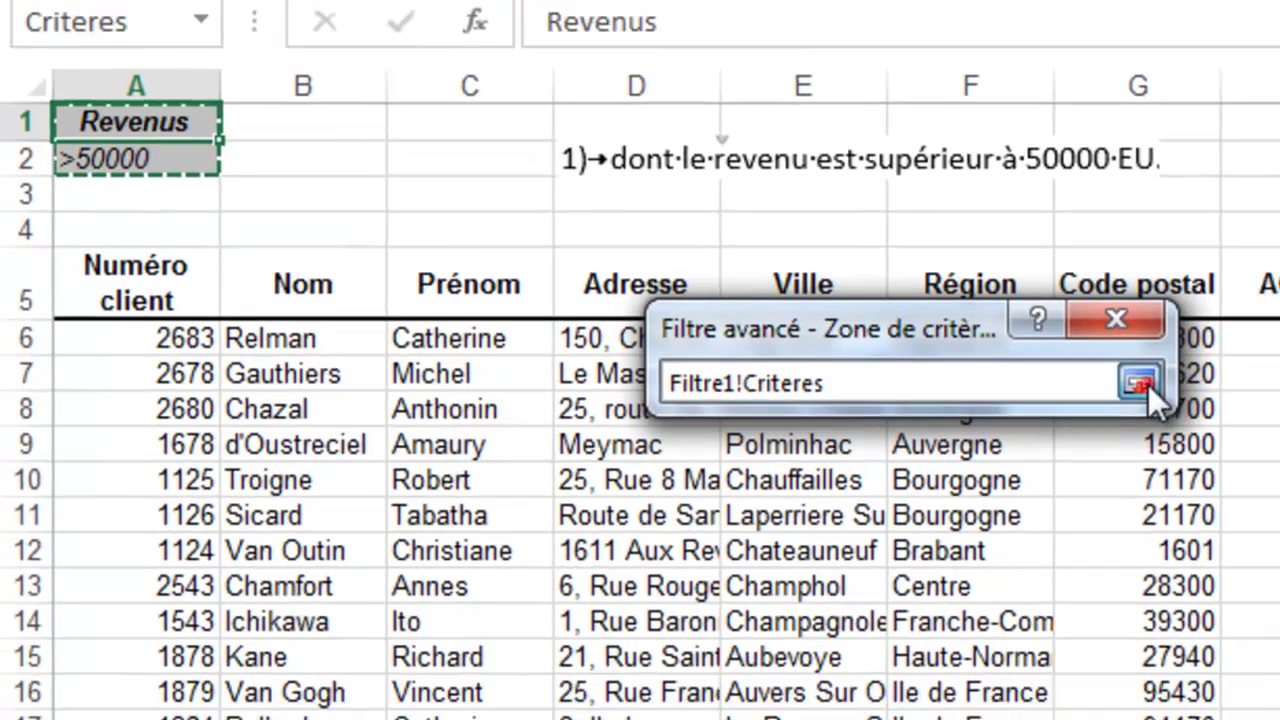
click(1164, 417)
double_click(852, 332)
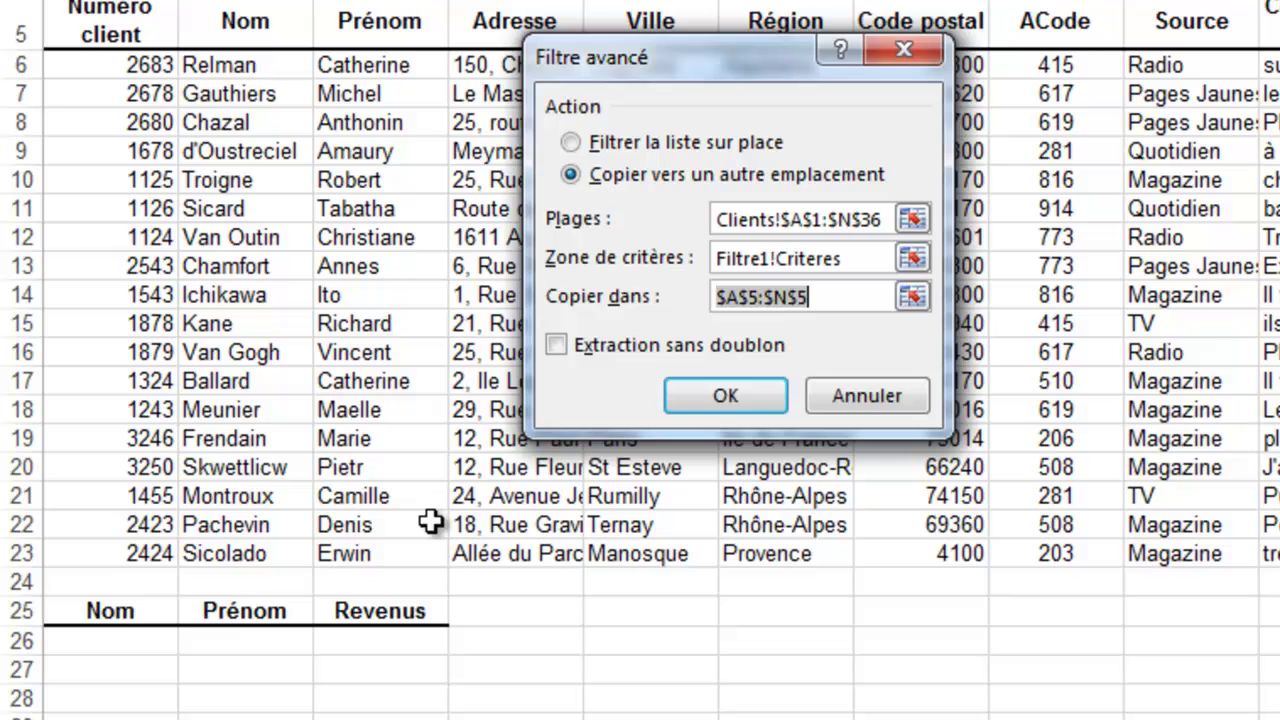
drag(112, 612, 363, 617)
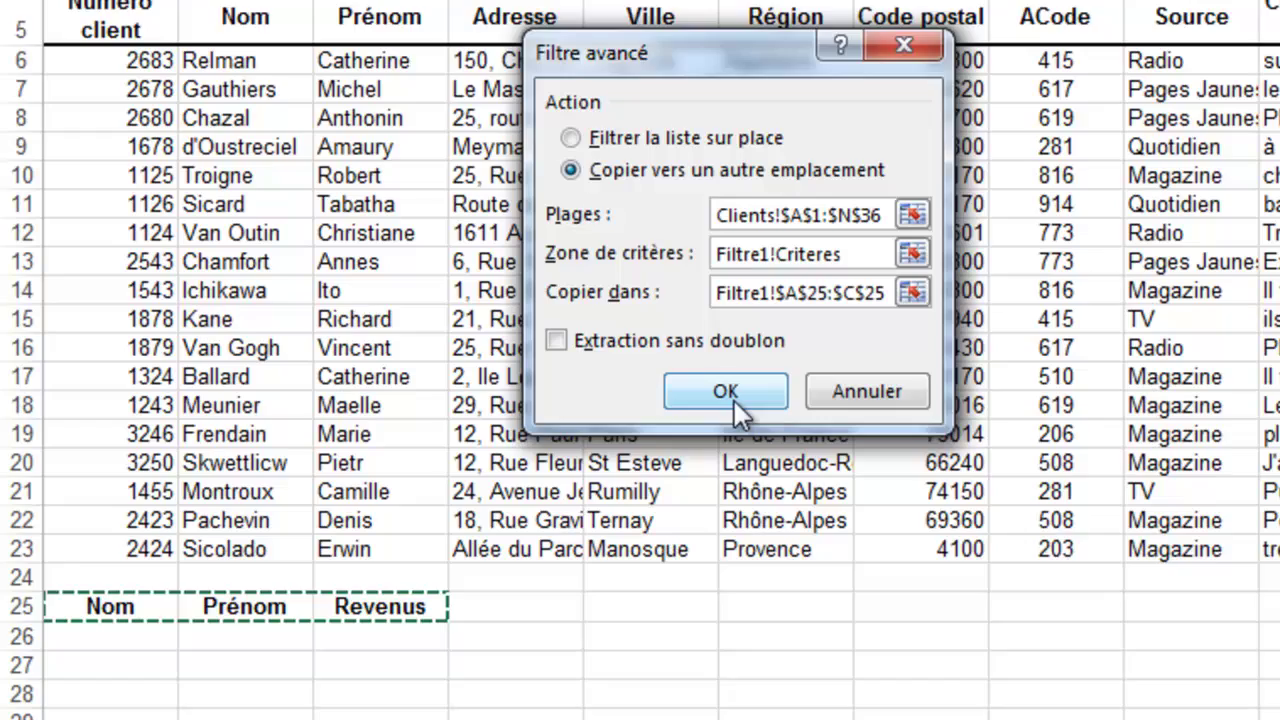
click(727, 395)
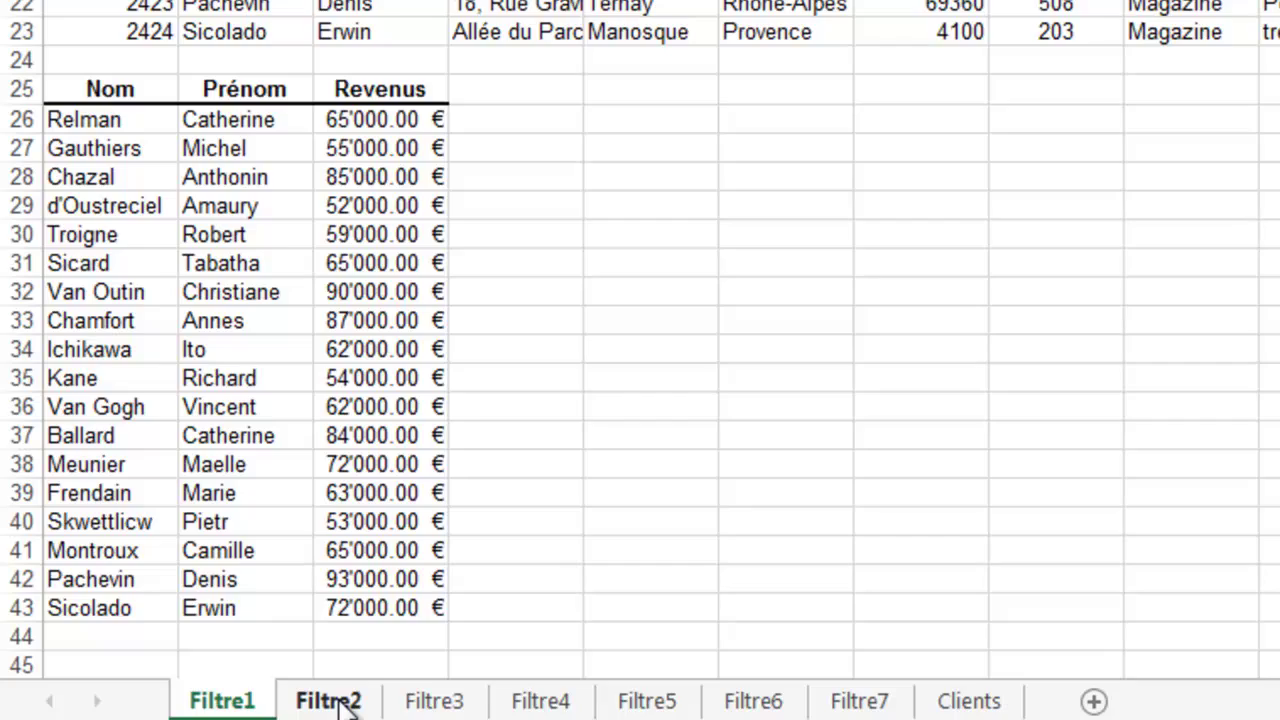
Go to the Filtre2 sheet and examine its criteria cells A1:B2 against the client list on Clients
click(328, 714)
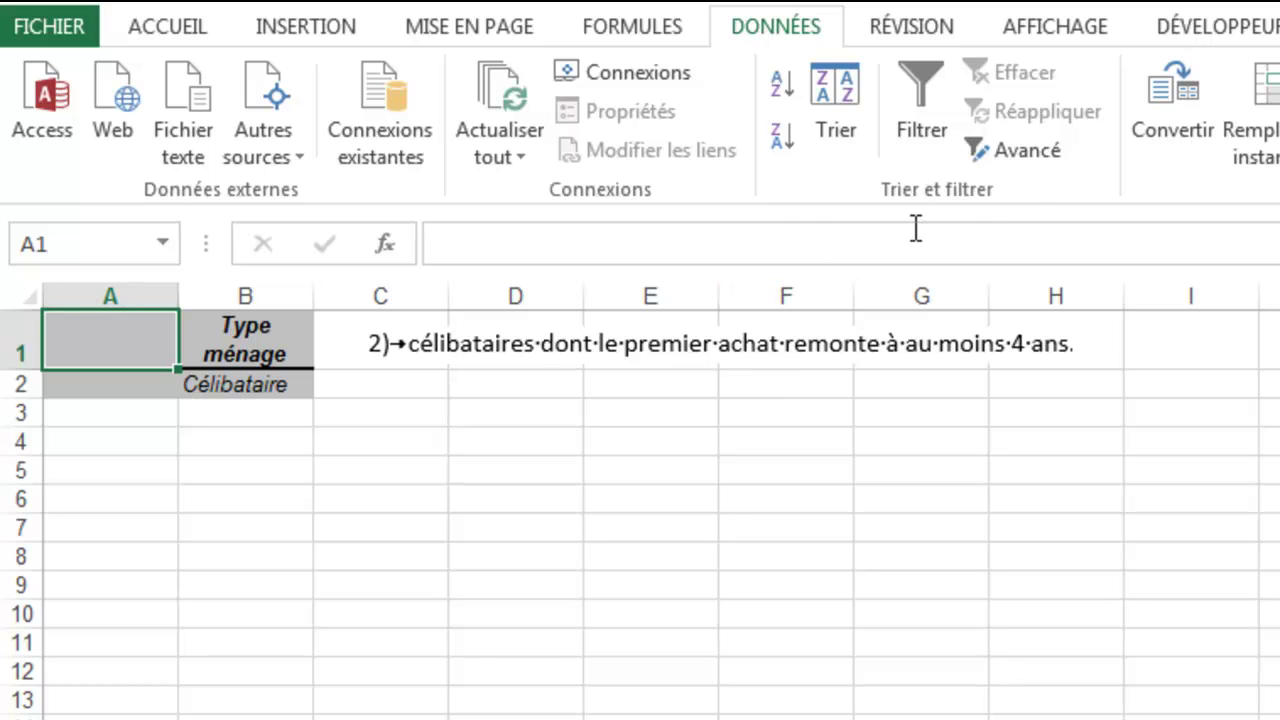
click(245, 335)
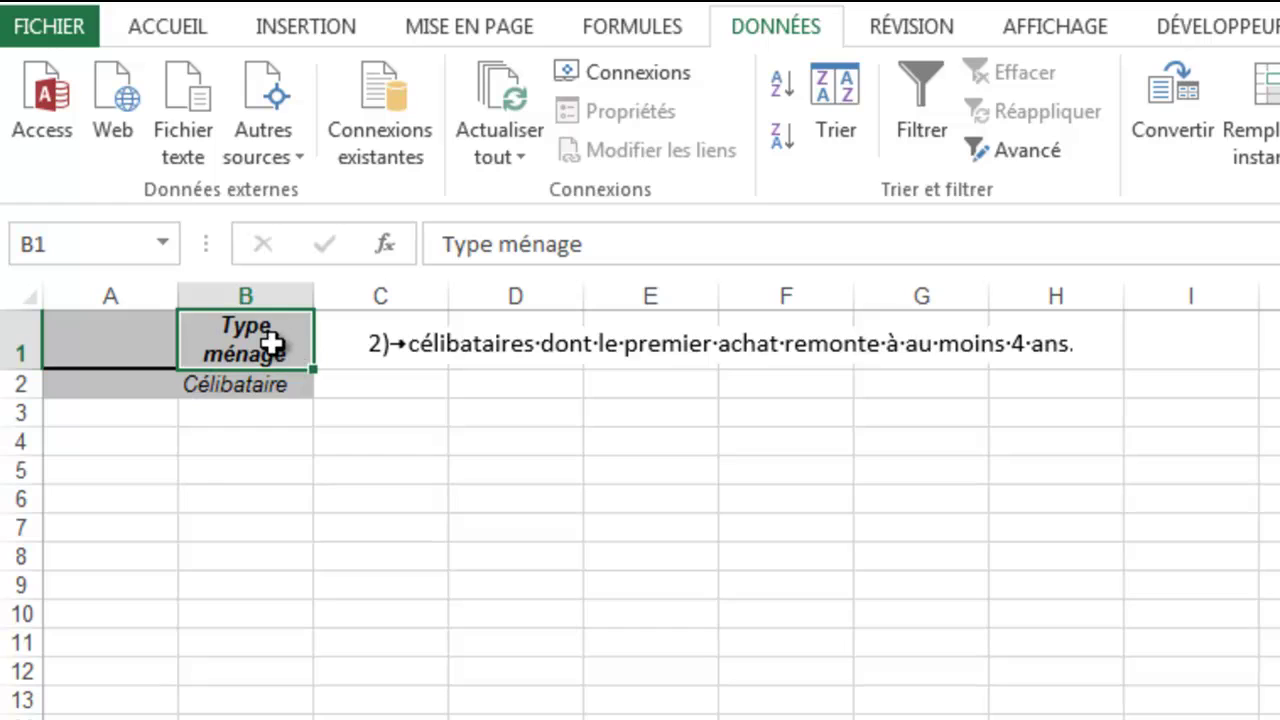
key(ctrl+Page_Down)
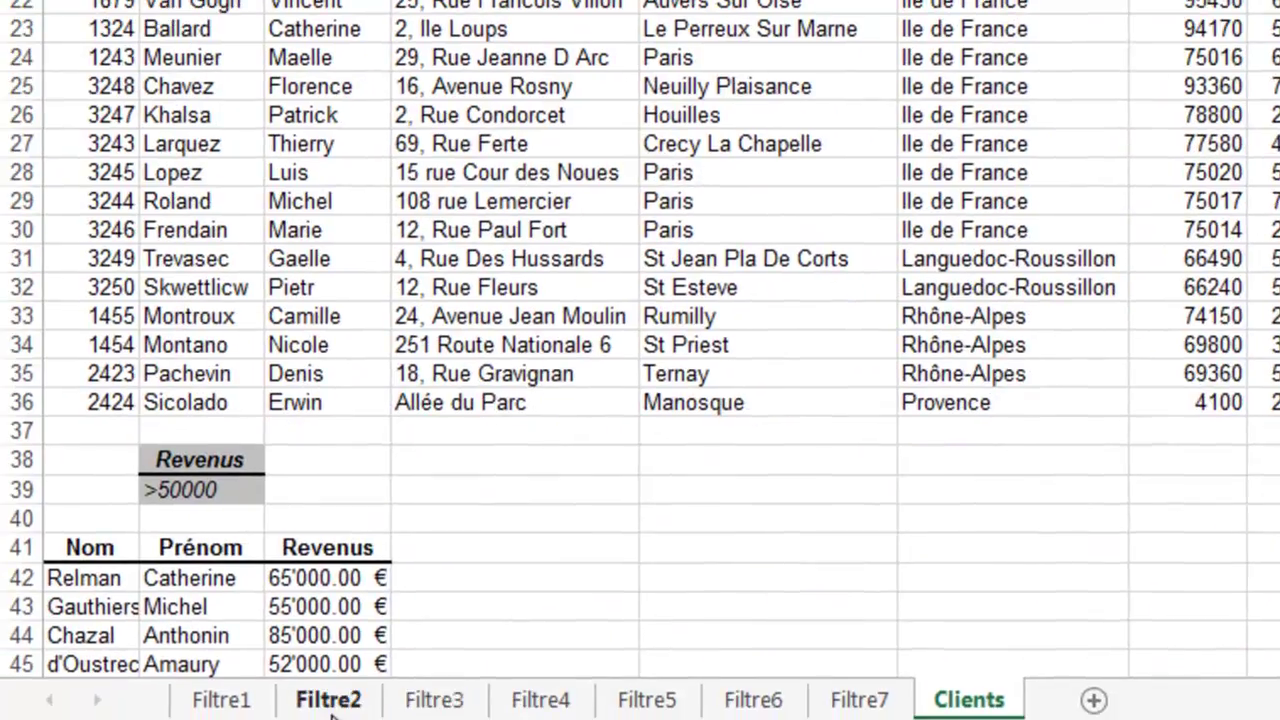
key(ctrl+Page_Up)
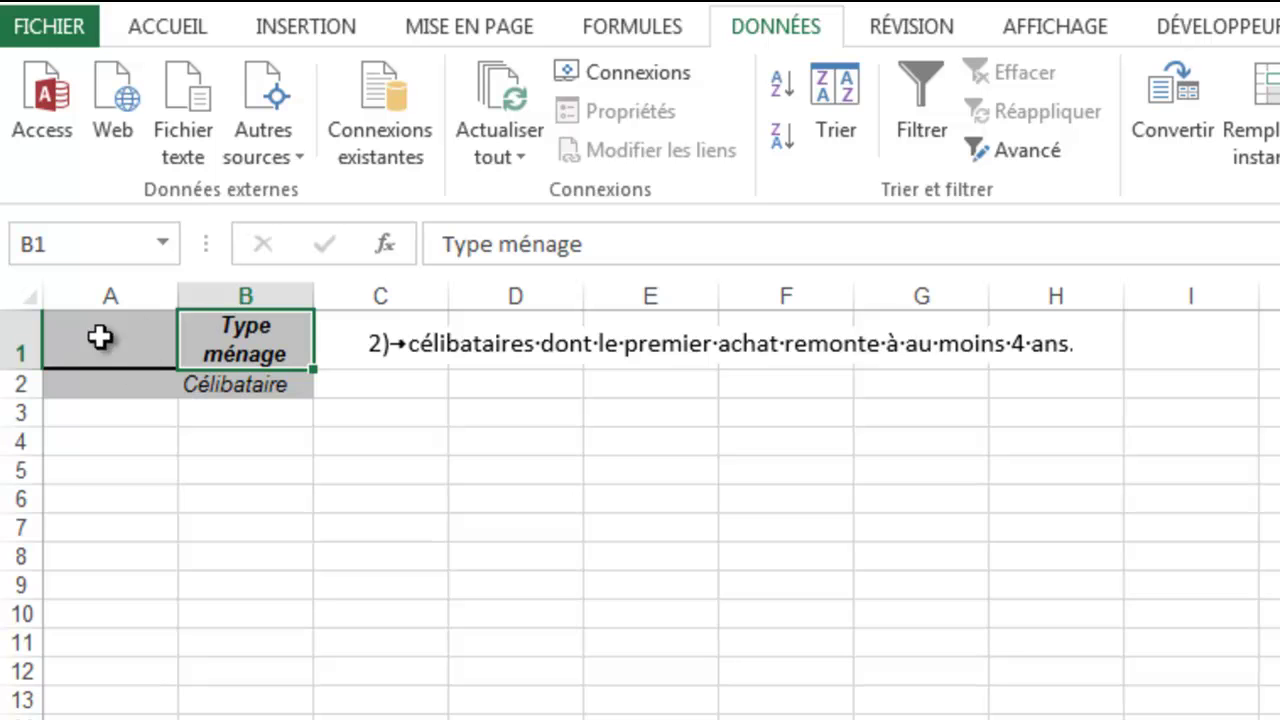
click(137, 385)
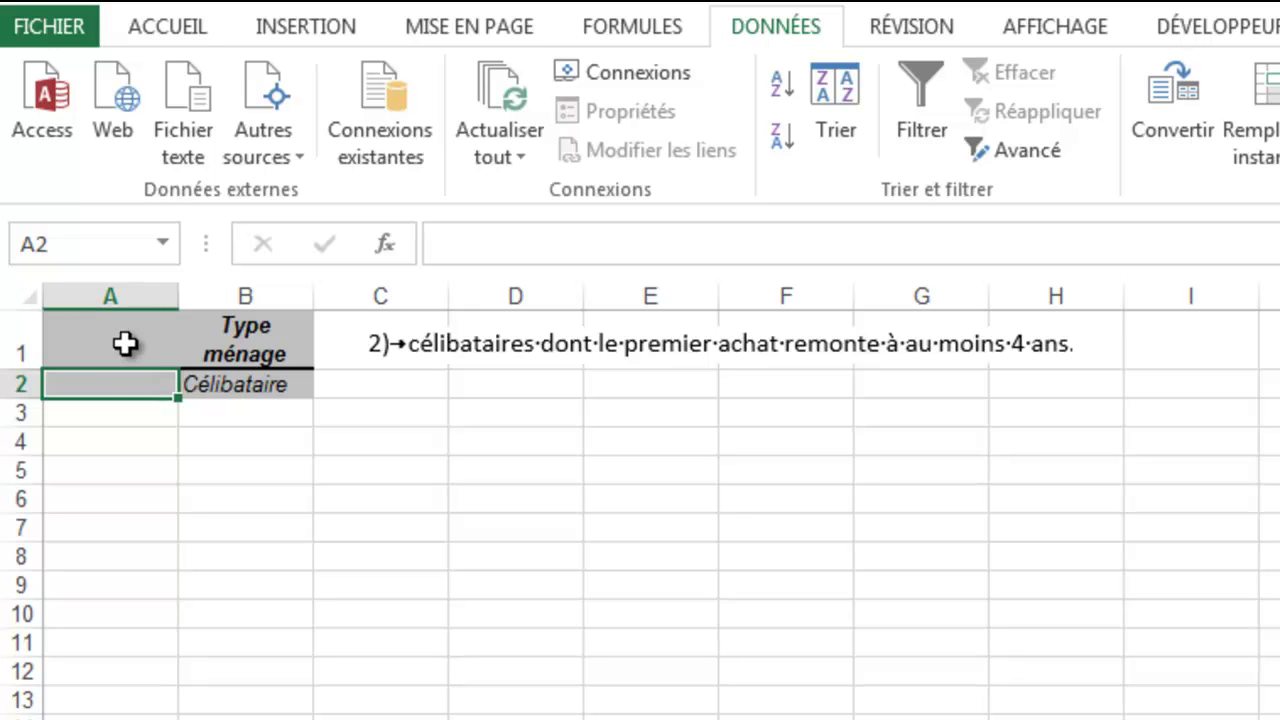
click(125, 343)
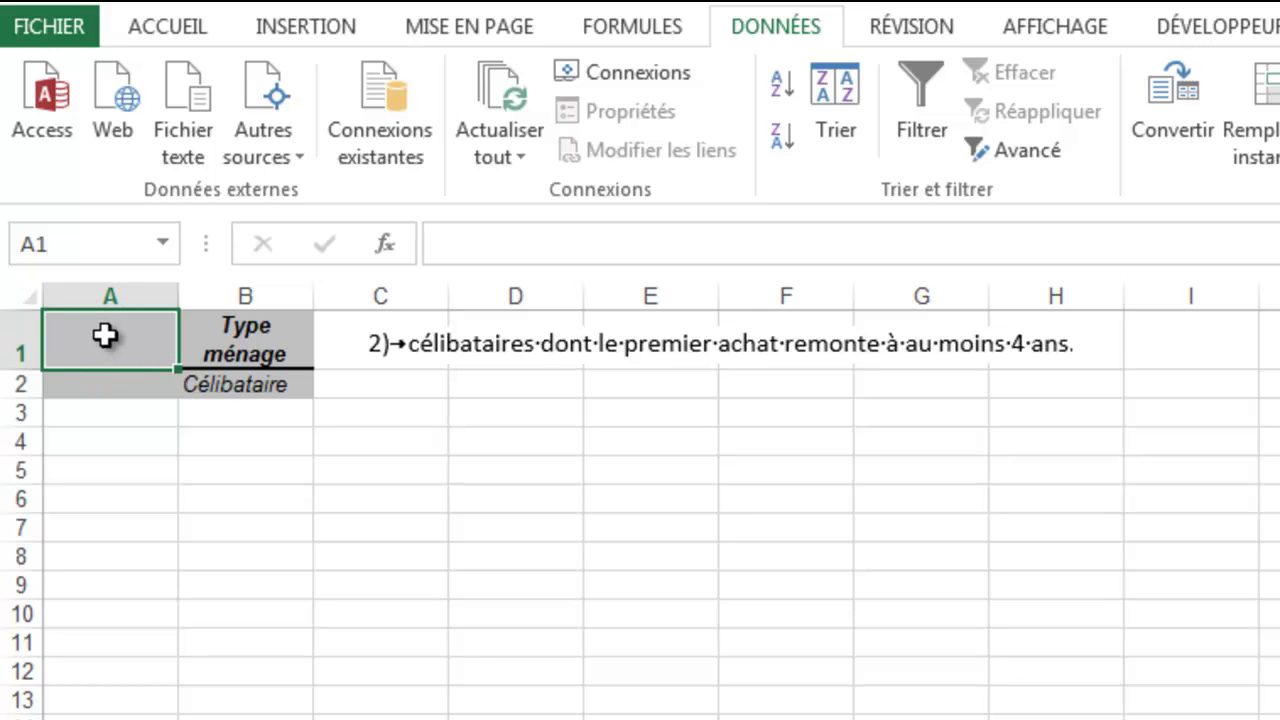
Begin a criteria formula in A2 of Filtre2 that compares the first Premier achat date, with =Clients!K2<
click(148, 384)
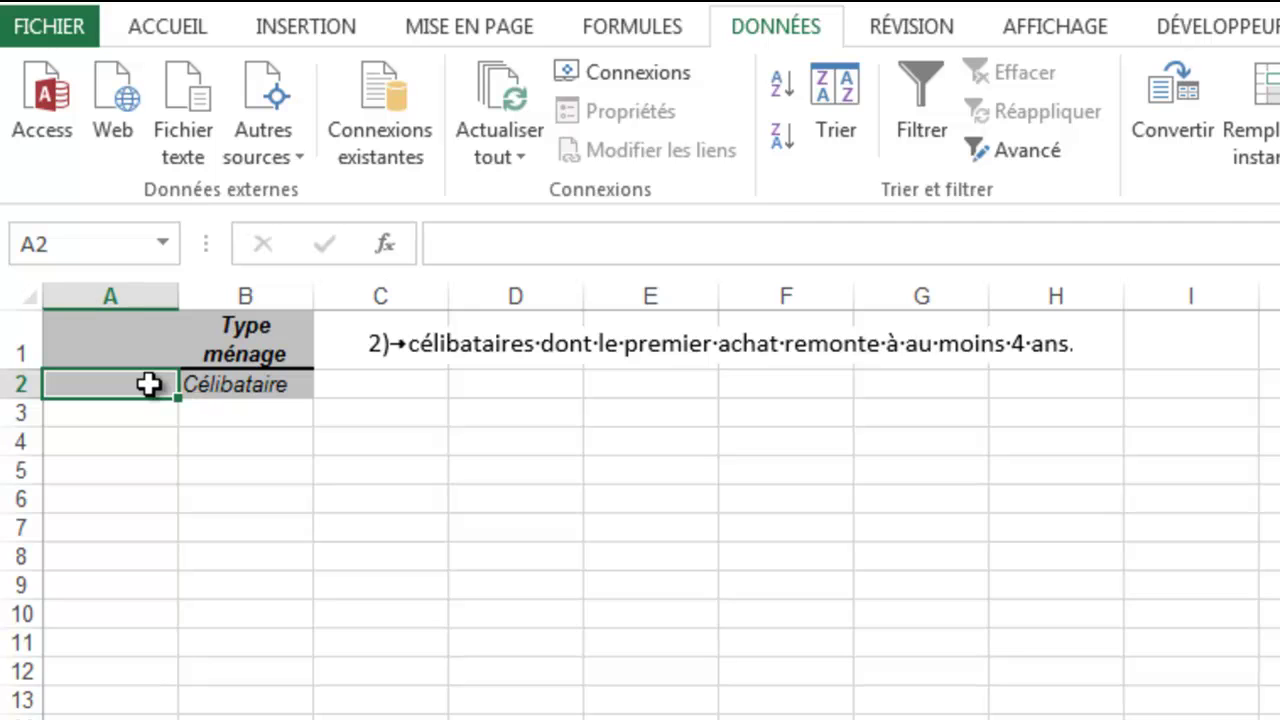
text(=)
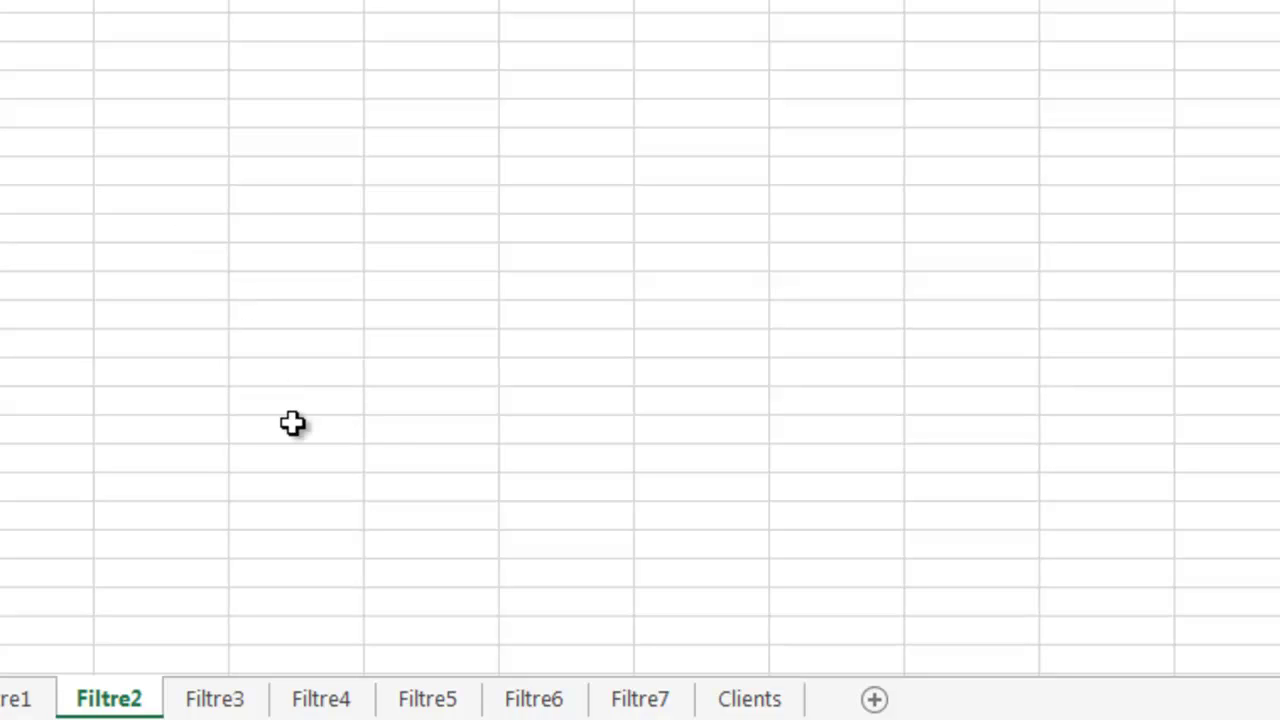
click(752, 700)
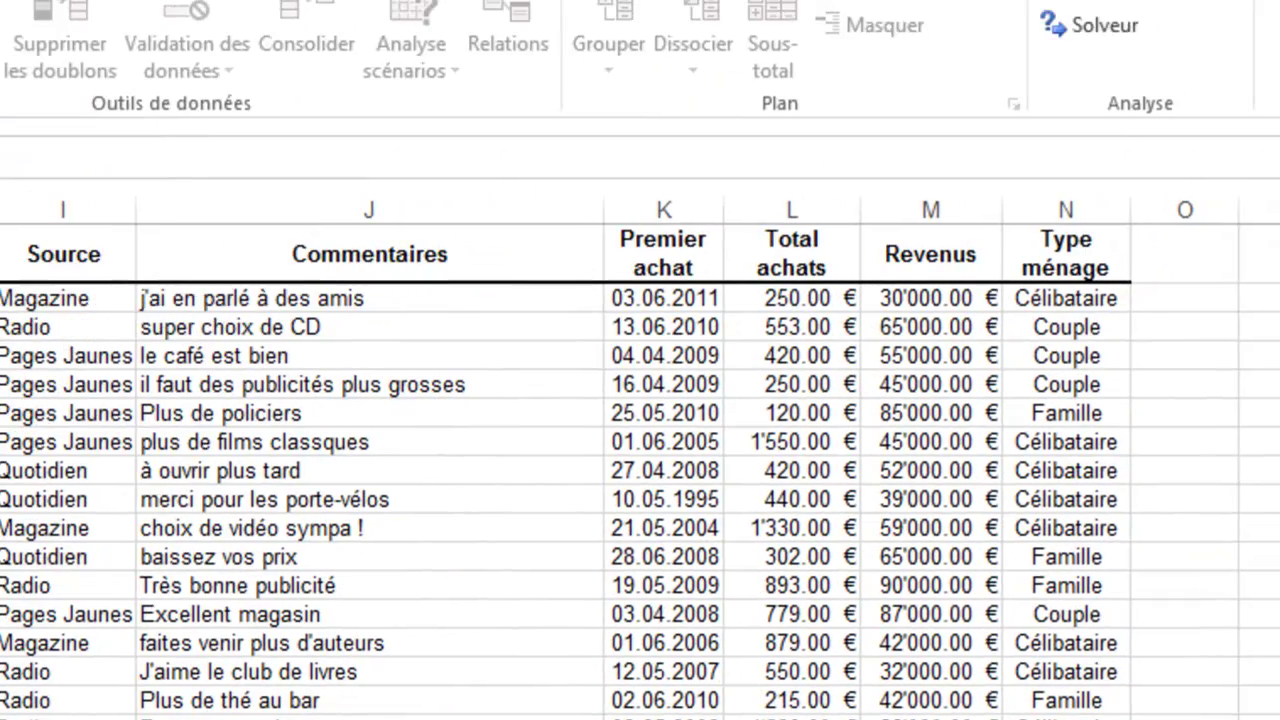
click(669, 298)
key(ctrl+c)
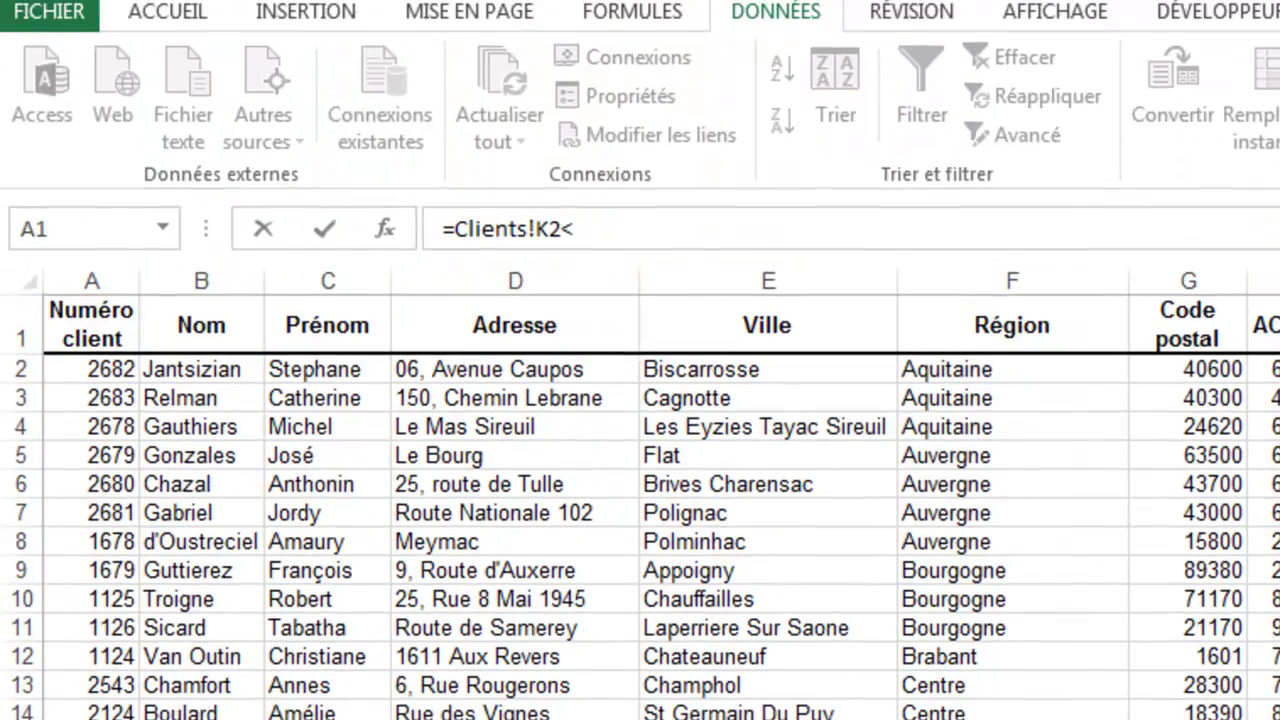
Extend the criteria formula with the nested functions date(annee(AUJOURDHUI(
text(da)
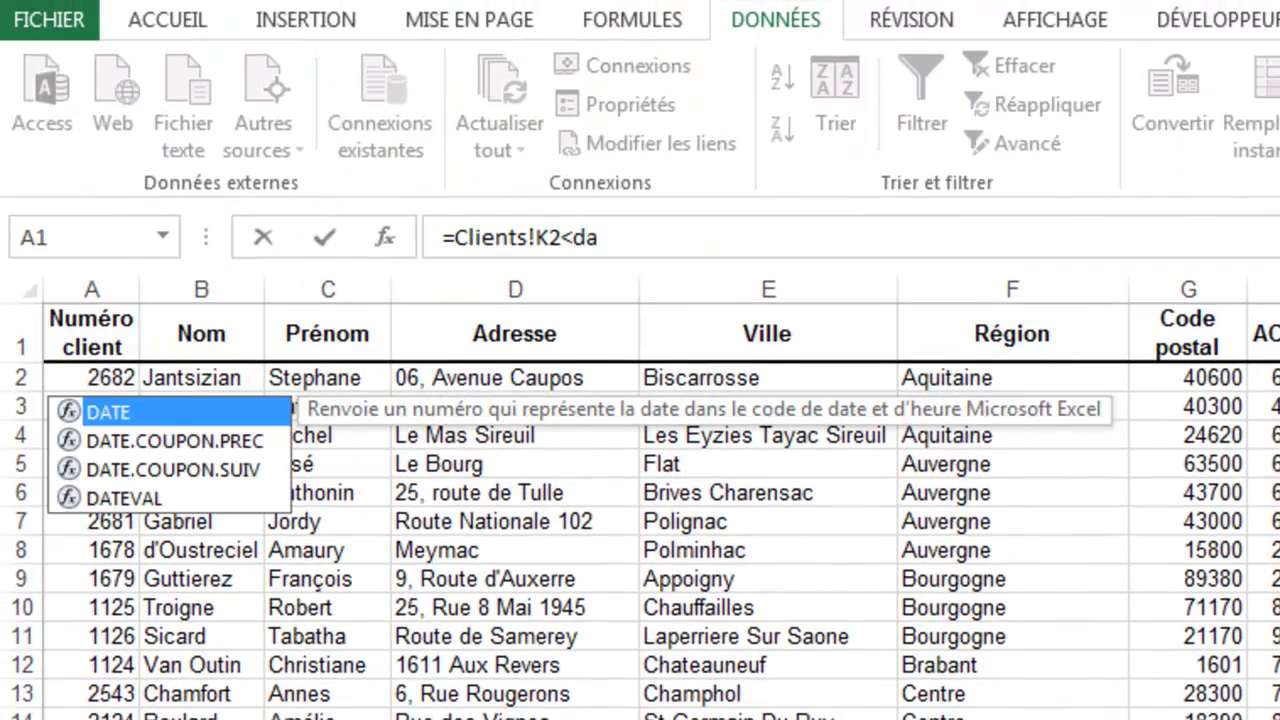
text(te()
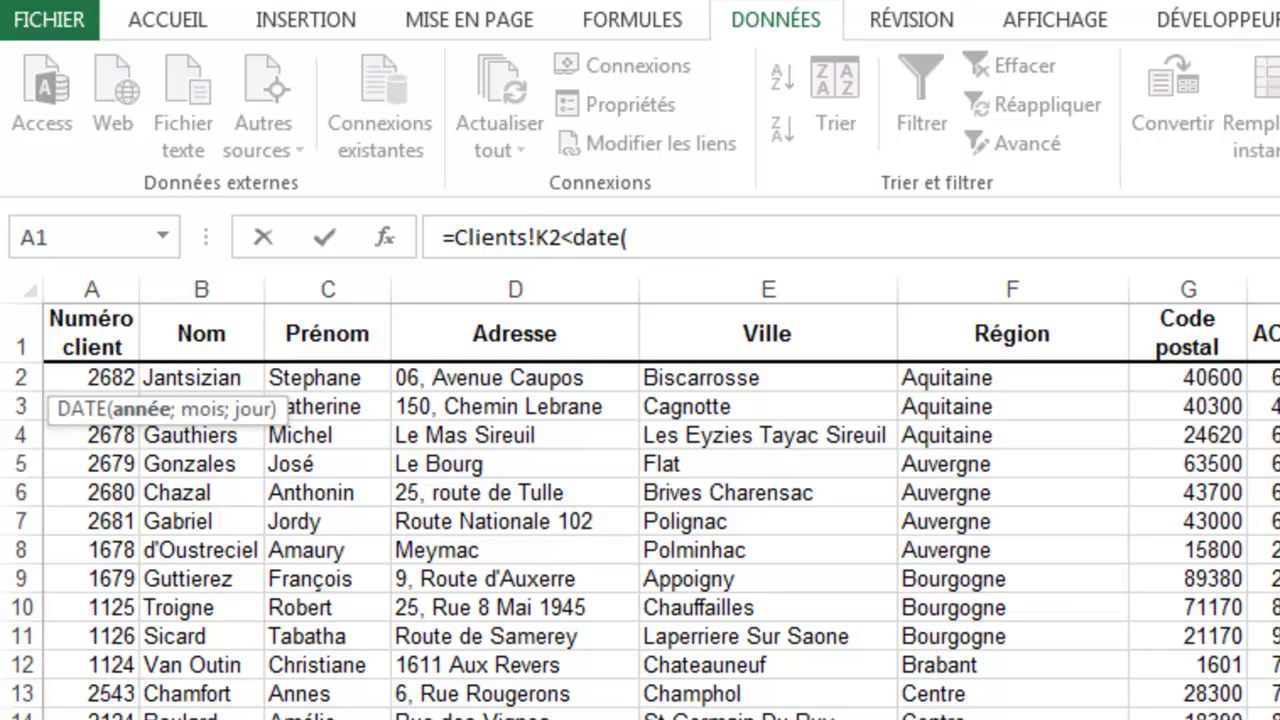
text(ann)
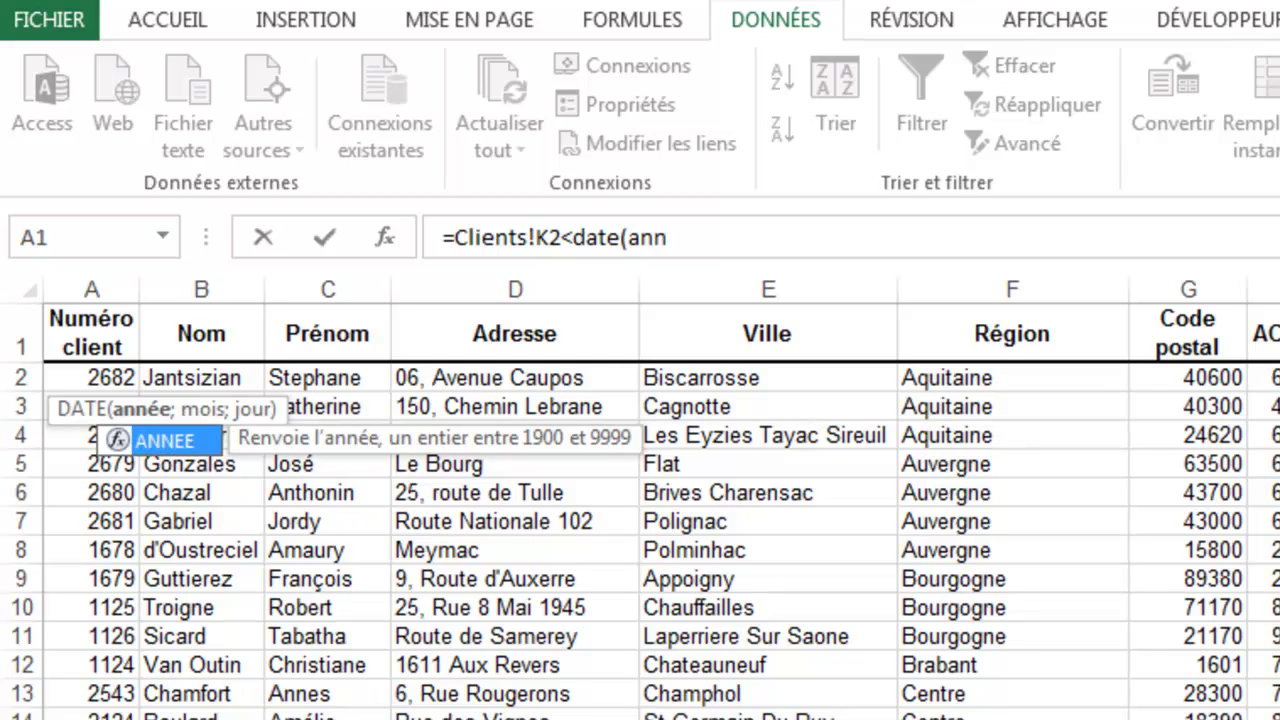
text(ee(au)
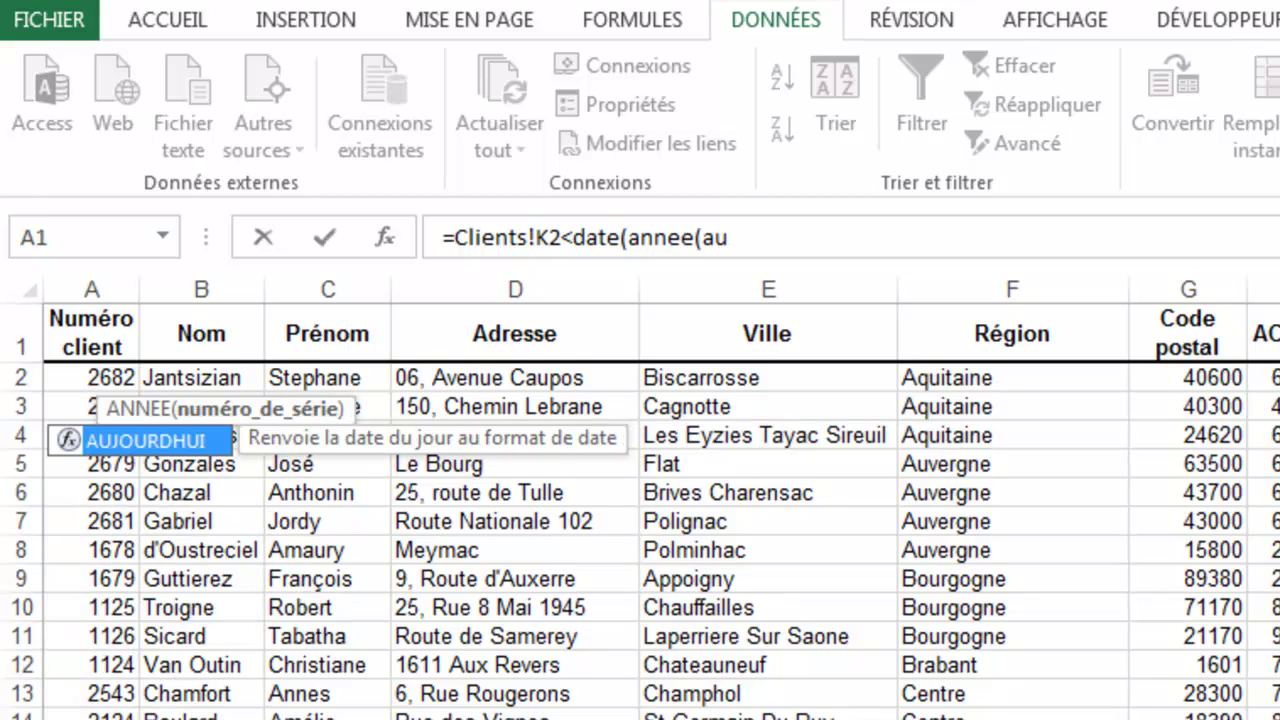
text(j)
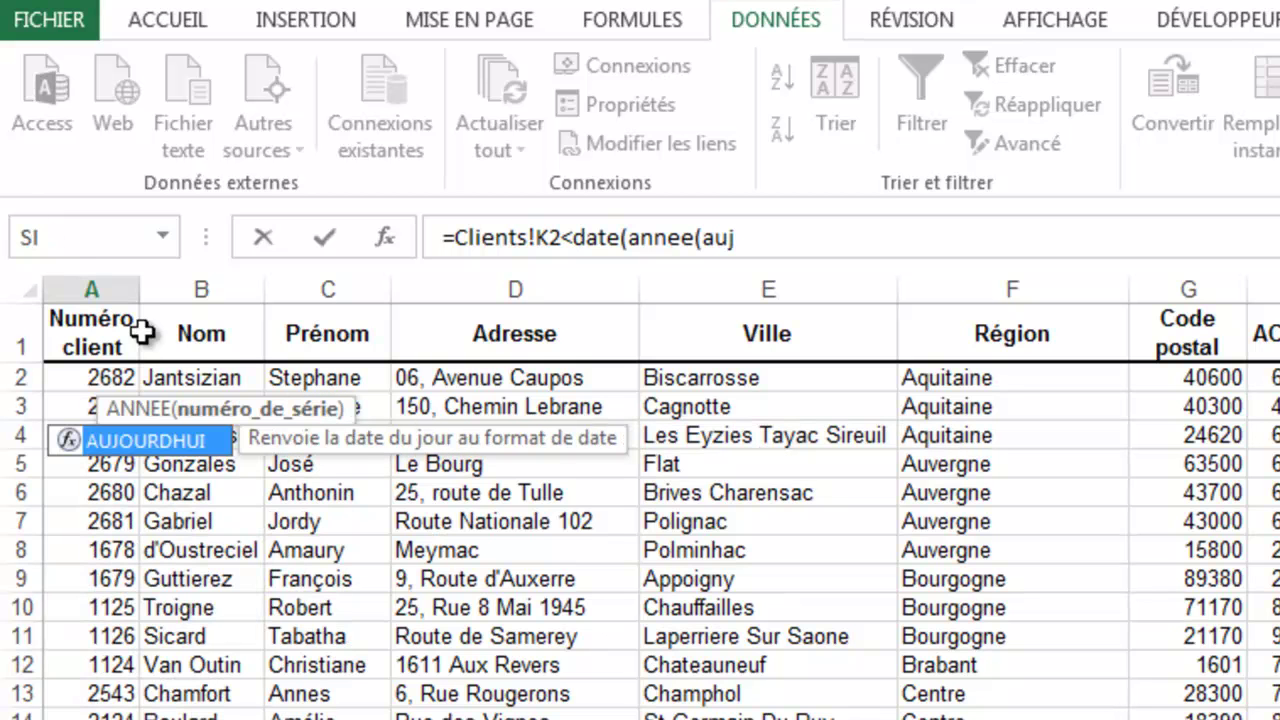
double_click(150, 441)
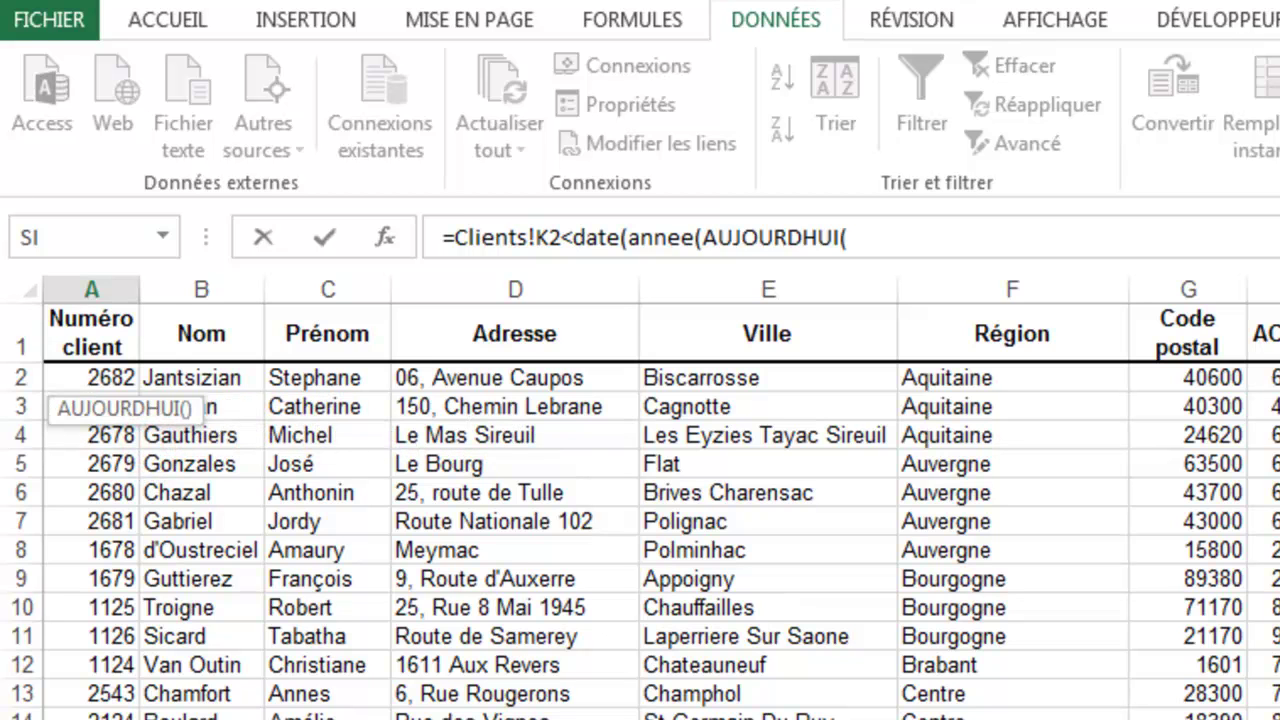
Return to Filtre2 and remove the stray sheet reference after AUJOURDHUI( in the A2 formula
key(ctrl+Page_Up)
click(950, 226)
key(BackSpace)
key(BackSpace)
key(BackSpace)
key(BackSpace)
key(BackSpace)
key(BackSpace)
key(BackSpace)
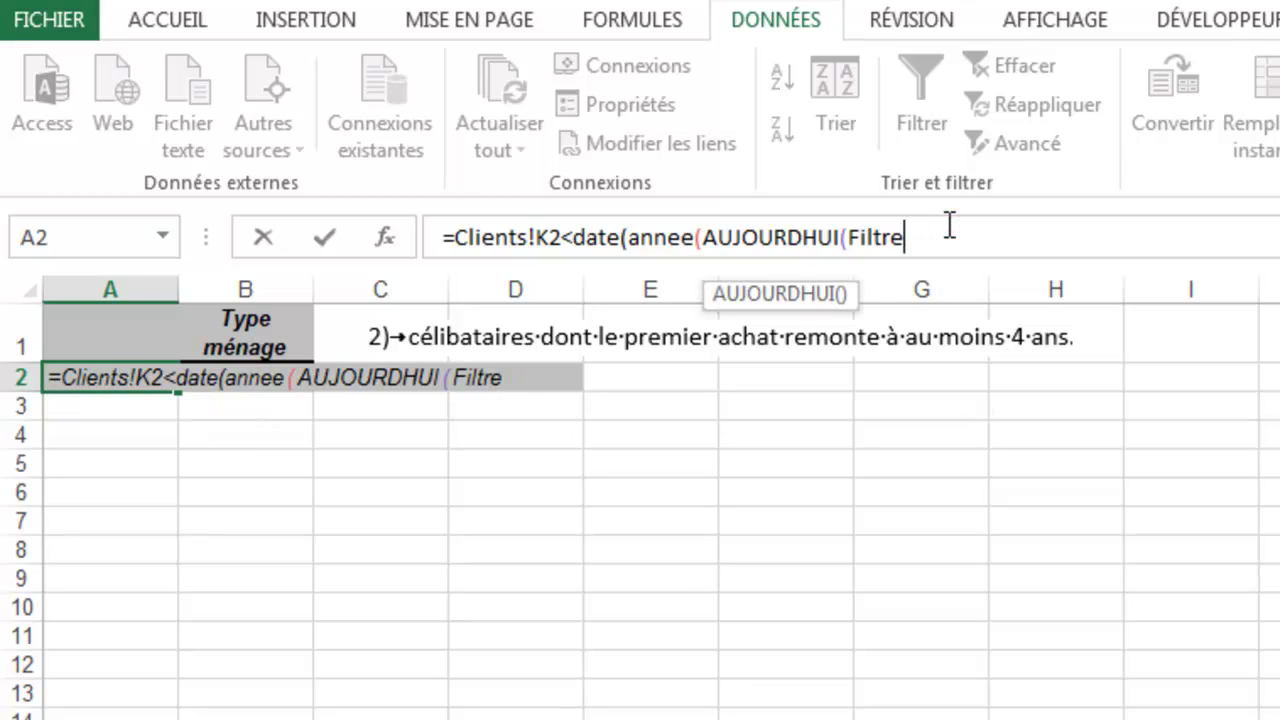
key(BackSpace)
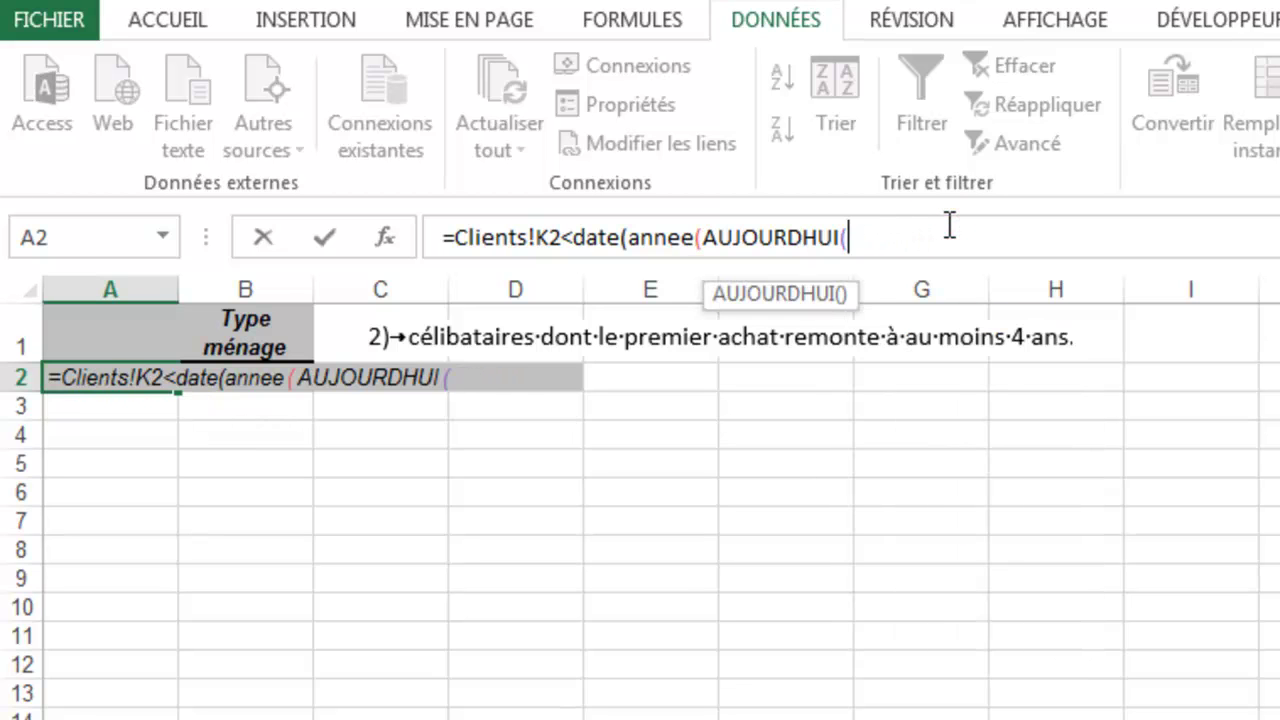
Complete the formula's year argument as annee(AUJOURDHUI())-4 and move on to the month argument
text()))
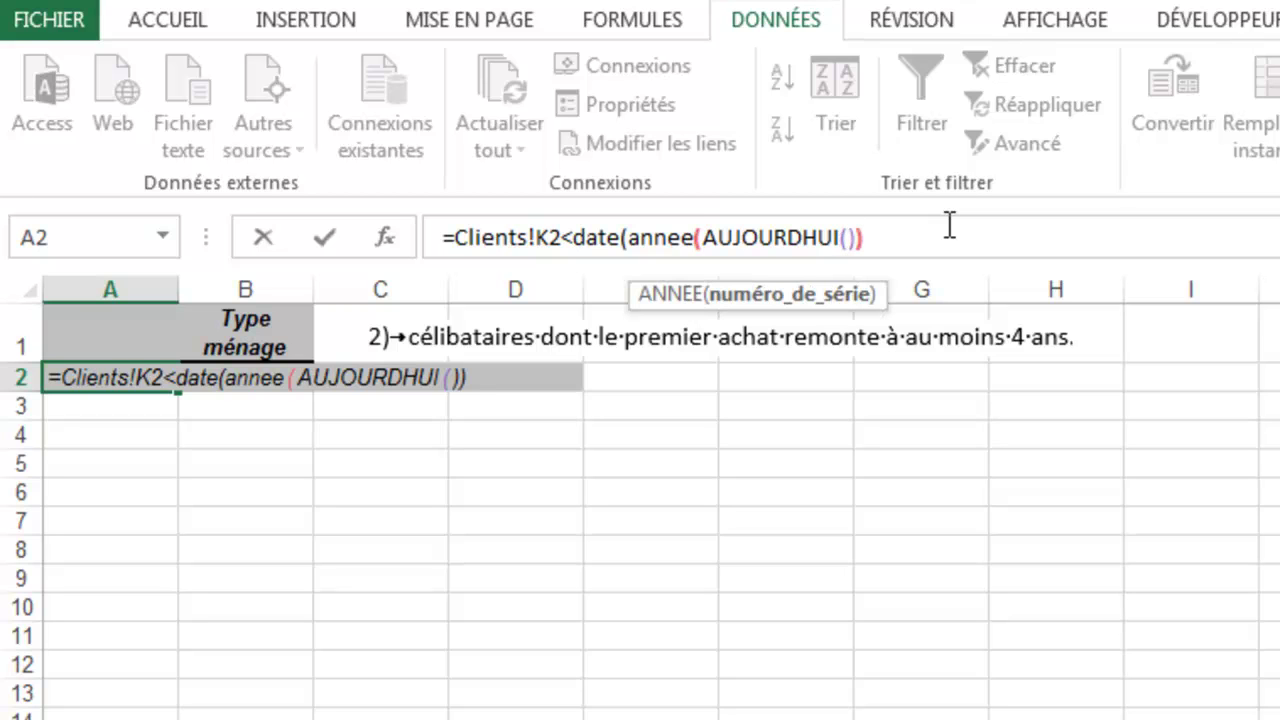
text(-4)
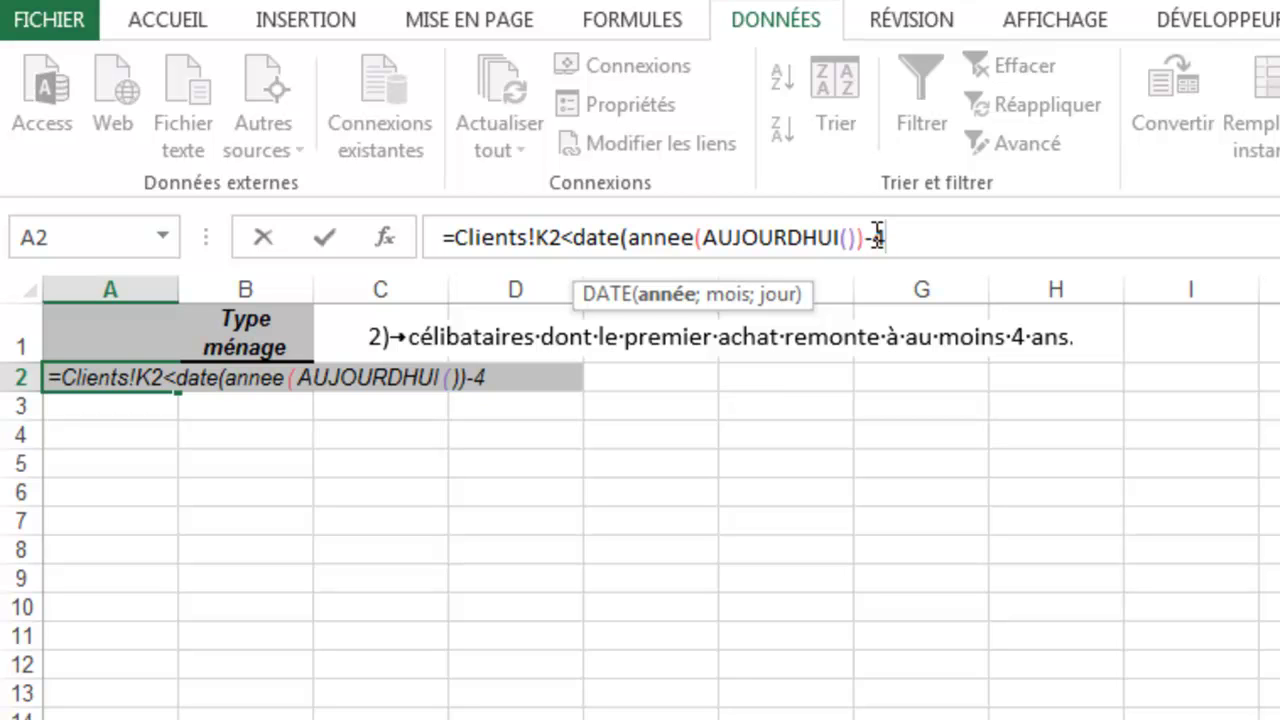
text(;)
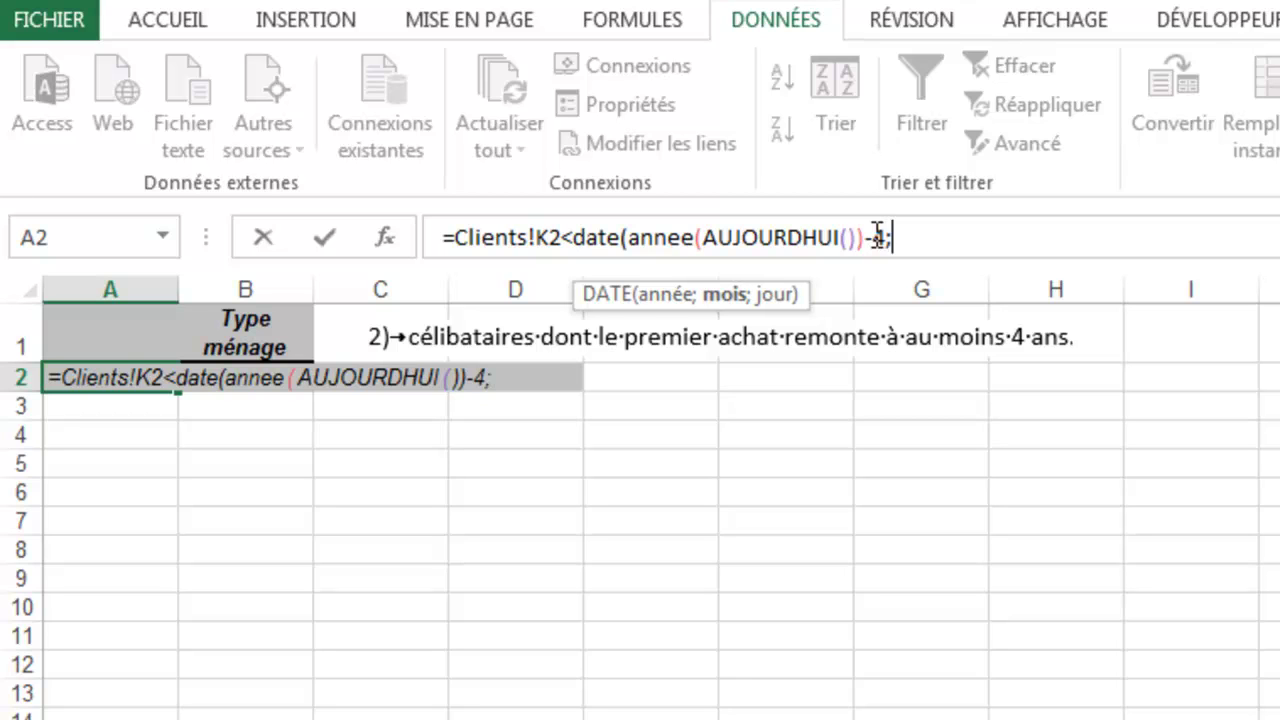
Add mois(AUJOURDHUI()) as the month argument of the date function, followed by the argument separator
text(mois)
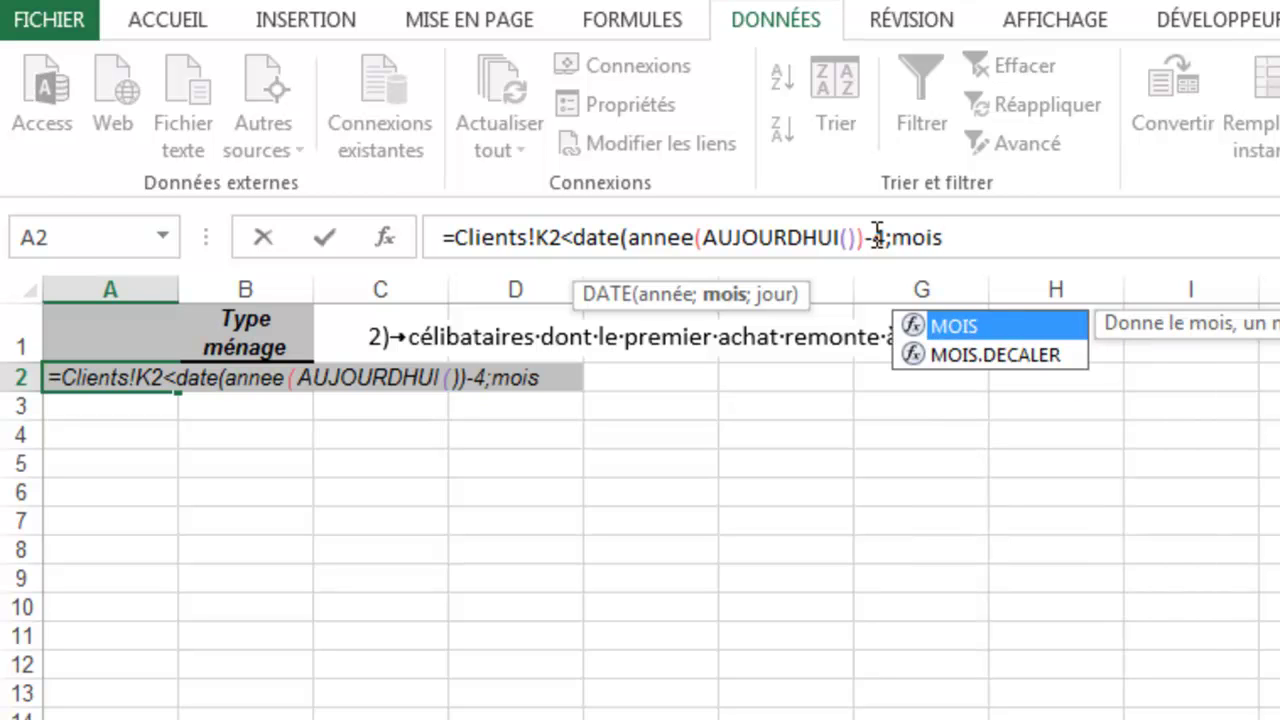
text((auj)
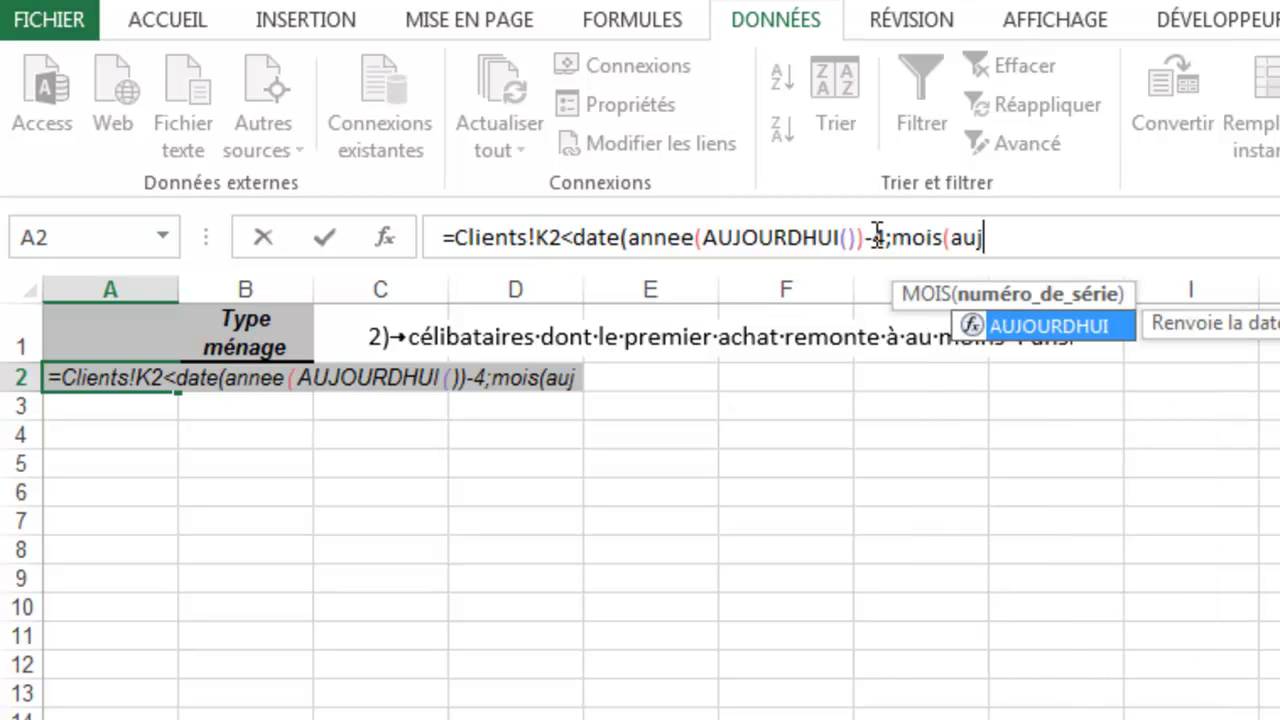
double_click(1053, 328)
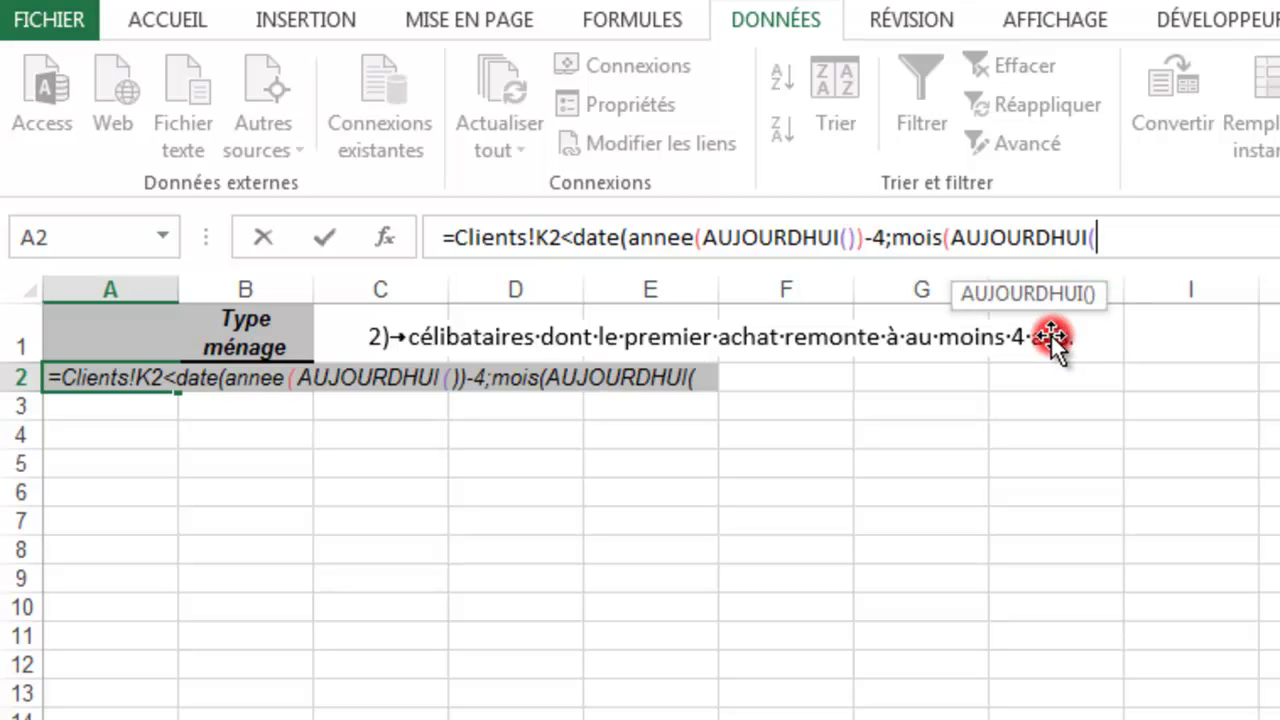
text()))
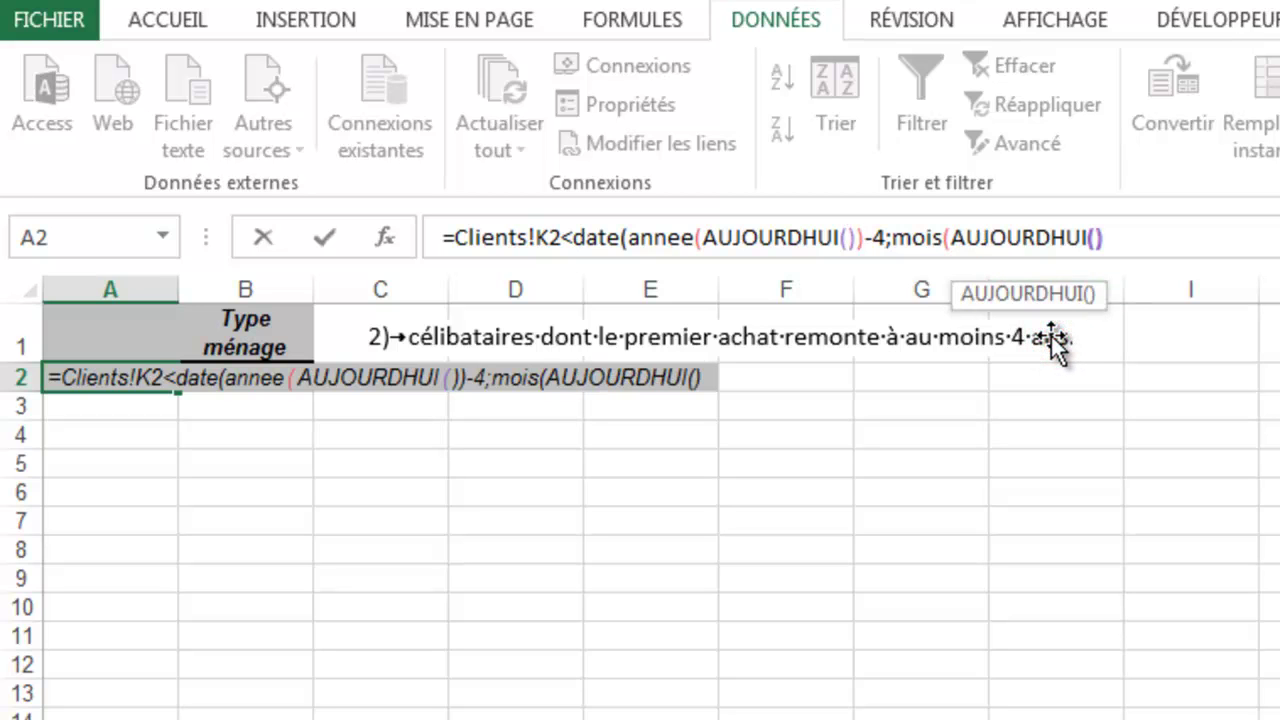
text(;)
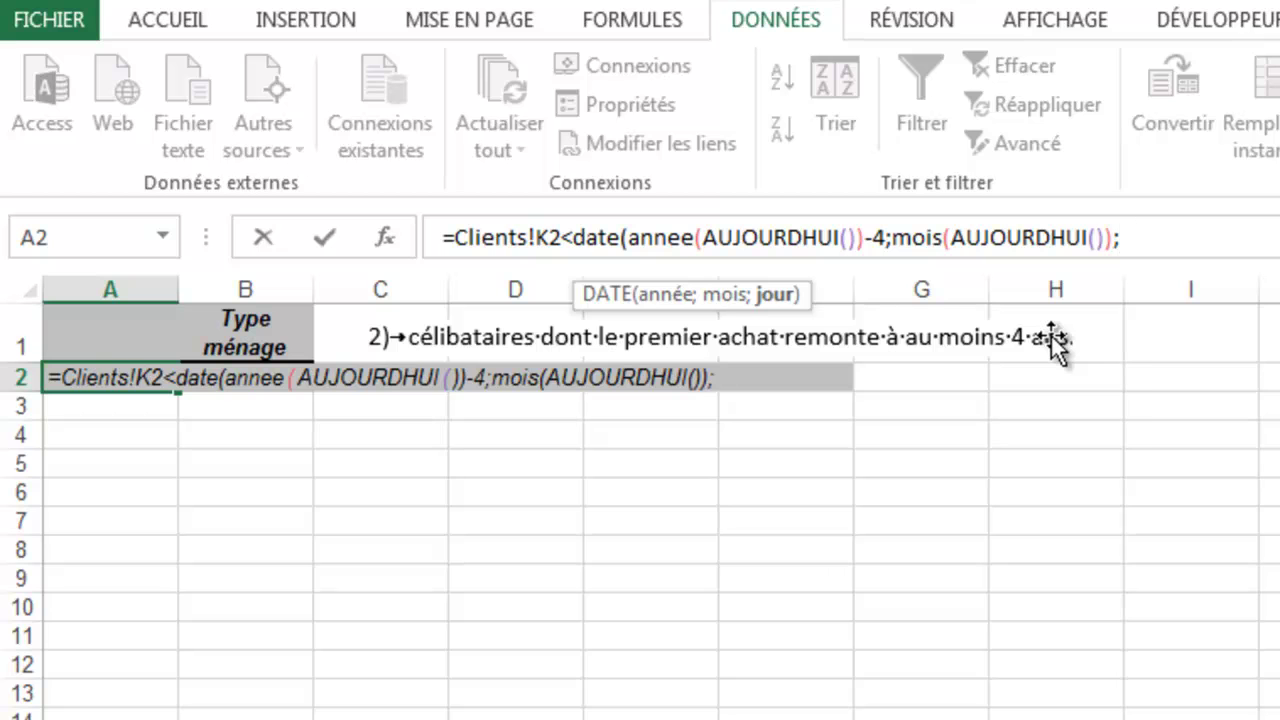
Add jour(AUJOURDHUI()) as the day argument, close the date function and enter the formula in A2
text(jour)
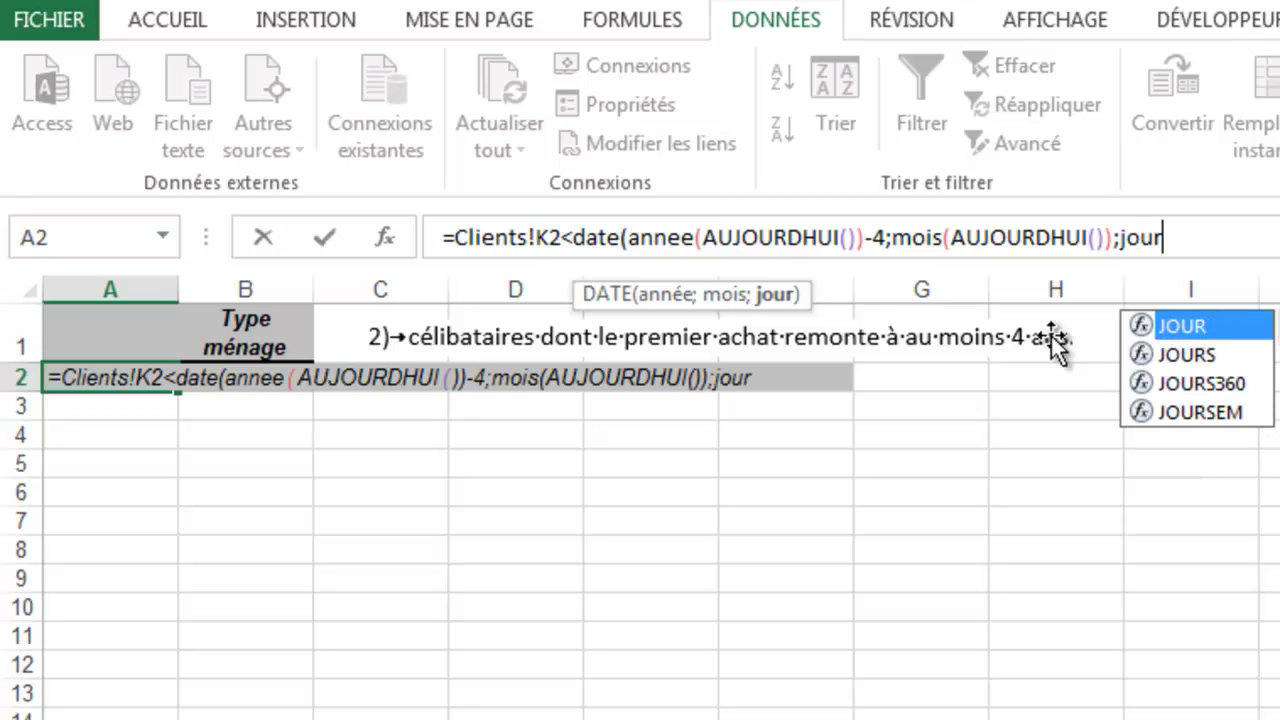
text((au)
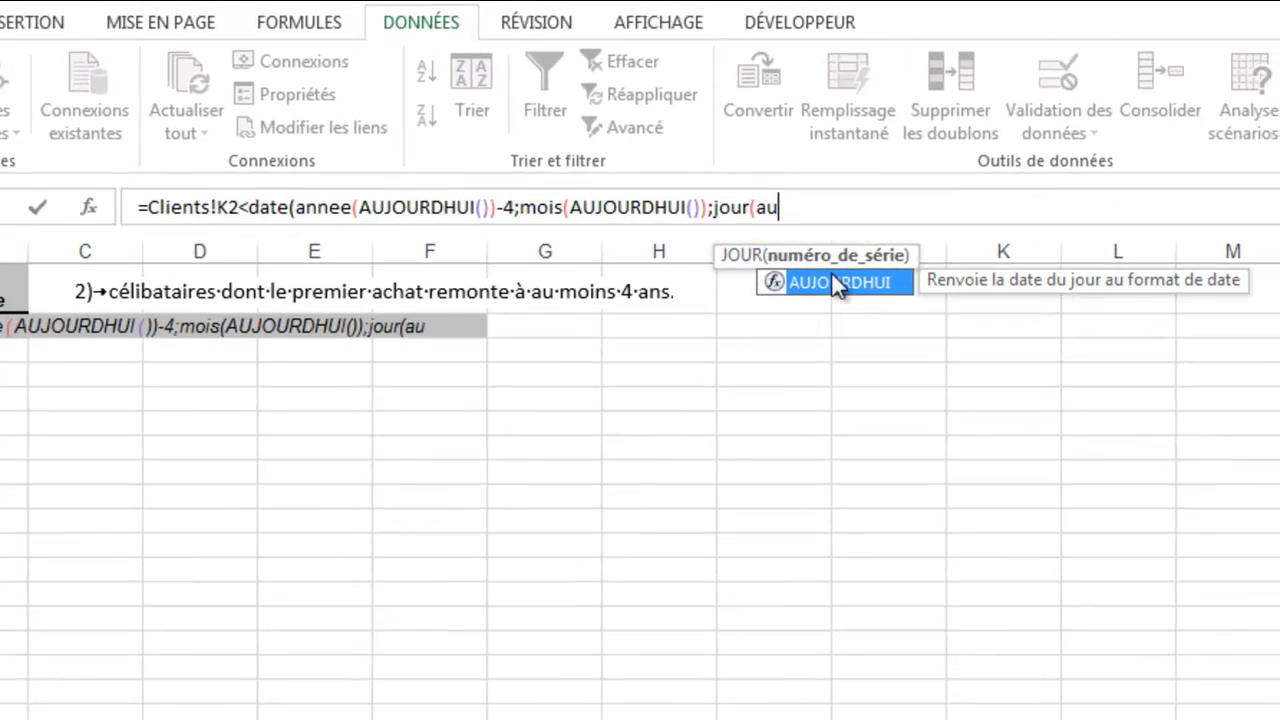
double_click(831, 283)
text()))
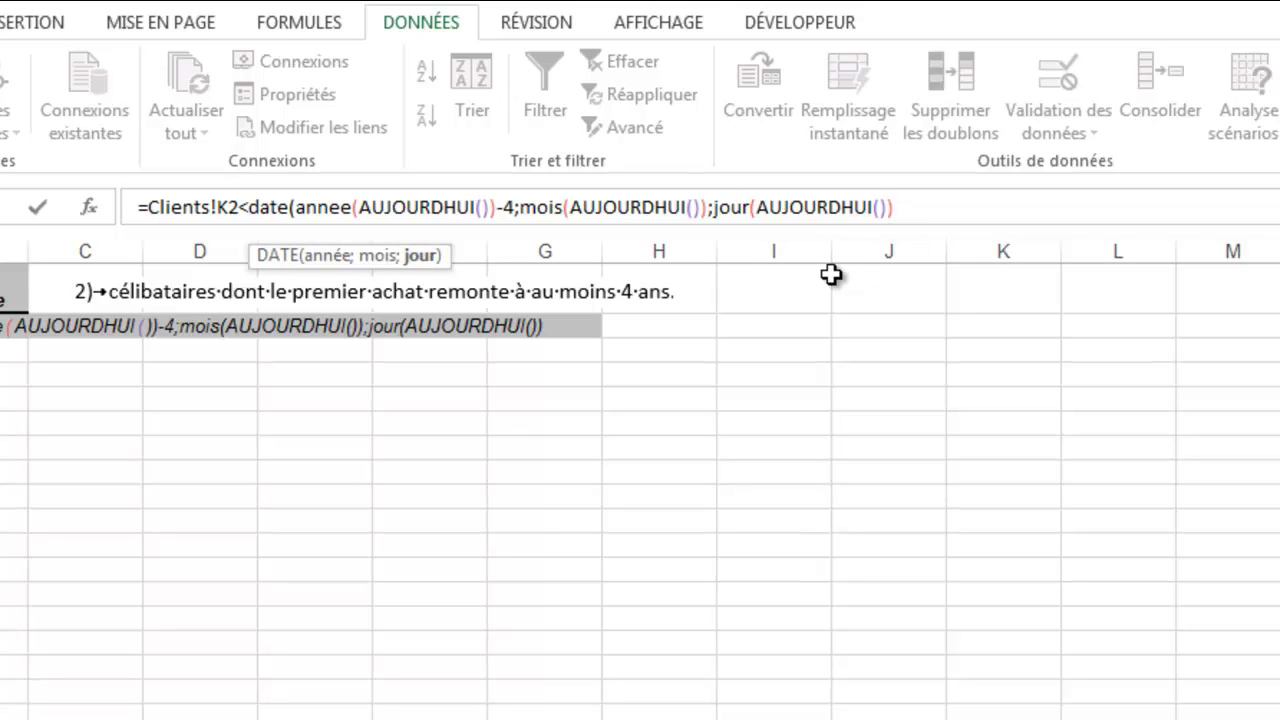
text())
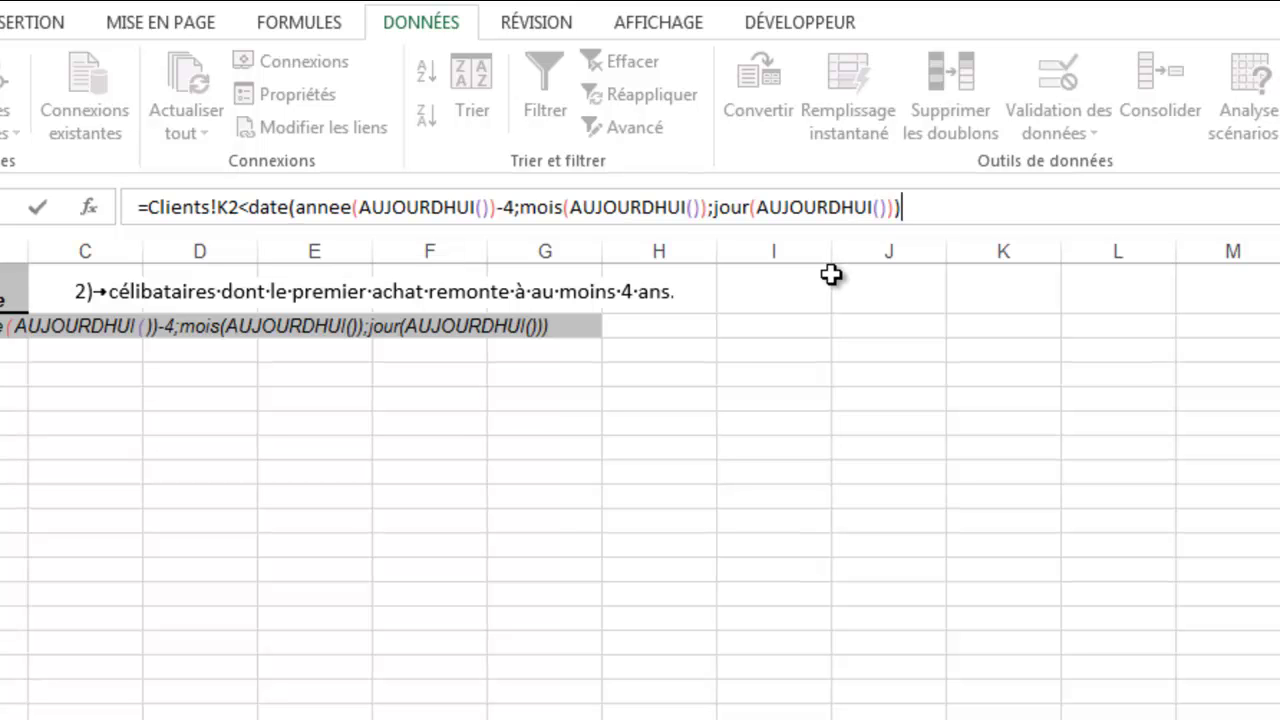
key(Return)
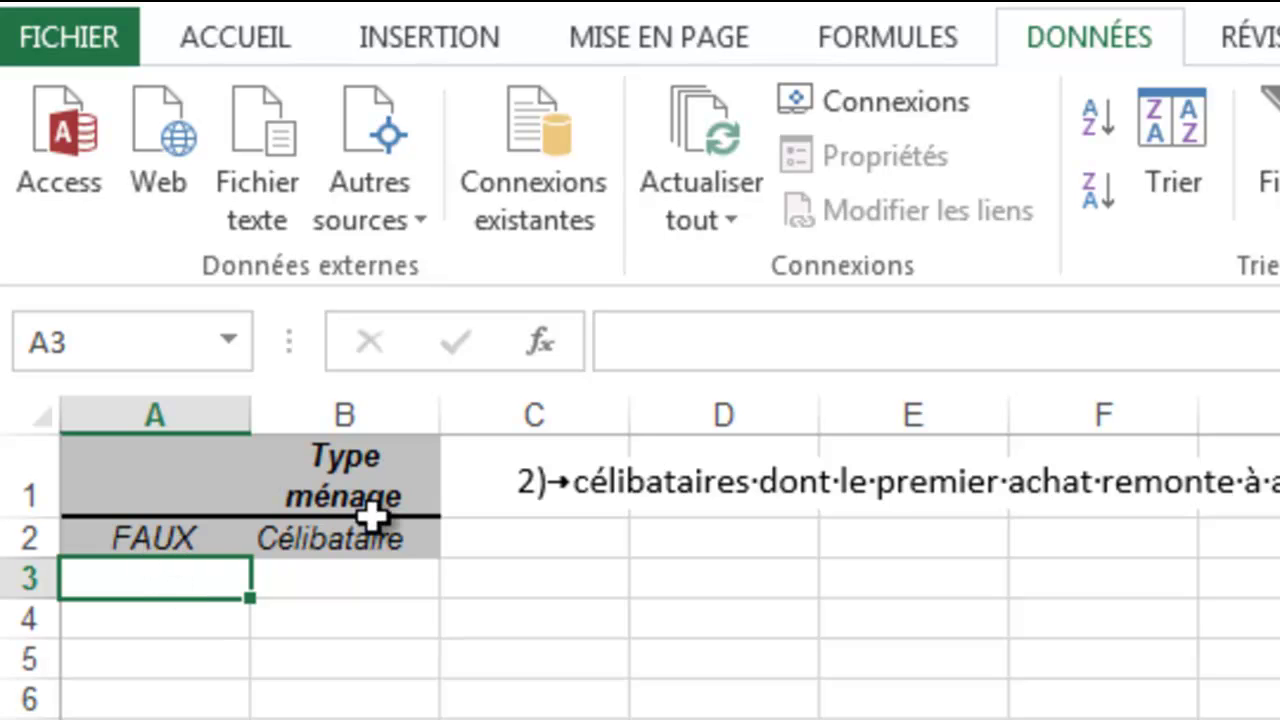
Check the A2 criteria formula against the first Premier achat date on Clients, and look at the blank header cell A1 on Filtre2
click(183, 543)
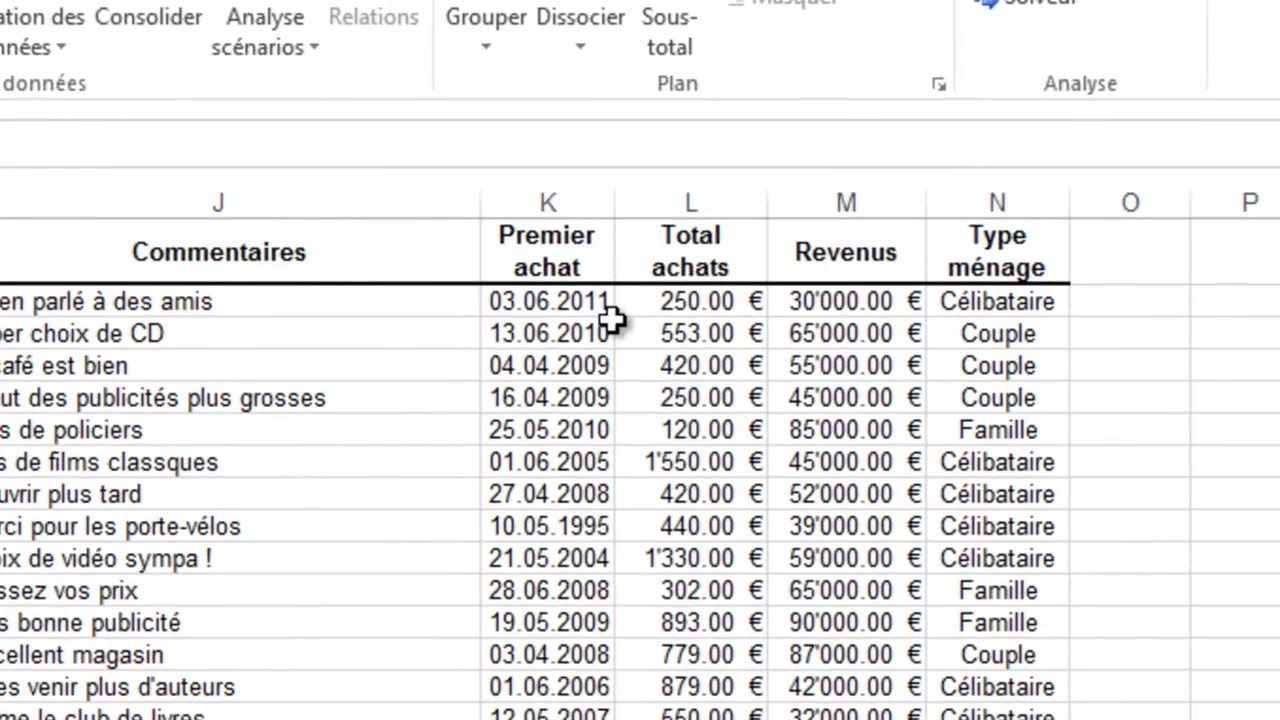
click(576, 302)
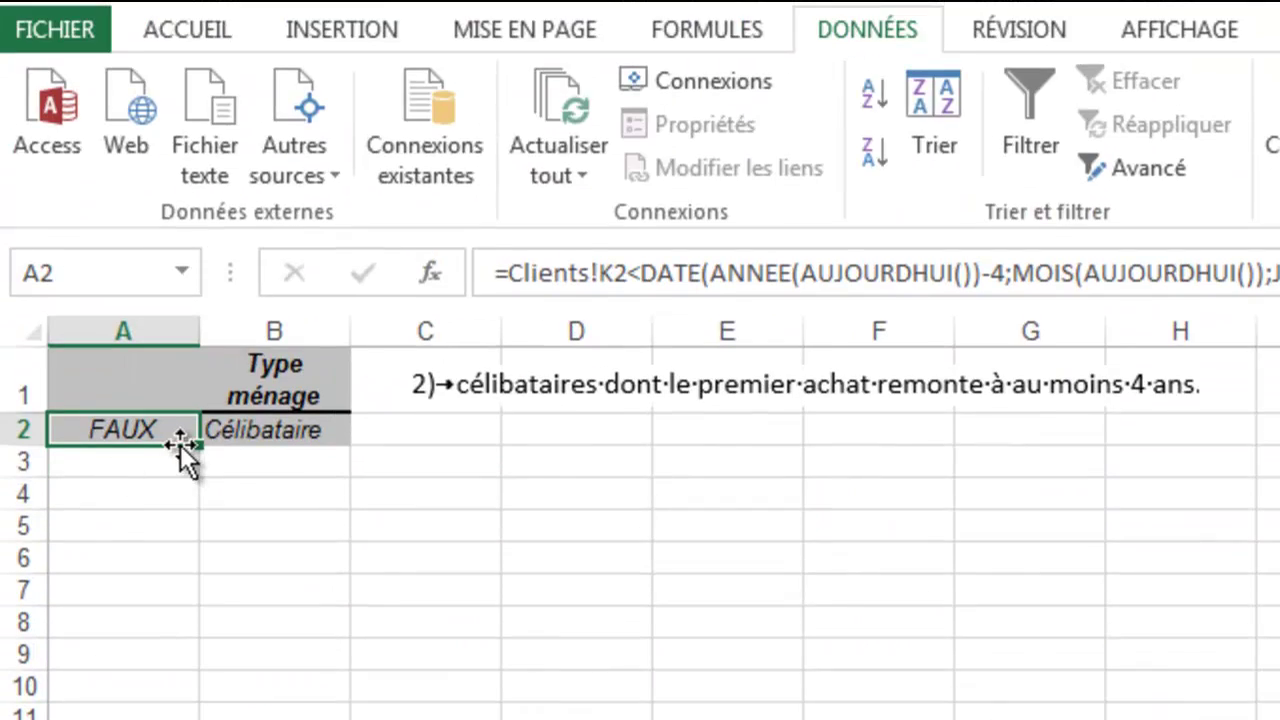
click(162, 386)
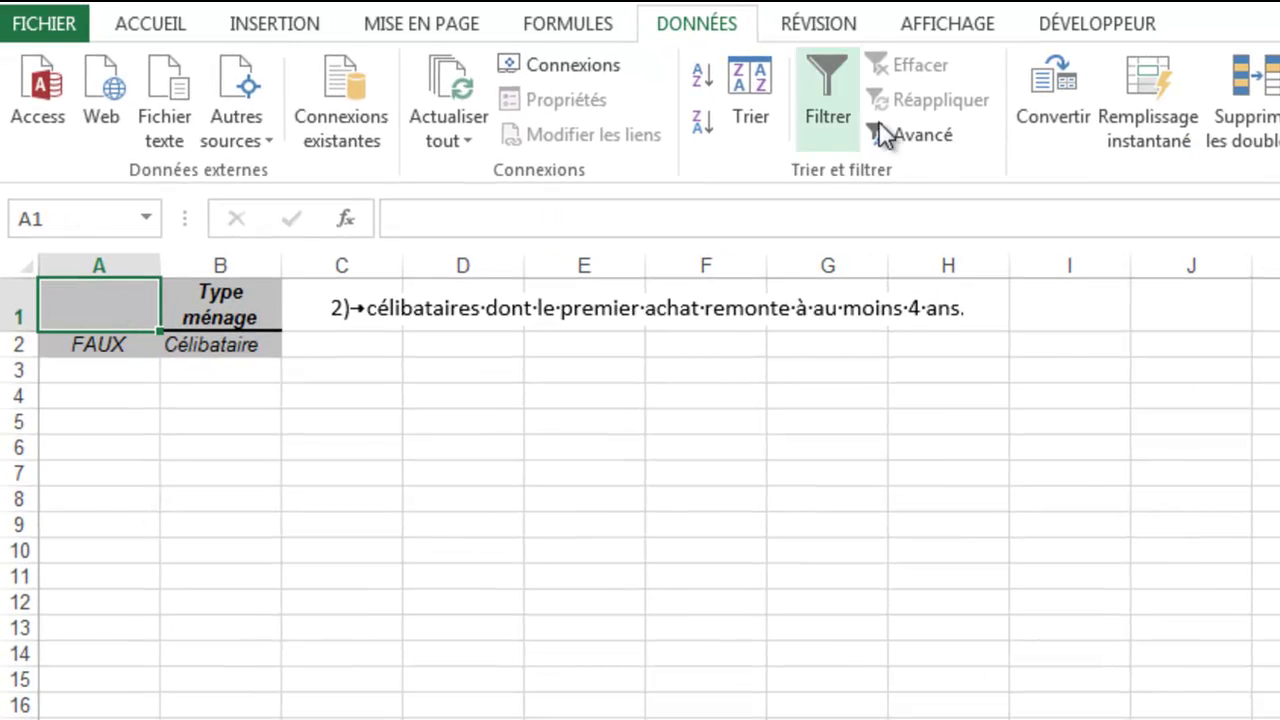
Set up an advanced filter that copies to another location, with Clients!A1:N36 as the list range
click(906, 135)
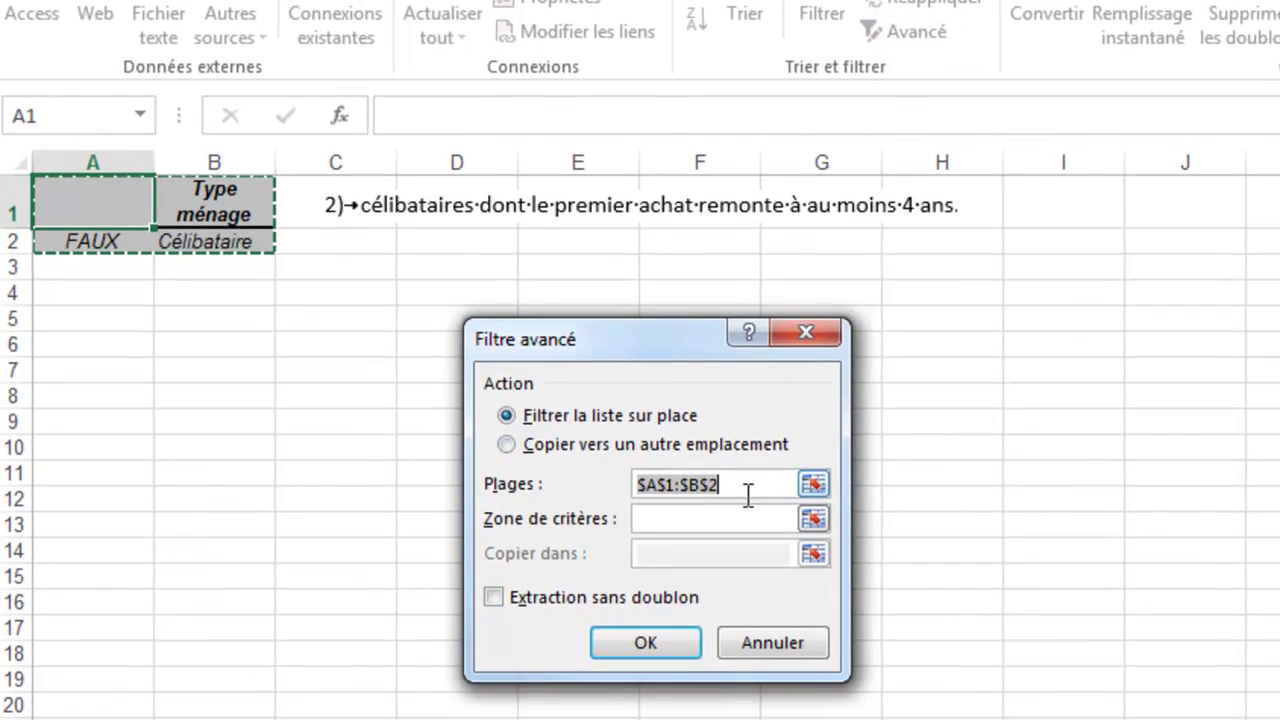
click(512, 547)
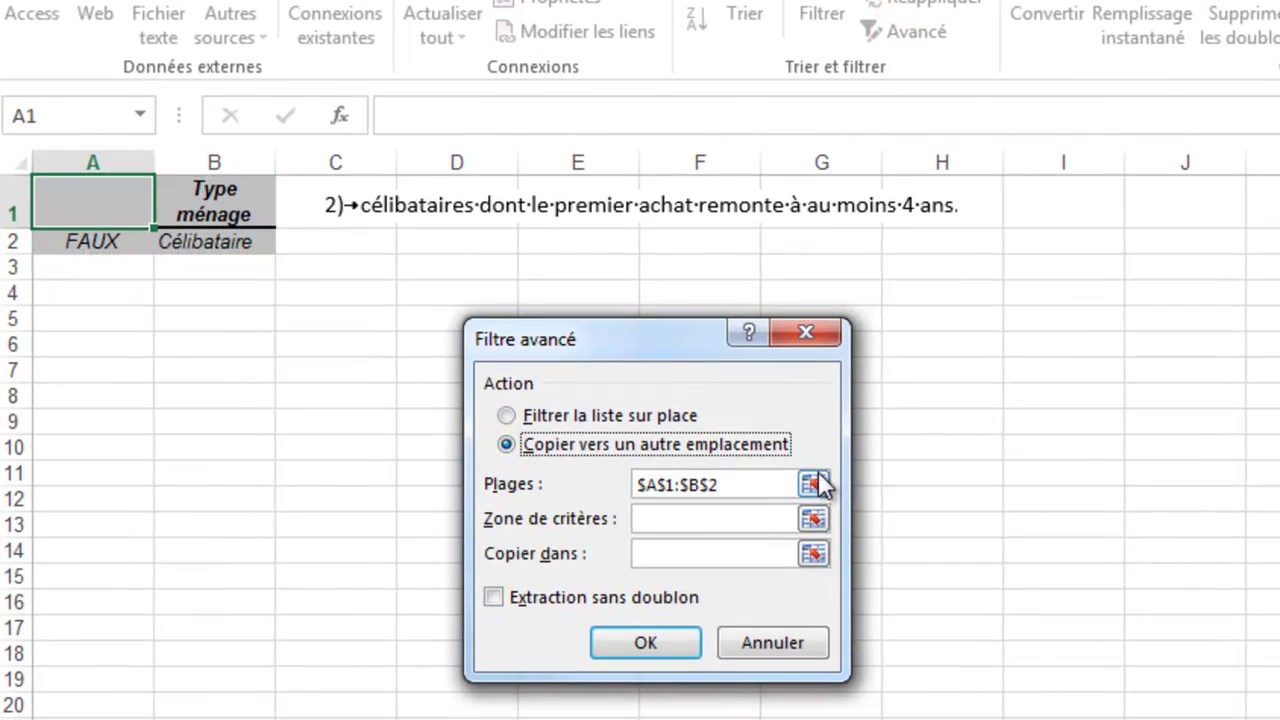
click(814, 484)
click(526, 705)
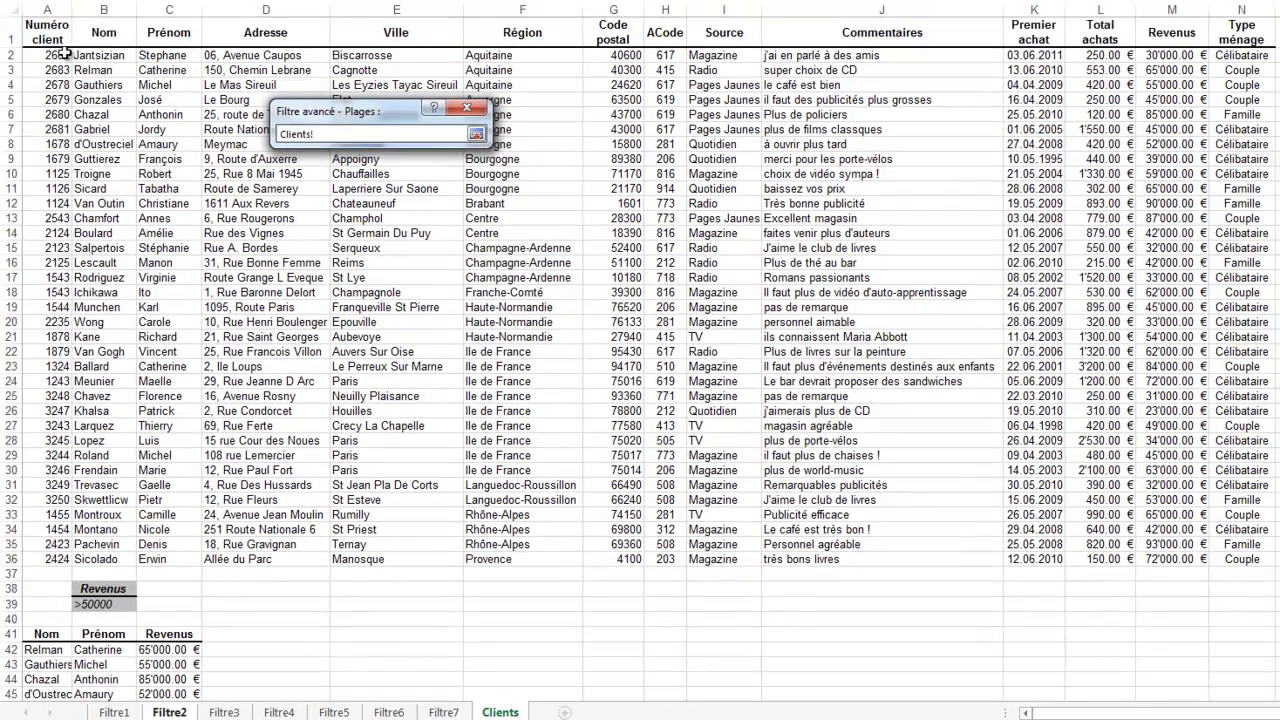
drag(55, 32, 1245, 561)
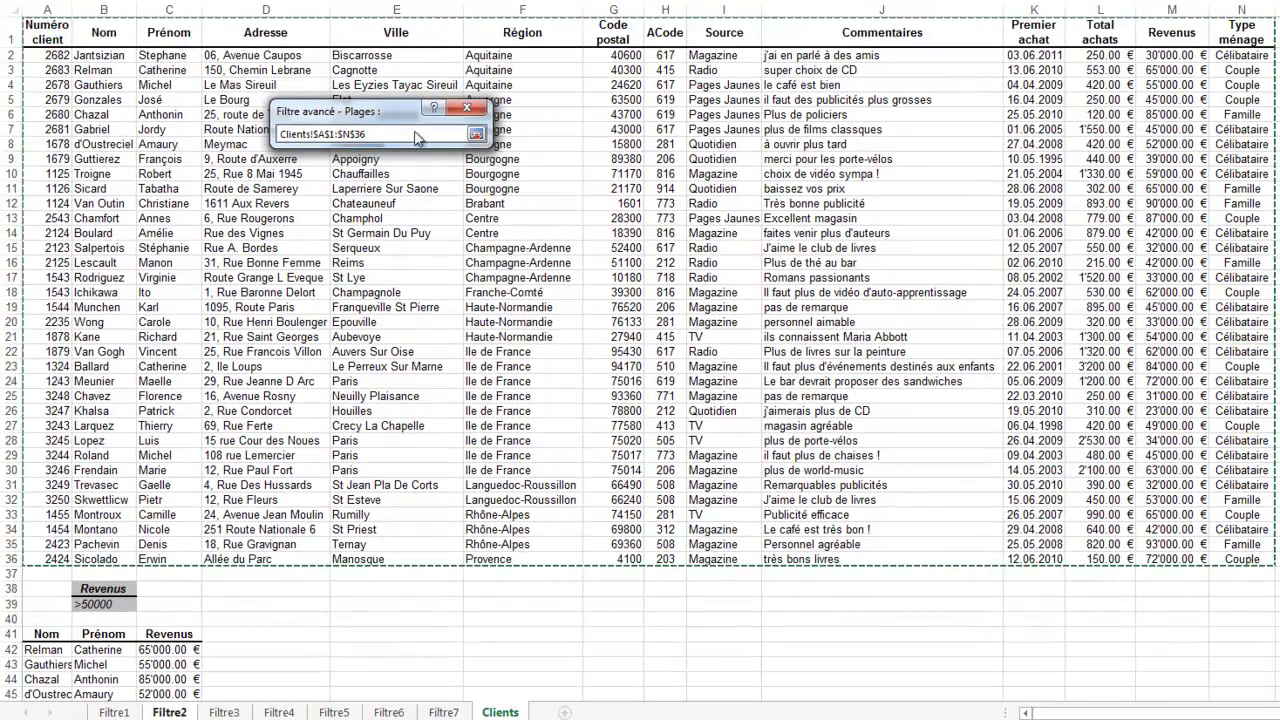
click(476, 133)
Use Filtre2!A1:B2 as the criteria range and Filtre2!A4 as the copy destination, and run the advanced filter
click(413, 214)
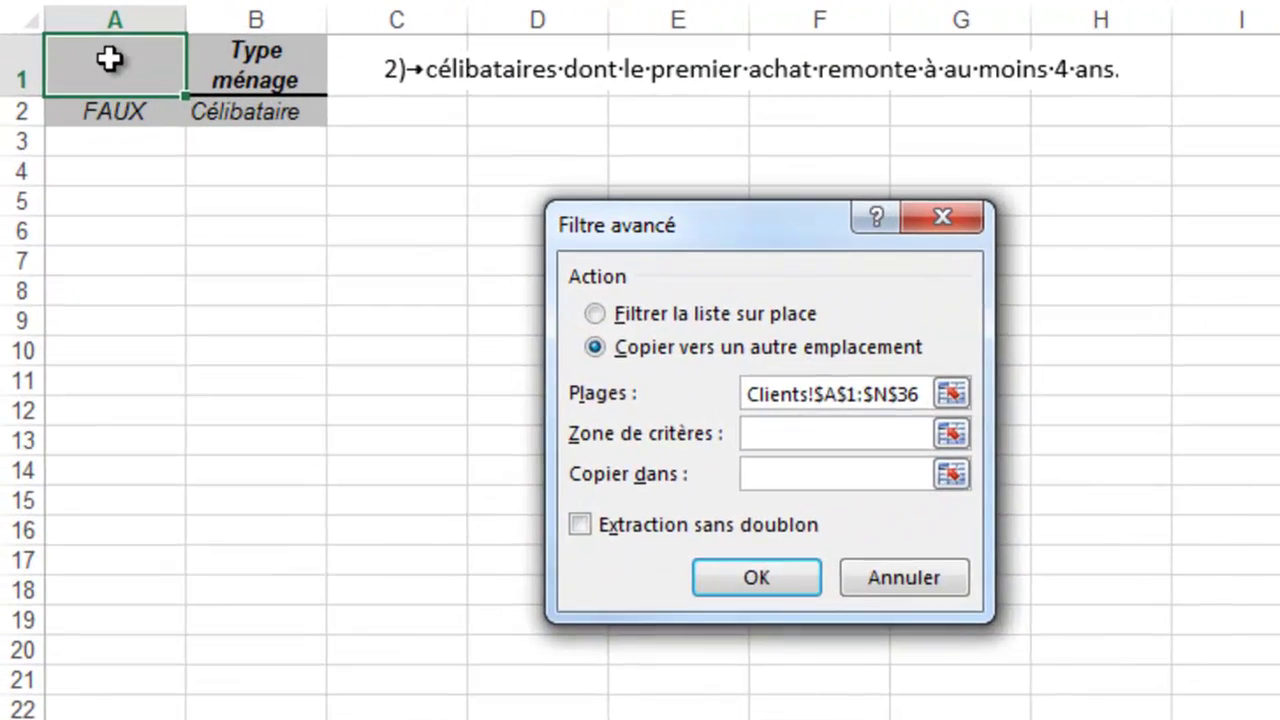
drag(109, 59, 194, 117)
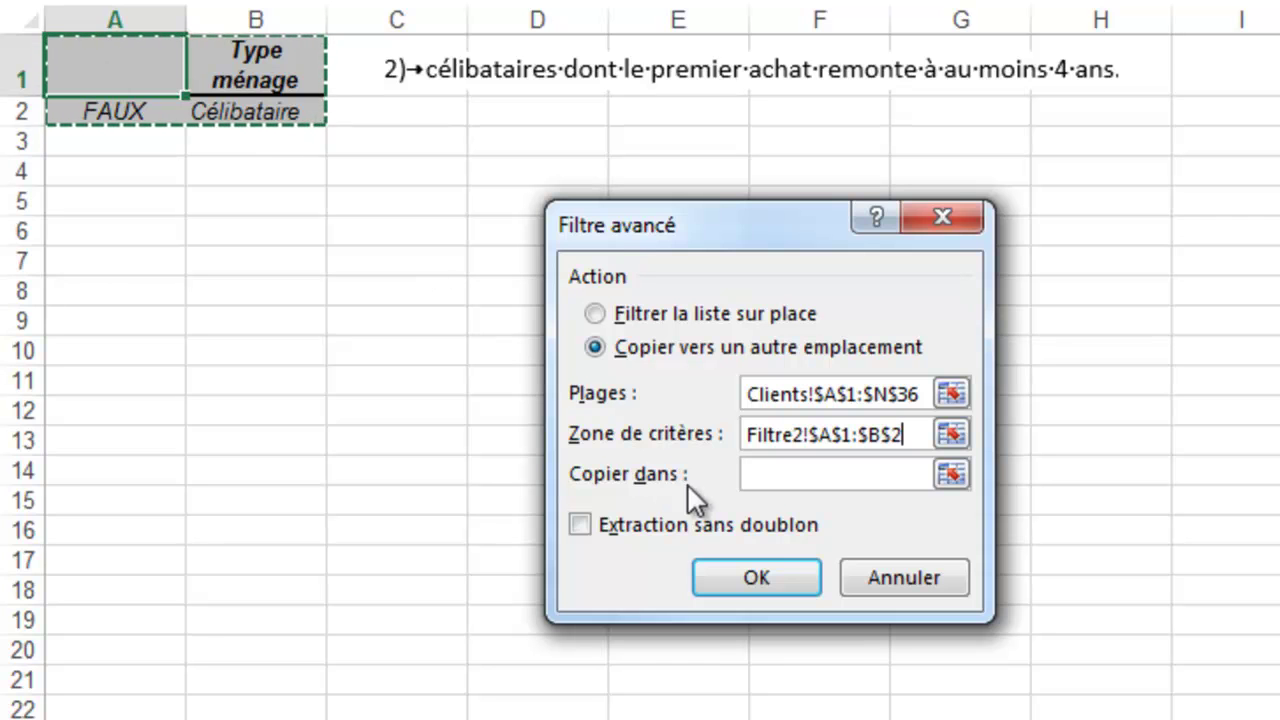
click(776, 474)
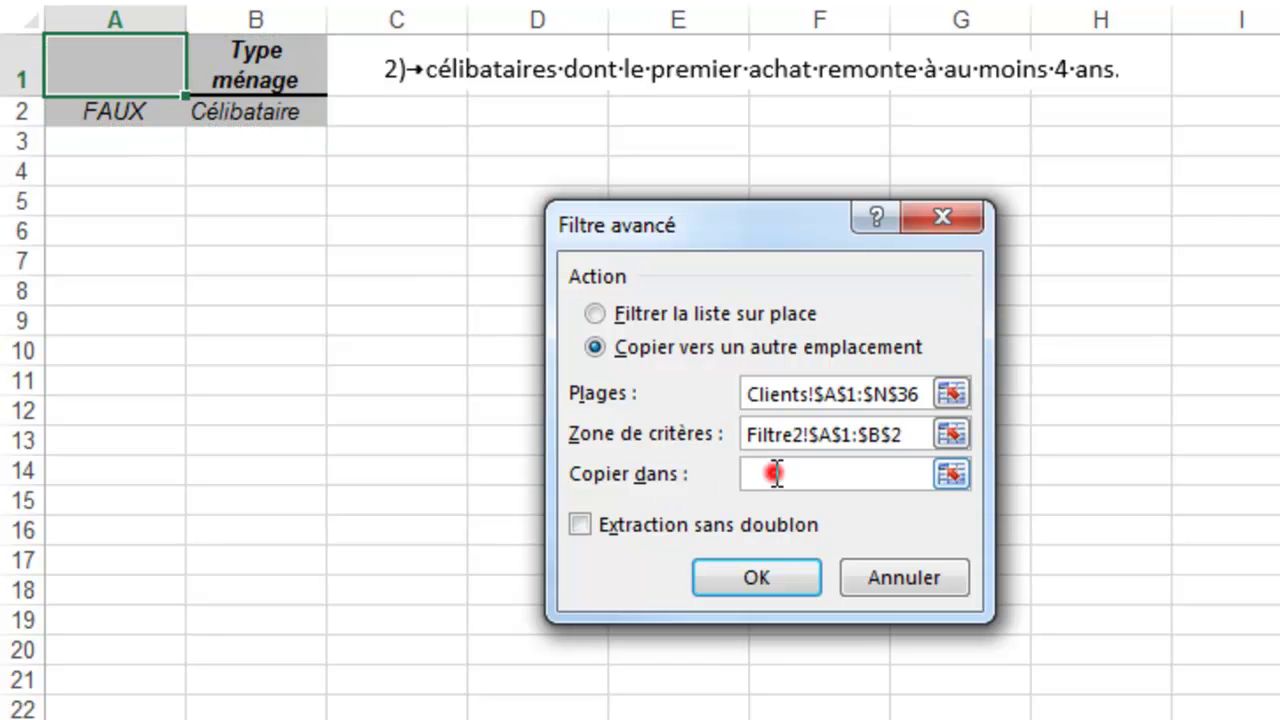
click(108, 173)
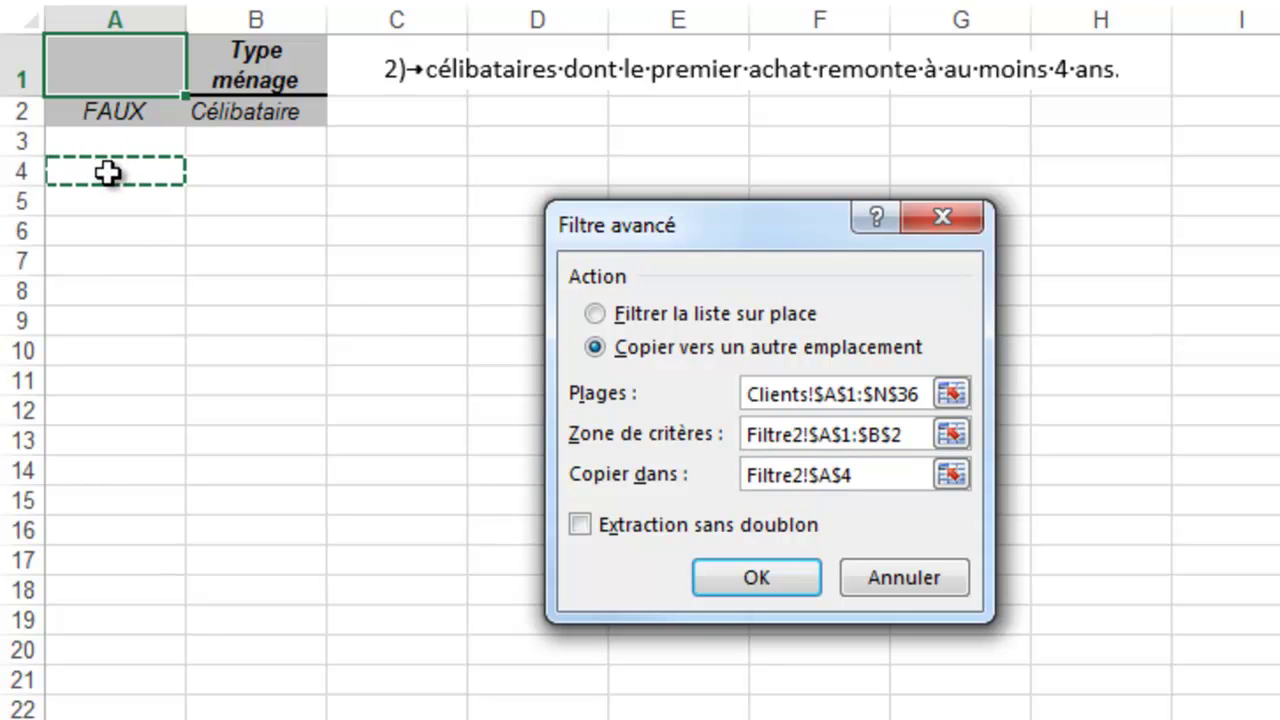
click(769, 571)
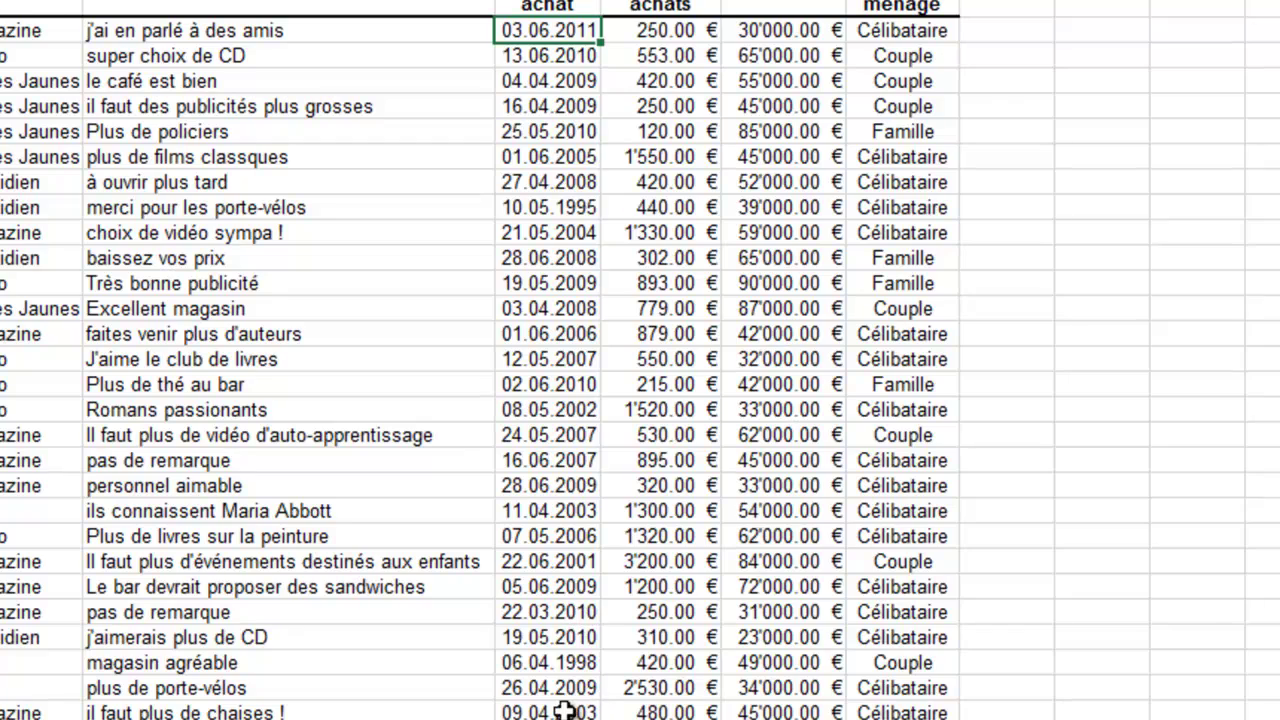
Examine the later Premier achat dates in the Clients list, then return to the filtered results on Filtre2
click(571, 688)
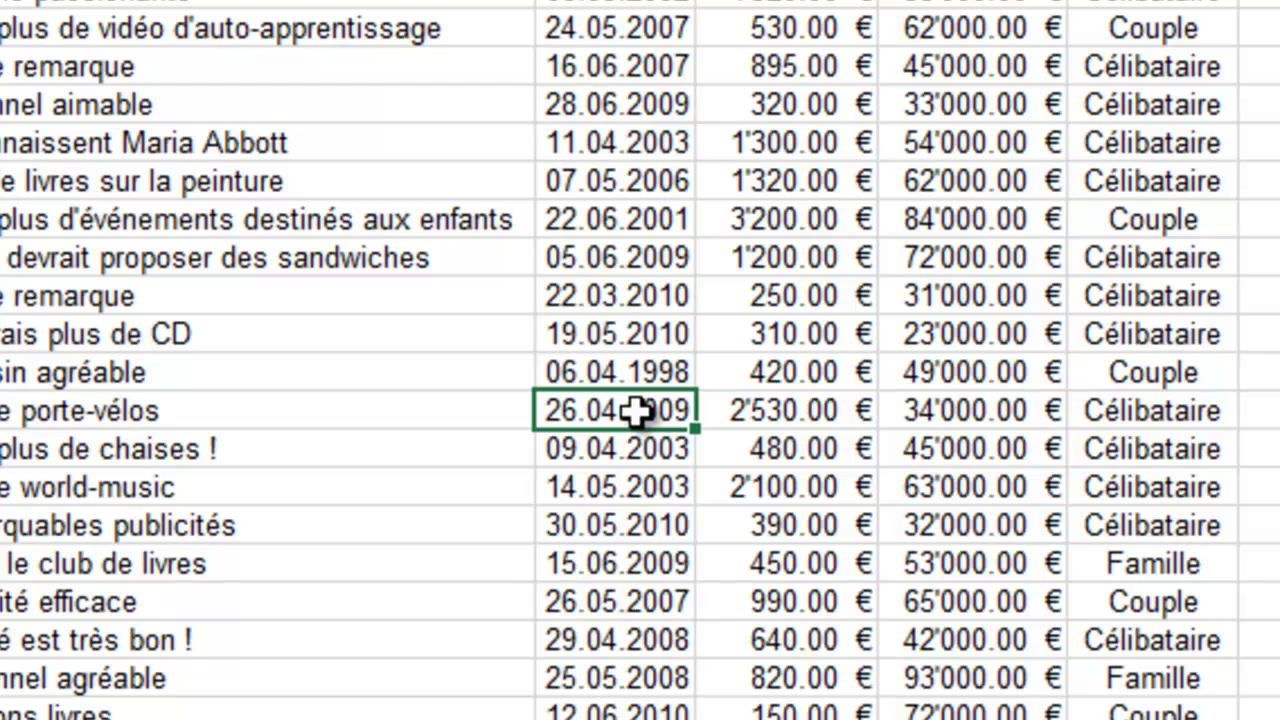
click(662, 563)
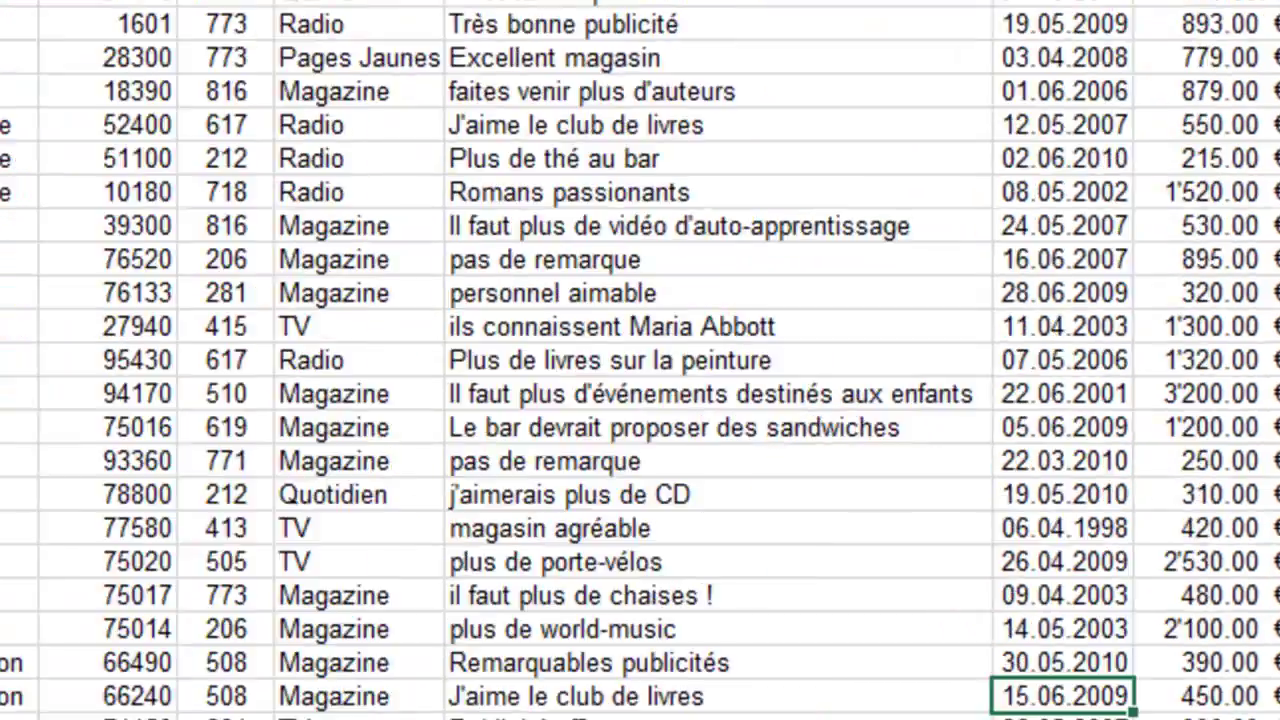
key(ctrl+Home)
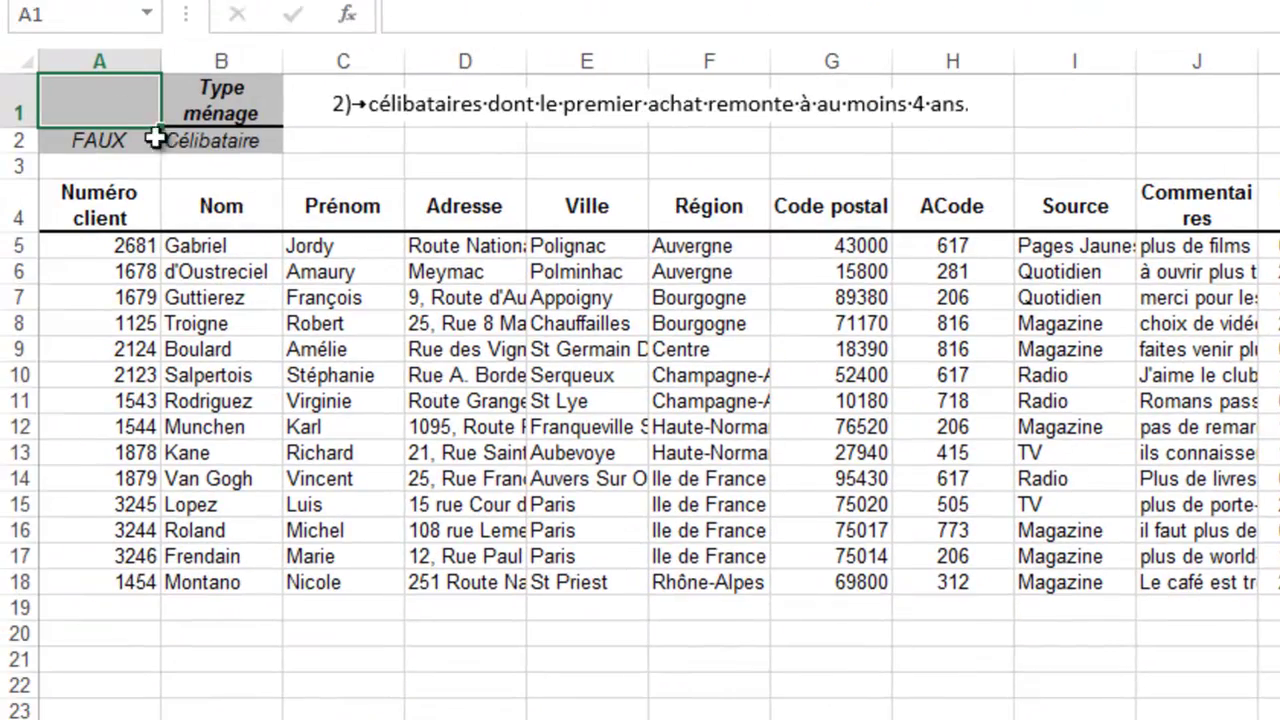
Copy the criteria block A1:B2 on Filtre2 and paste it at A21 below the extracted clients
drag(120, 106, 246, 138)
right_click(244, 142)
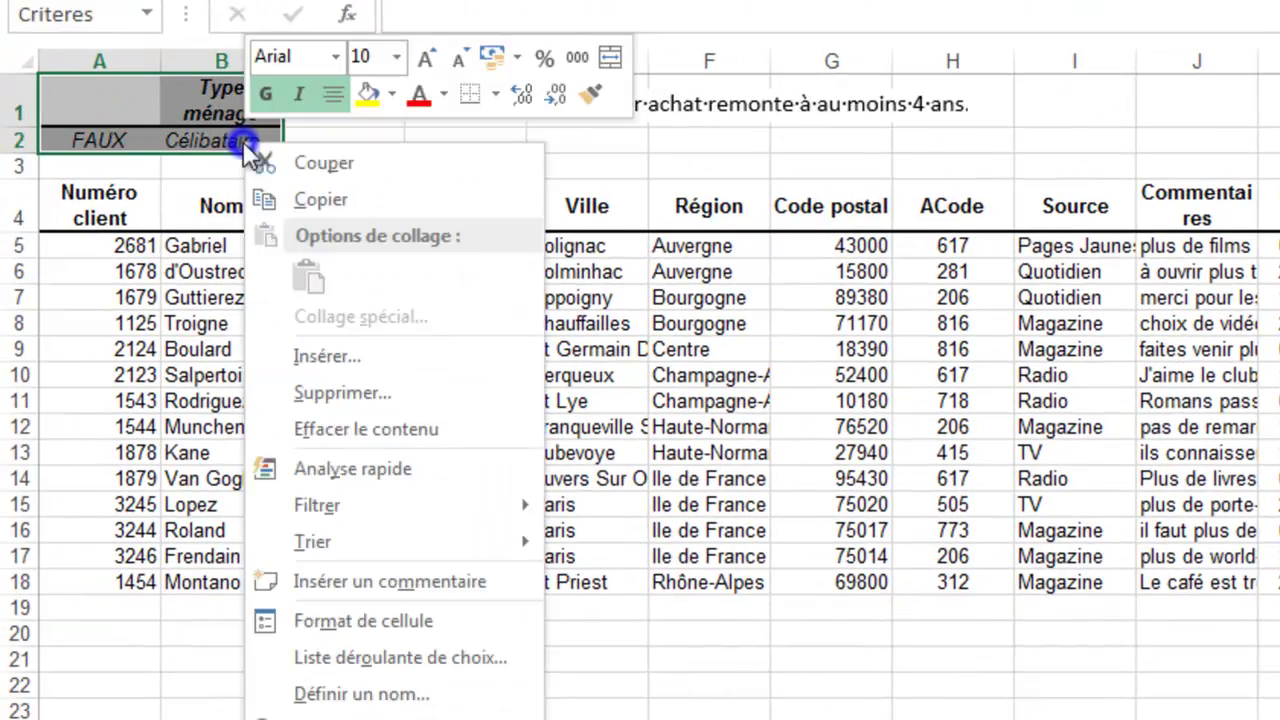
click(330, 202)
scroll(200, 335, down, 3)
right_click(118, 340)
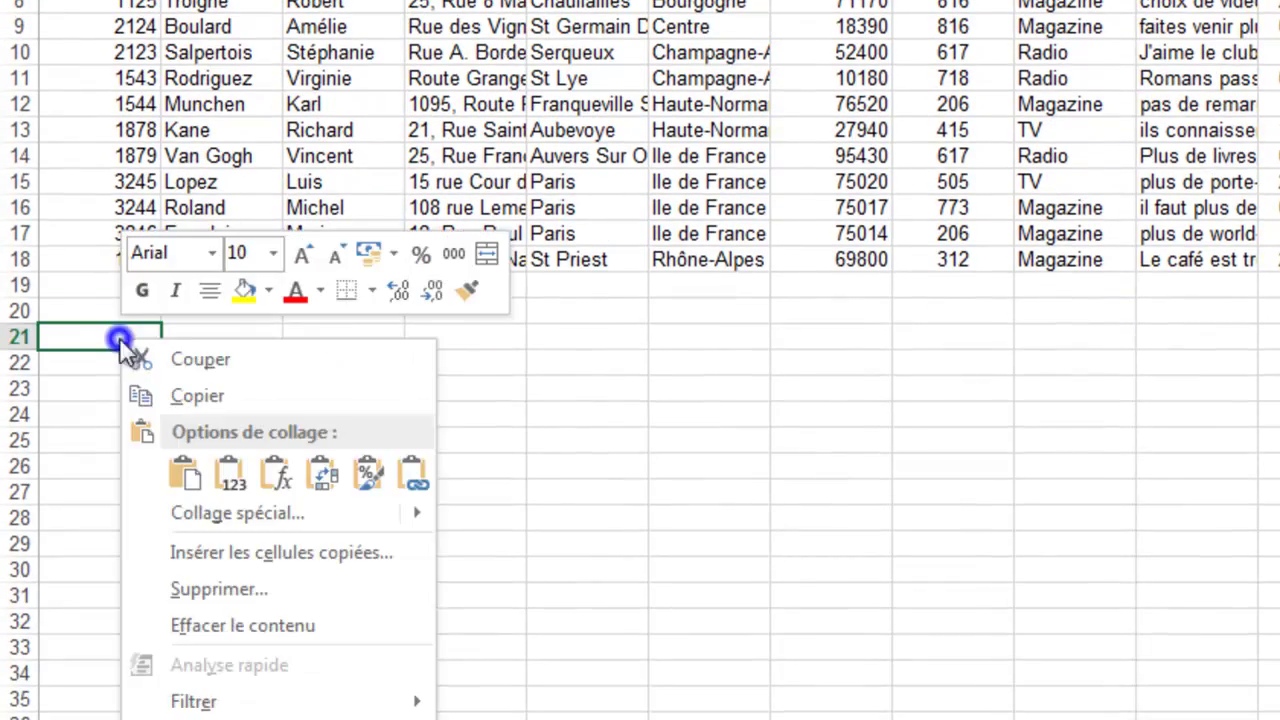
click(184, 473)
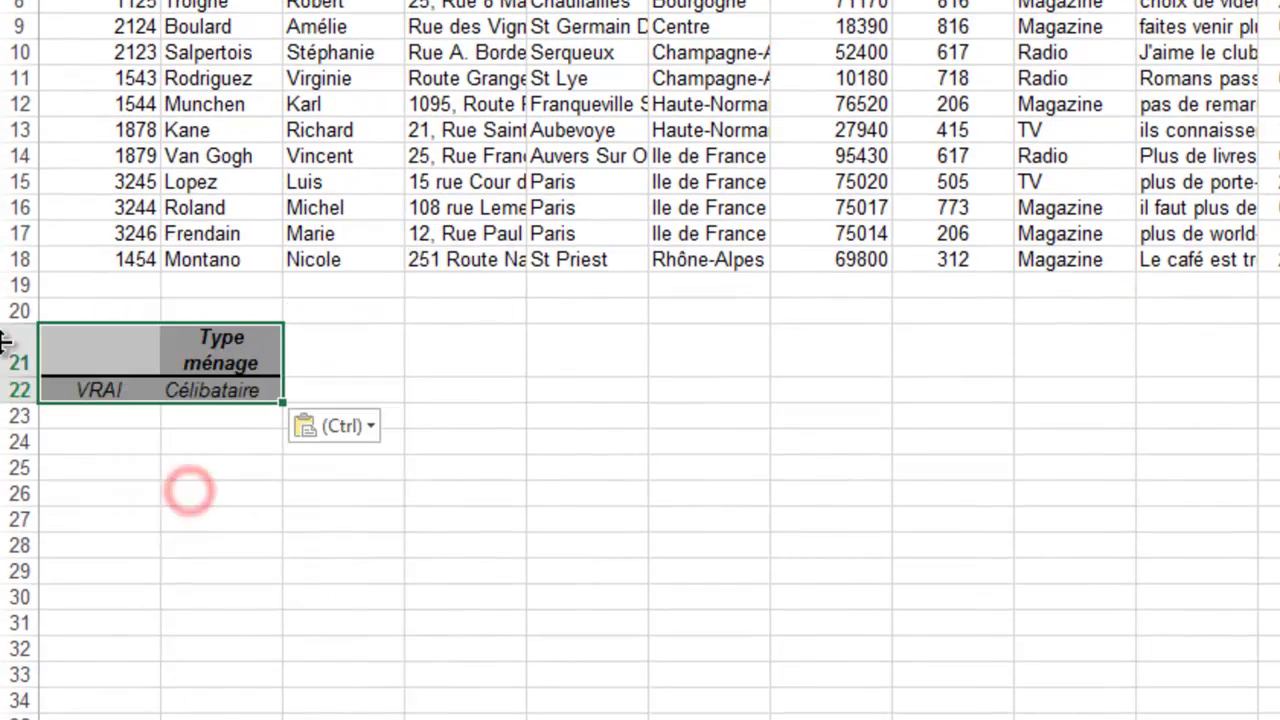
In the A22 criteria formula on Filtre2, point the reference to Clients!K2 and wrap it in the ANNEE function
click(145, 392)
click(250, 118)
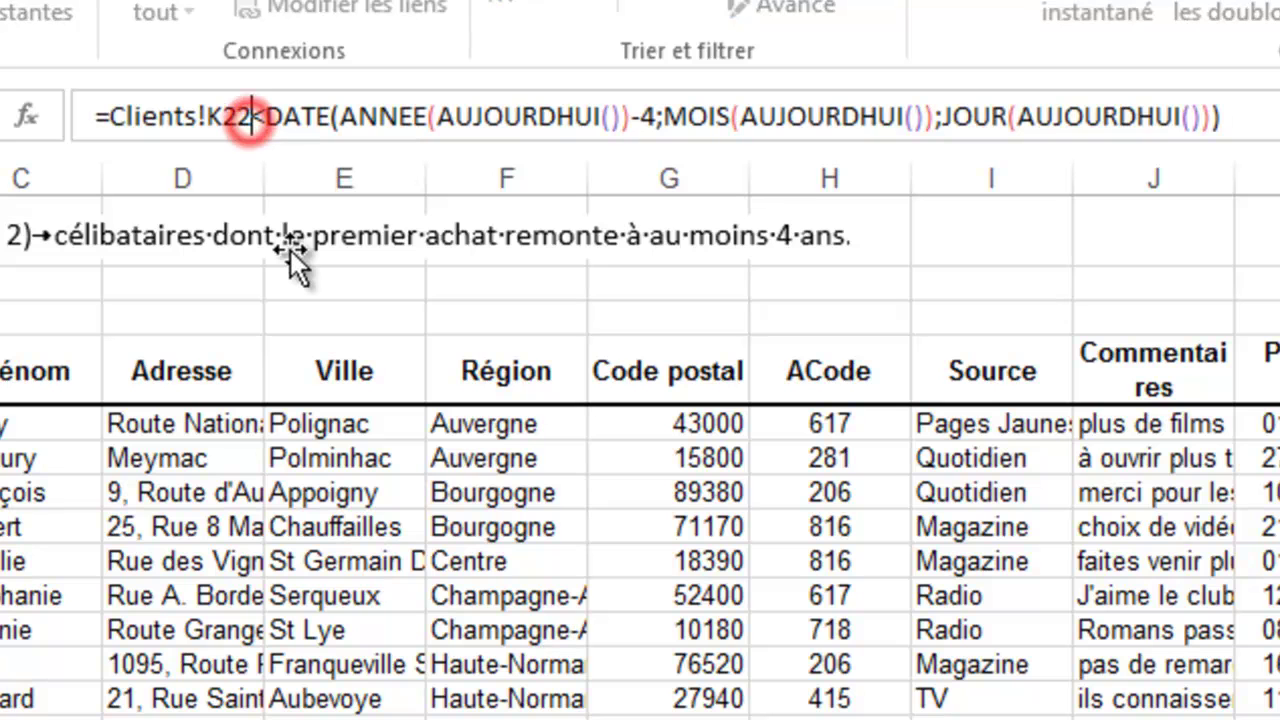
key(BackSpace)
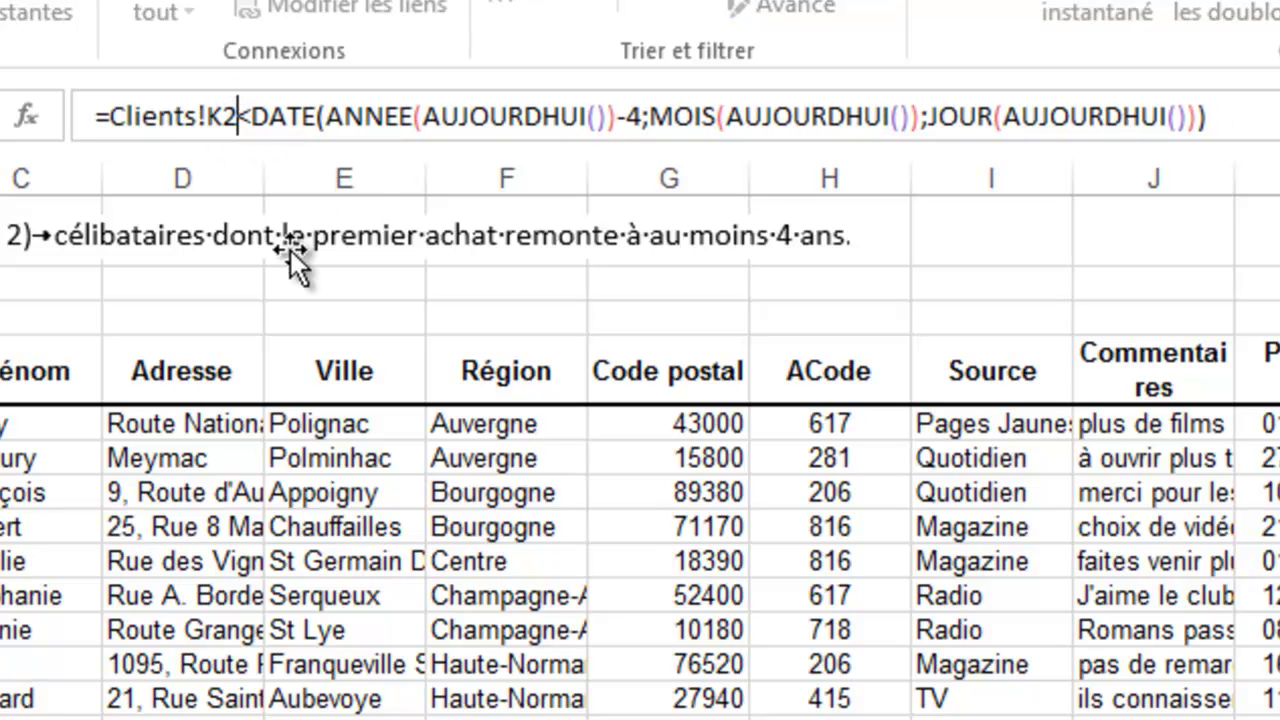
click(109, 116)
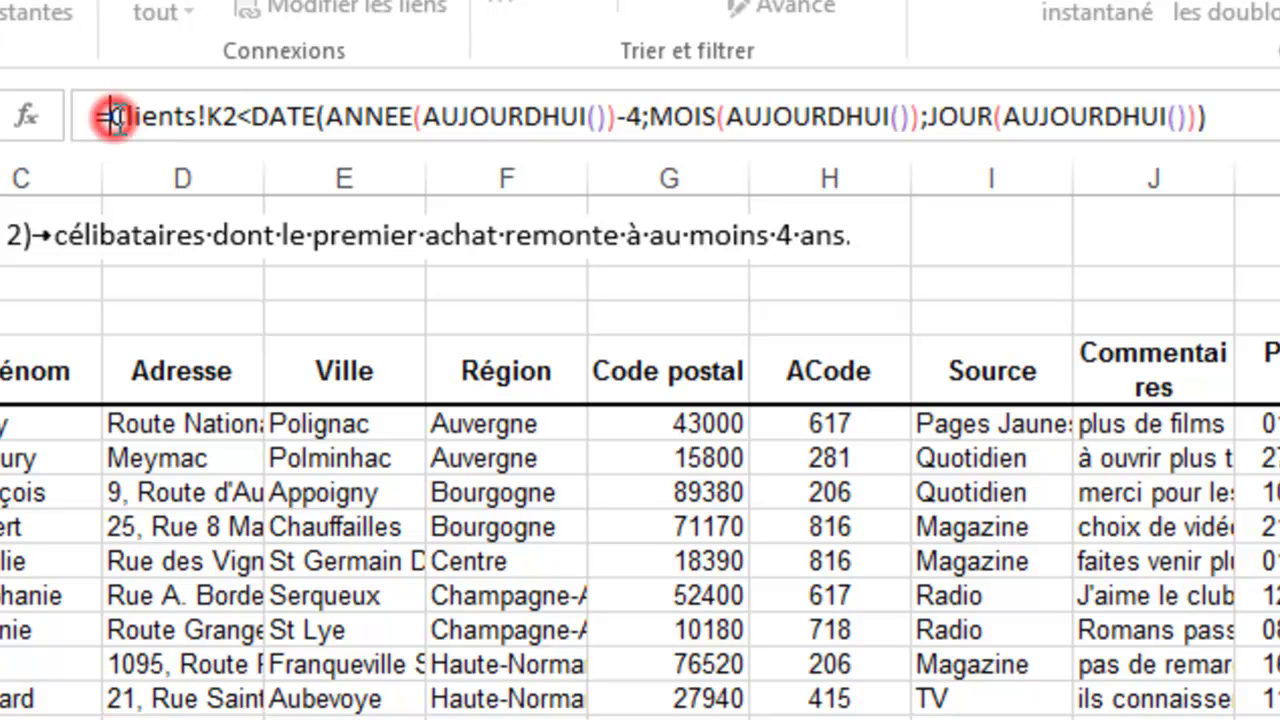
text(annee)
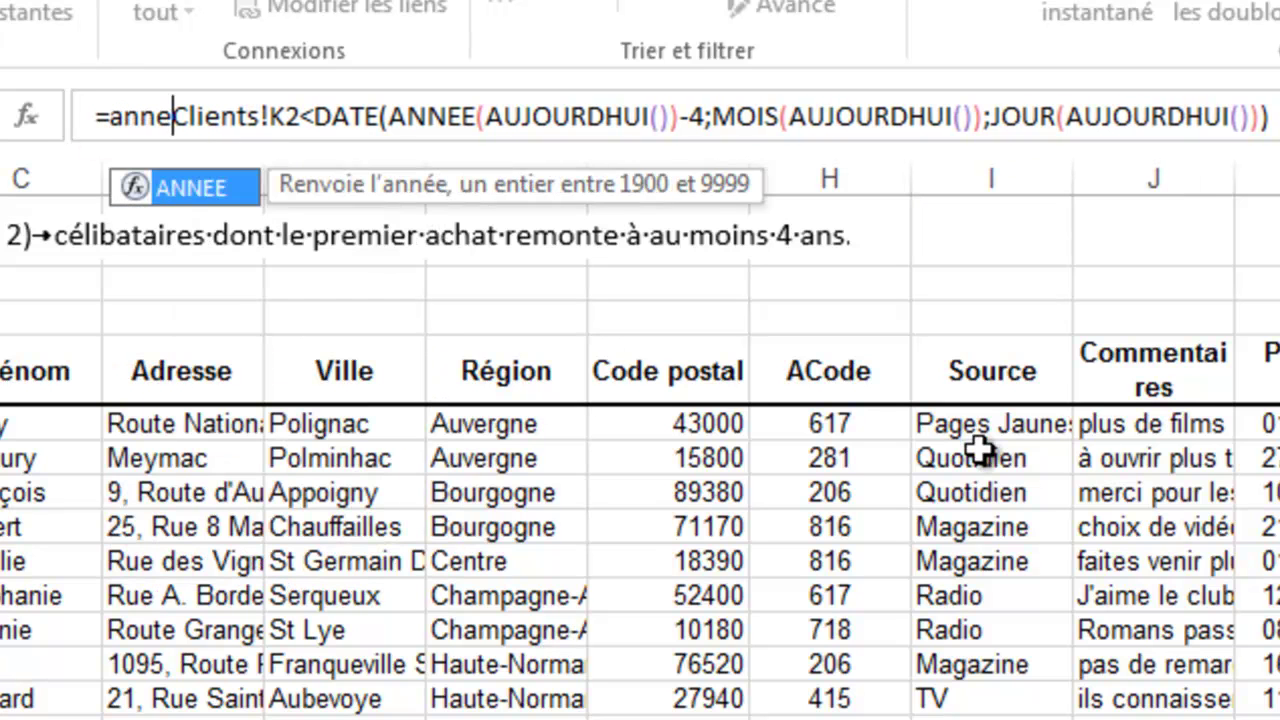
text(()
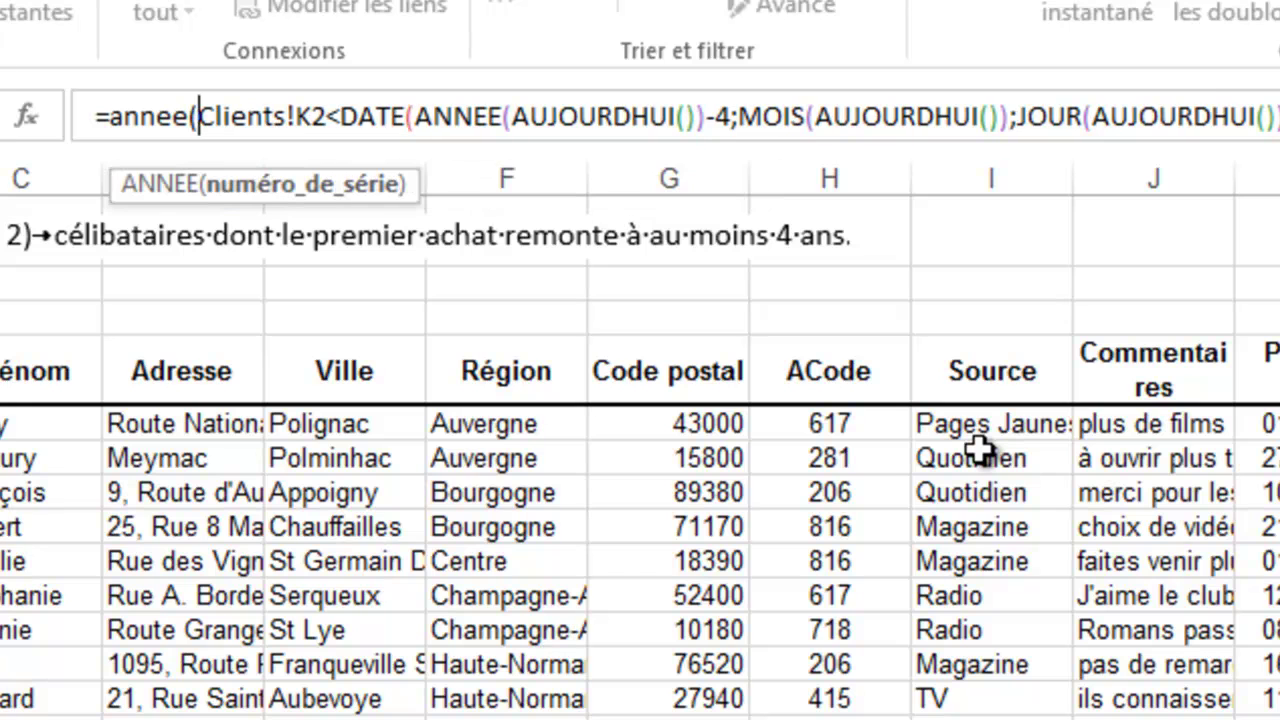
click(330, 116)
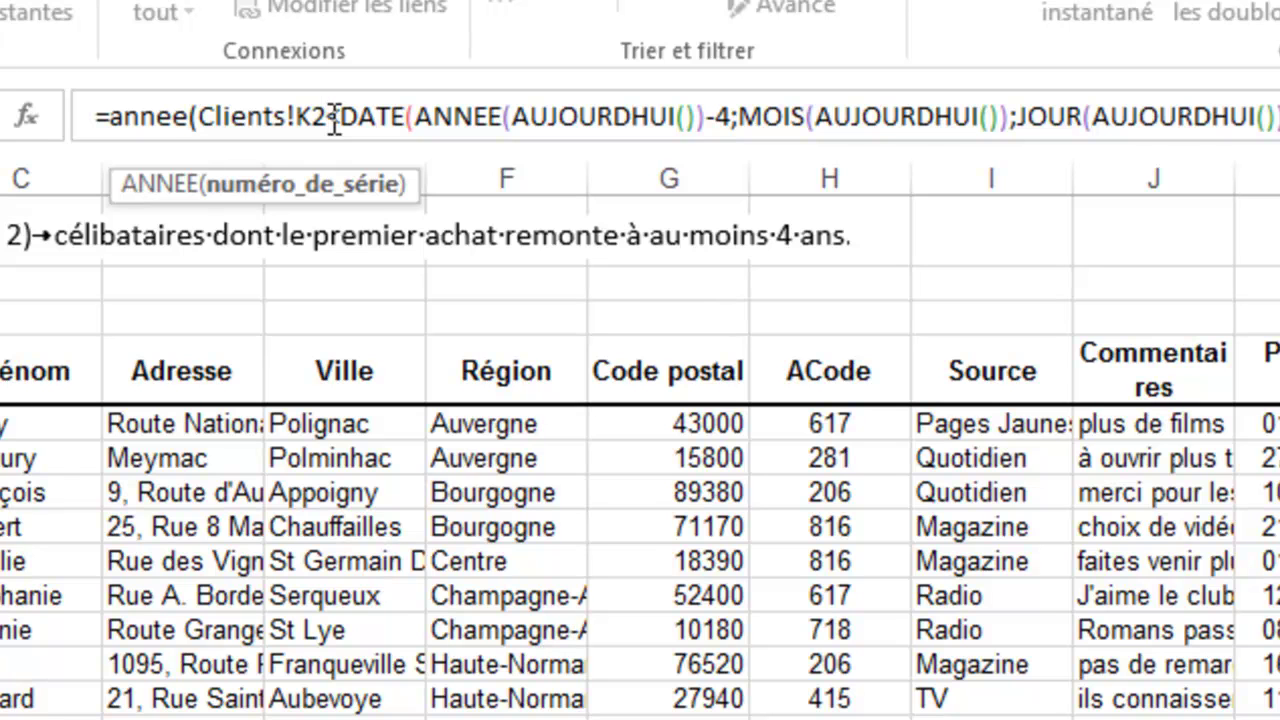
text())
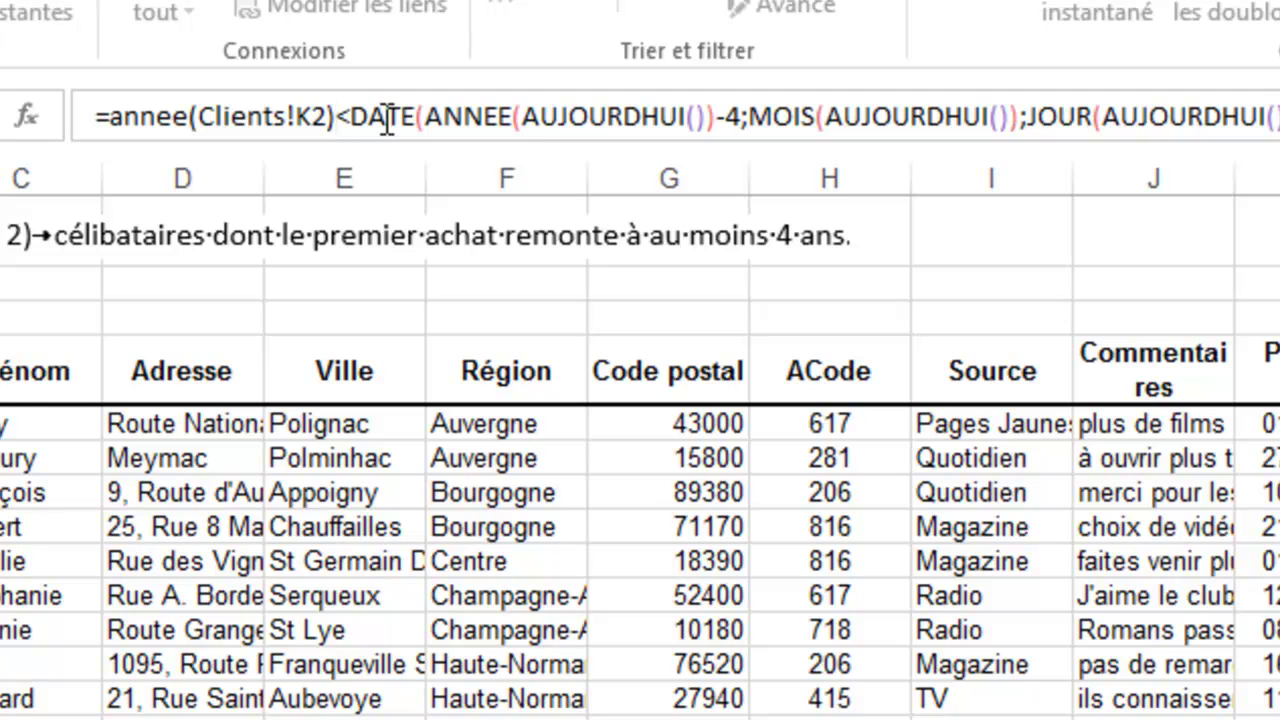
Replace the DATE comparison in A22 with ANNEE(AUJOURDHUI())-4, removing the month and day parts, and enter the formula
click(429, 118)
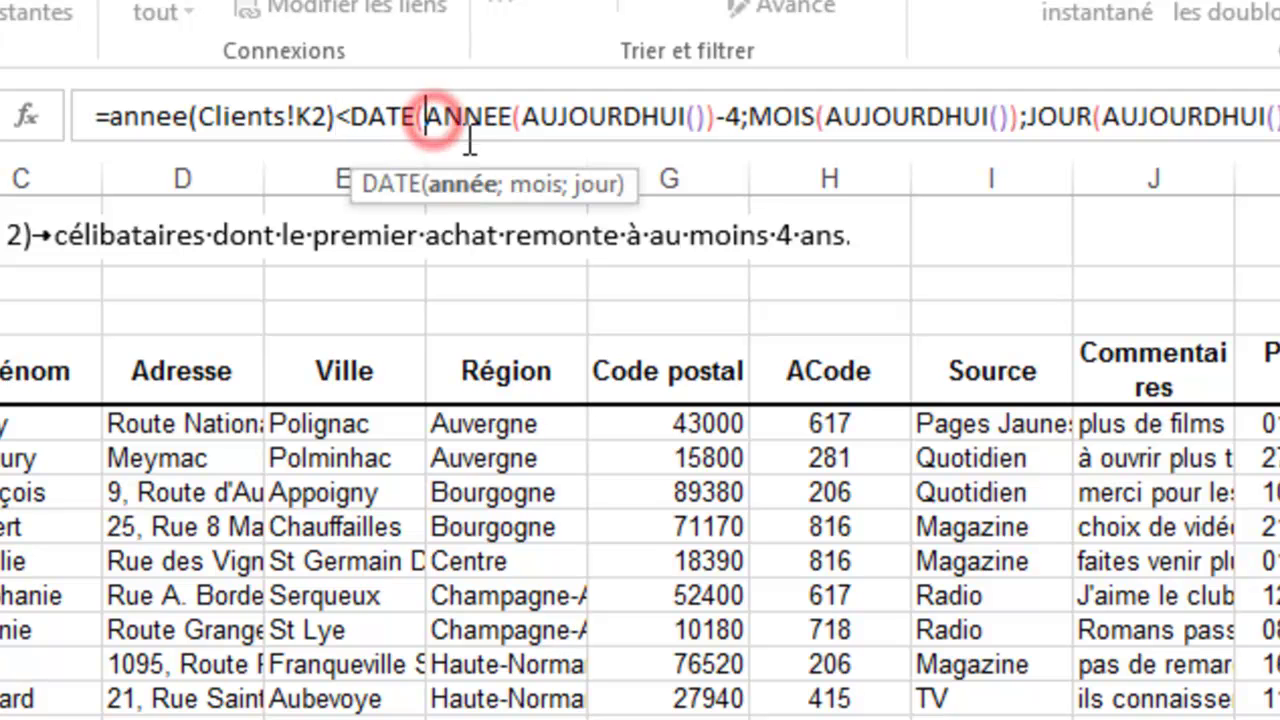
key(BackSpace)
key(BackSpace)
key(BackSpace)
key(BackSpace)
key(BackSpace)
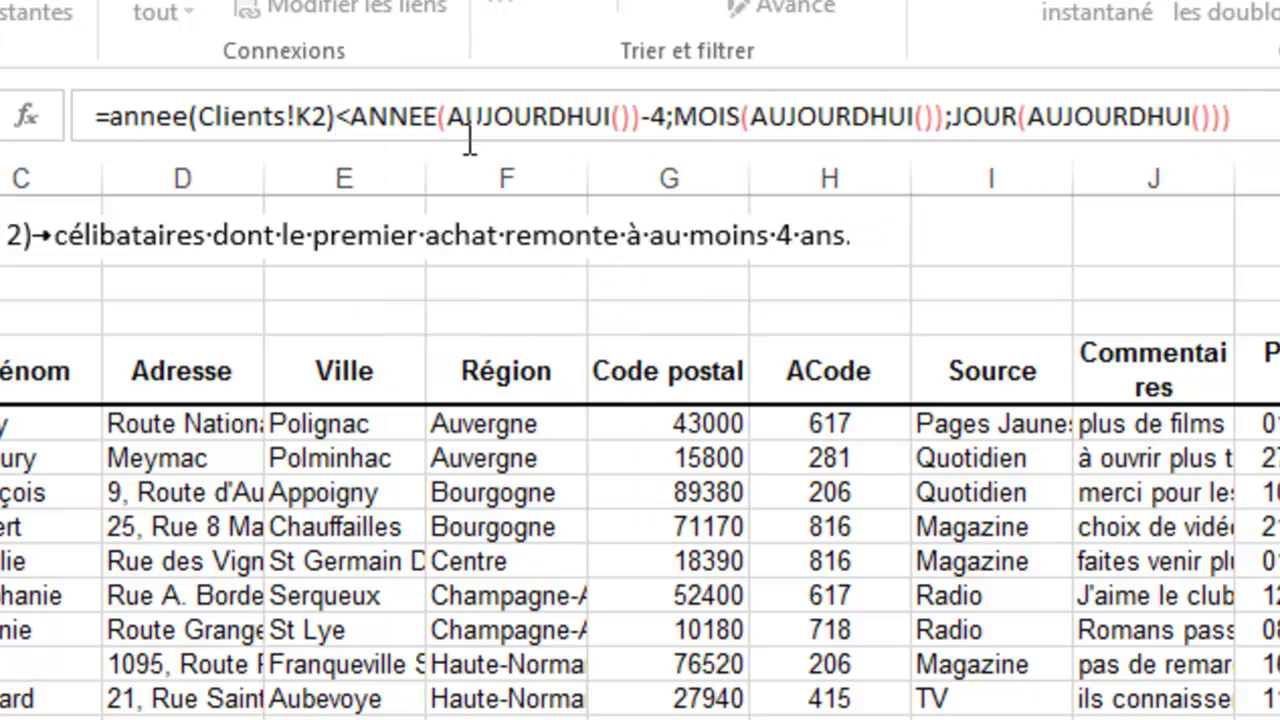
click(1250, 119)
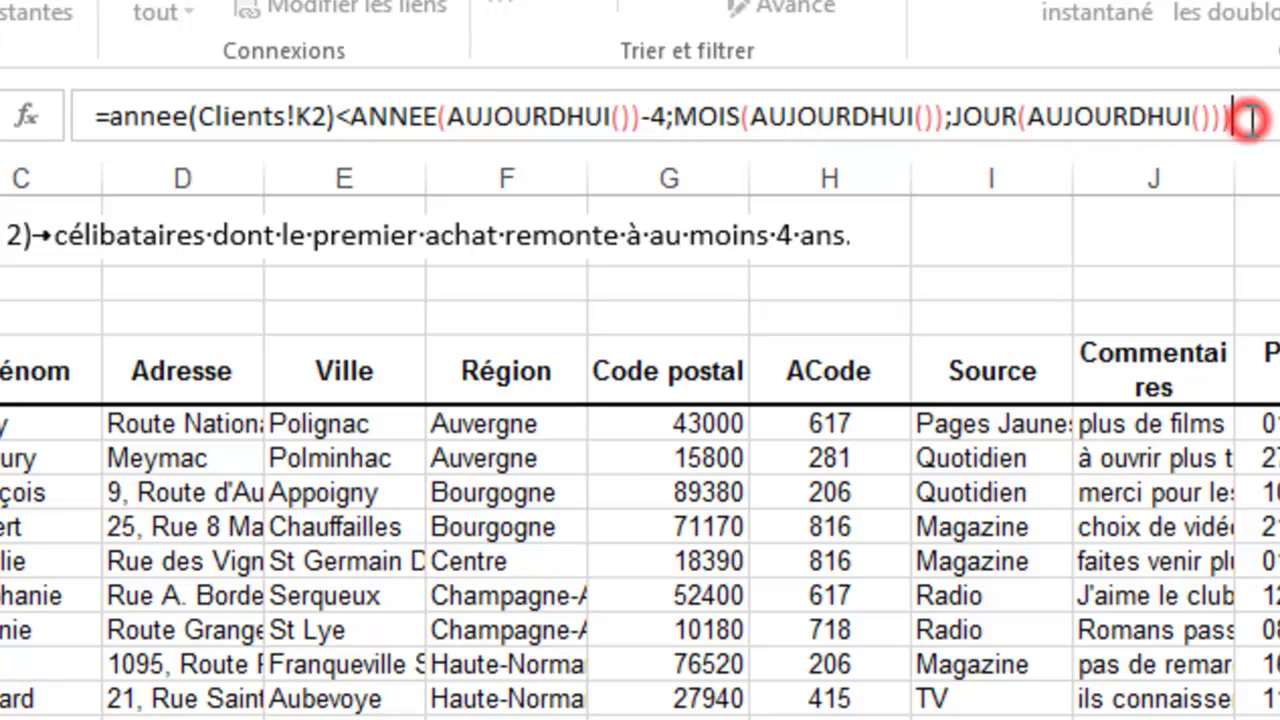
key(BackSpace)
key(BackSpace)
key(BackSpace)
key(BackSpace)
key(BackSpace)
key(BackSpace)
key(BackSpace)
key(BackSpace)
key(BackSpace)
key(BackSpace)
key(BackSpace)
key(BackSpace)
key(BackSpace)
key(BackSpace)
key(BackSpace)
key(BackSpace)
key(BackSpace)
key(BackSpace)
key(BackSpace)
key(BackSpace)
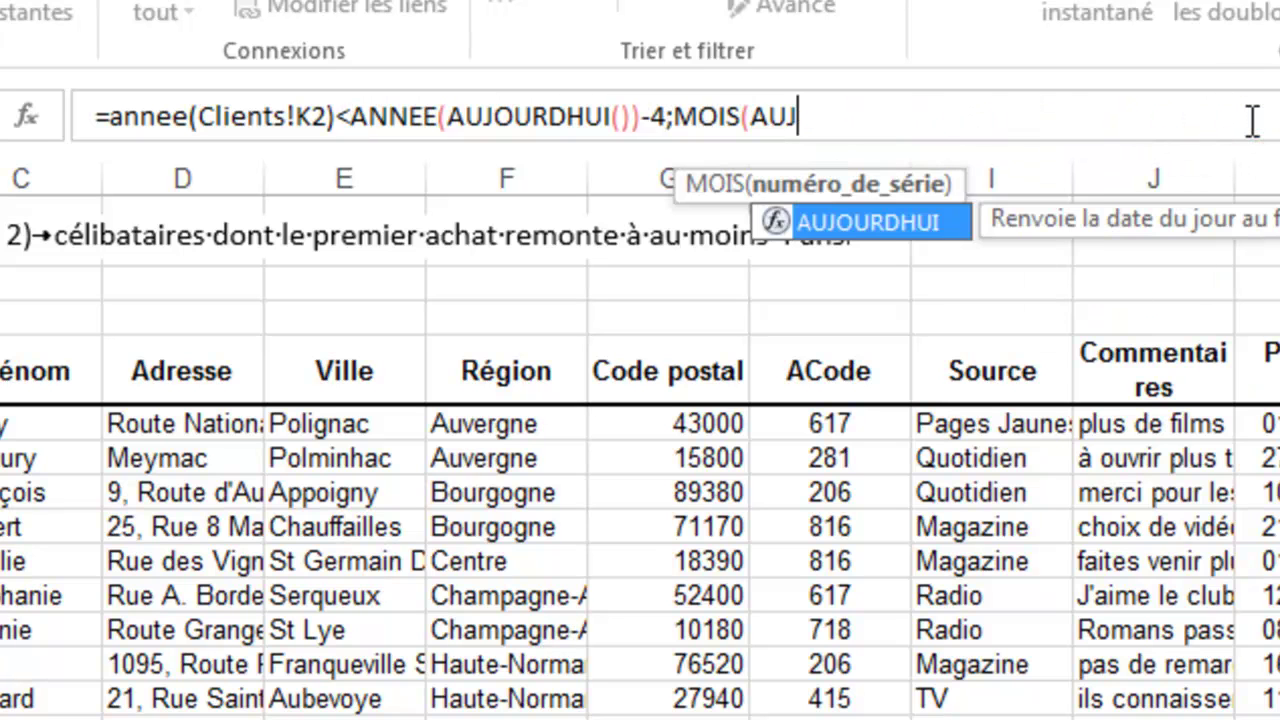
key(BackSpace)
key(BackSpace)
key(BackSpace)
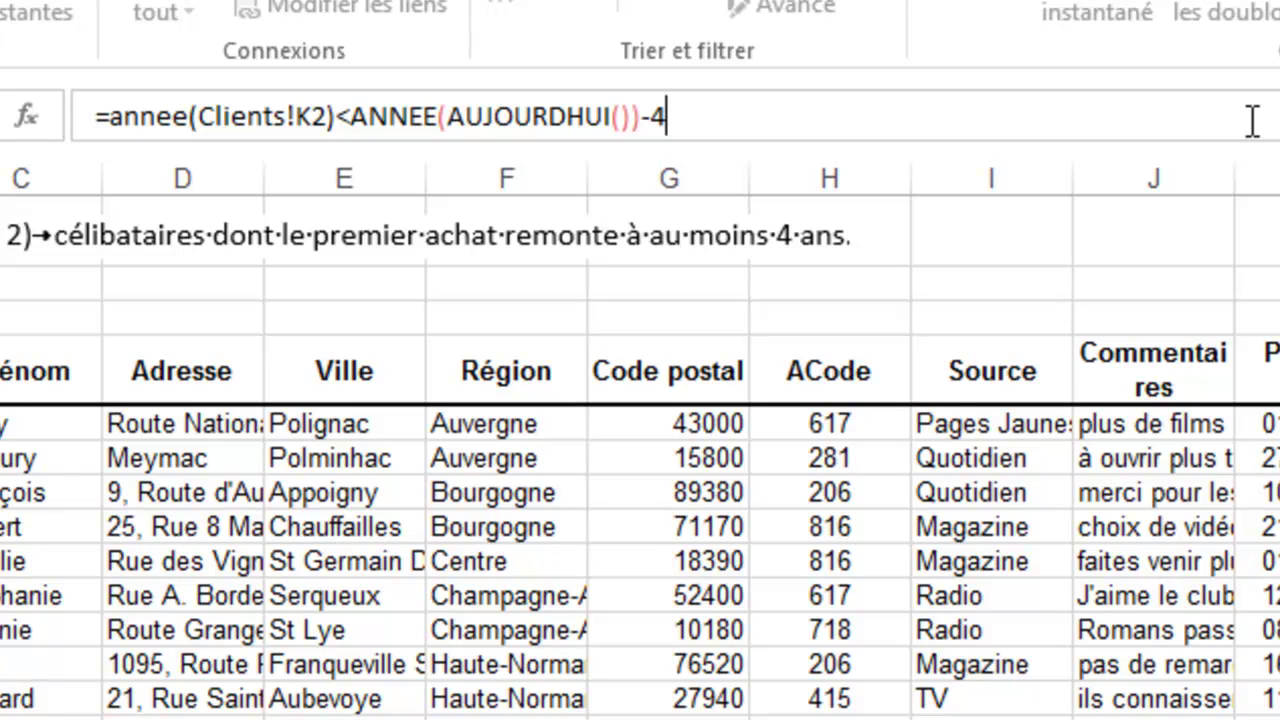
key(Return)
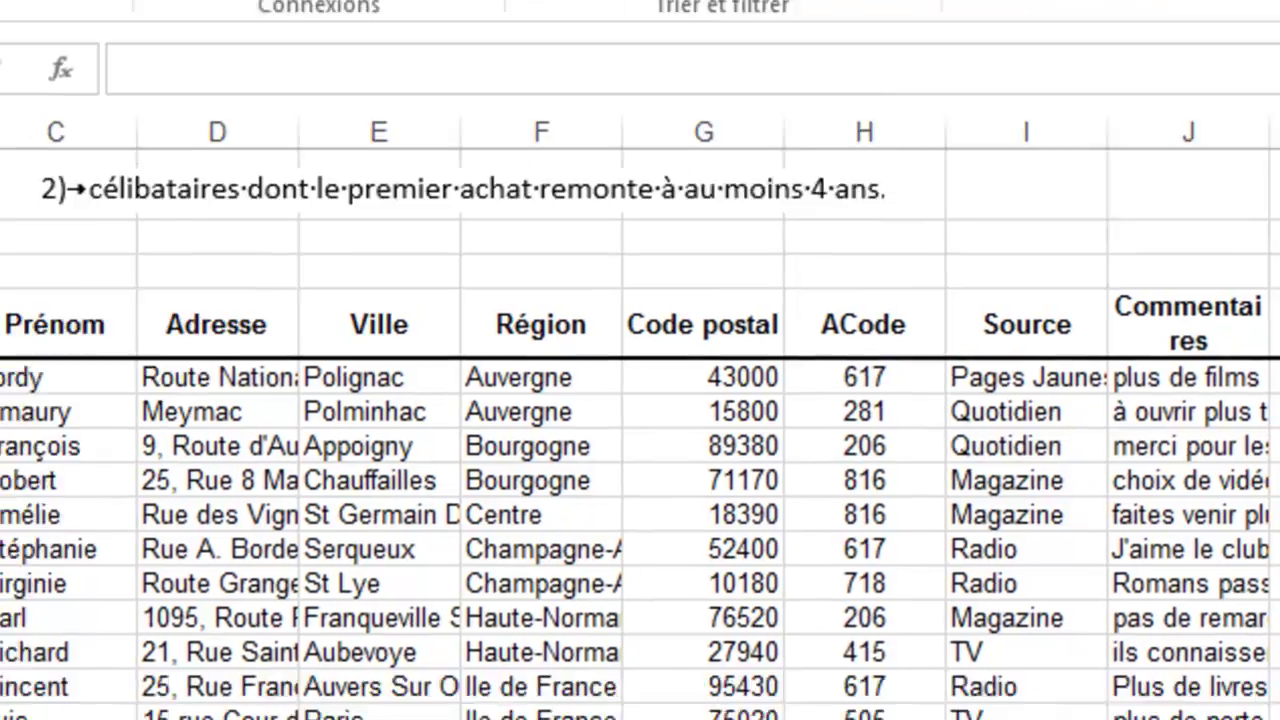
click(77, 534)
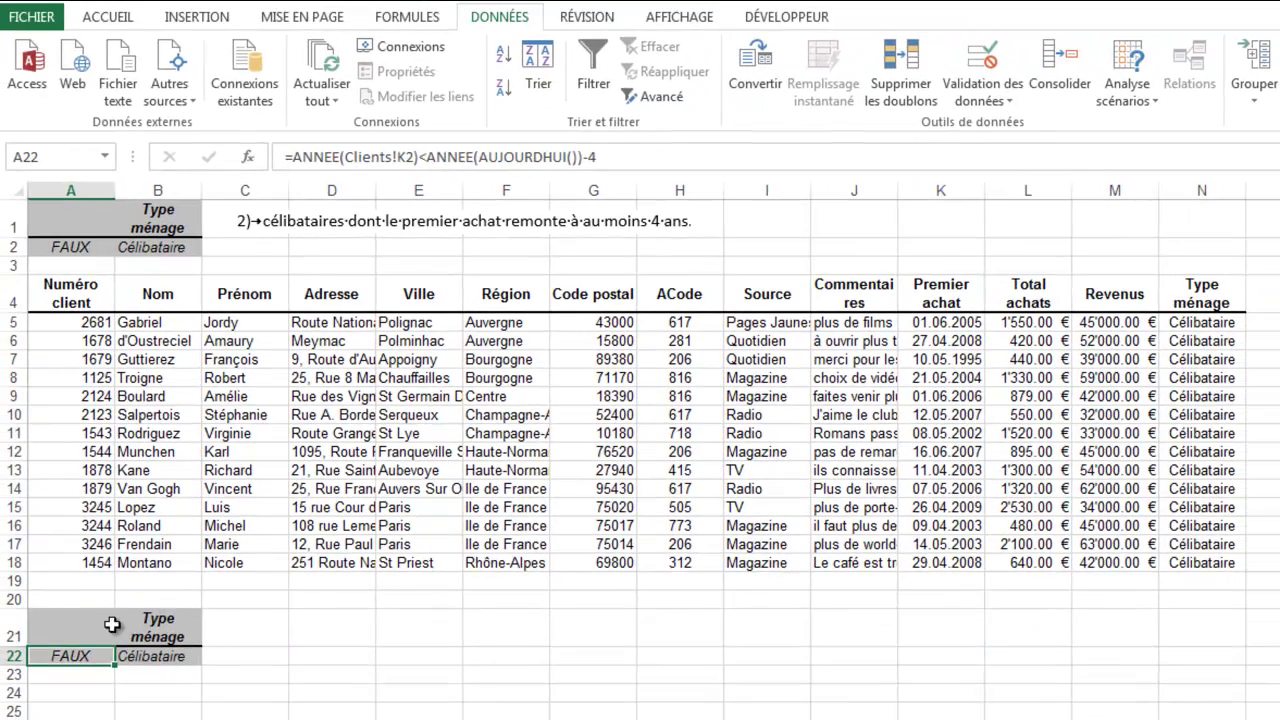
Set up an advanced filter that copies to another location, using Clients!A1:N36 as the list range for the copied criteria block
click(106, 624)
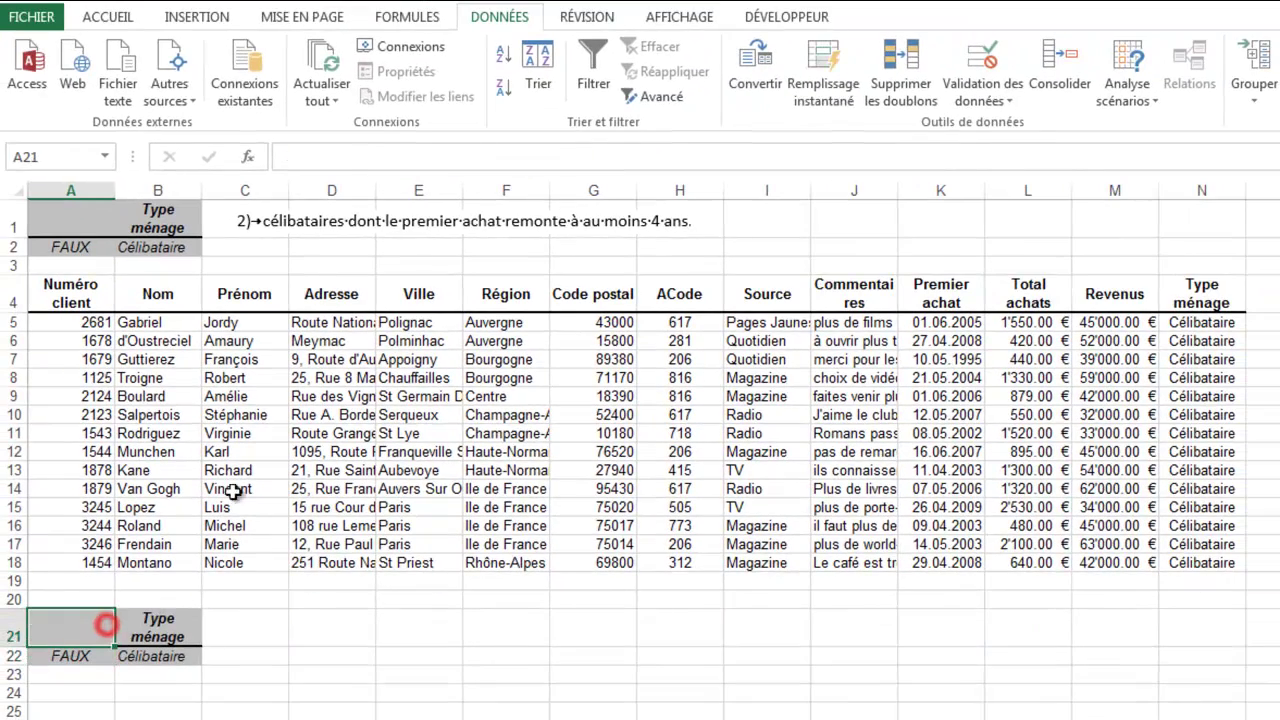
click(652, 100)
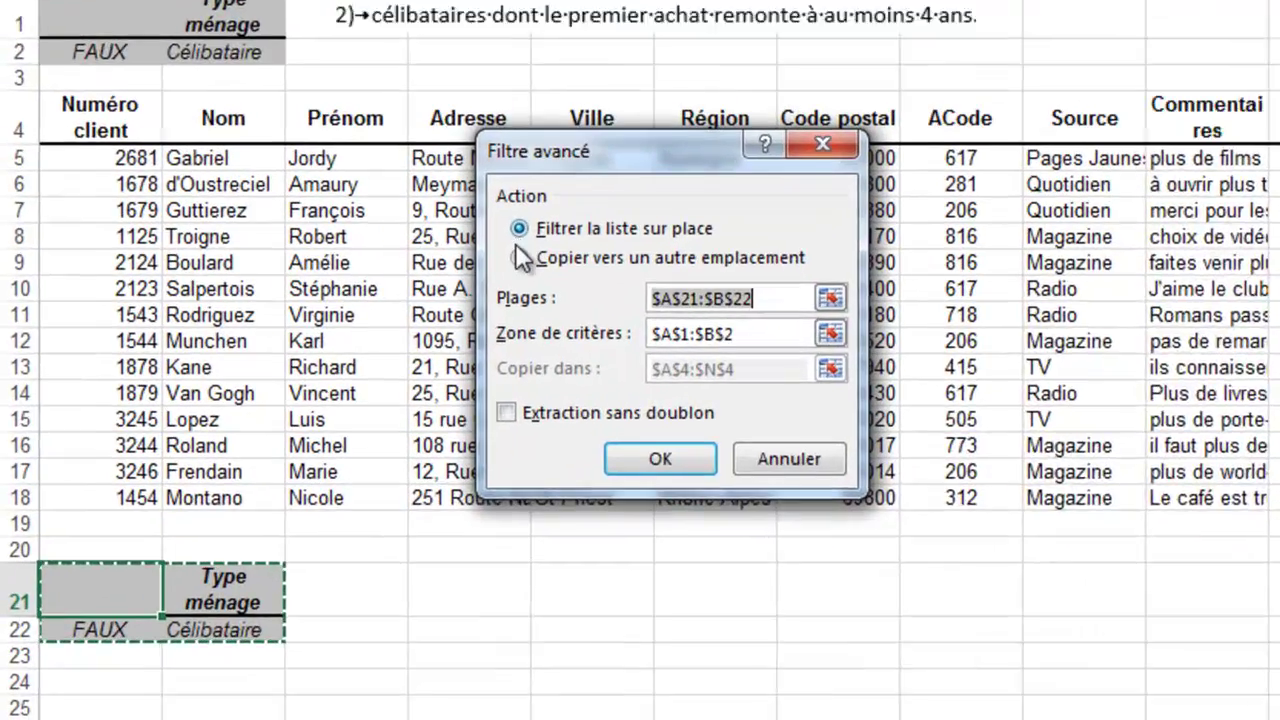
click(365, 392)
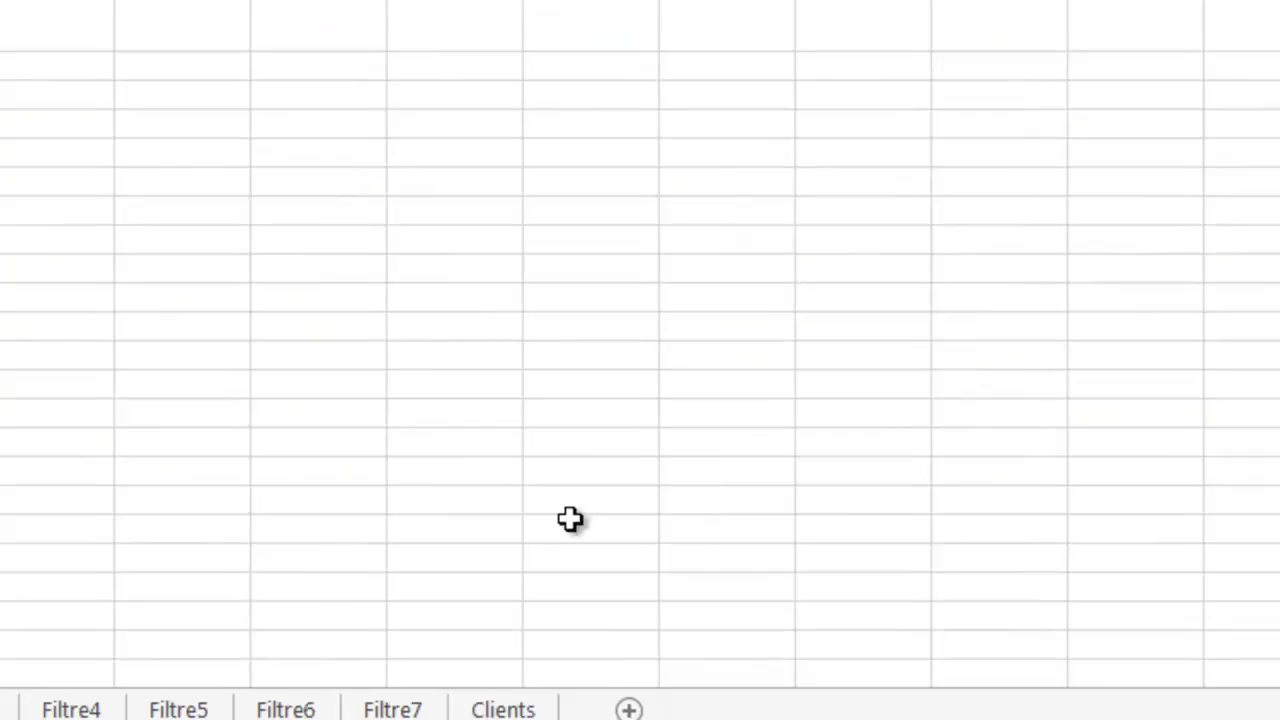
click(485, 705)
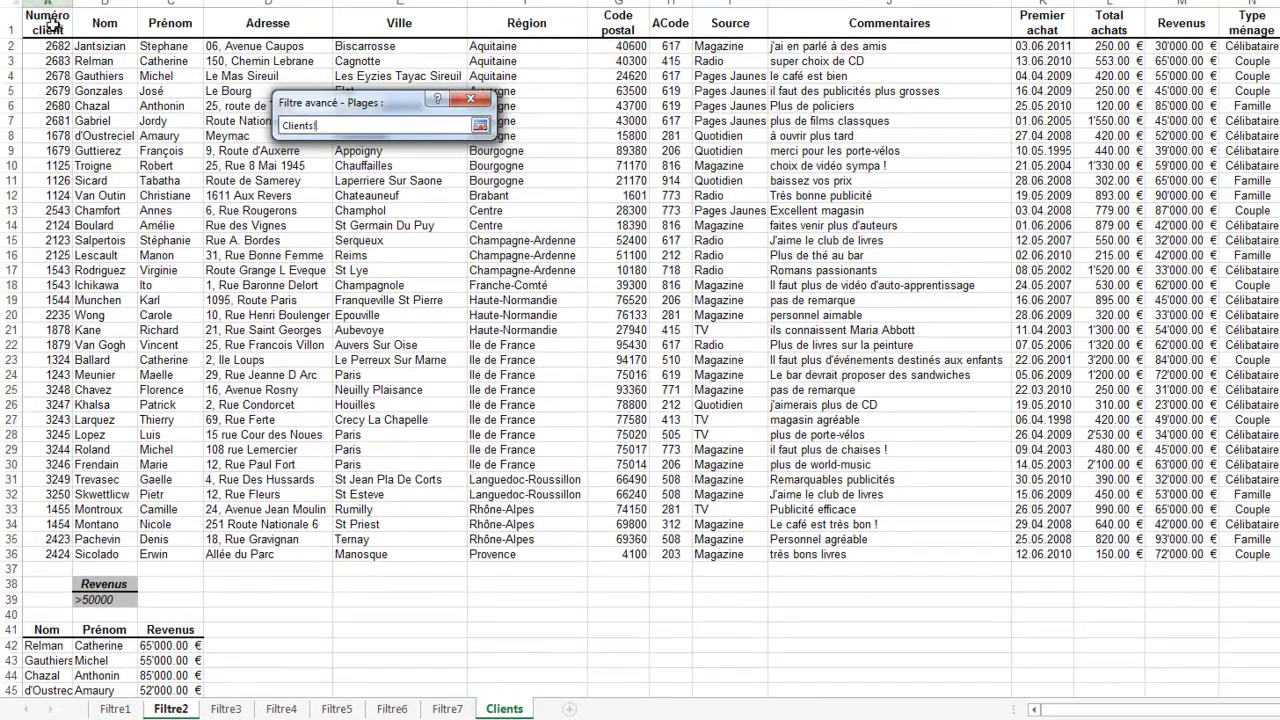
drag(52, 24, 1238, 557)
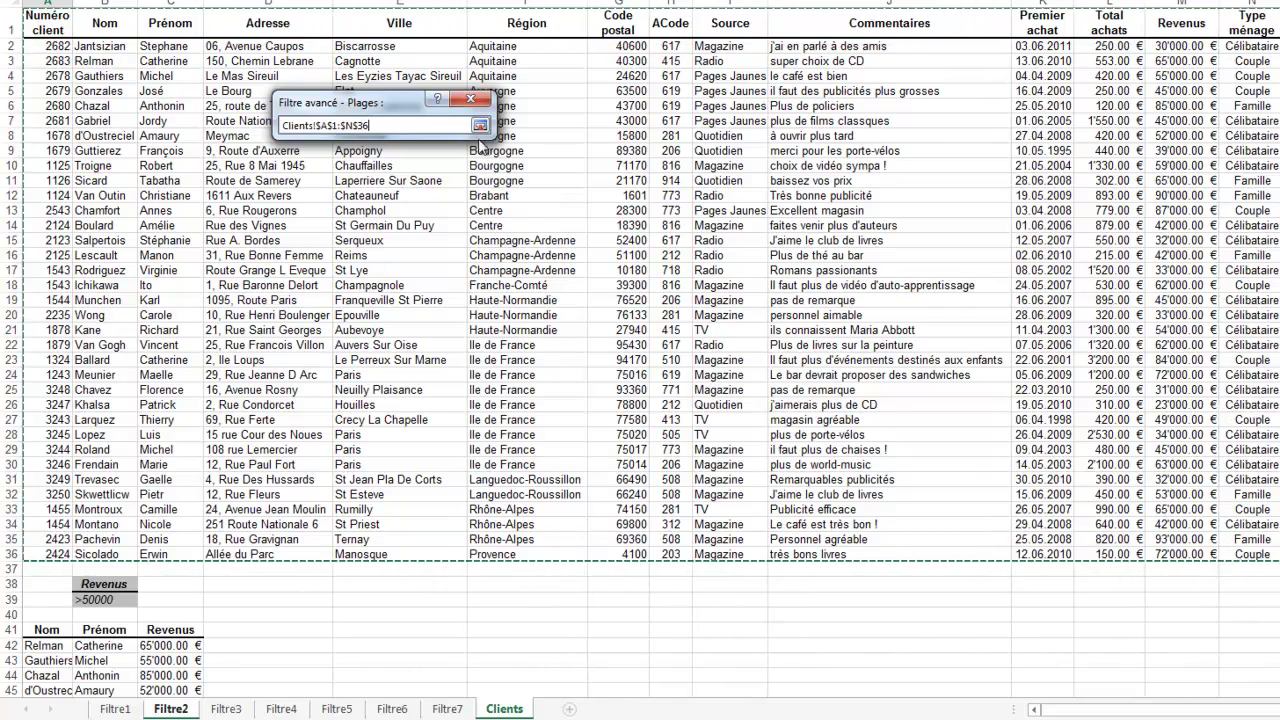
click(480, 124)
Use Filtre2!A21:B22 as the criteria range and Filtre2!A24 as the copy destination, and run the advanced filter
click(509, 220)
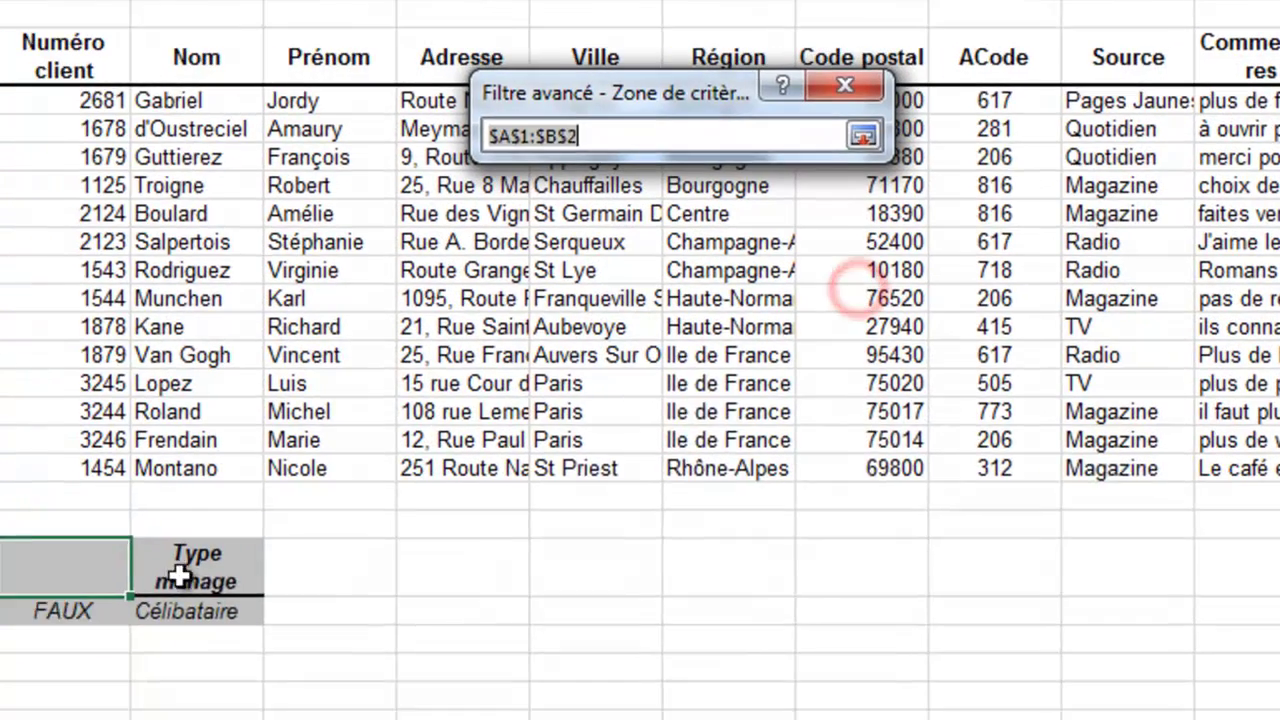
drag(20, 572, 230, 615)
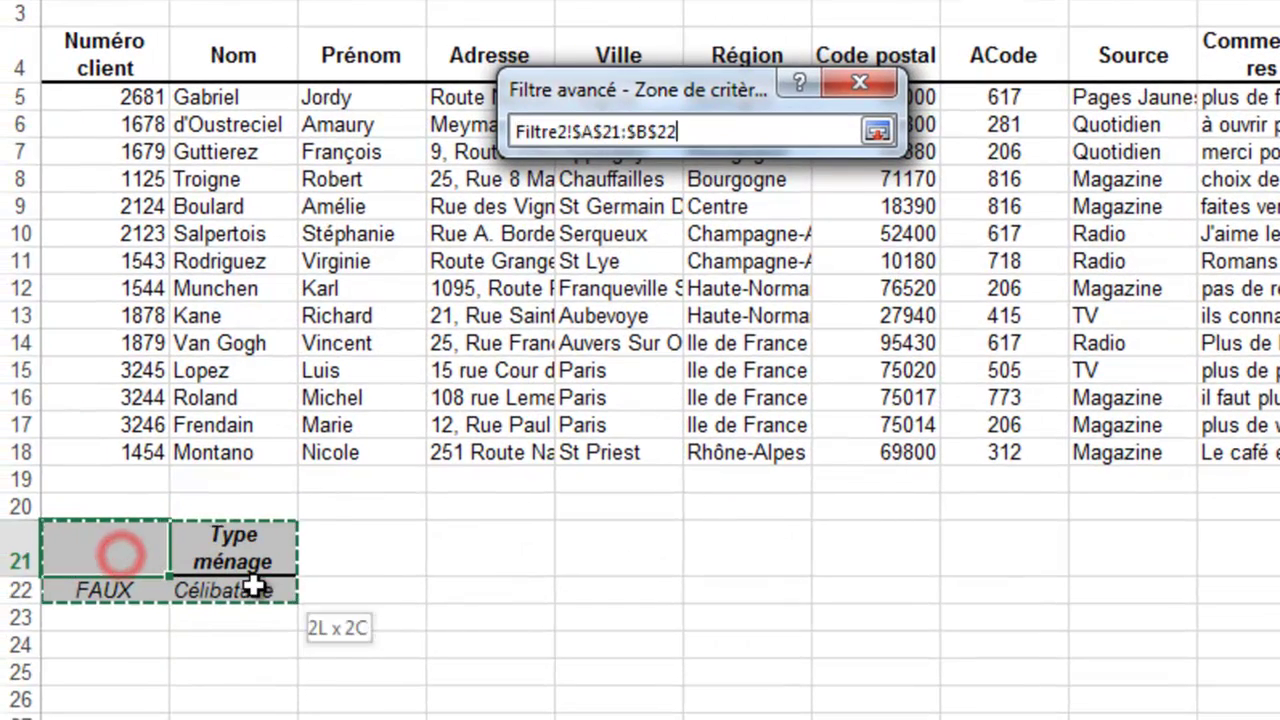
click(877, 131)
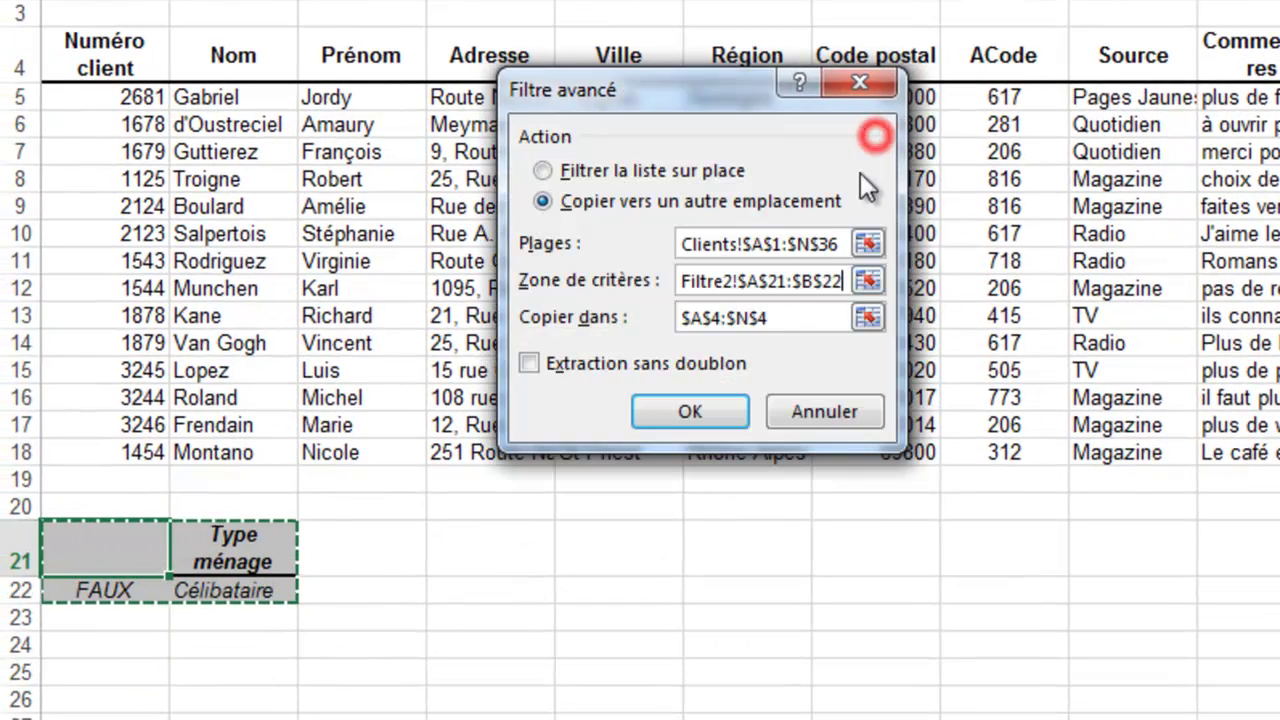
click(866, 318)
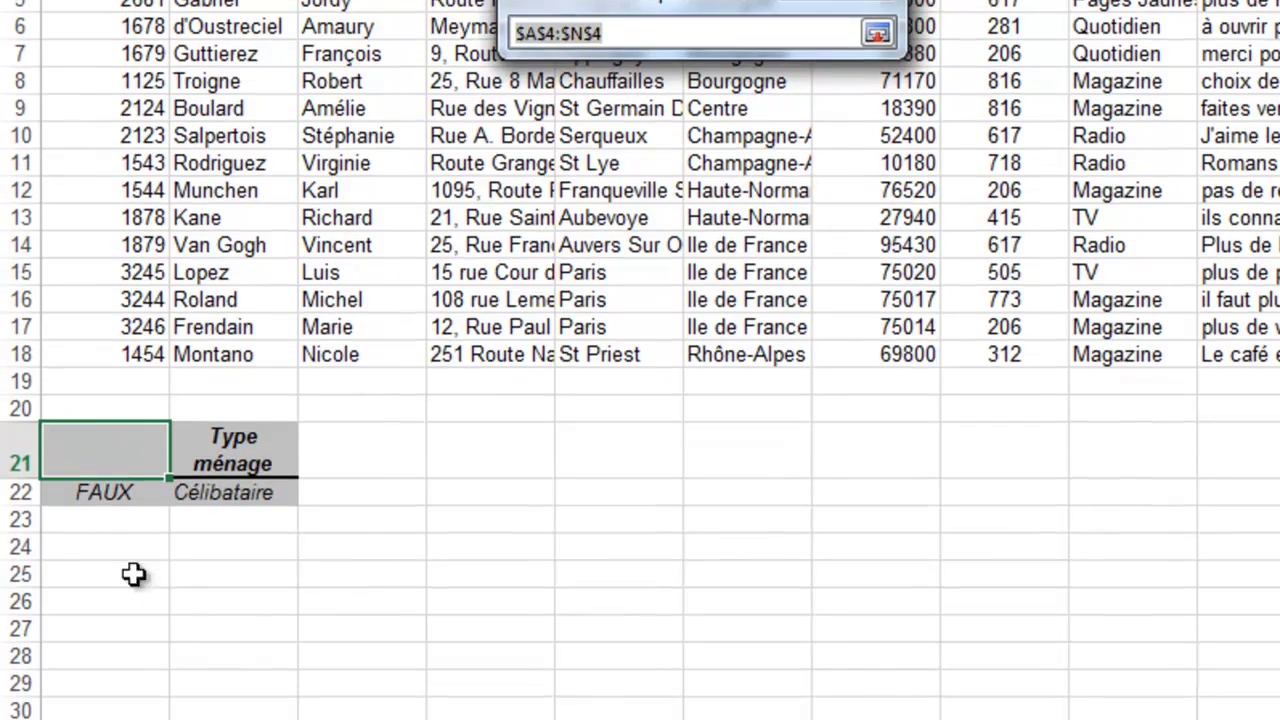
click(117, 550)
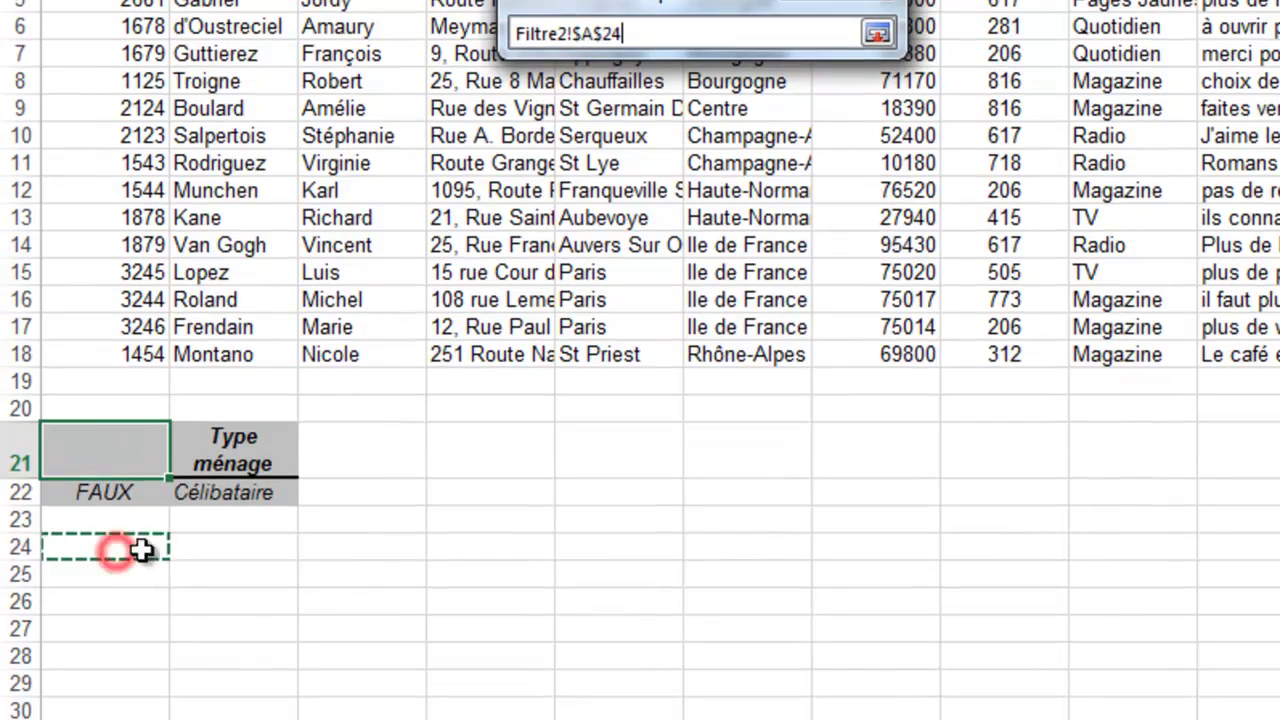
click(877, 33)
click(668, 312)
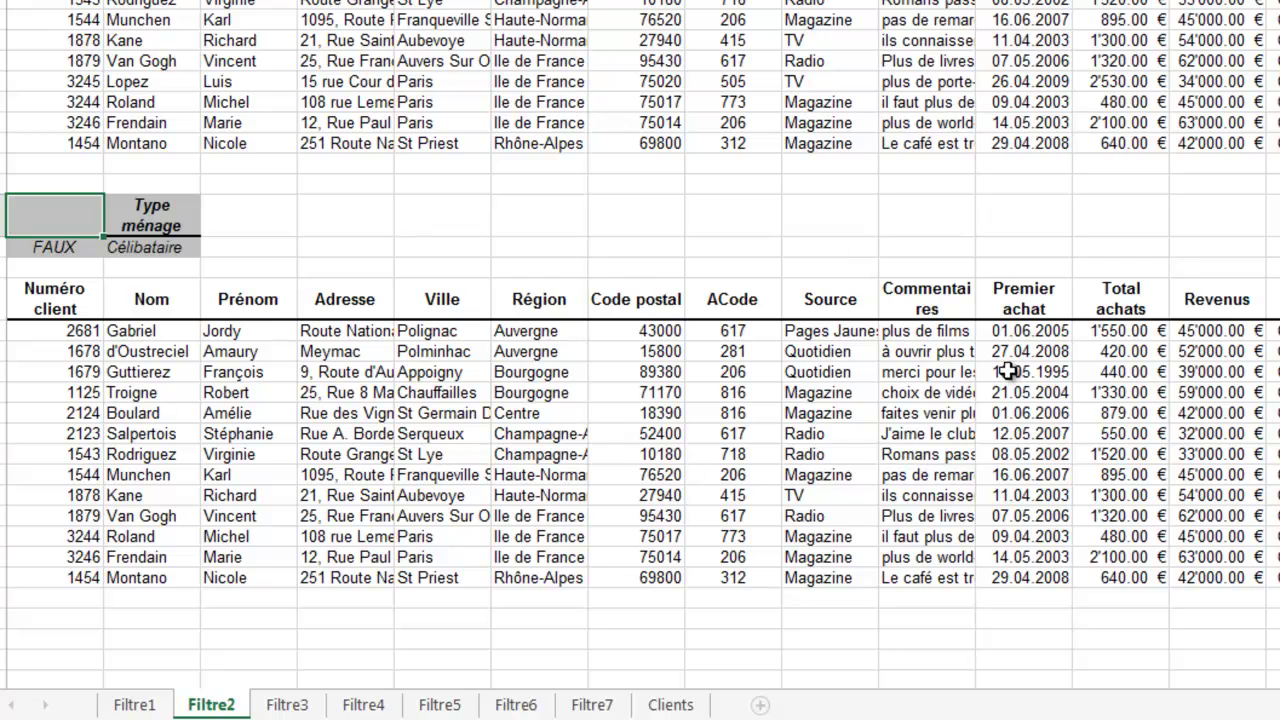
Delete rows 24 to 37 holding the second extraction on Filtre2
scroll(1005, 372, down, 2)
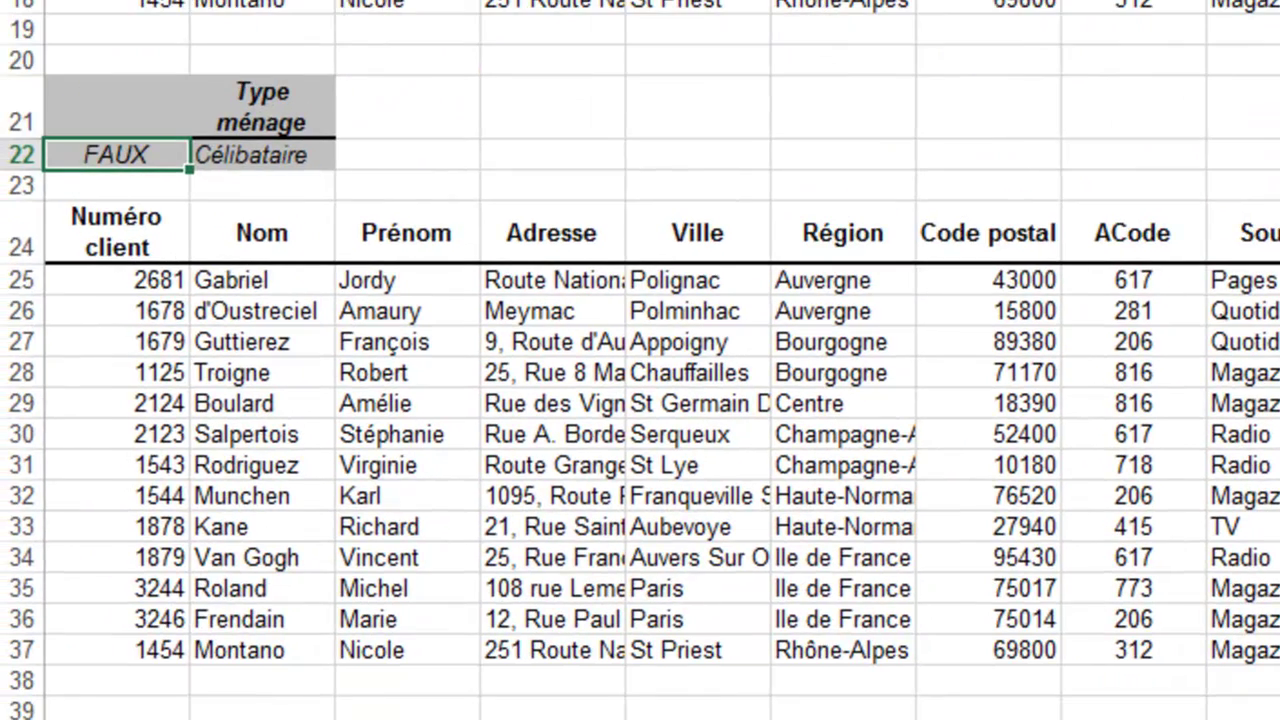
drag(10, 240, 10, 650)
right_click(18, 612)
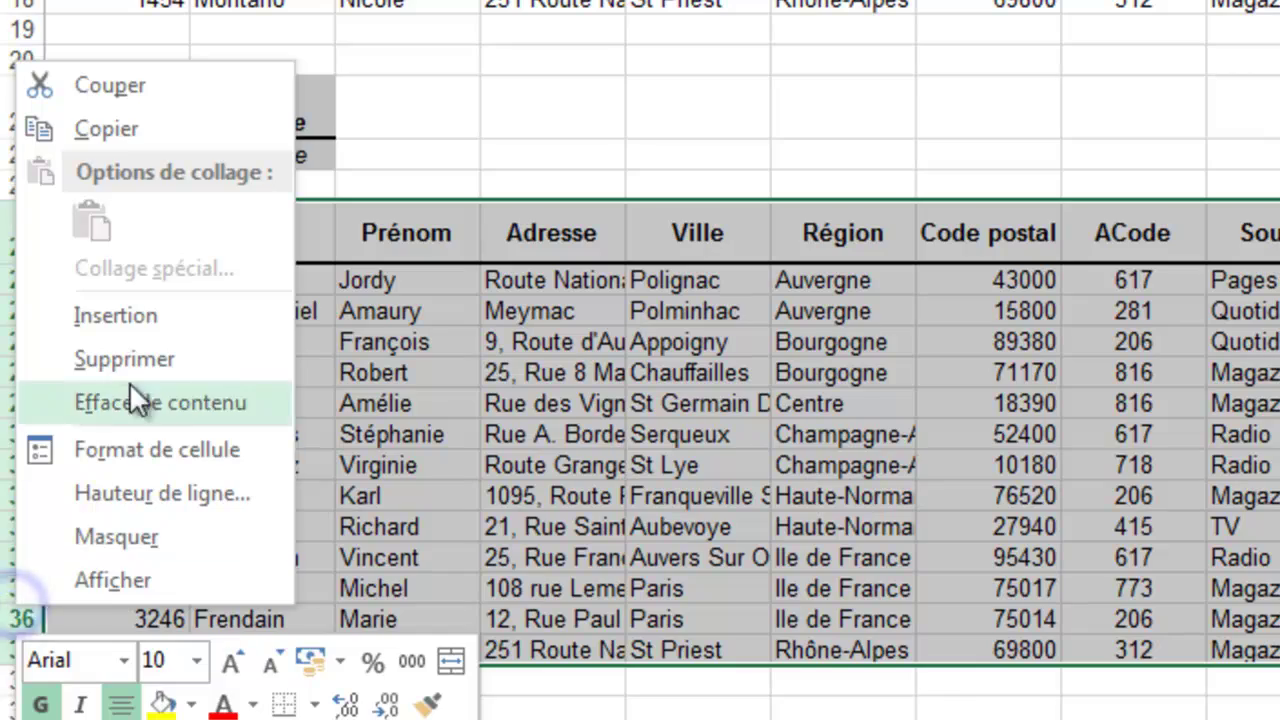
click(158, 360)
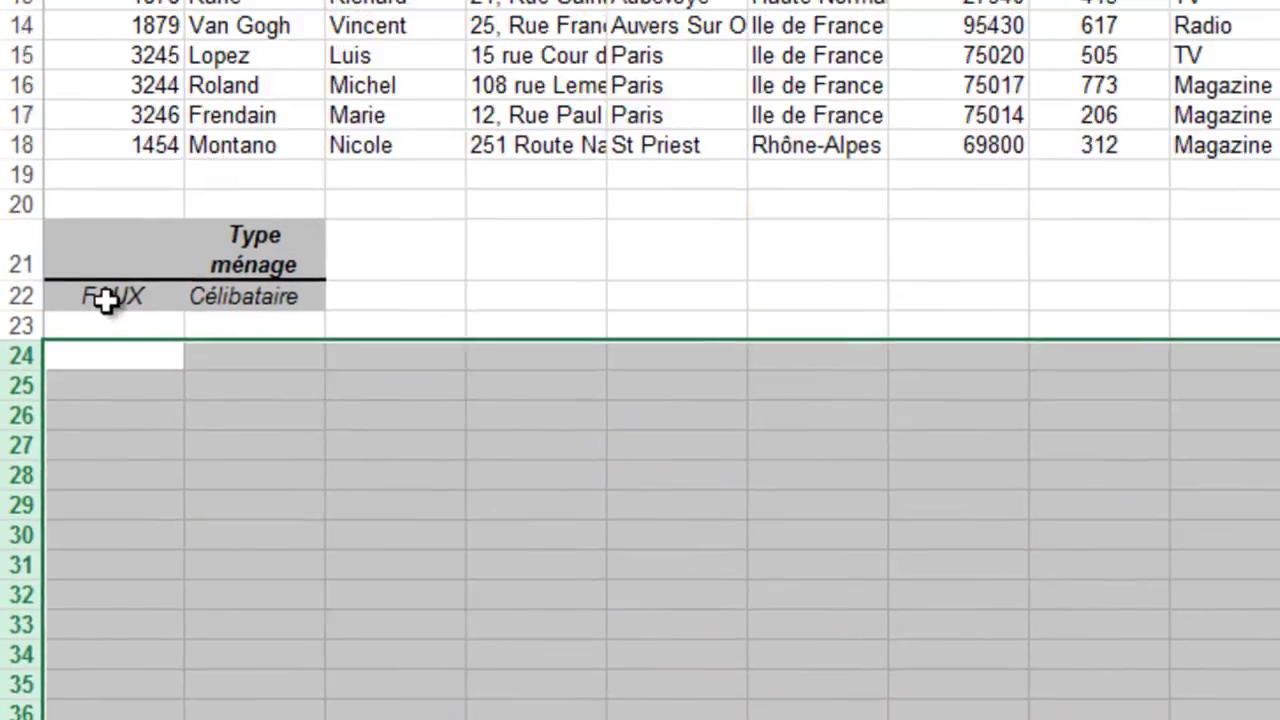
Change the comparison operator in the A22 criteria formula to <=
click(110, 154)
click(580, 15)
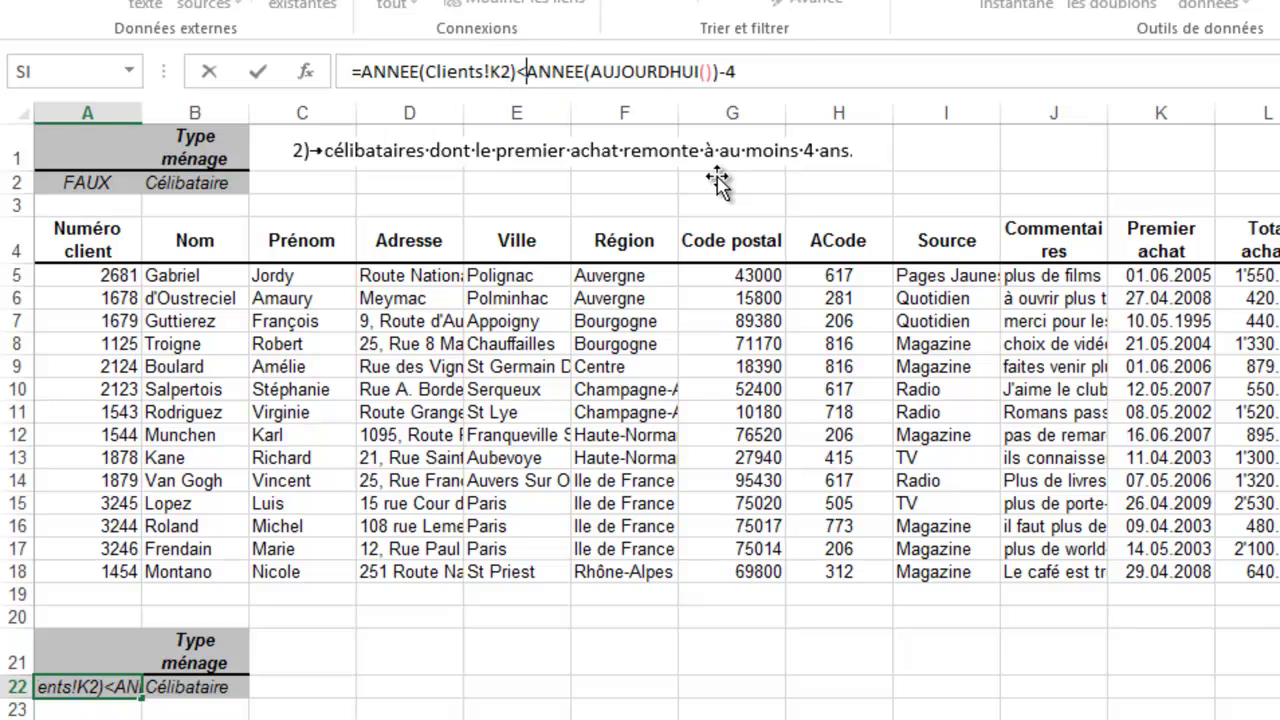
text(=)
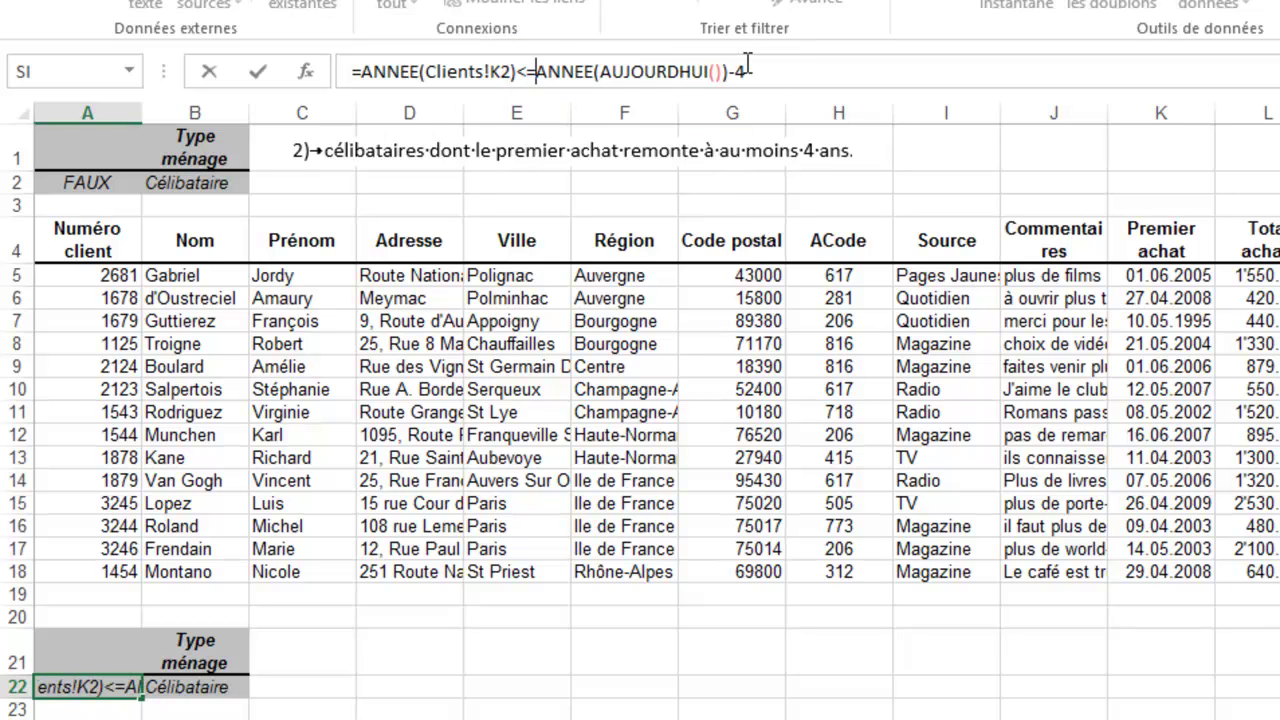
key(Return)
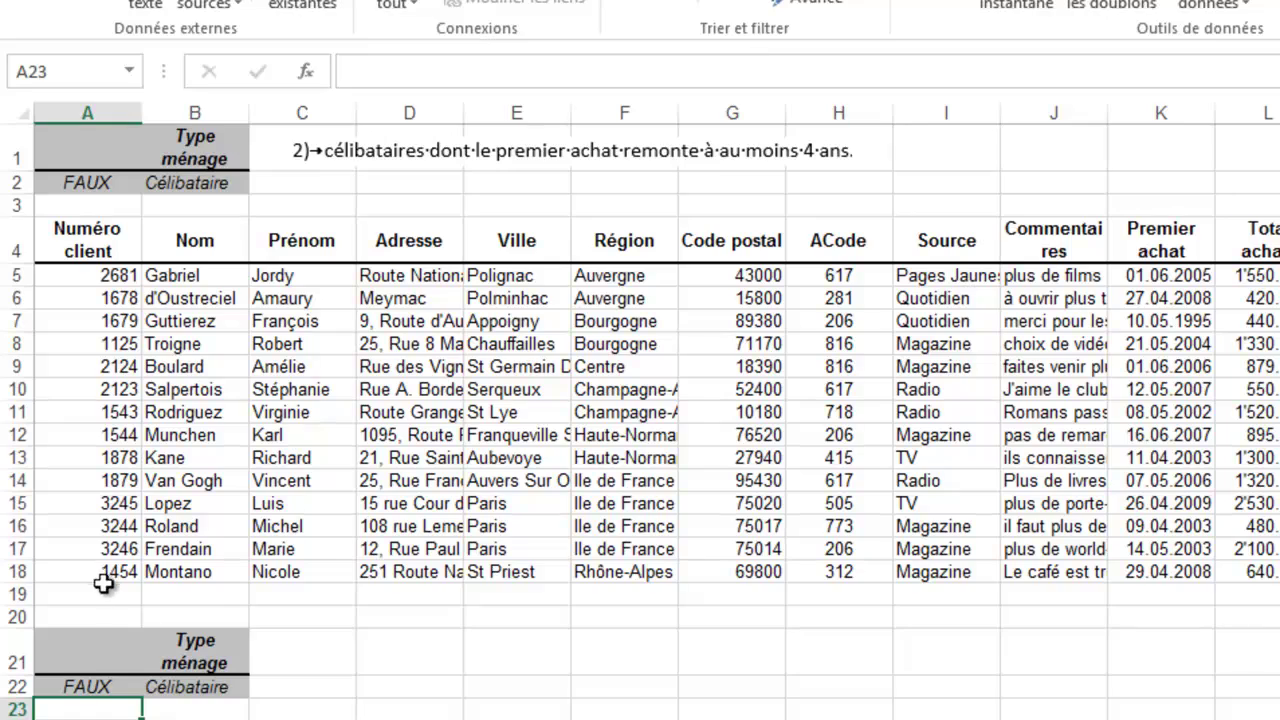
Set up an advanced filter from the copied criteria block that copies to another location, with Clients!A1:N36 as the list range
click(130, 635)
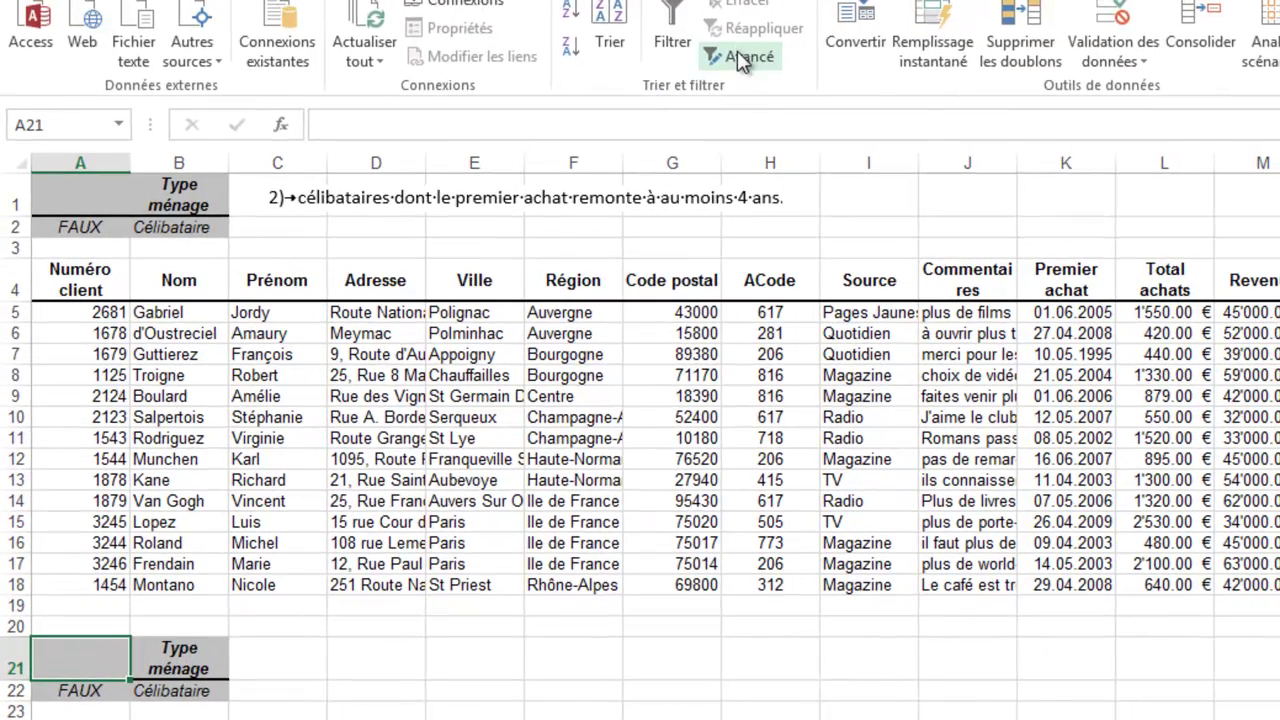
click(803, 1)
click(418, 392)
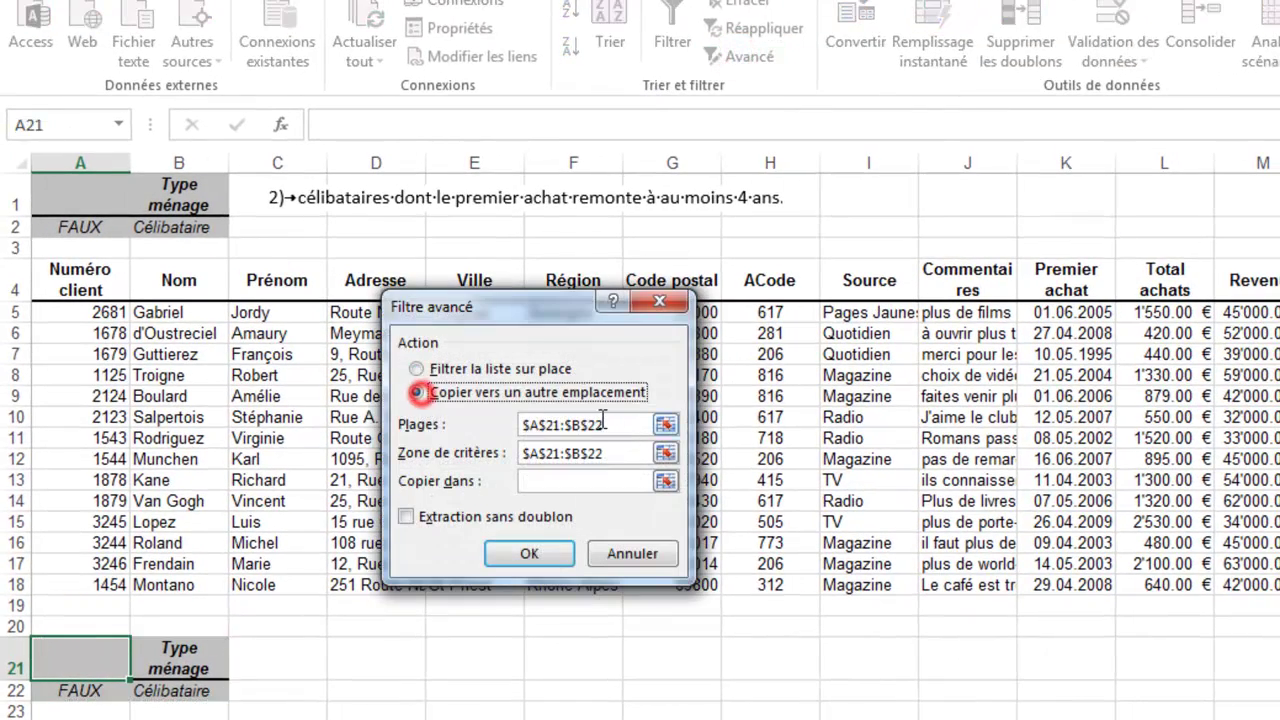
click(666, 426)
key(ctrl+Page_Up)
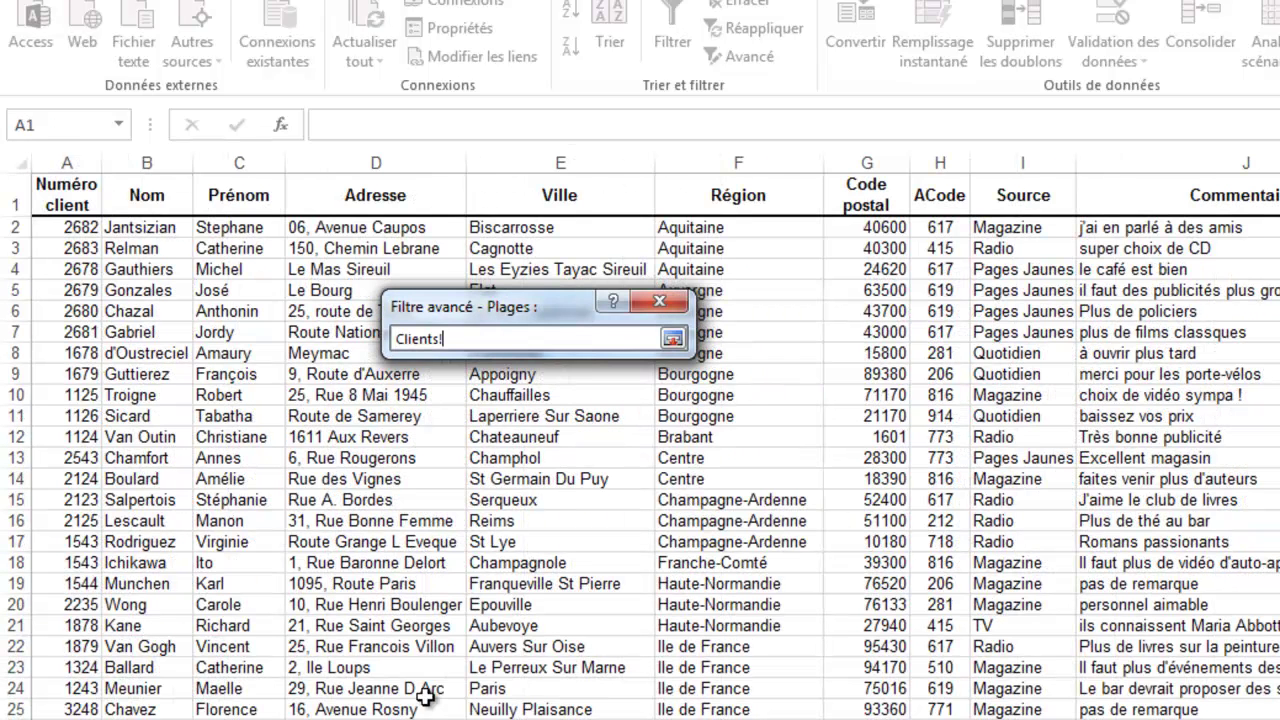
drag(90, 203, 143, 194)
key(ctrl+shift+Right)
key(ctrl+shift+Down)
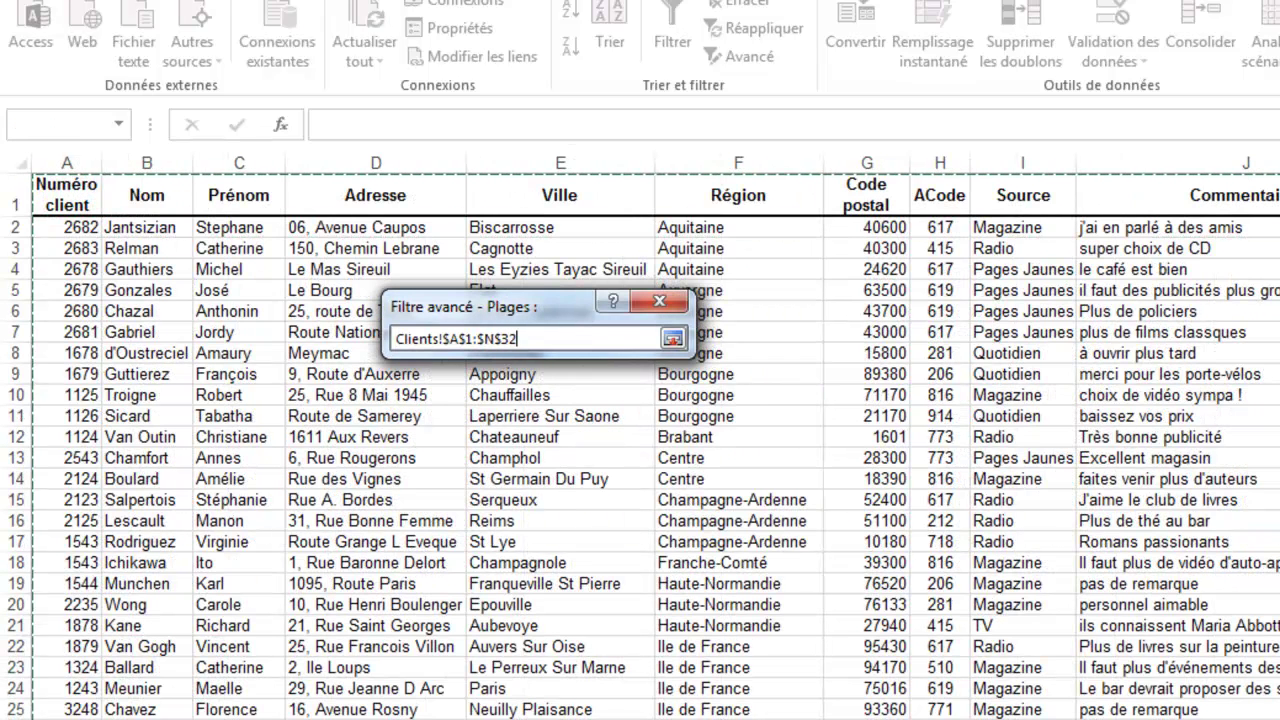
click(674, 339)
Extract with Filtre2!A21:B22 as the criteria range and Filtre2!A24 as the destination, and check the first-purchase dates against the first criteria formula
click(665, 453)
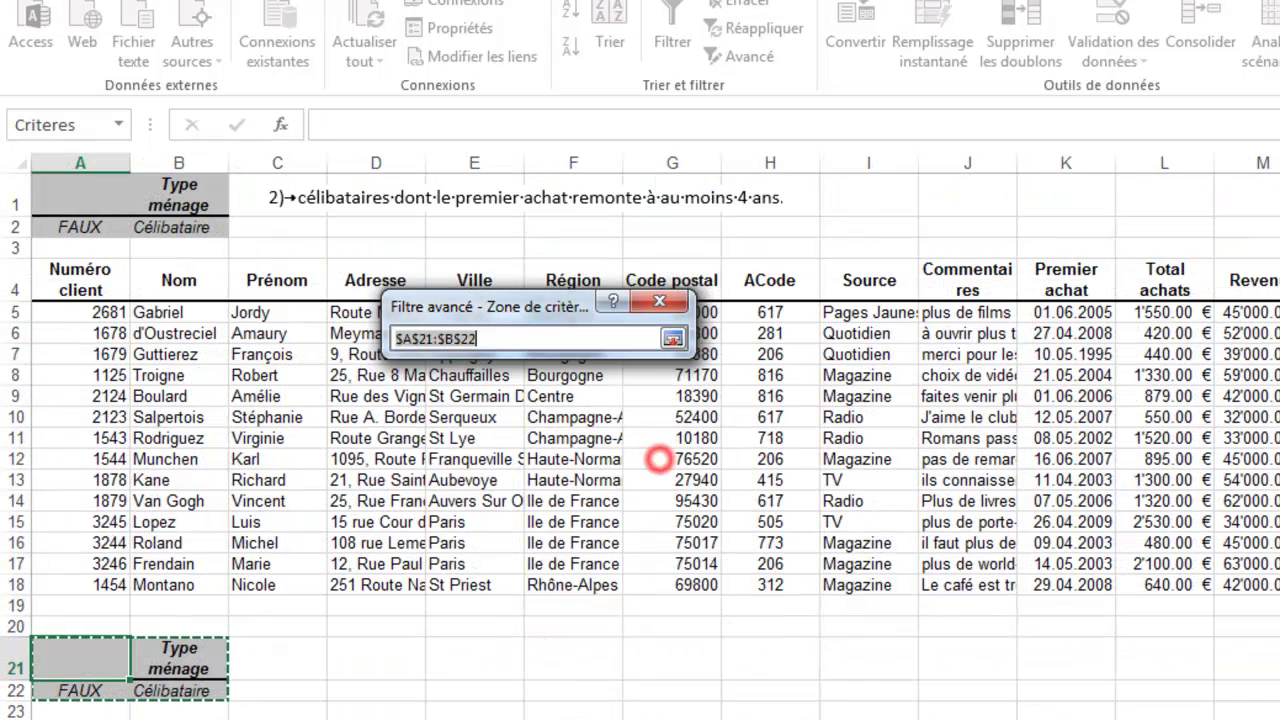
drag(70, 667, 171, 691)
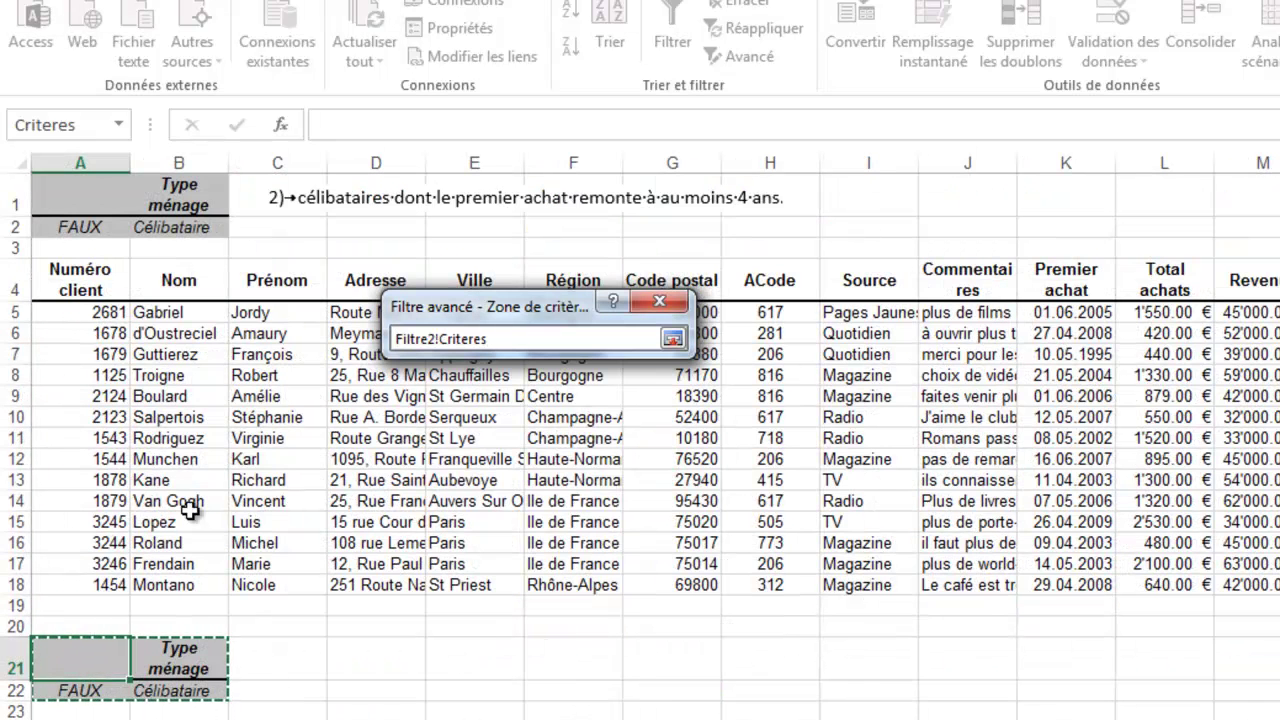
click(672, 339)
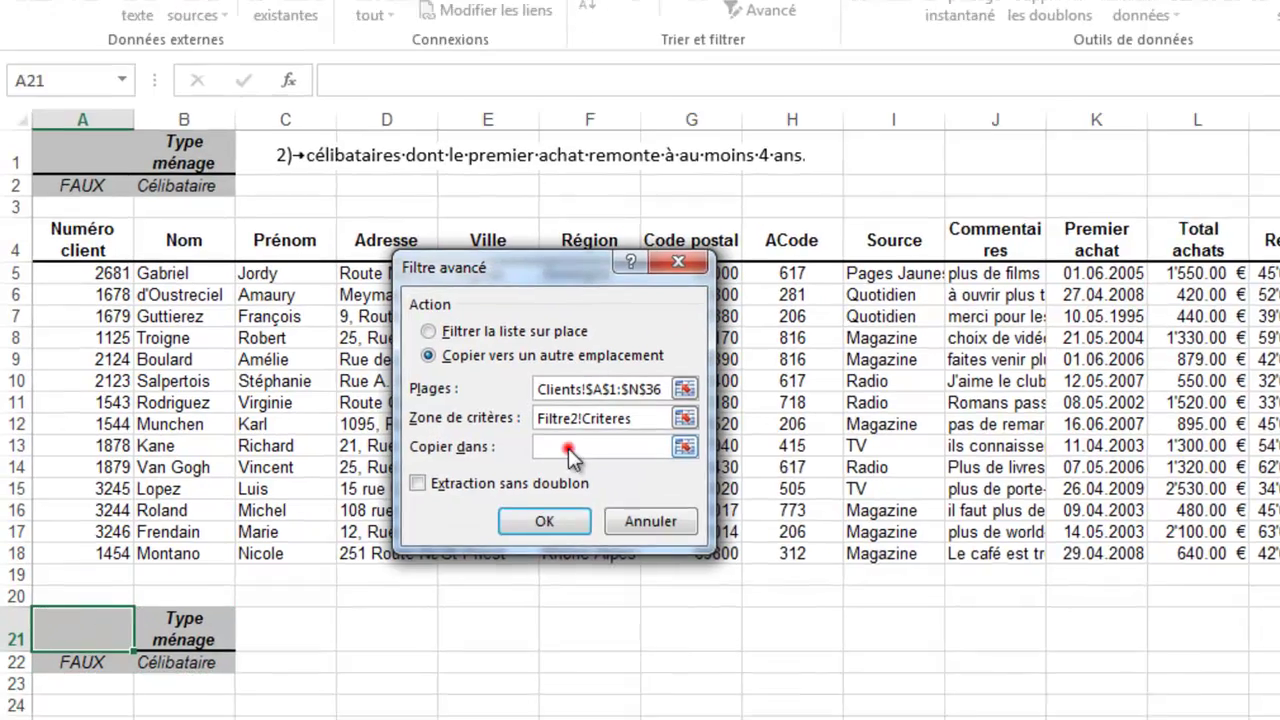
click(600, 481)
click(93, 719)
click(638, 325)
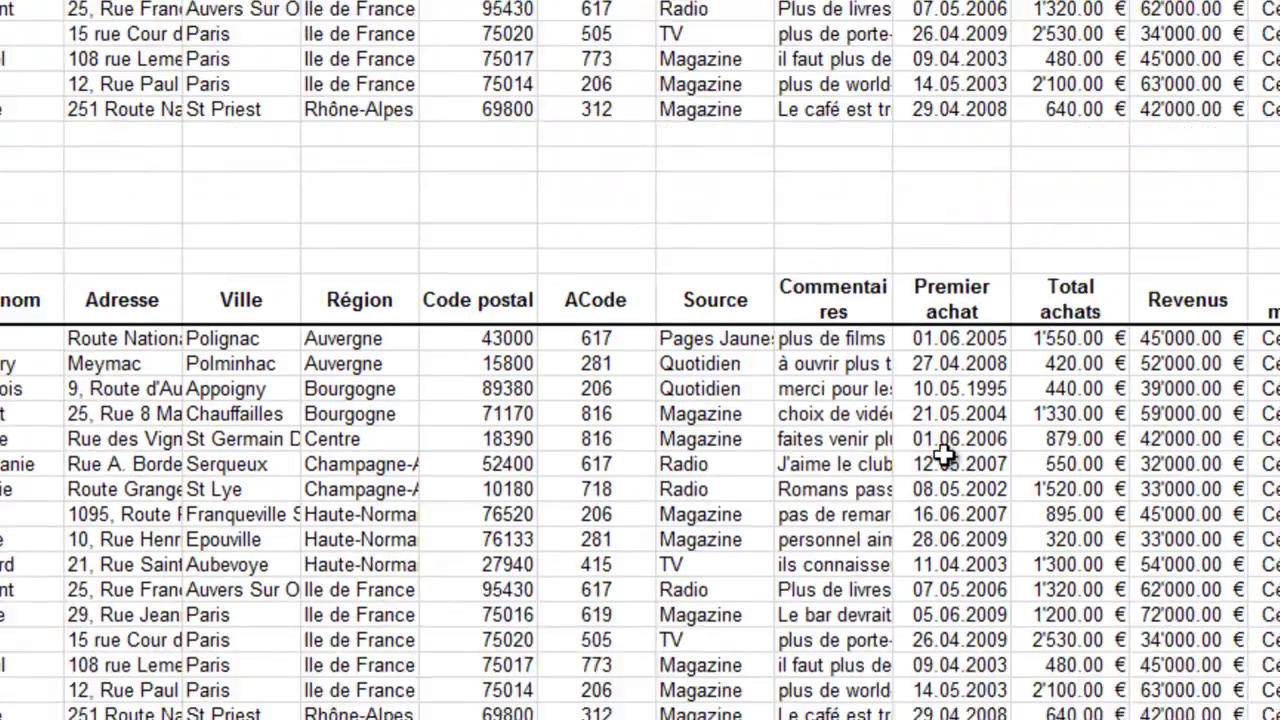
scroll(930, 335, down, 3)
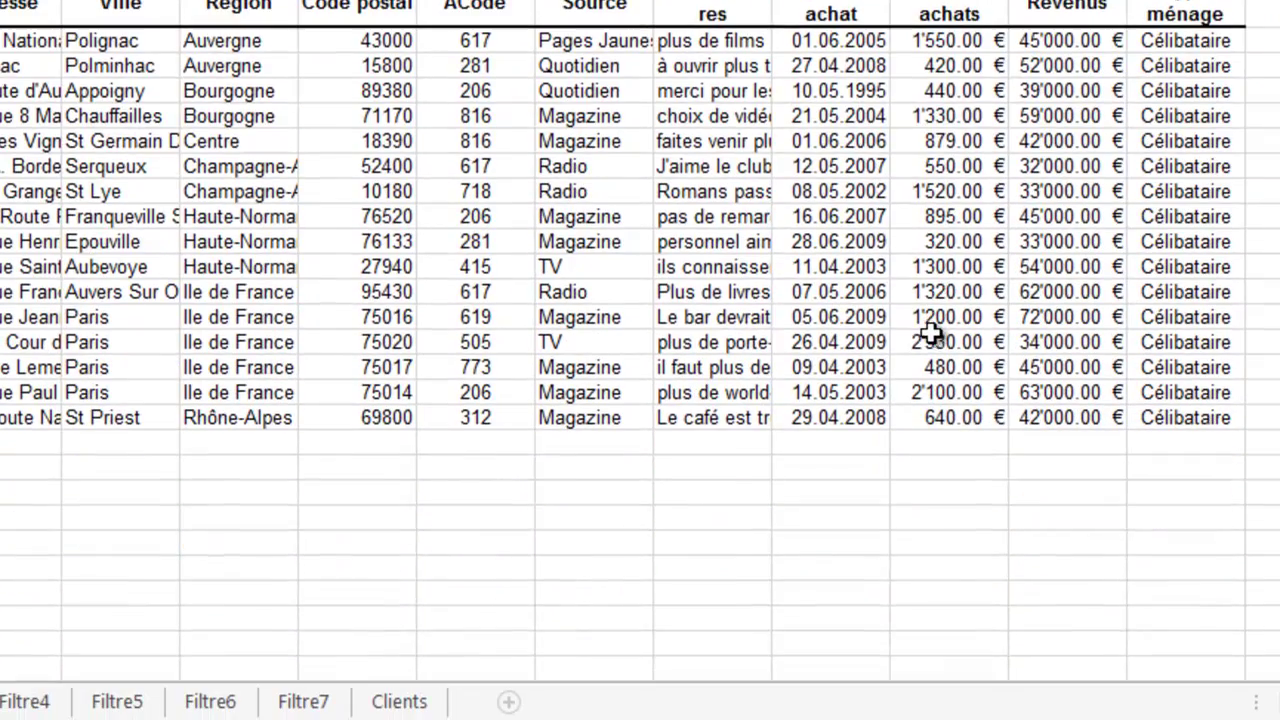
click(848, 316)
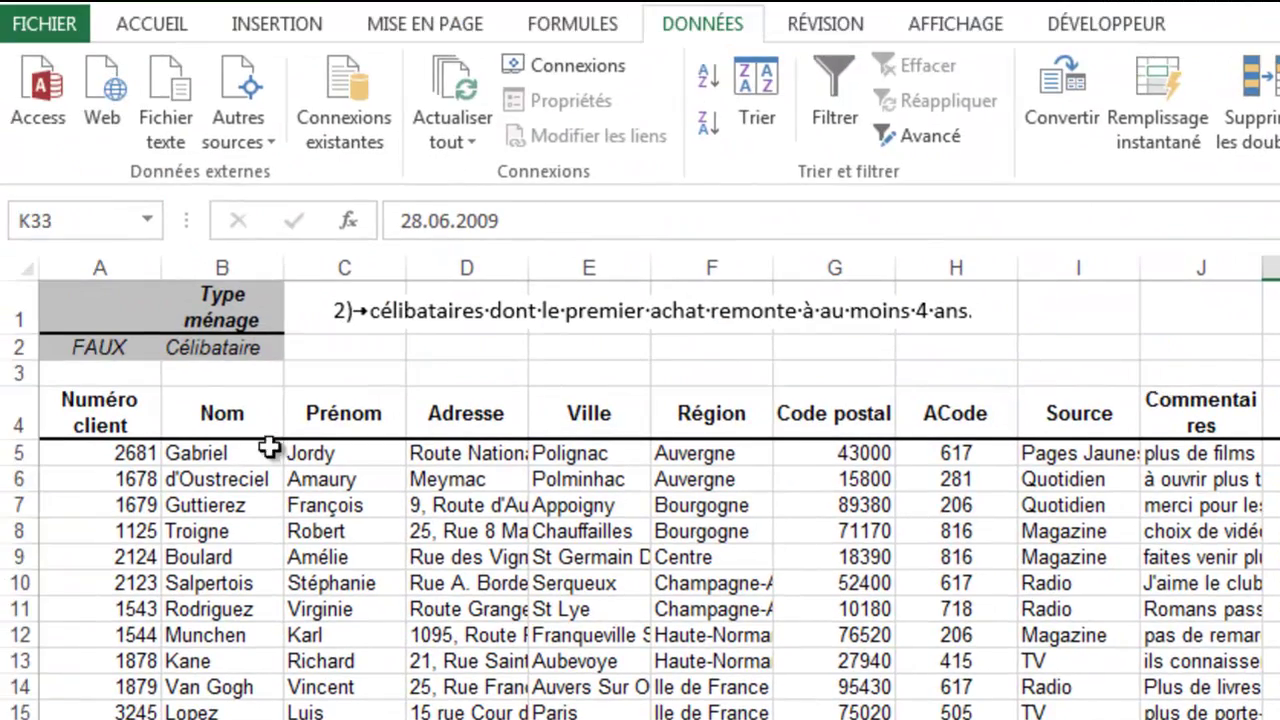
click(92, 347)
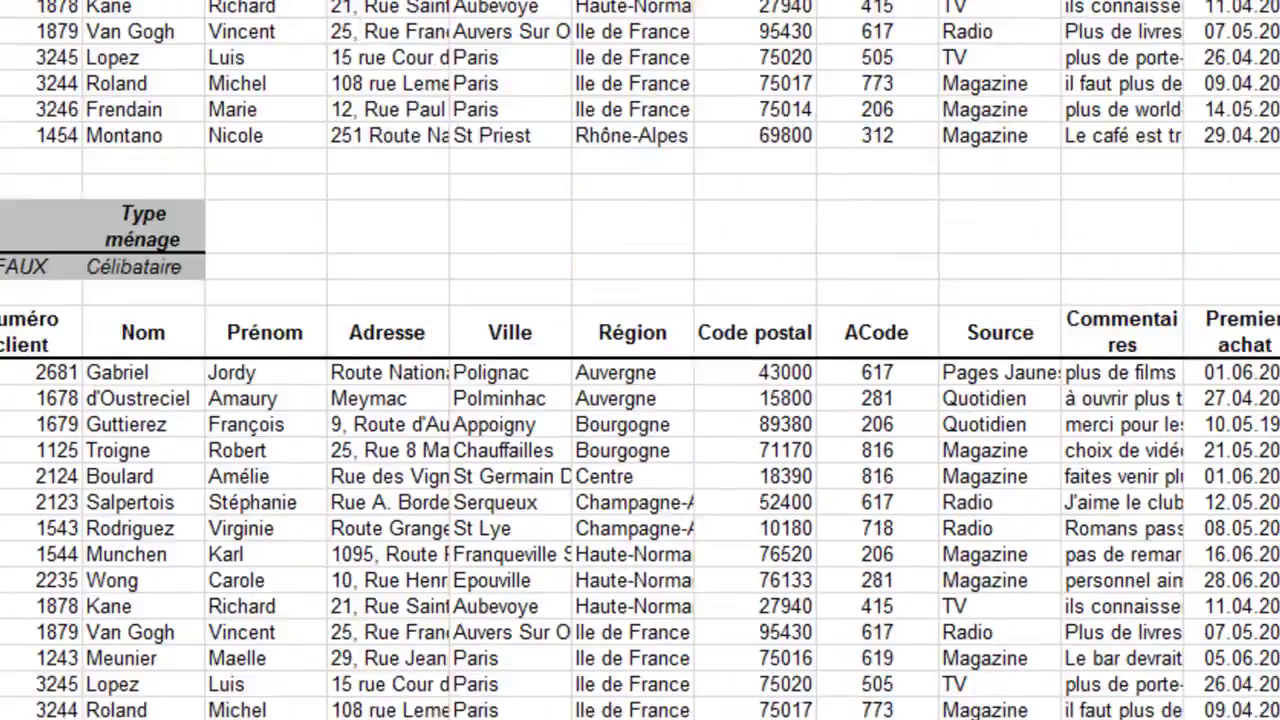
On sheet Filtre3, set up an advanced filter that copies to another location, using Clients!A1:N36 as the list range
click(300, 711)
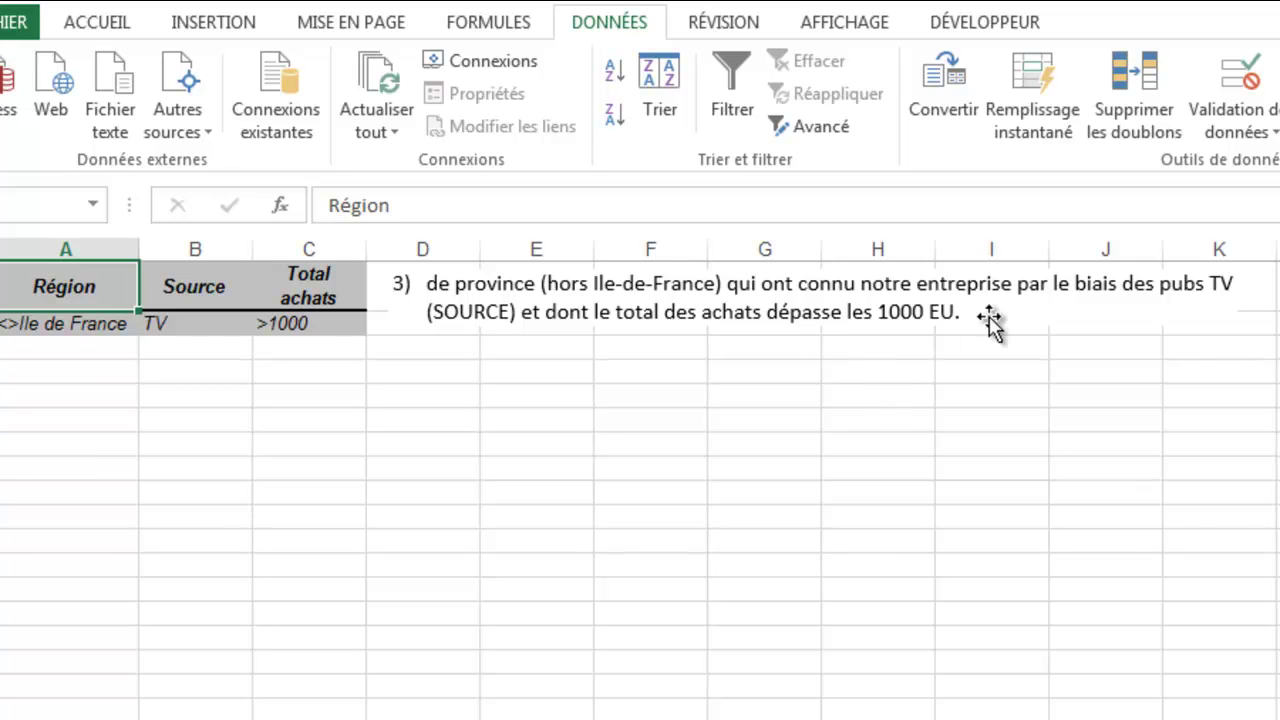
drag(51, 290, 289, 323)
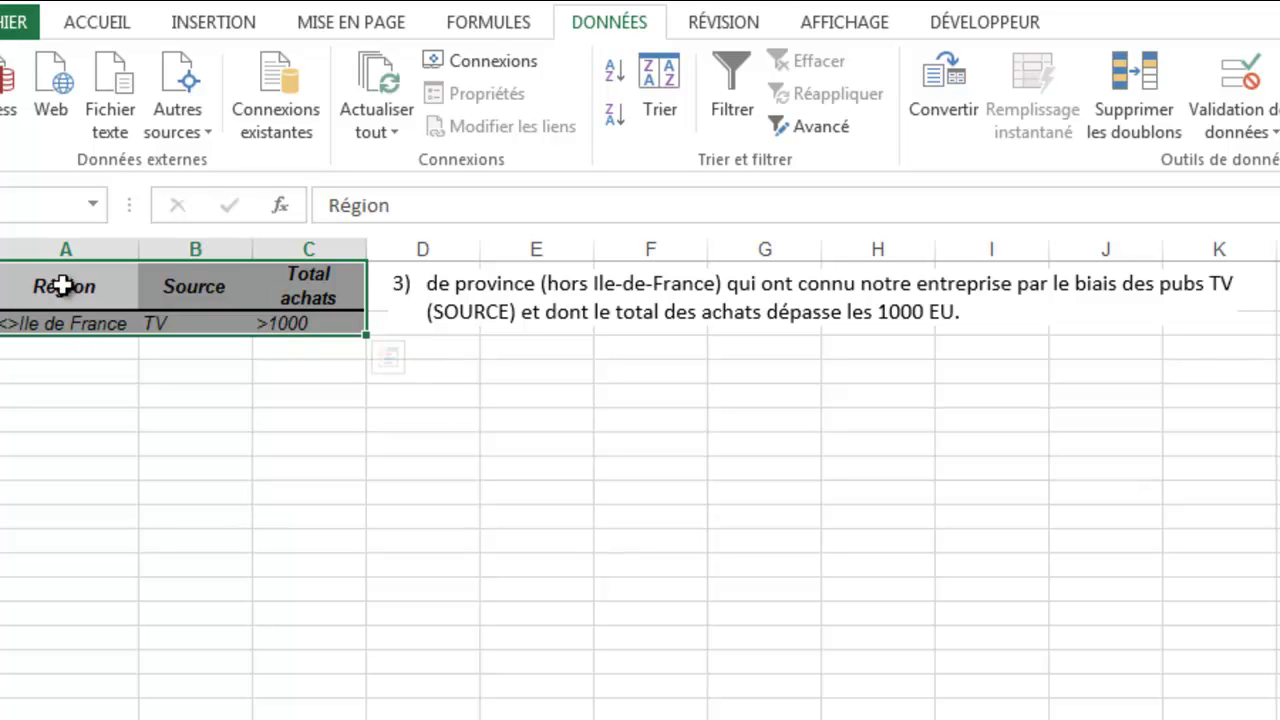
click(74, 446)
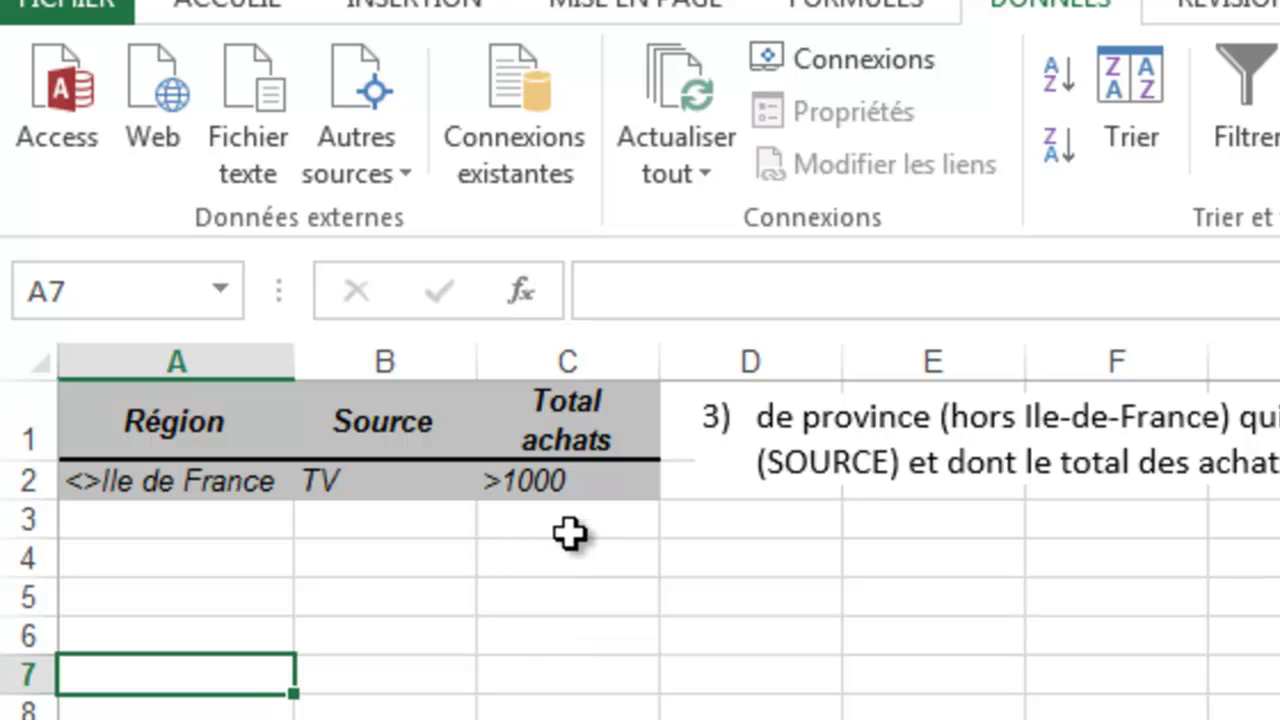
click(182, 422)
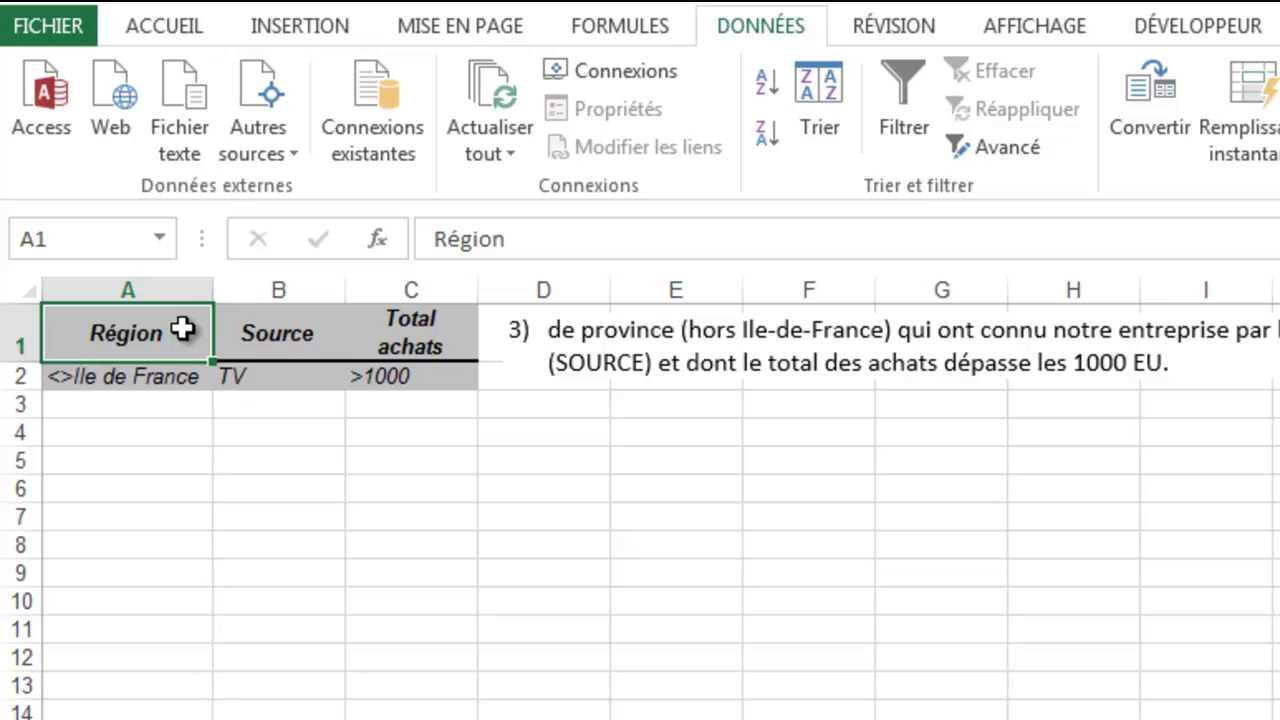
click(988, 147)
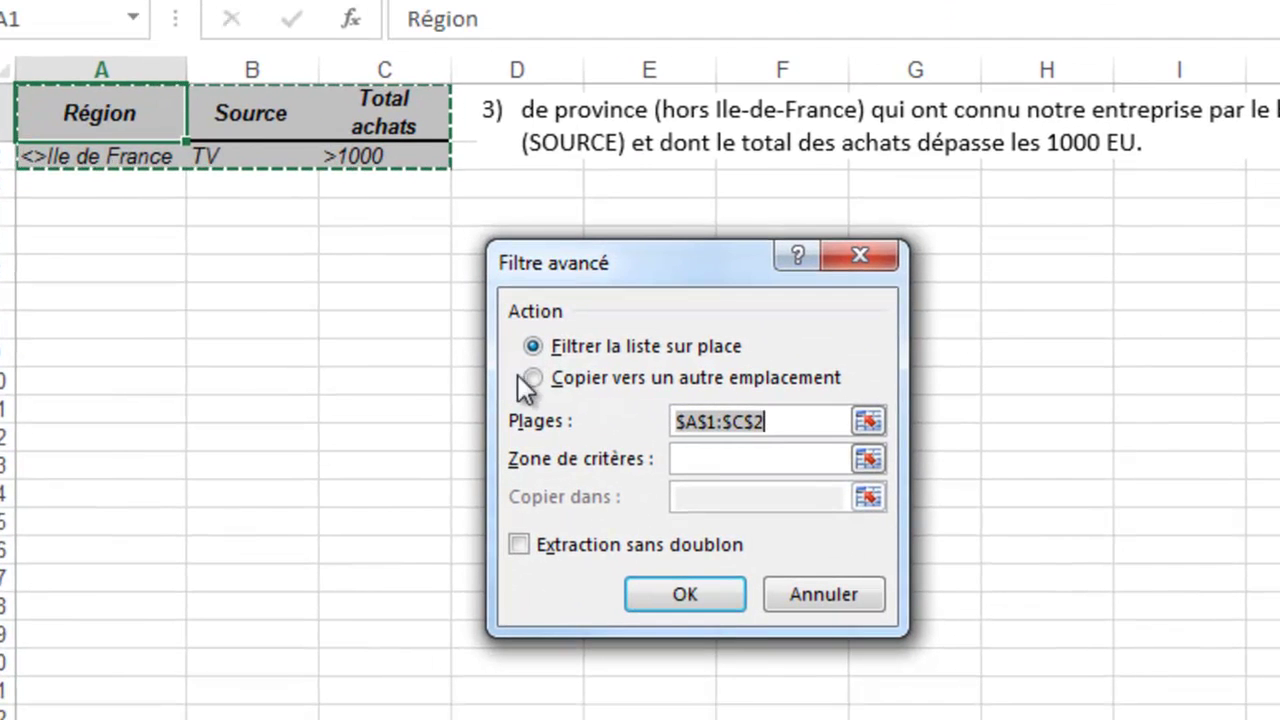
click(551, 527)
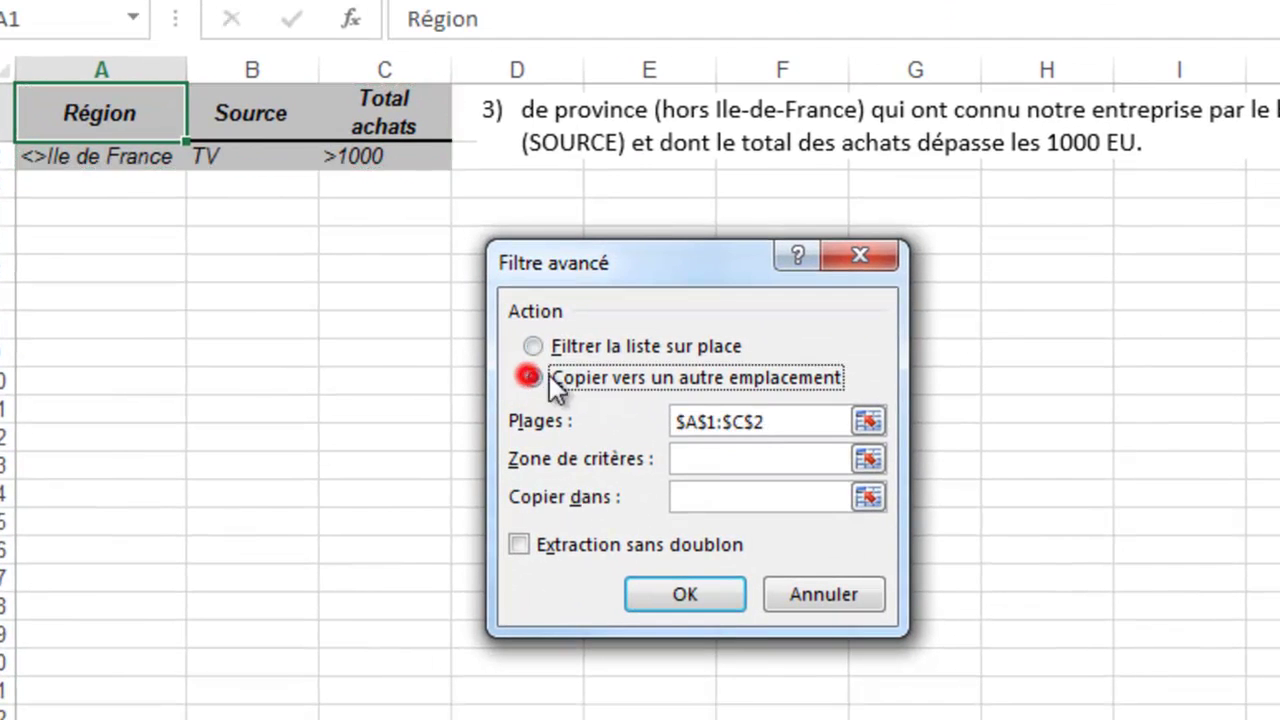
click(866, 421)
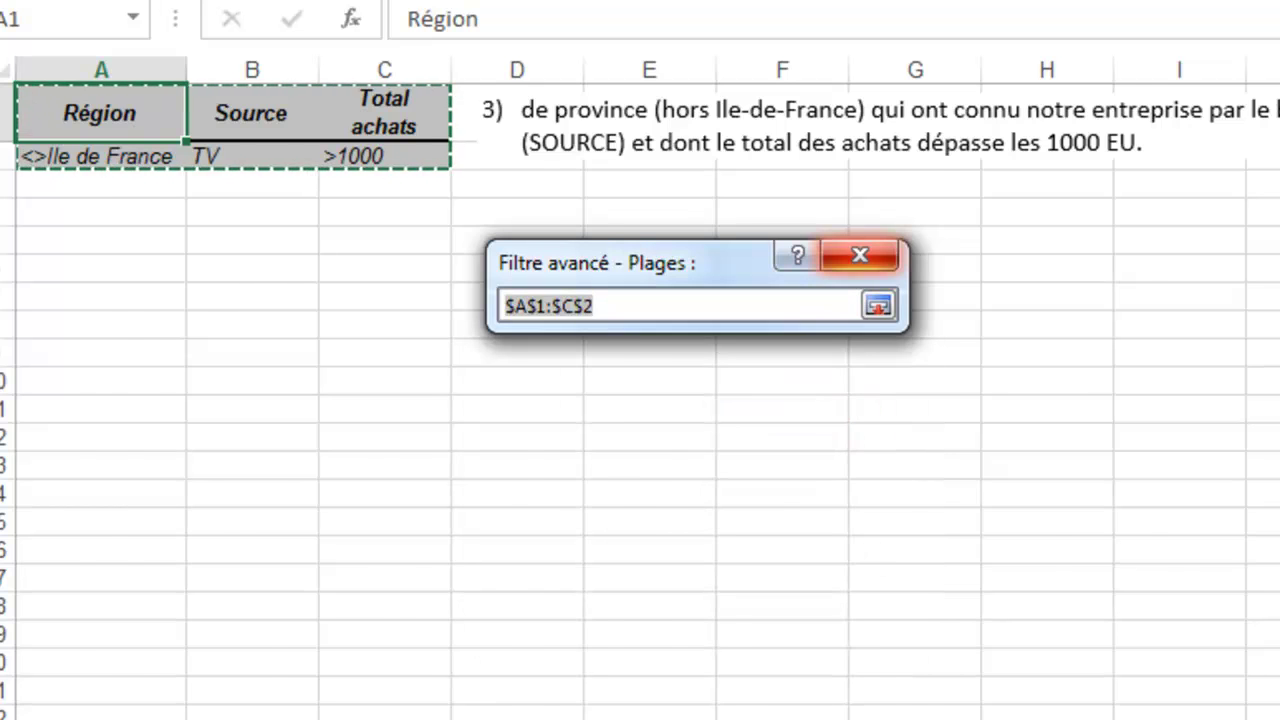
text(Clients!)
drag(40, 114, 1279, 719)
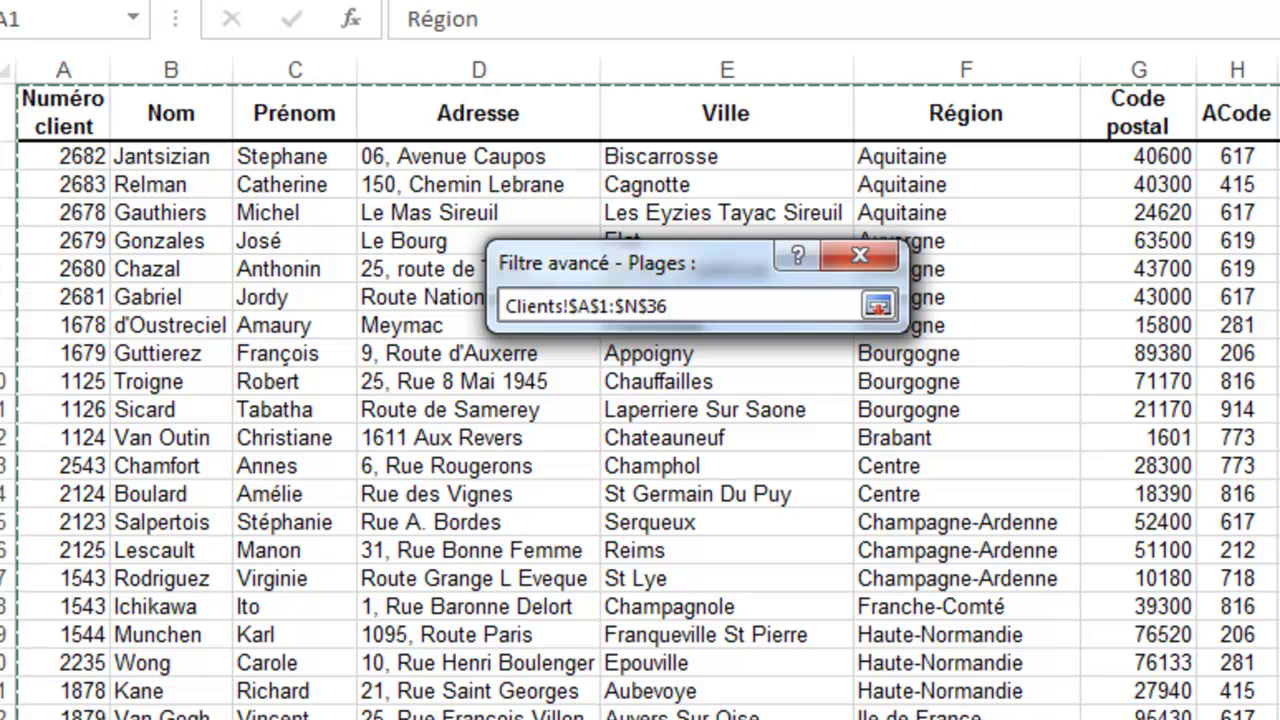
click(879, 307)
Use Filtre3!A1:C2 as the criteria range and Filtre3!A4 as the copy destination, and run the advanced filter
click(700, 458)
drag(100, 114, 366, 155)
click(690, 494)
click(100, 210)
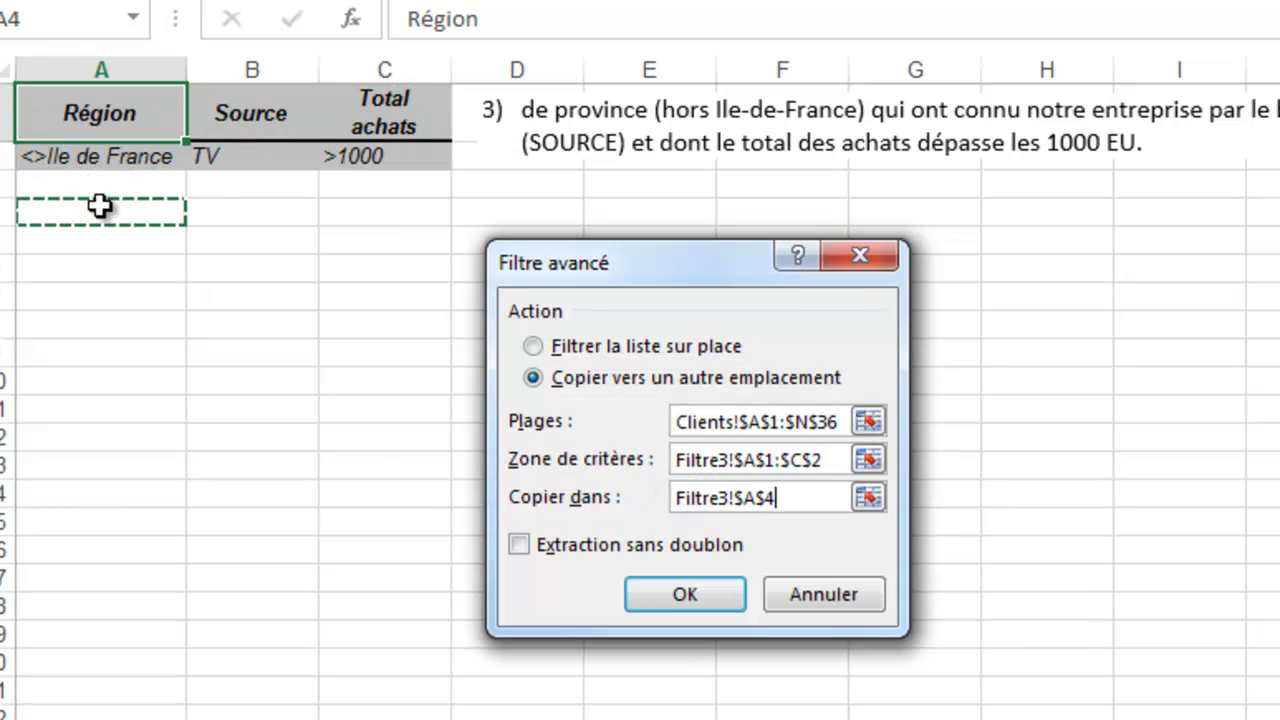
click(665, 592)
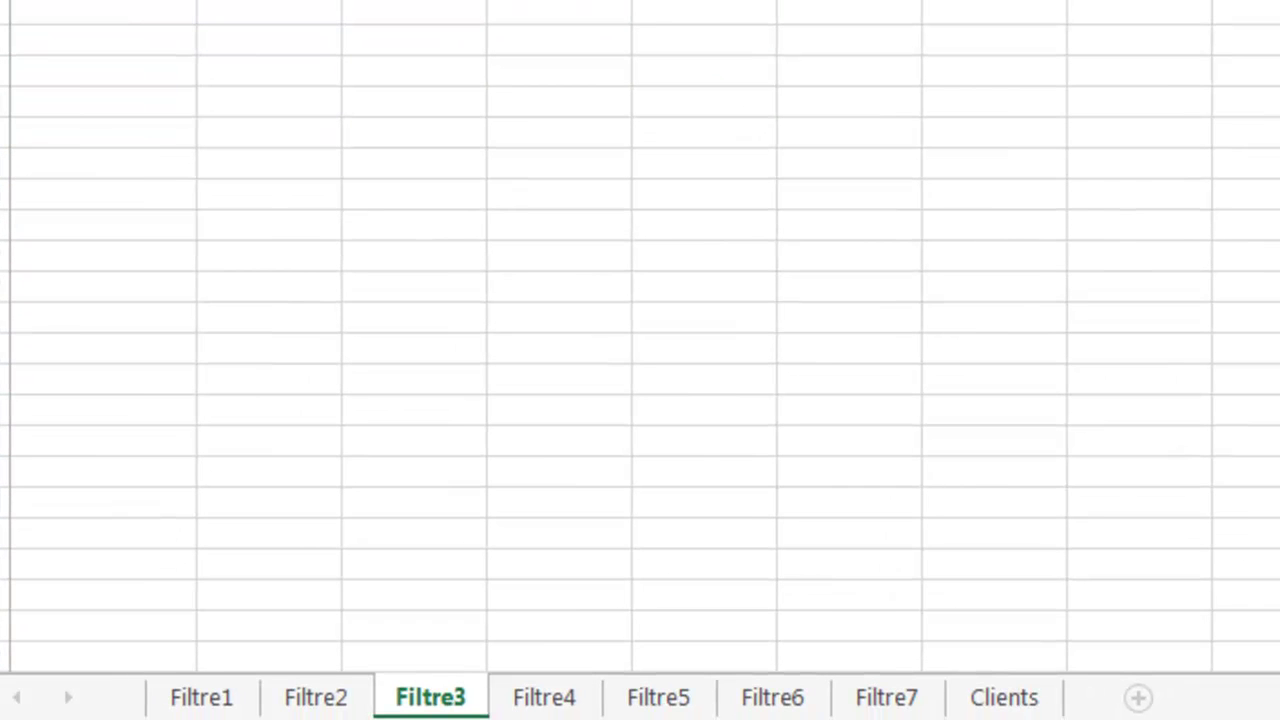
On sheet Filtre4, set up an advanced filter that copies to another location, using Clients!A1:N36 as the list range
click(547, 690)
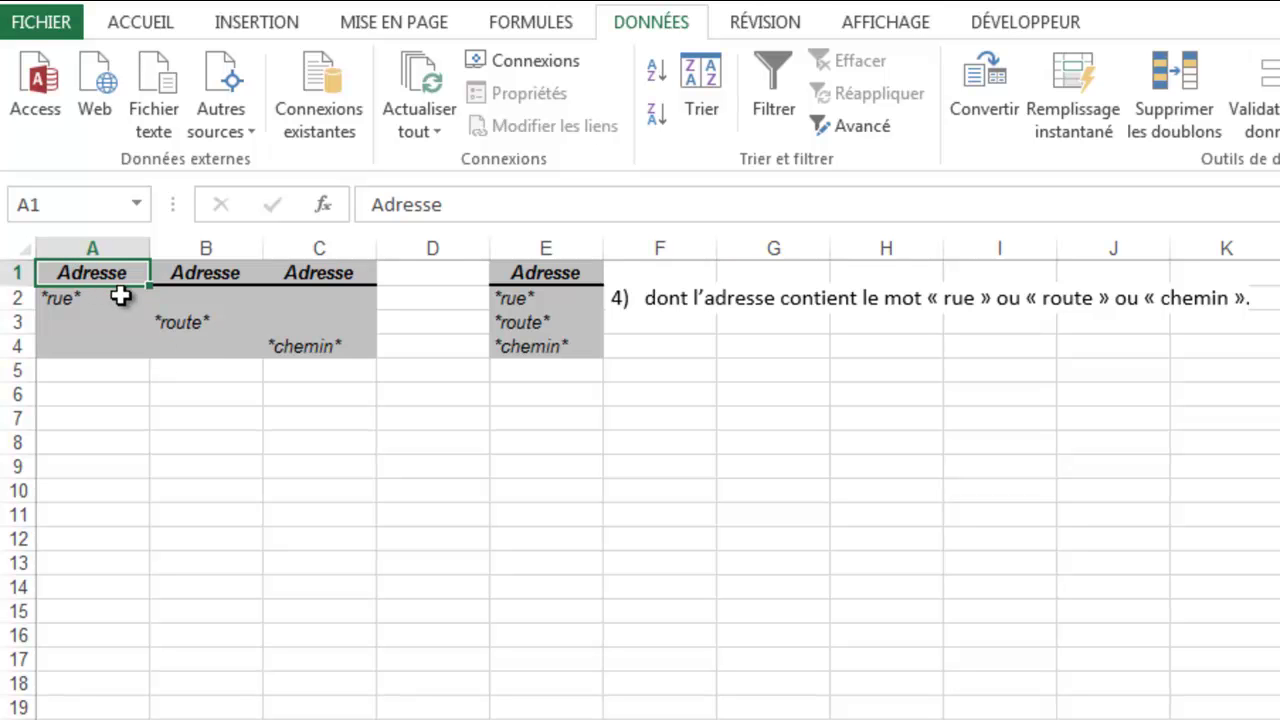
click(848, 125)
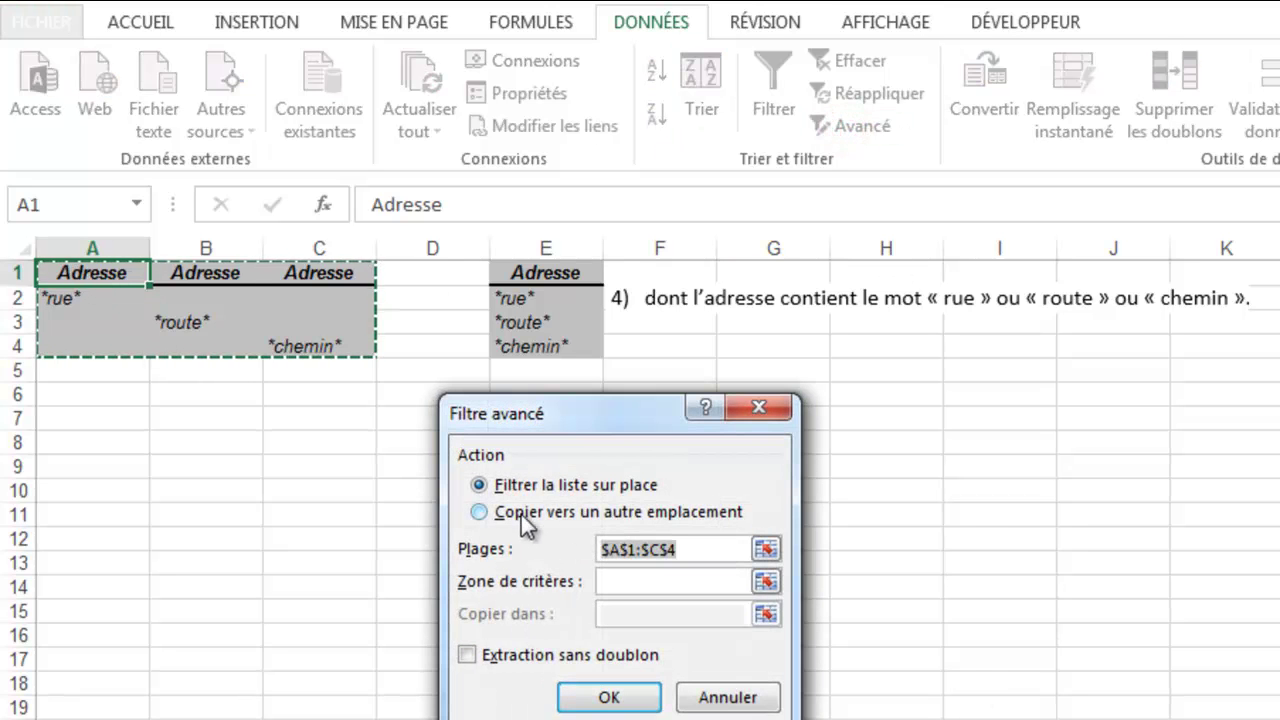
click(480, 512)
click(765, 549)
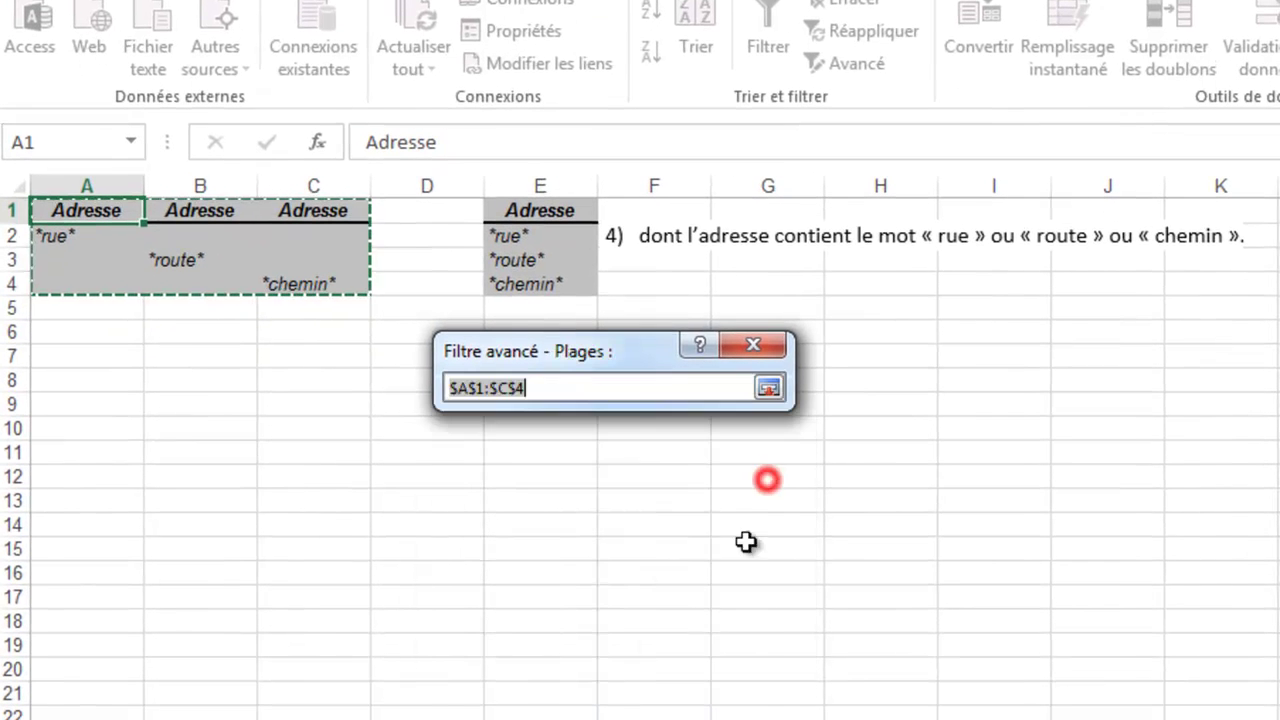
click(769, 389)
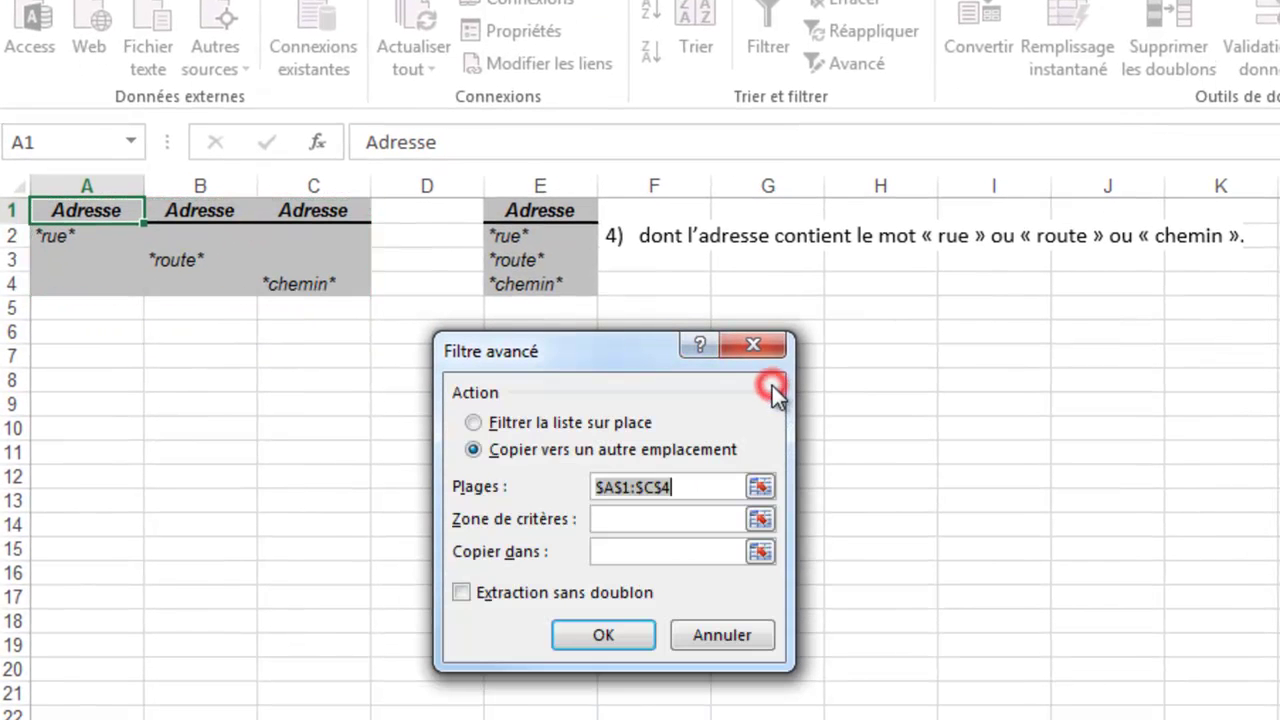
click(758, 487)
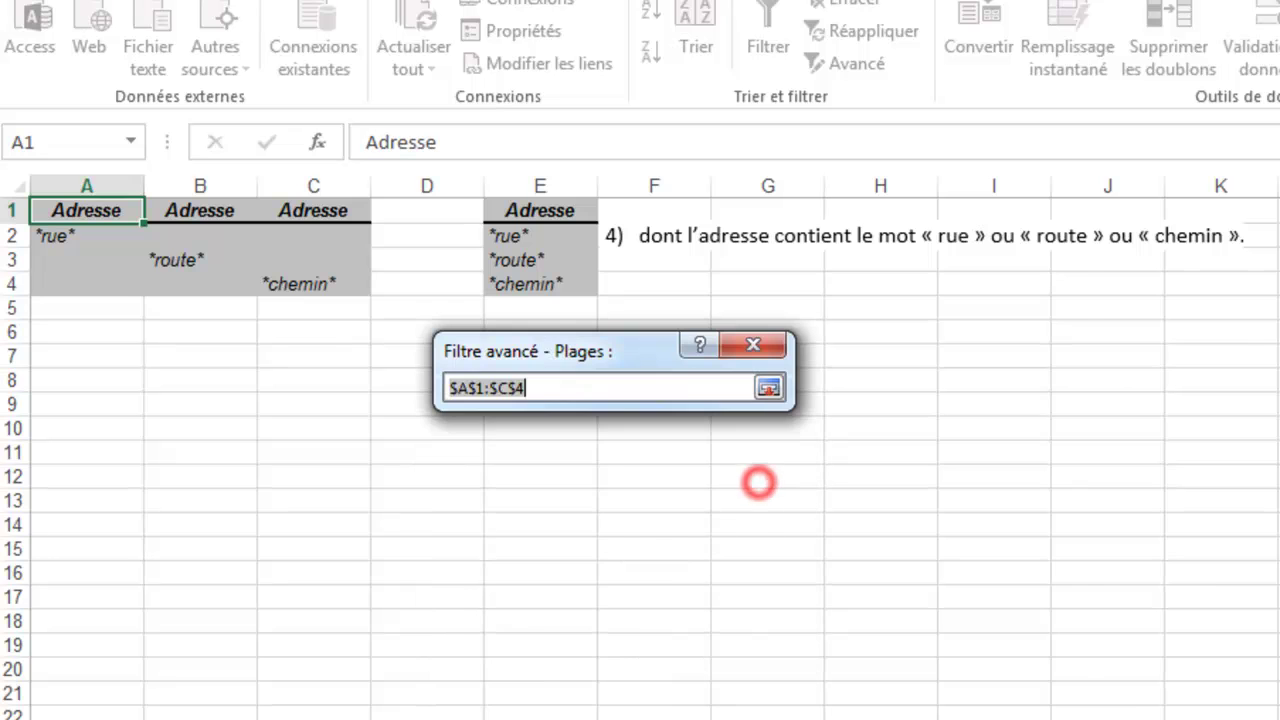
click(60, 715)
drag(63, 209, 1278, 718)
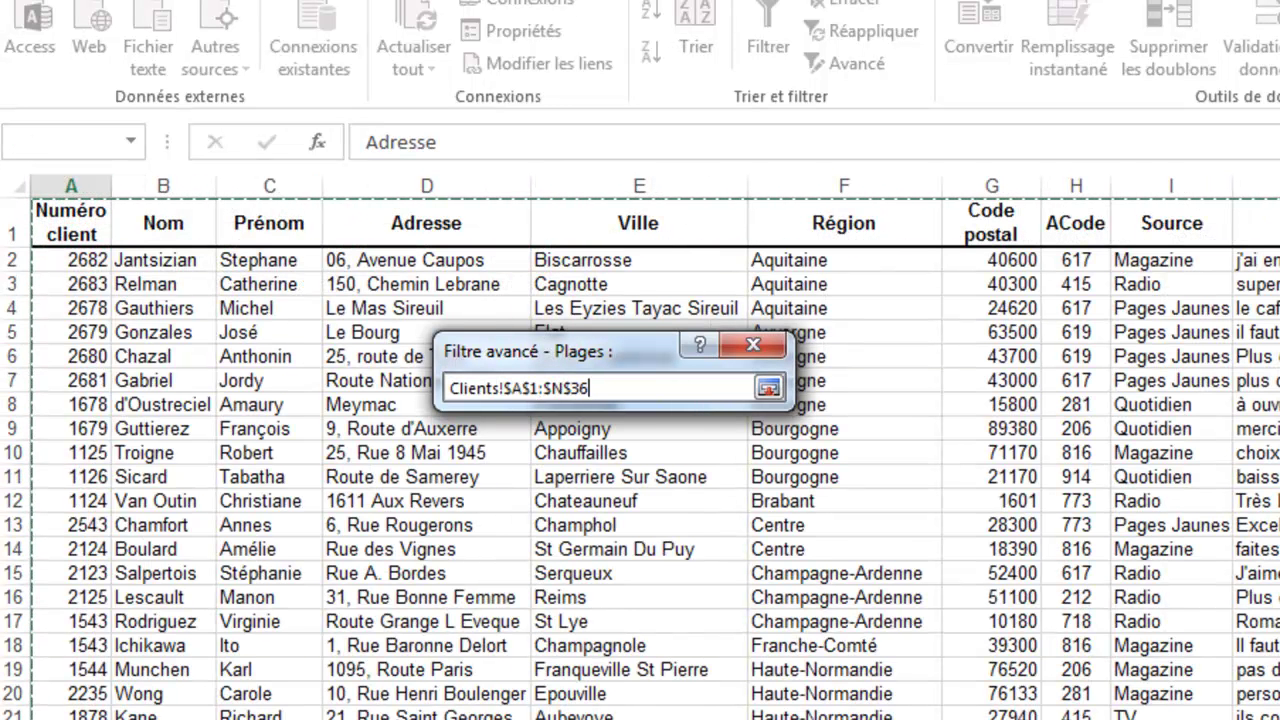
click(769, 389)
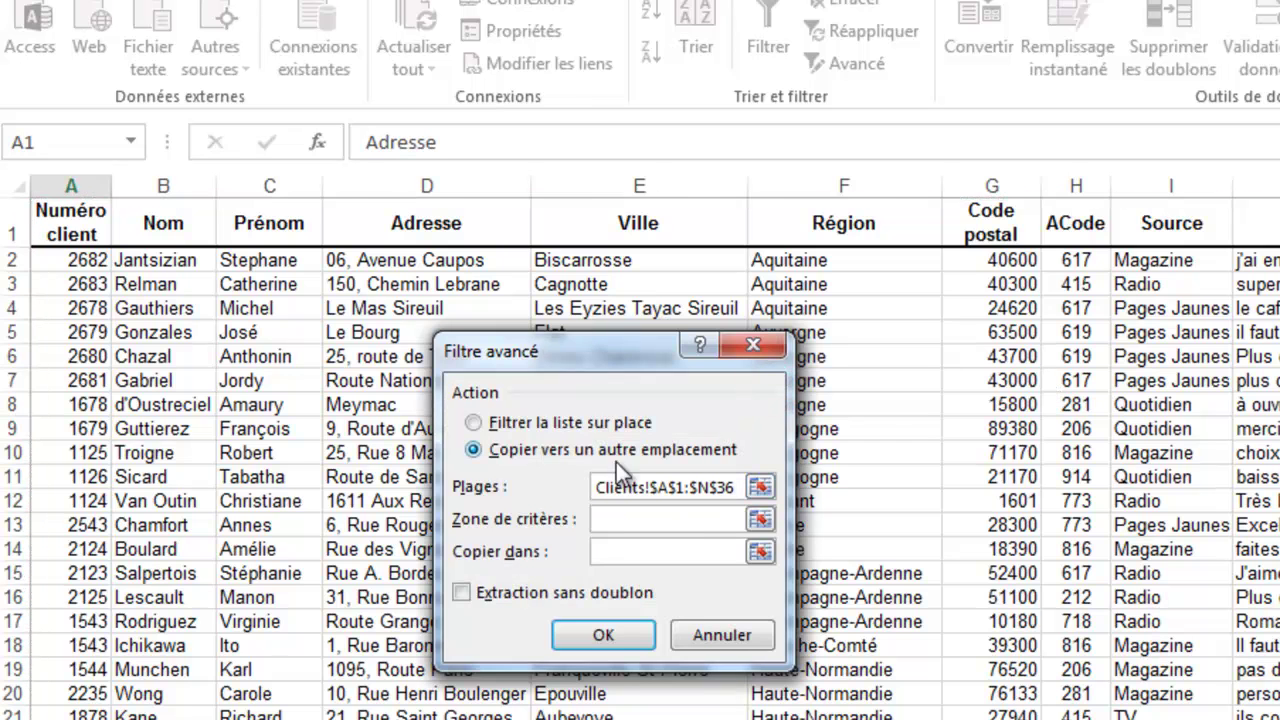
Use Filtre4!A1:C4 as the criteria range and Filtre4!A7 as the copy destination, and run the advanced filter
click(650, 520)
drag(91, 206, 311, 264)
click(101, 212)
drag(101, 212, 294, 290)
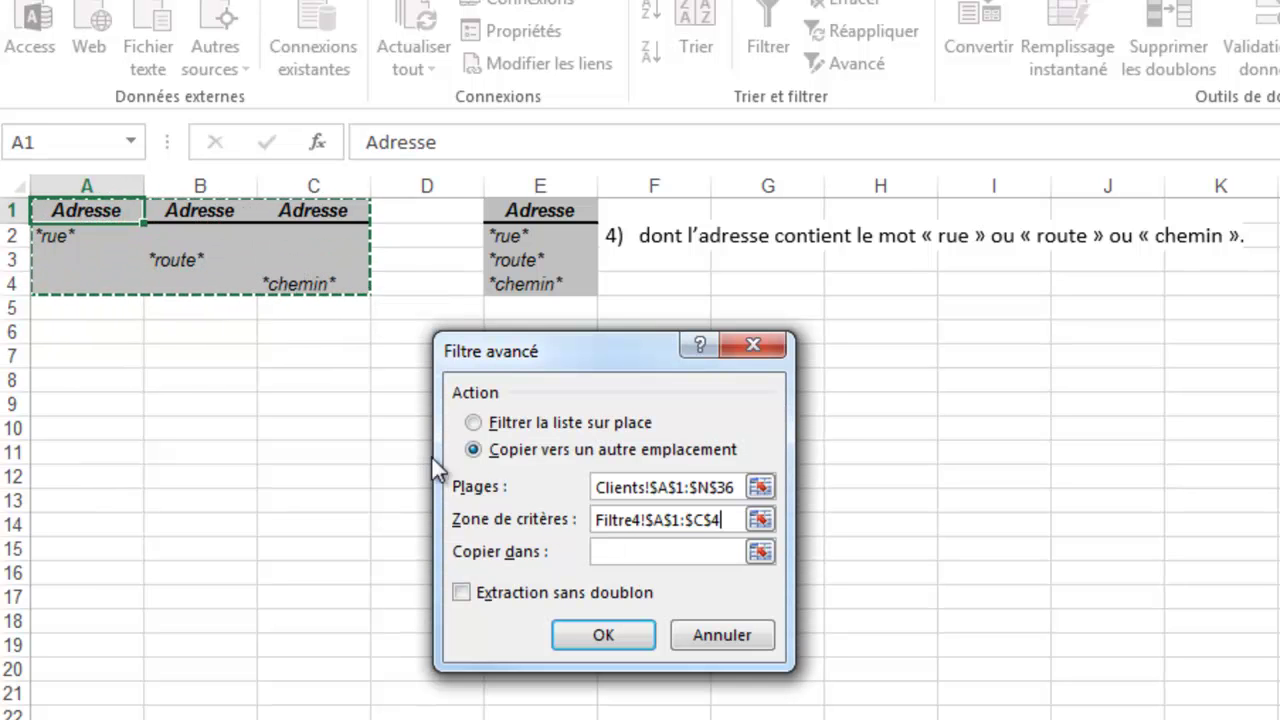
click(618, 546)
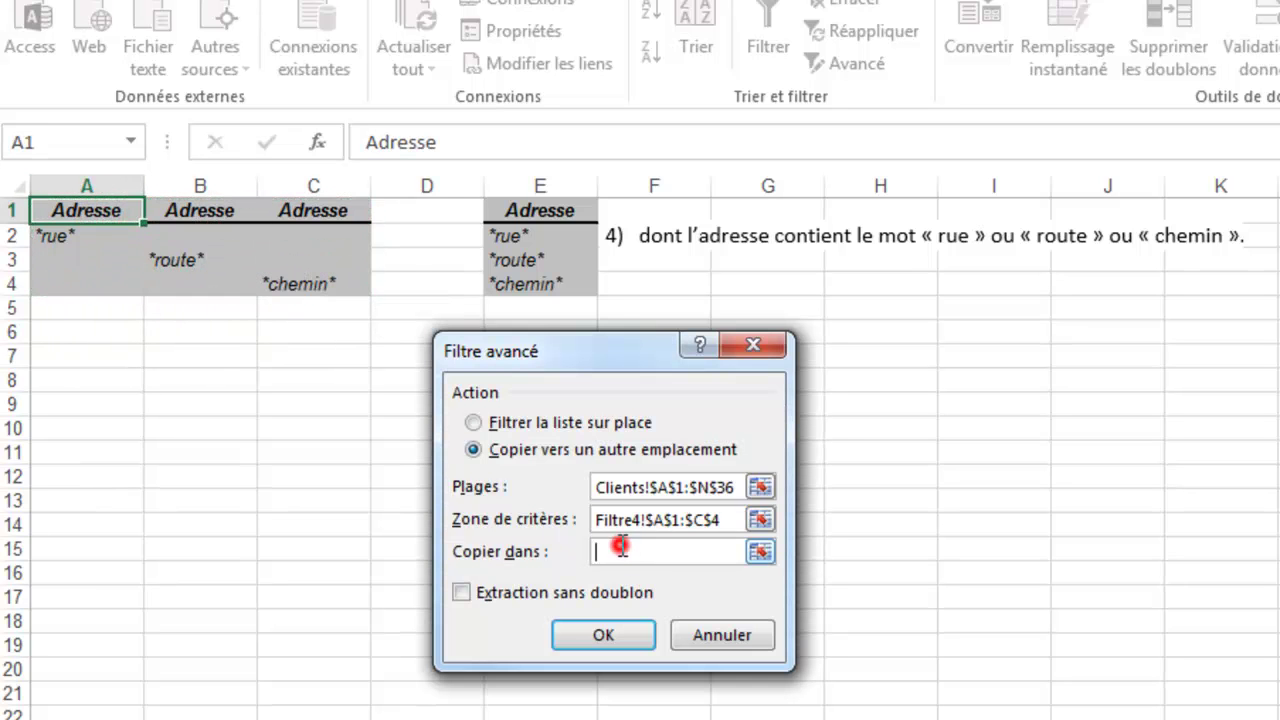
click(92, 356)
click(590, 634)
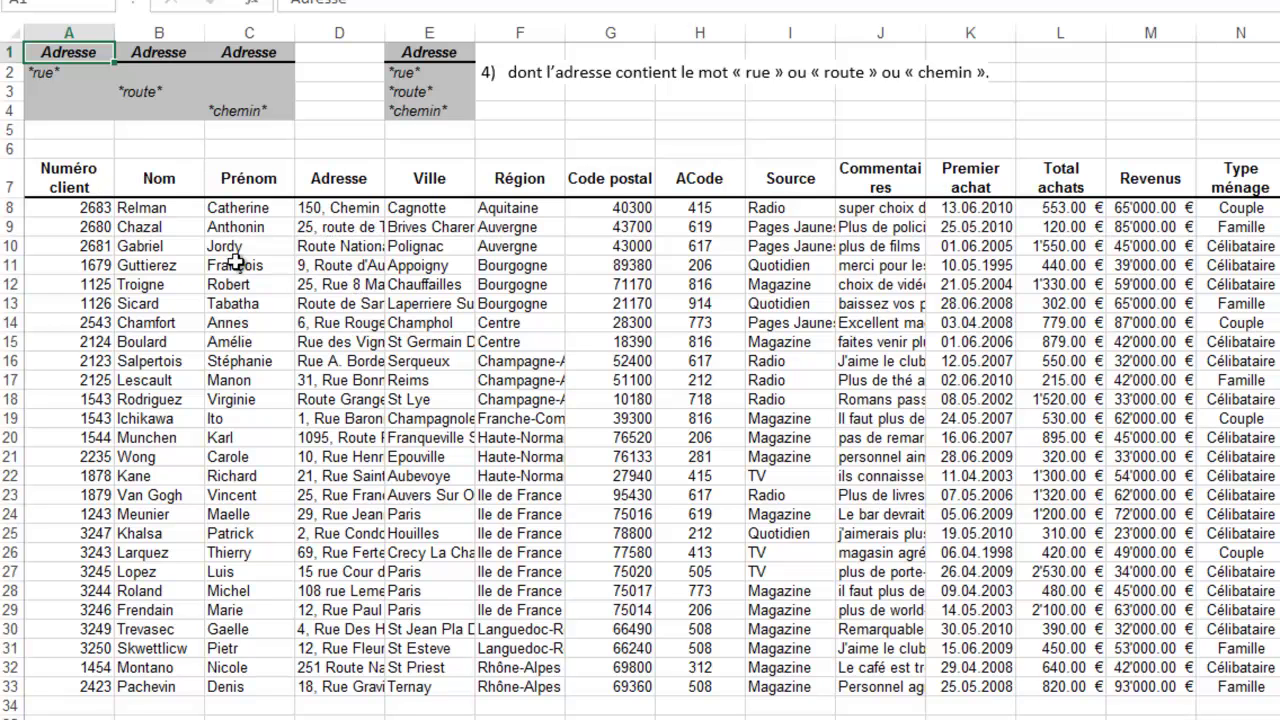
Delete rows 7 to 33 holding the address extraction on Filtre4
drag(8, 180, 6, 679)
right_click(16, 562)
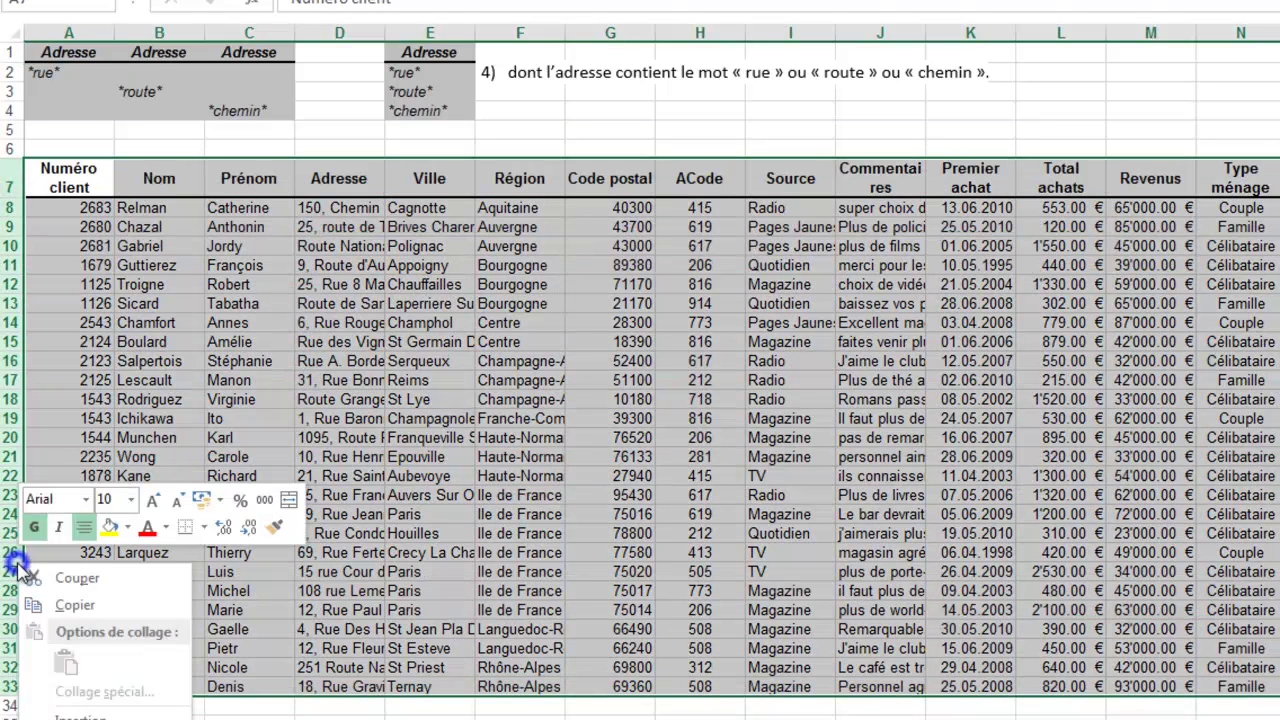
click(60, 715)
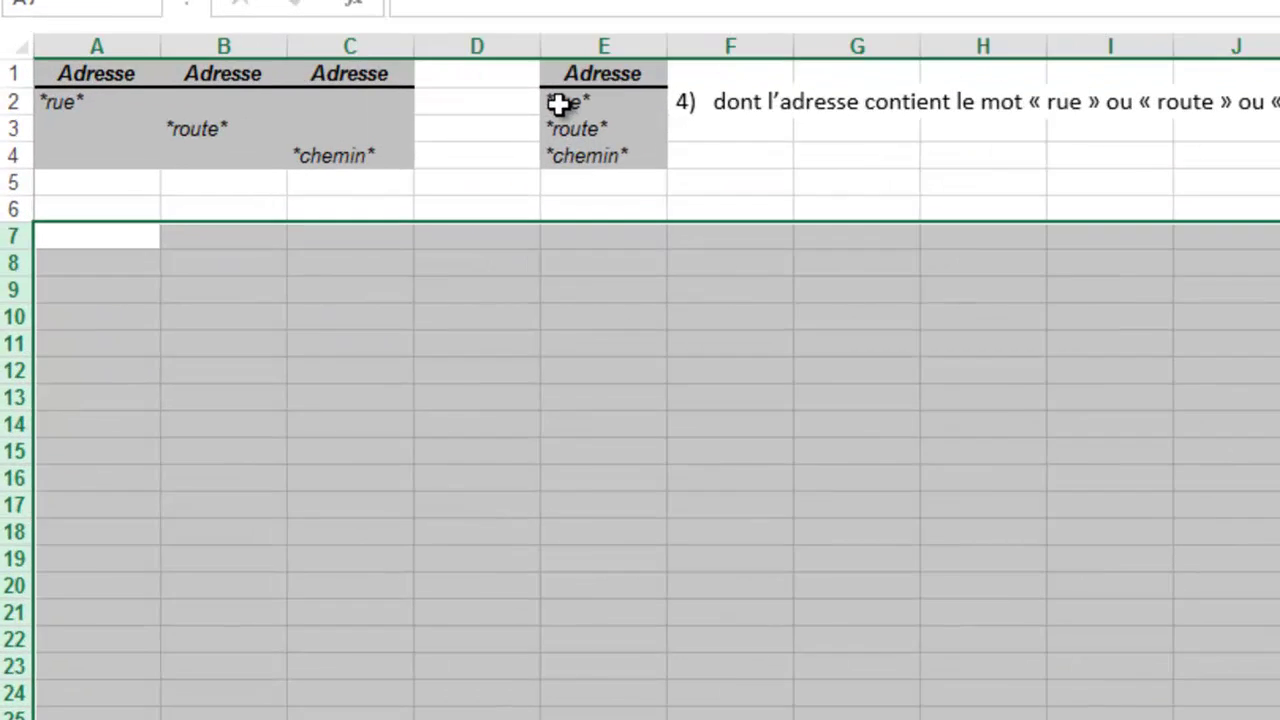
Remove the leading asterisk from each of the three address criteria in E2:E4 on Filtre4
click(400, 75)
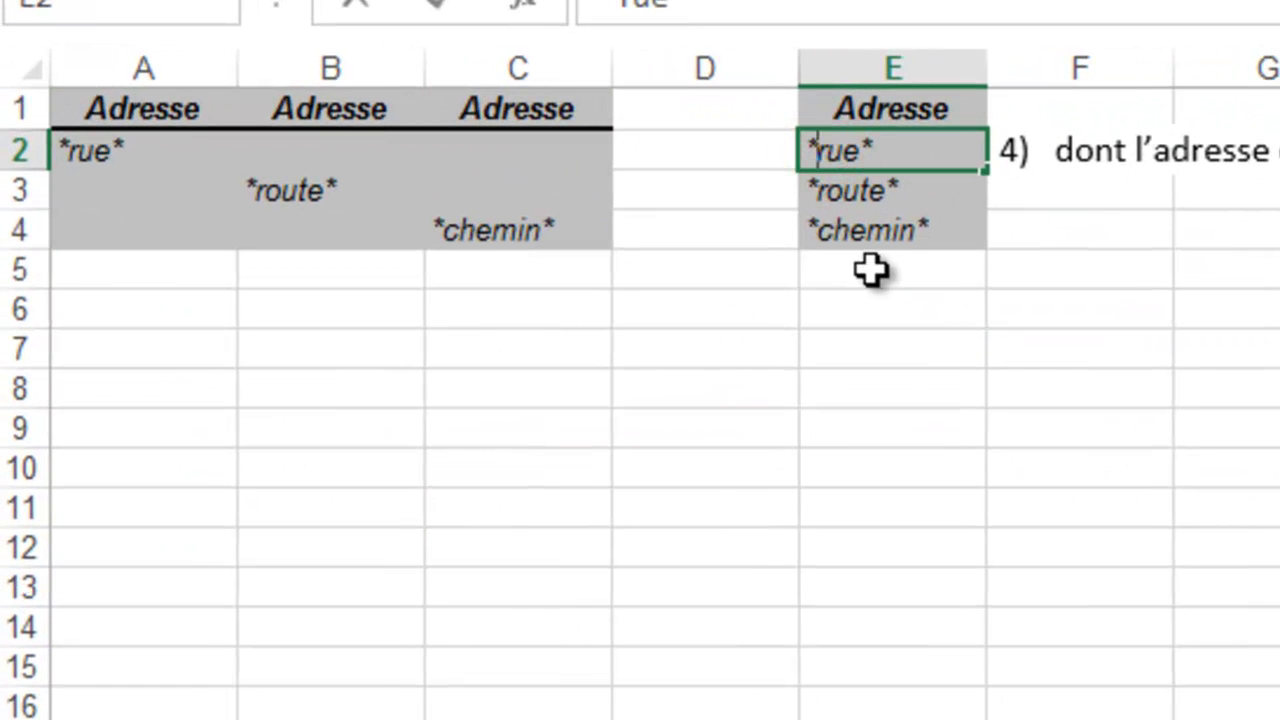
key(BackSpace)
click(822, 178)
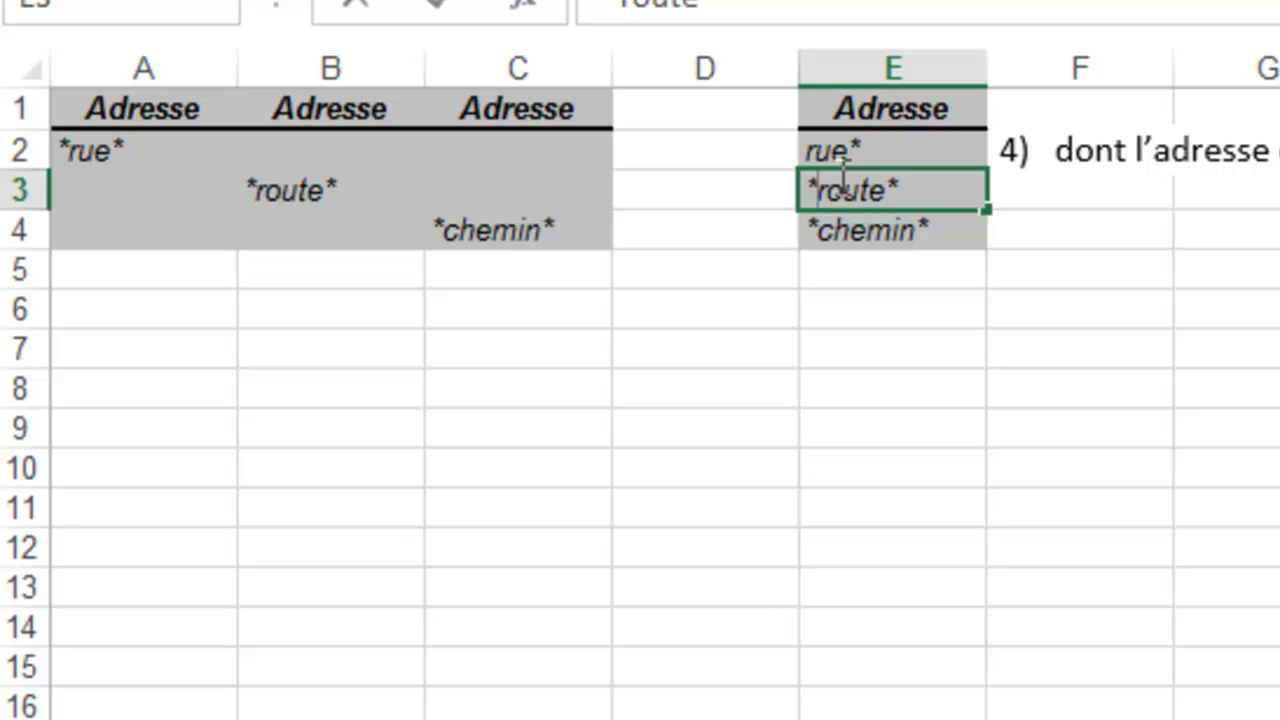
key(BackSpace)
click(822, 236)
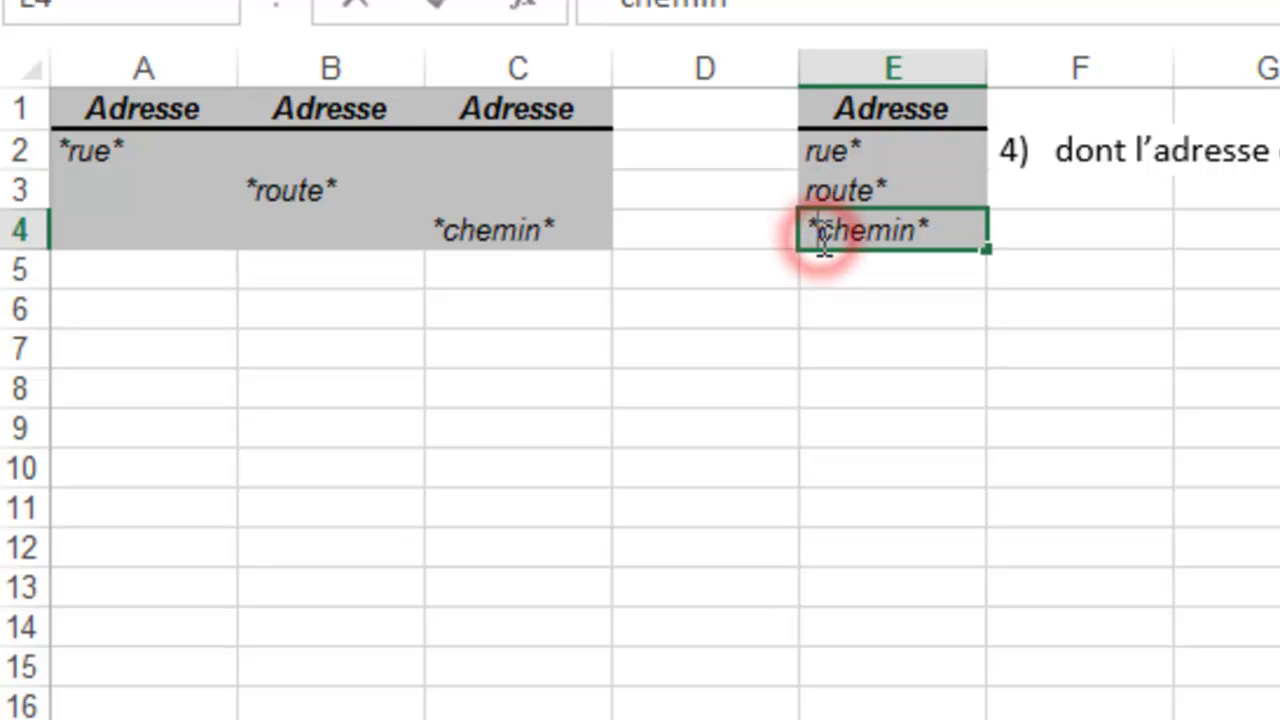
key(BackSpace)
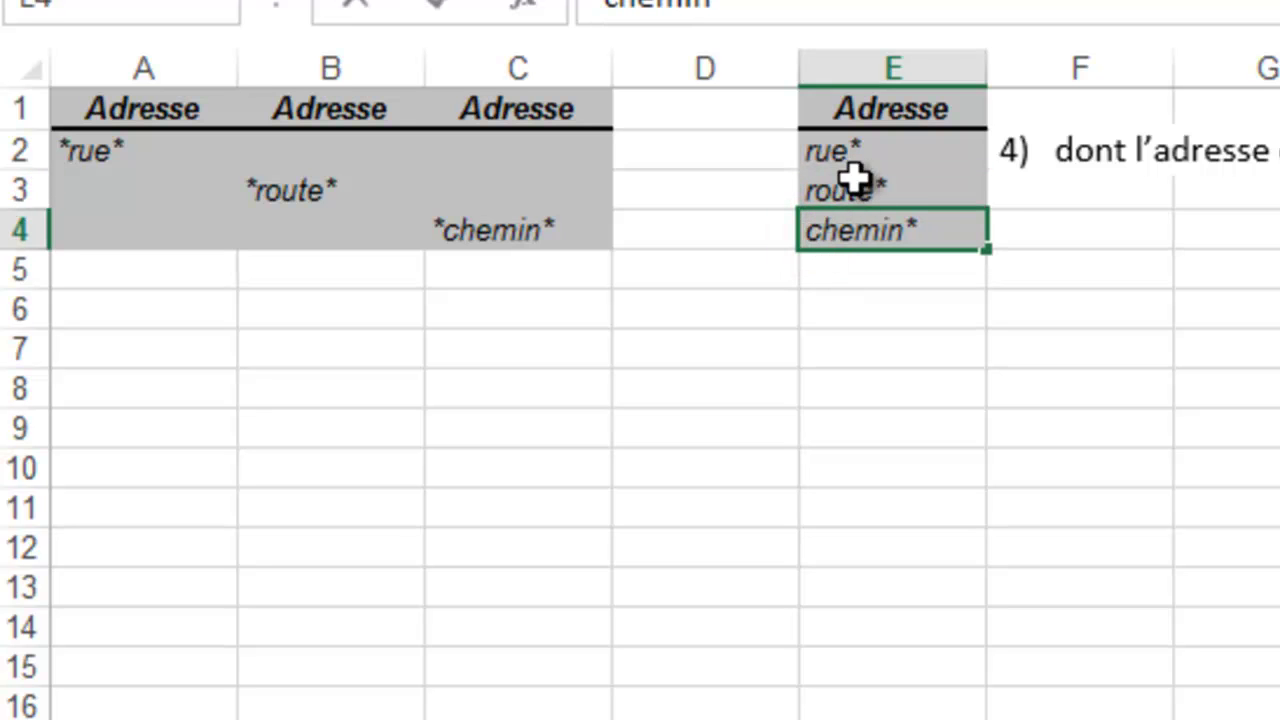
Remove the trailing asterisks from the criteria in E2:E4, leaving rue, route and chemin
click(868, 150)
key(BackSpace)
click(903, 172)
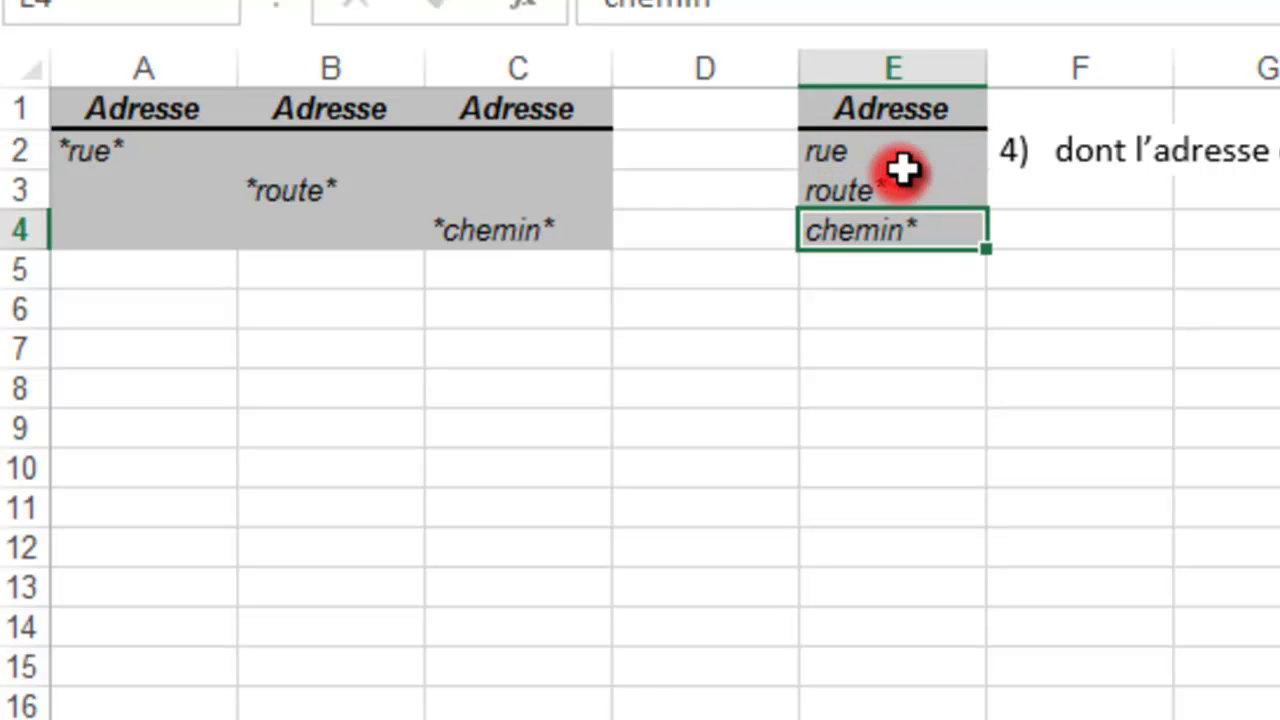
double_click(907, 178)
key(BackSpace)
click(904, 236)
double_click(907, 238)
key(BackSpace)
click(889, 355)
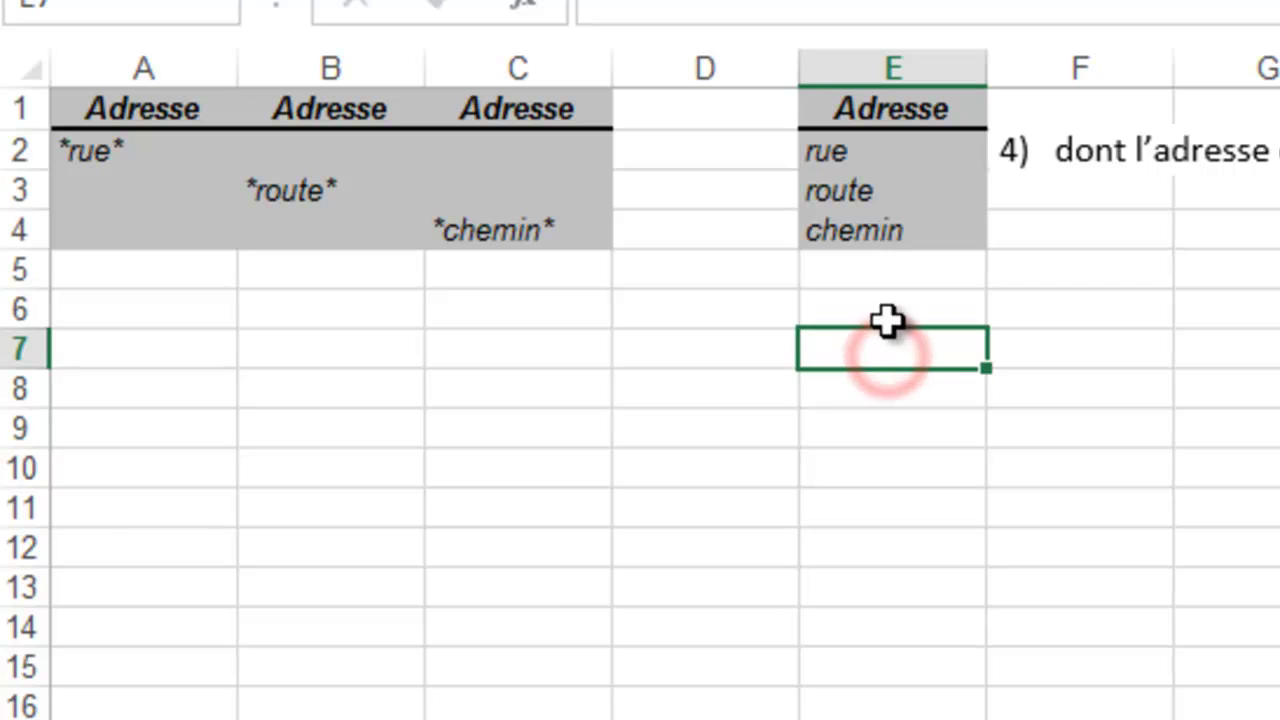
Set up an advanced filter on Filtre4 that copies to another location, using Clients!A1:N36 as the list range
click(871, 82)
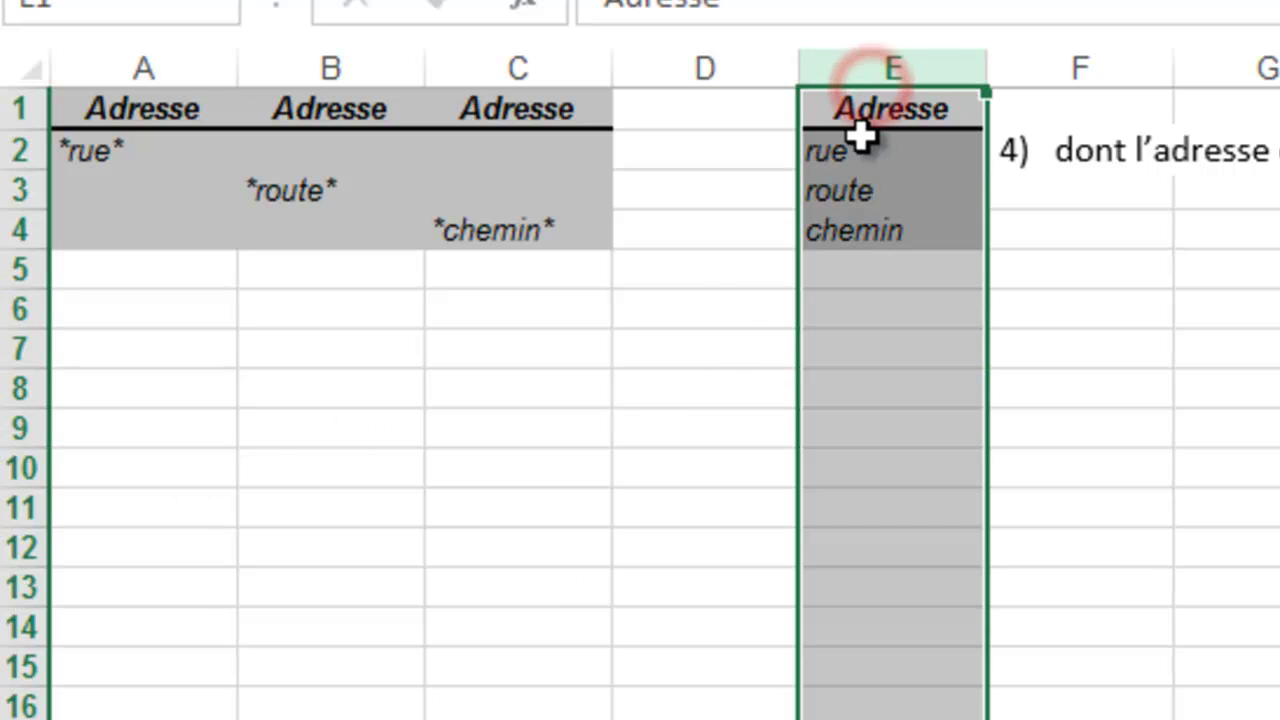
click(866, 150)
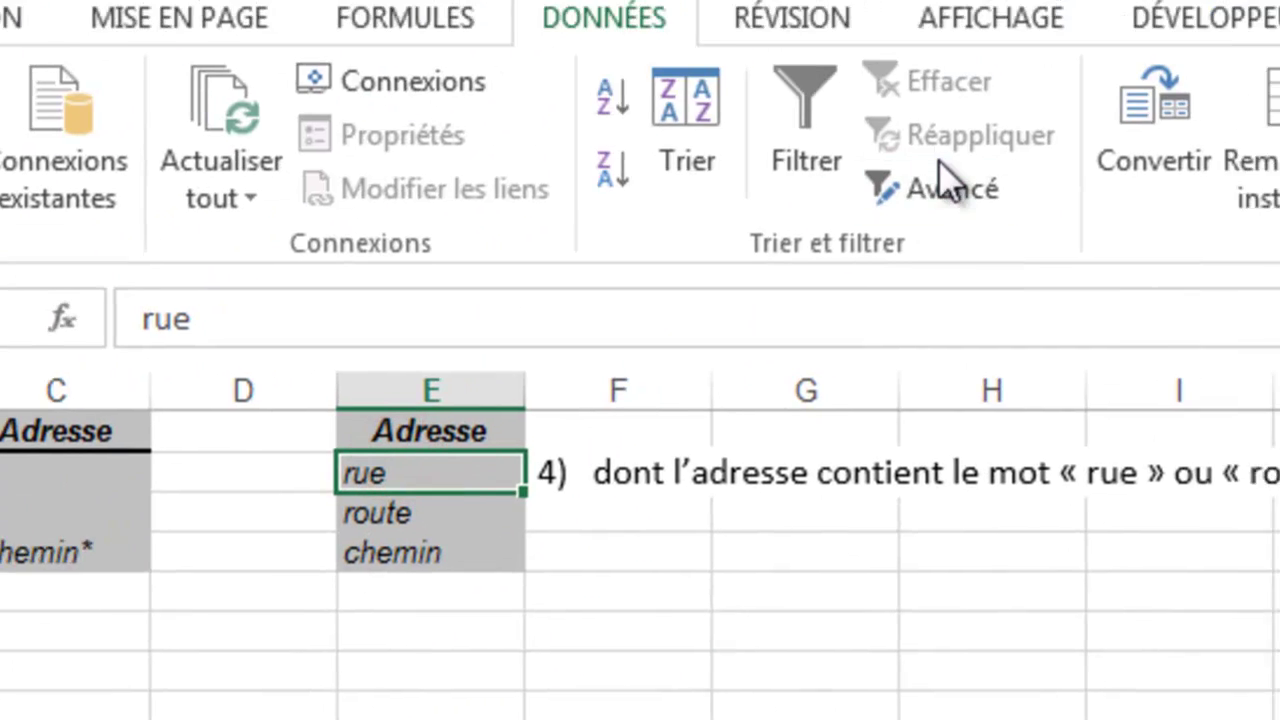
click(942, 186)
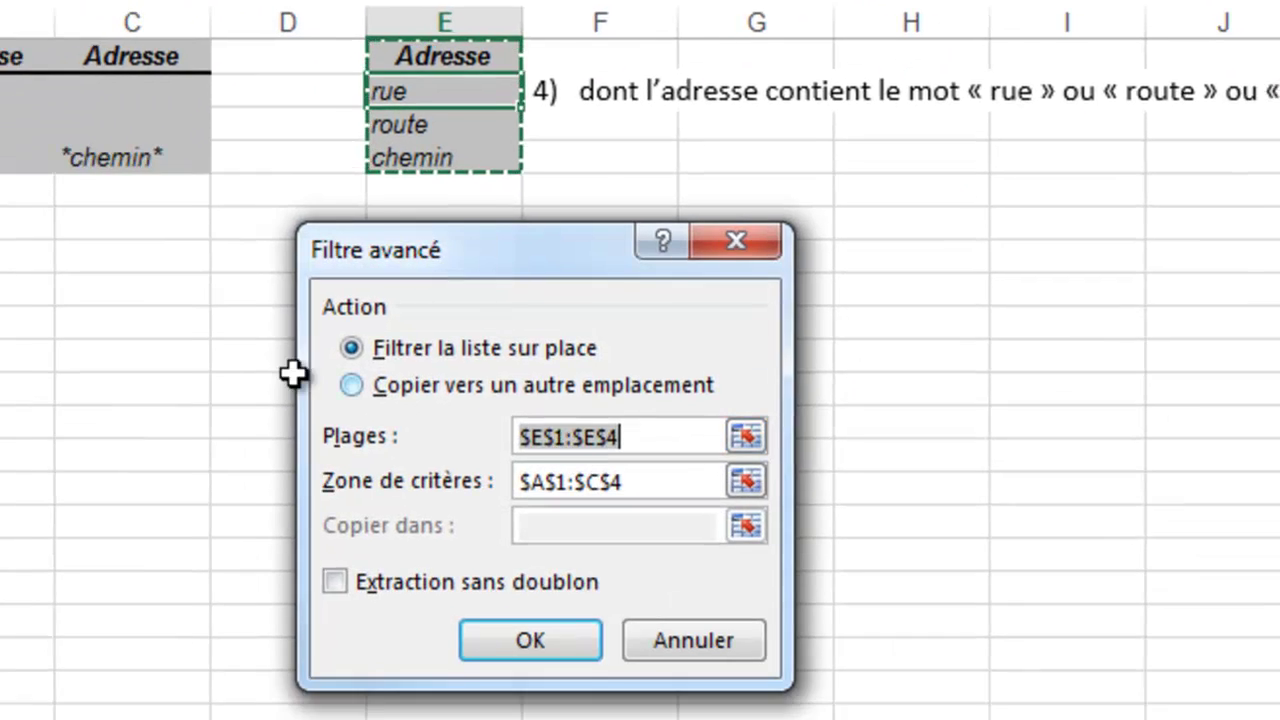
click(355, 366)
click(745, 418)
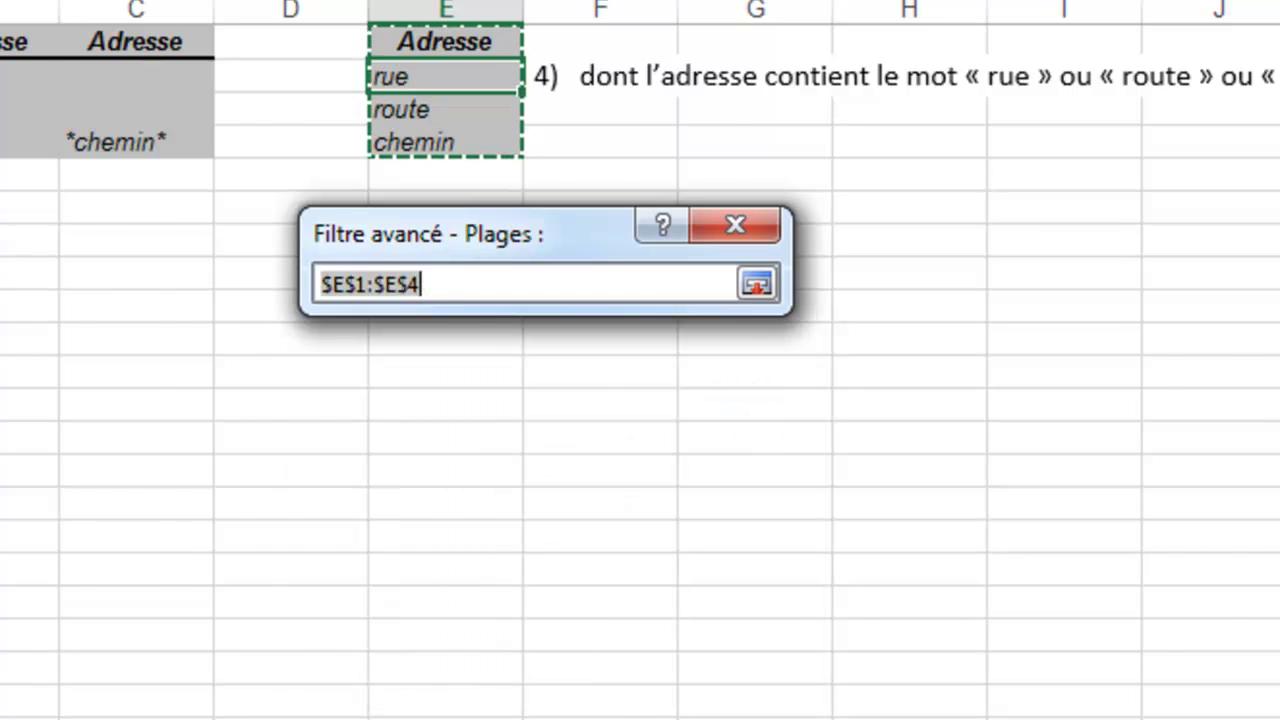
key(ctrl+Page_Up)
drag(0, 58, 1279, 710)
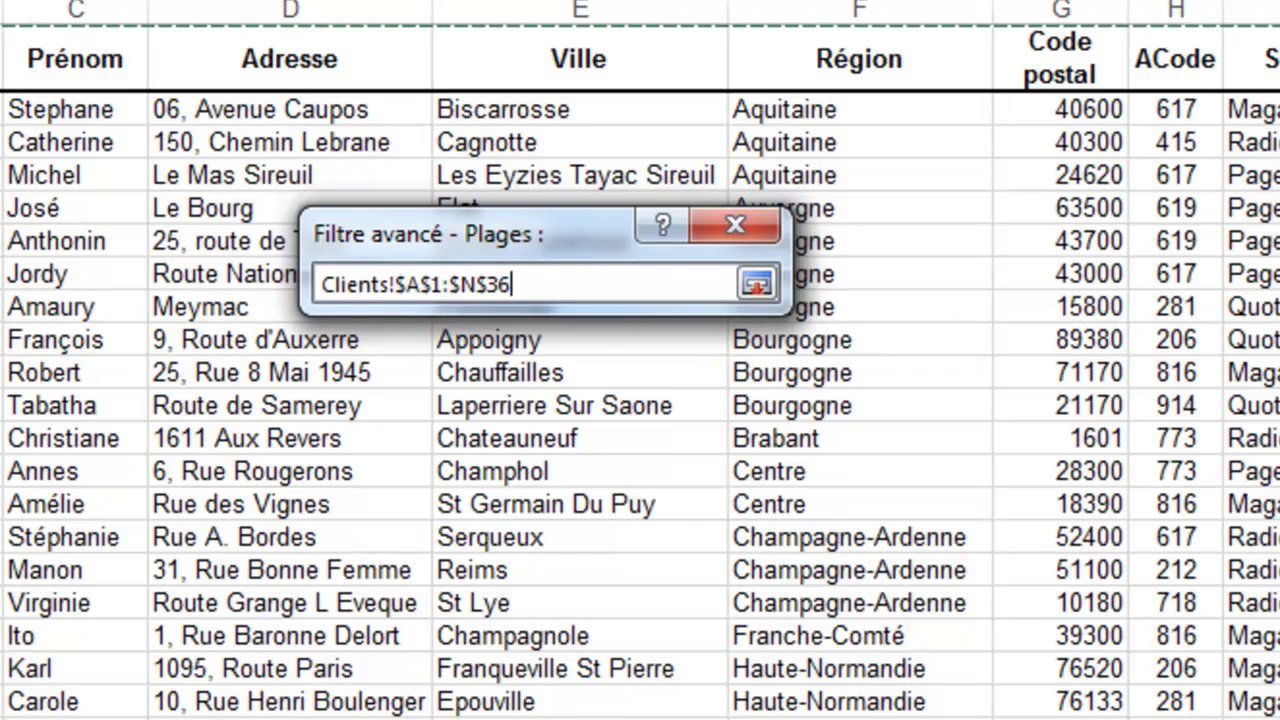
click(757, 284)
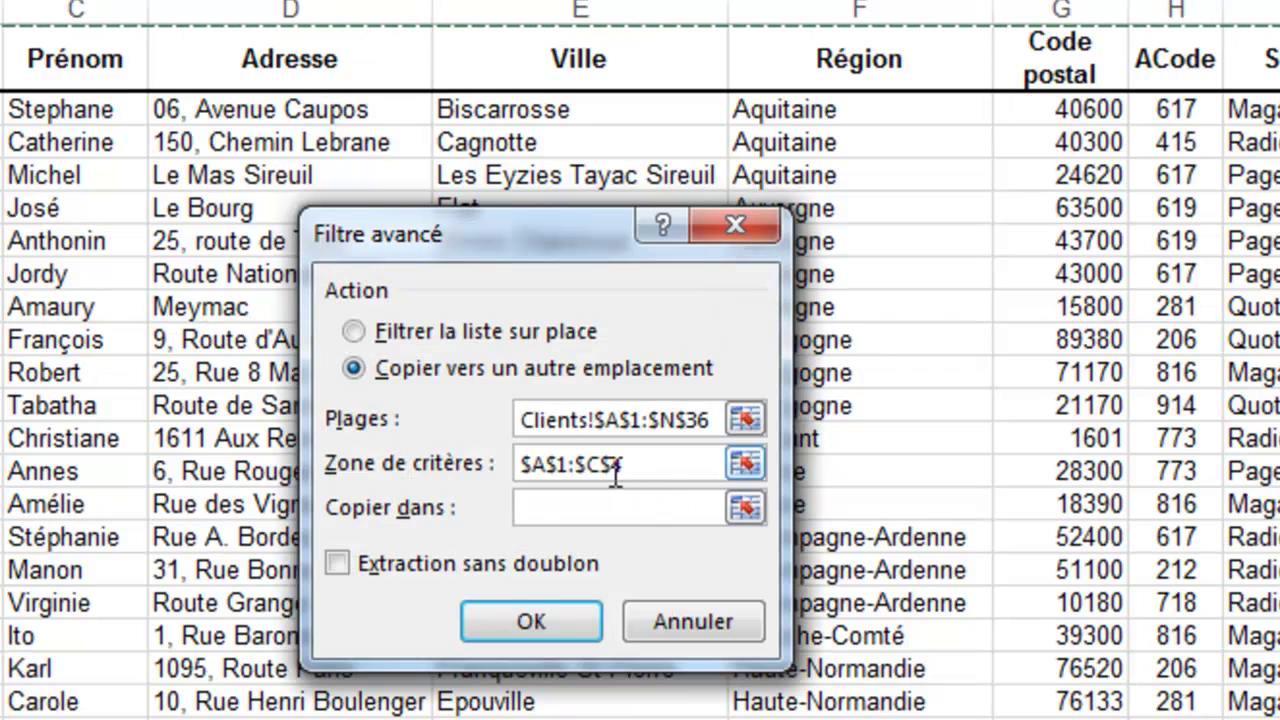
Use Filtre4!E1:E4 as the criteria range and Filtre4!A7 as the copy destination, and run the advanced filter
click(652, 472)
drag(448, 46, 457, 136)
click(551, 506)
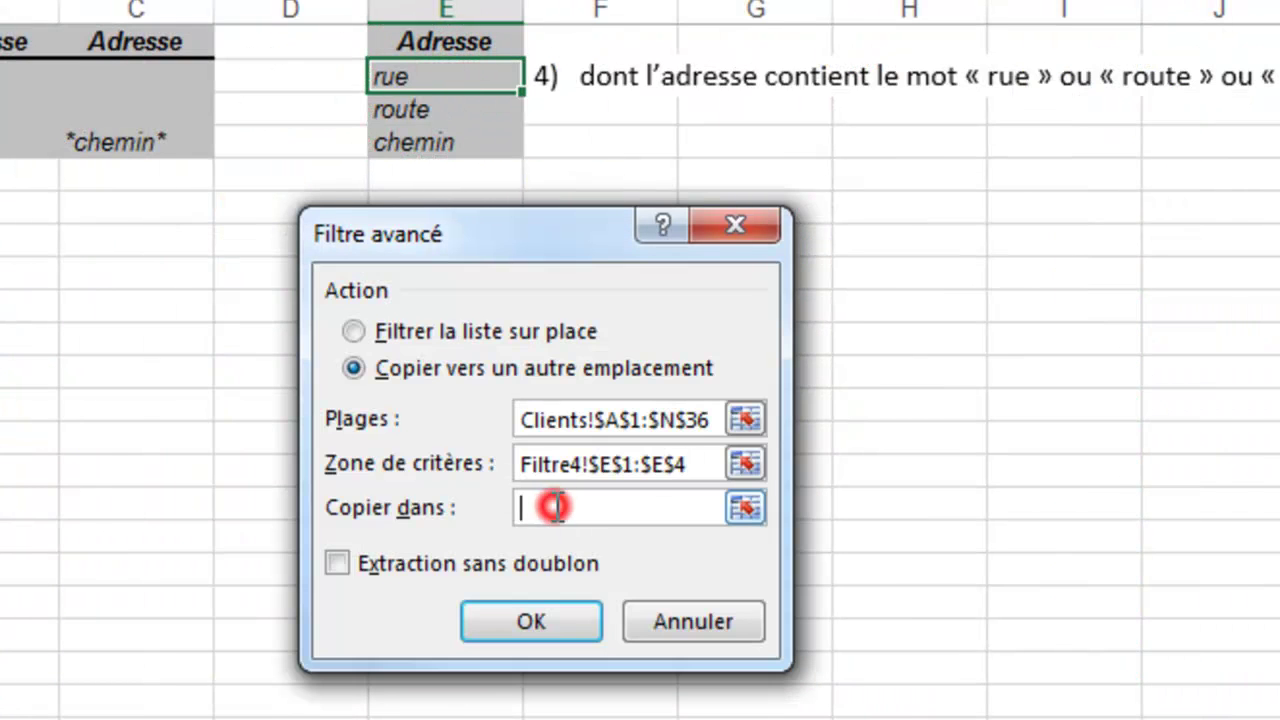
click(100, 286)
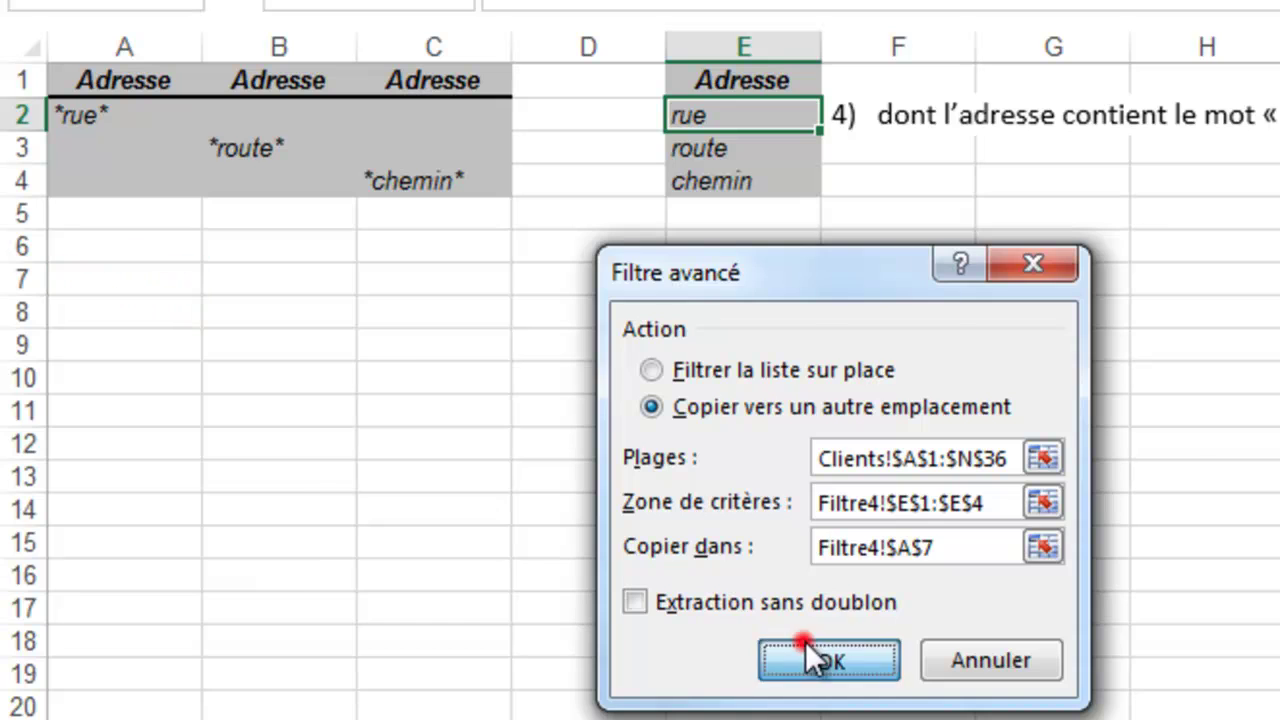
click(601, 628)
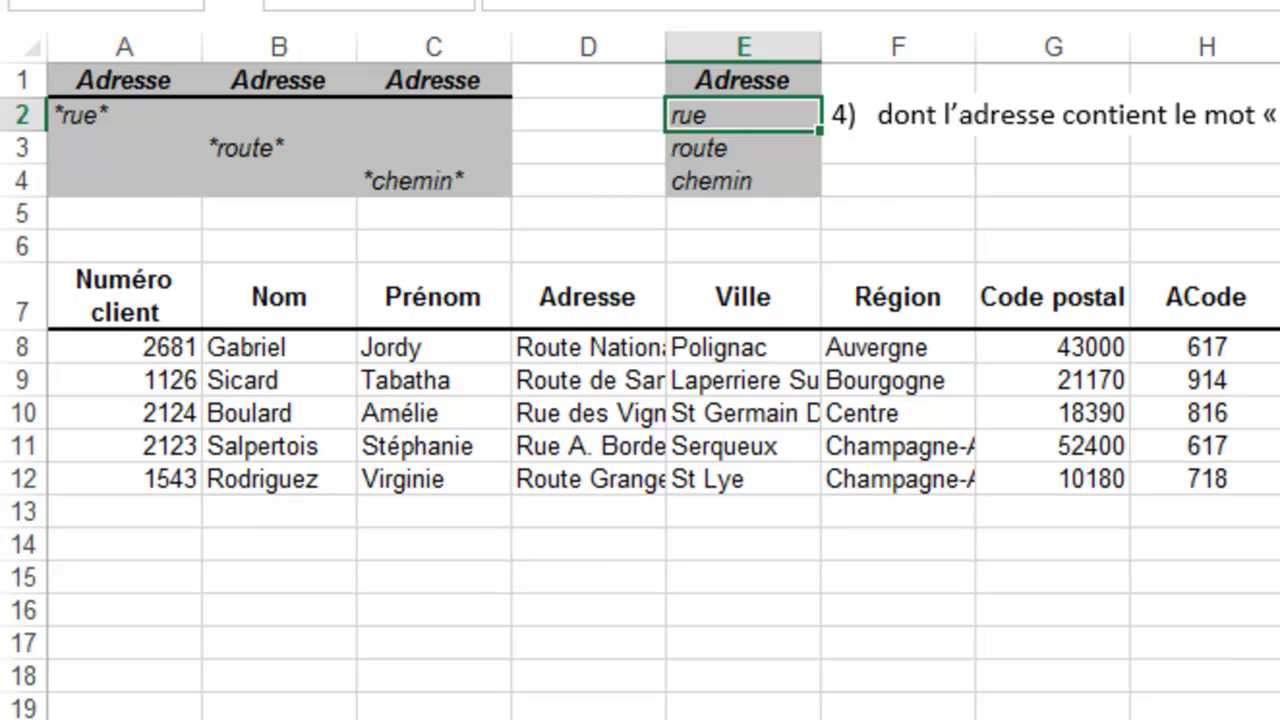
Check the addresses on the Clients sheet and review the postal code criteria in A1:B3 on Filtre5
key(ctrl+Page_Up)
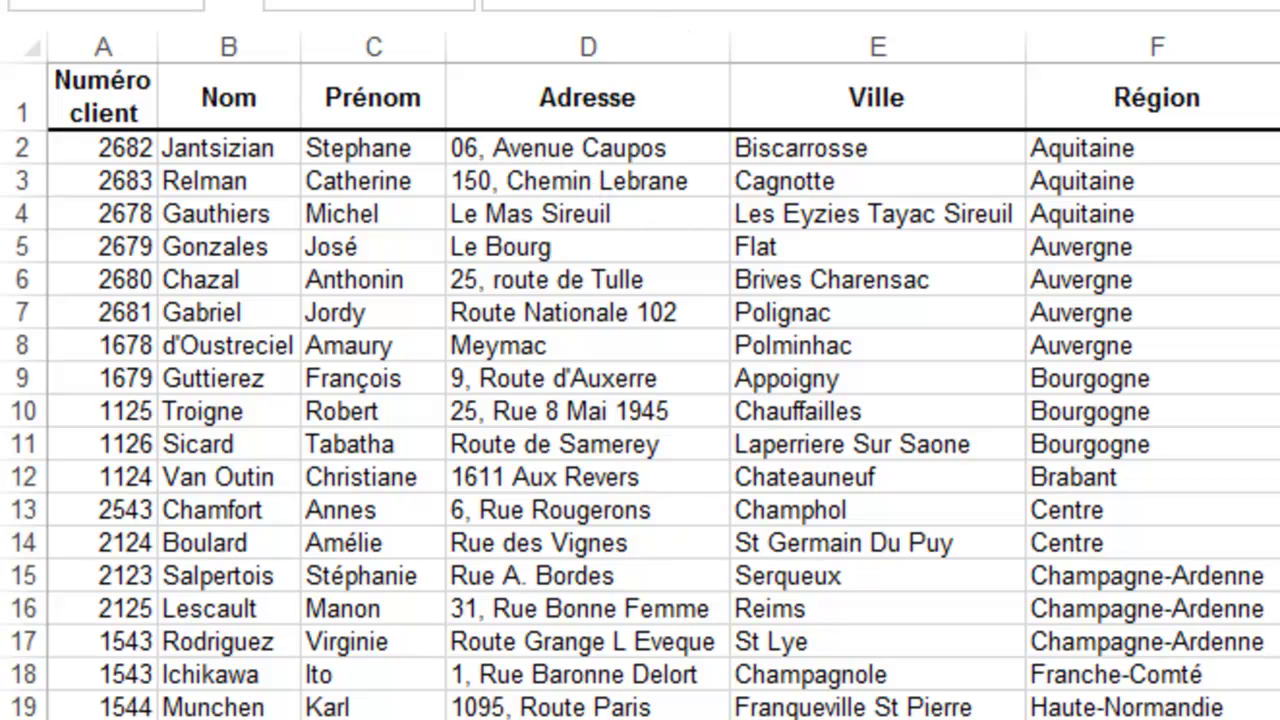
key(ctrl+Page_Down)
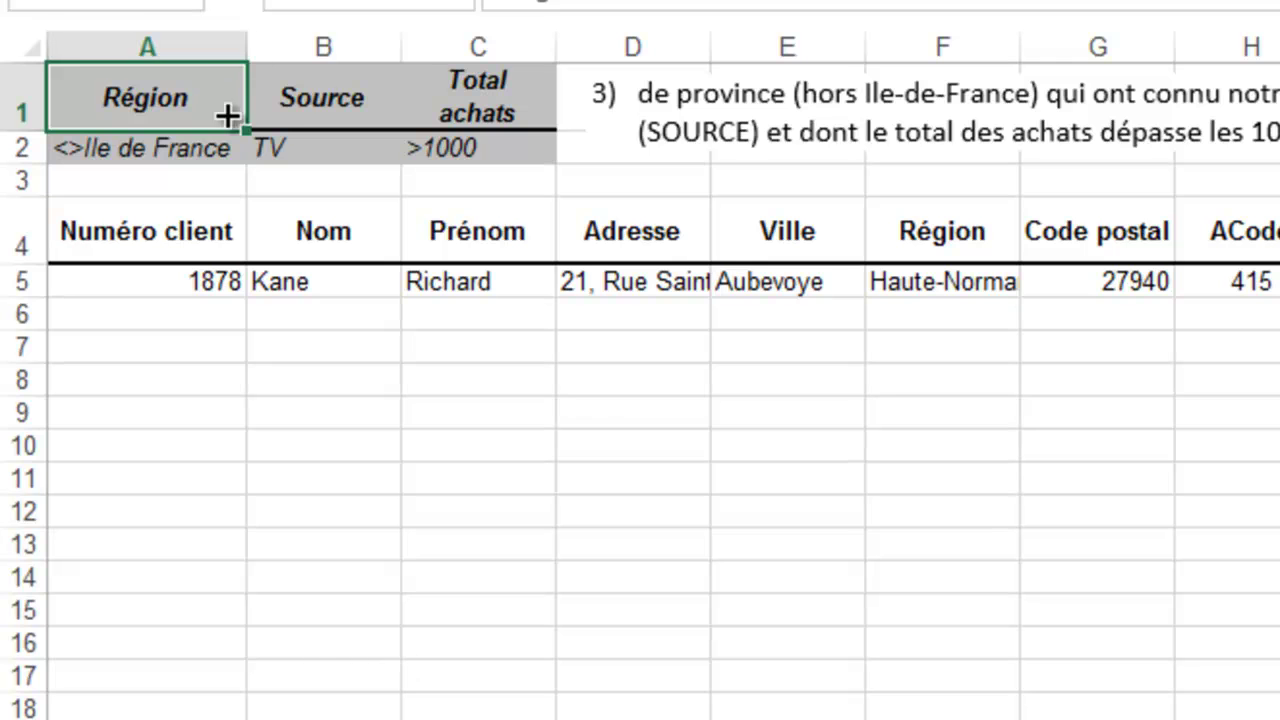
key(ctrl+Page_Down)
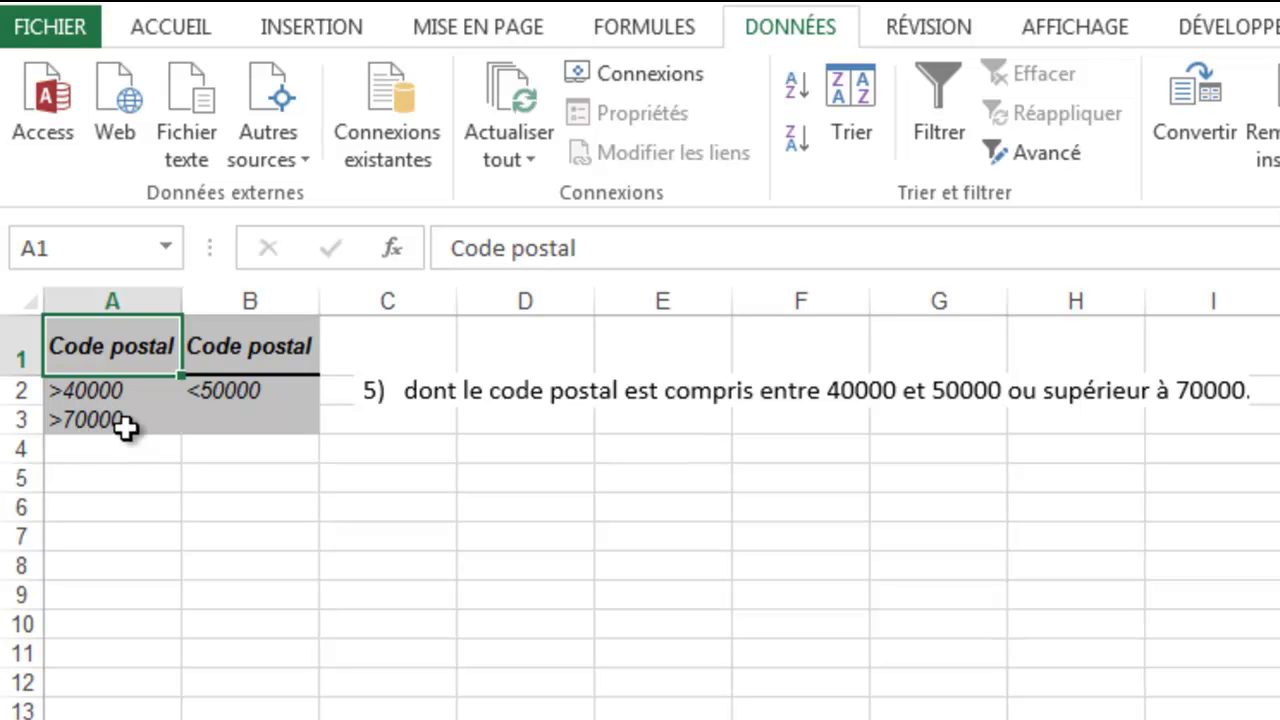
click(94, 390)
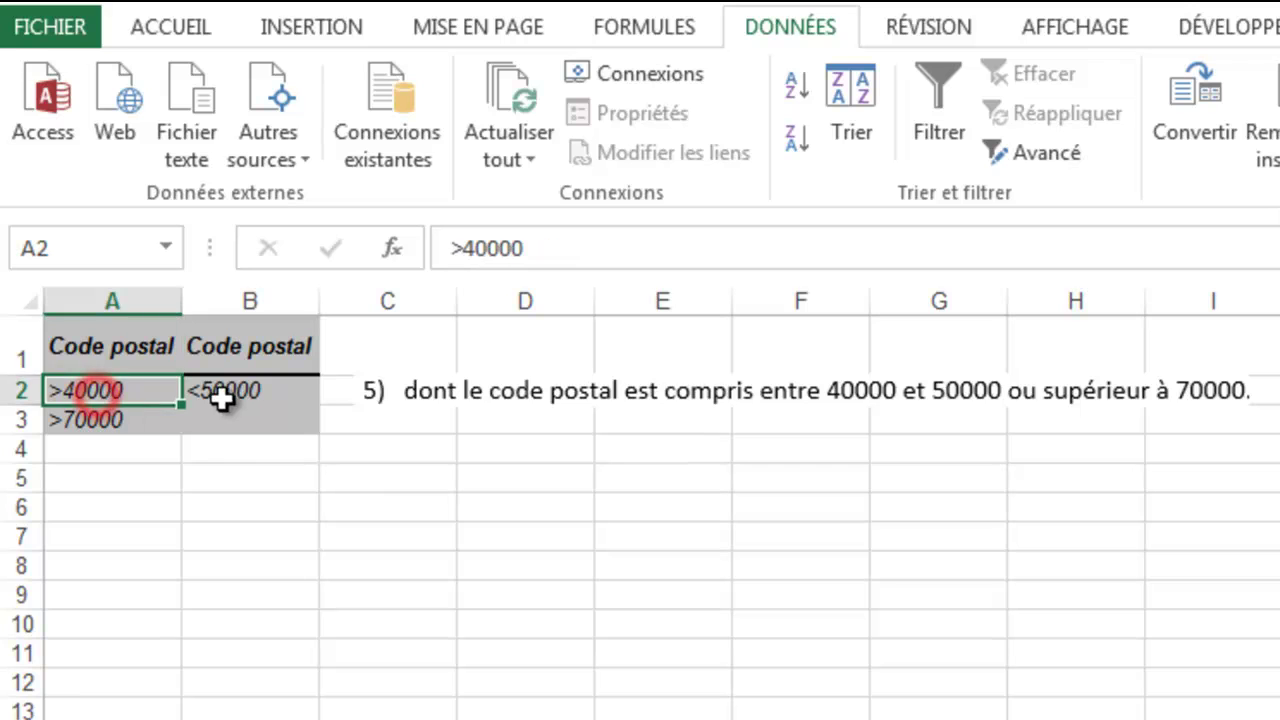
click(218, 394)
click(149, 392)
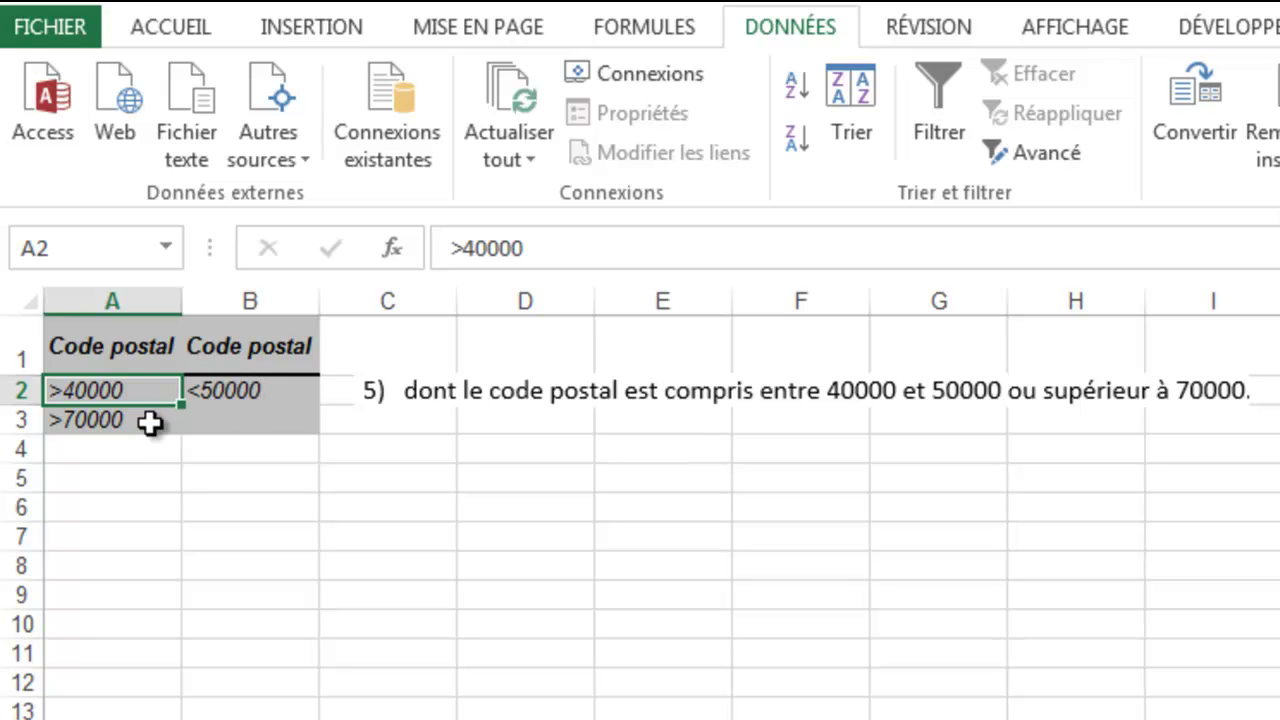
On sheet Filtre5, set up an advanced filter that copies to another location, using Clients!A1:N36 as the list range
click(134, 355)
click(1015, 158)
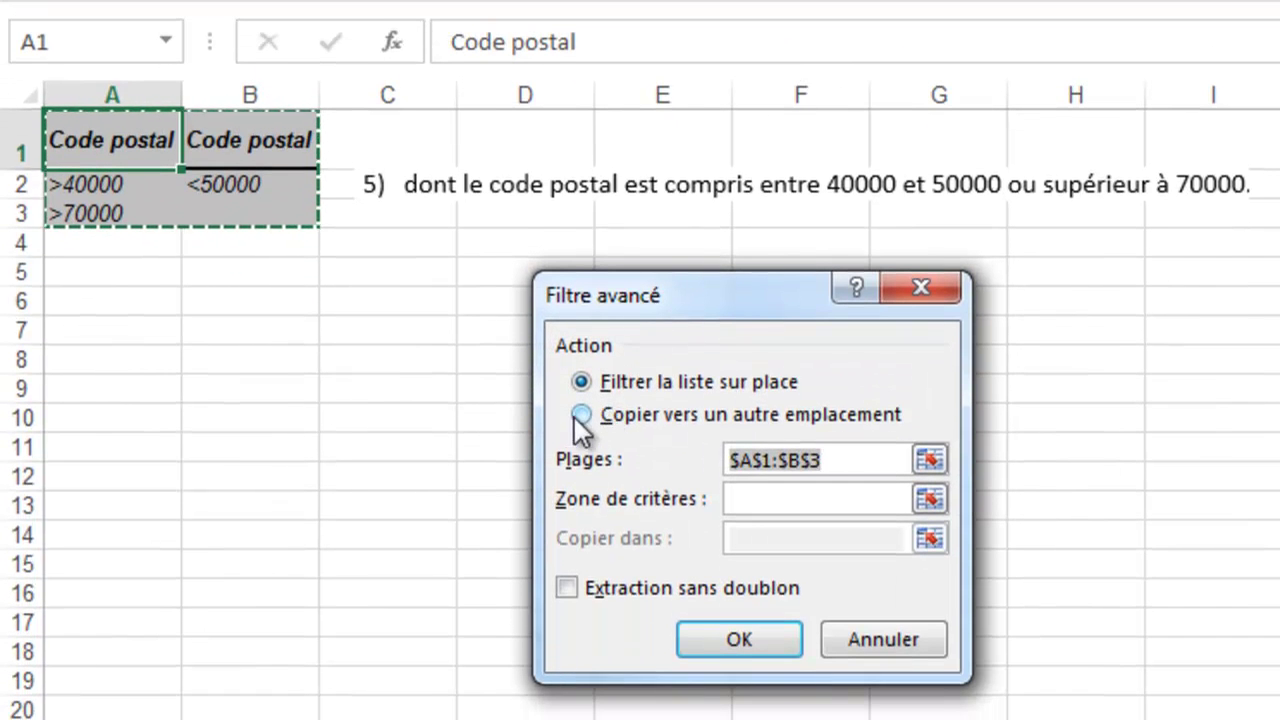
click(581, 414)
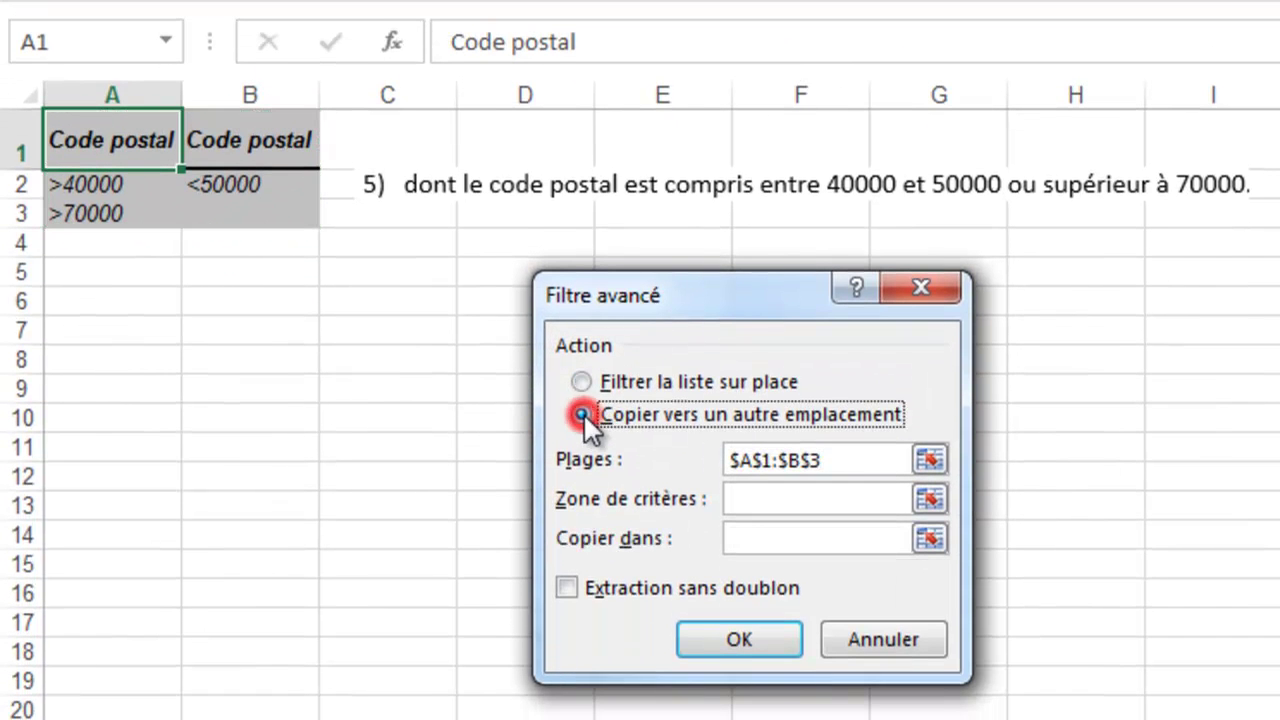
click(930, 460)
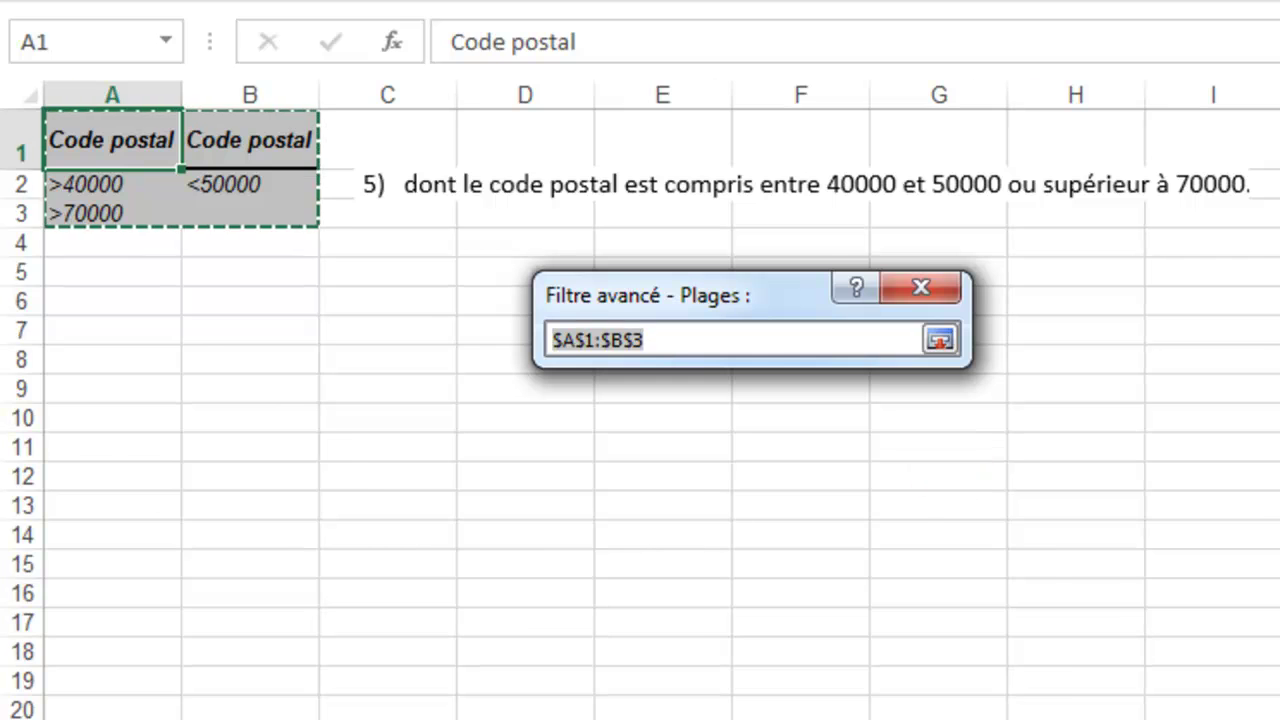
click(250, 715)
drag(113, 143, 1279, 719)
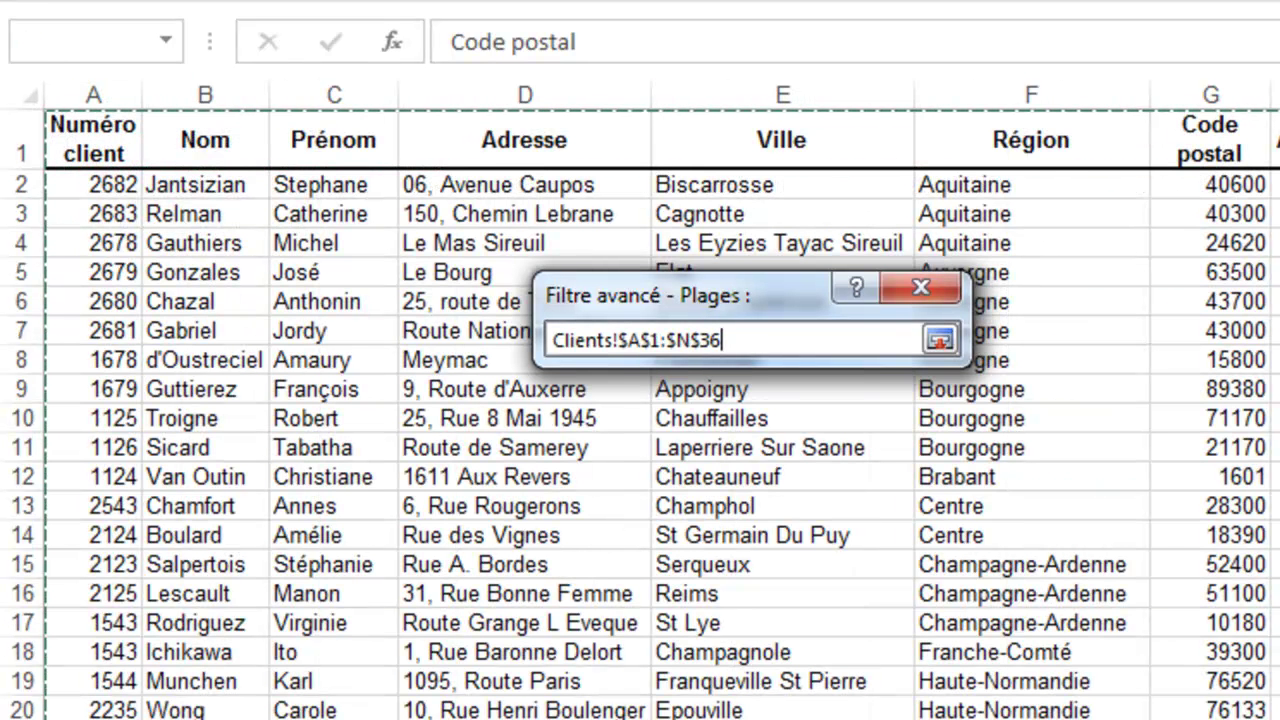
click(940, 340)
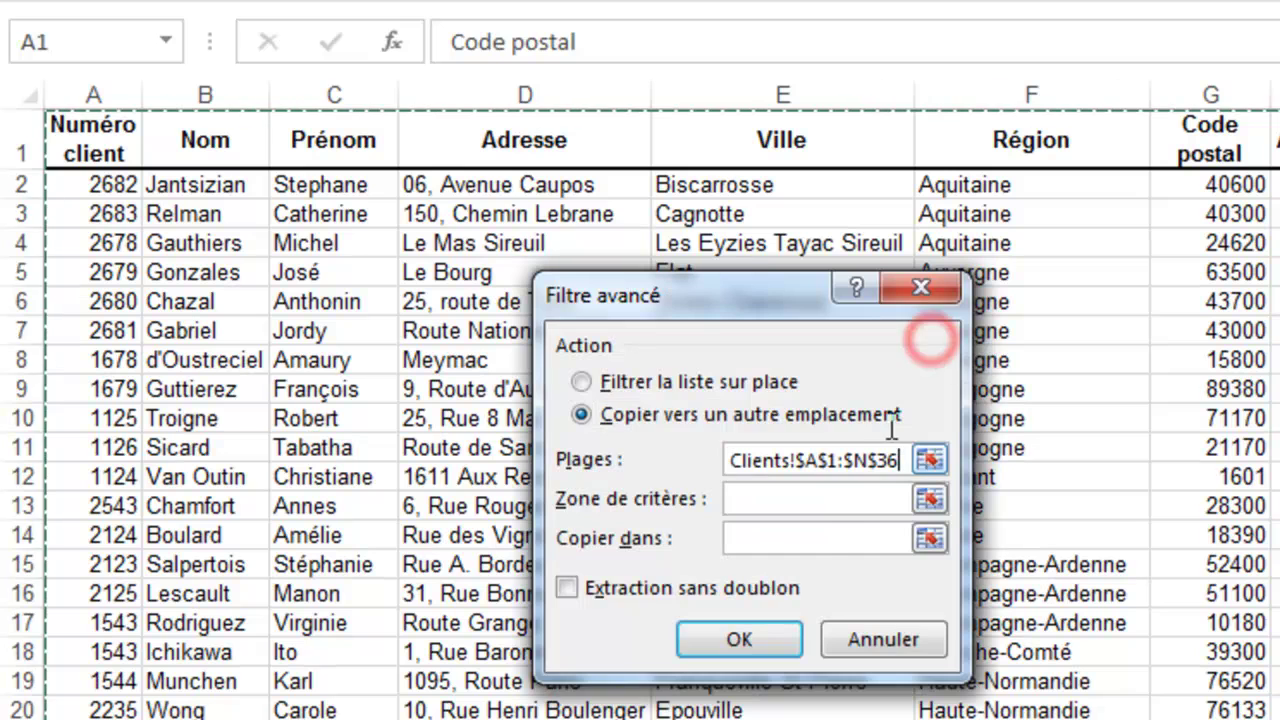
Use Filtre5!A1:B3 as the criteria range and Filtre5!A5 as the copy destination, and run the advanced filter
click(812, 497)
drag(110, 141, 251, 220)
click(733, 540)
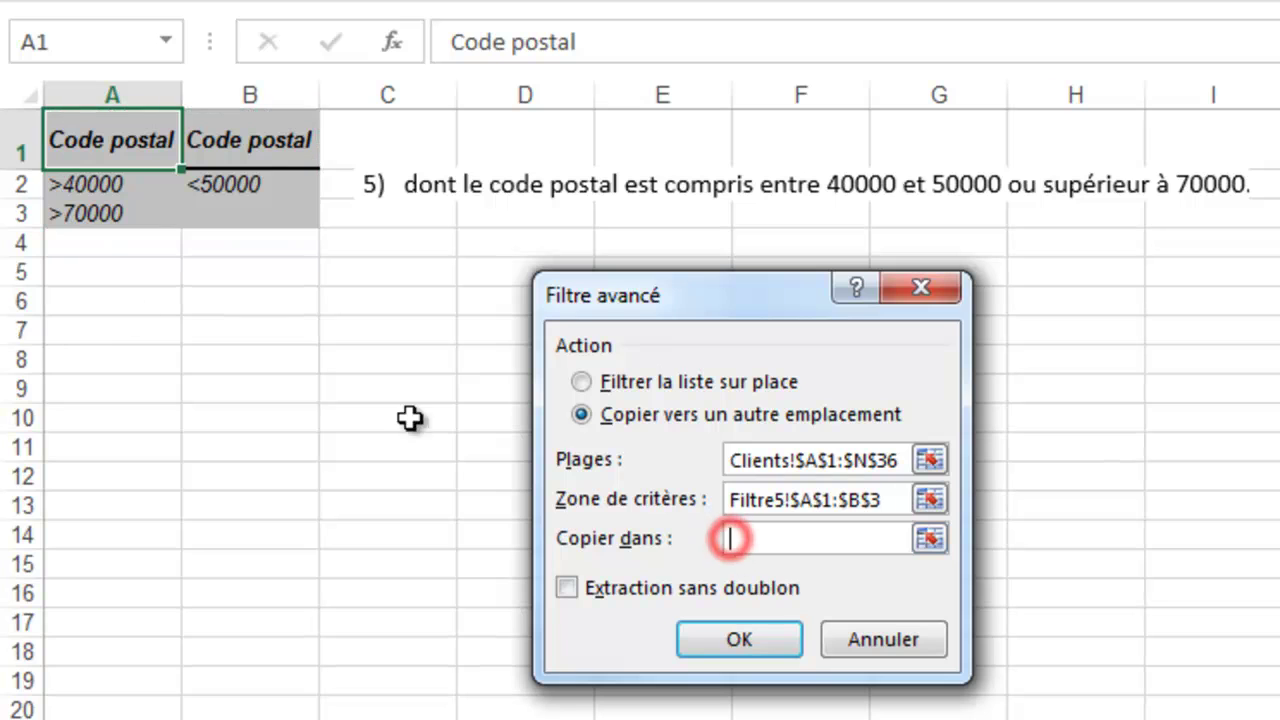
click(118, 274)
click(745, 639)
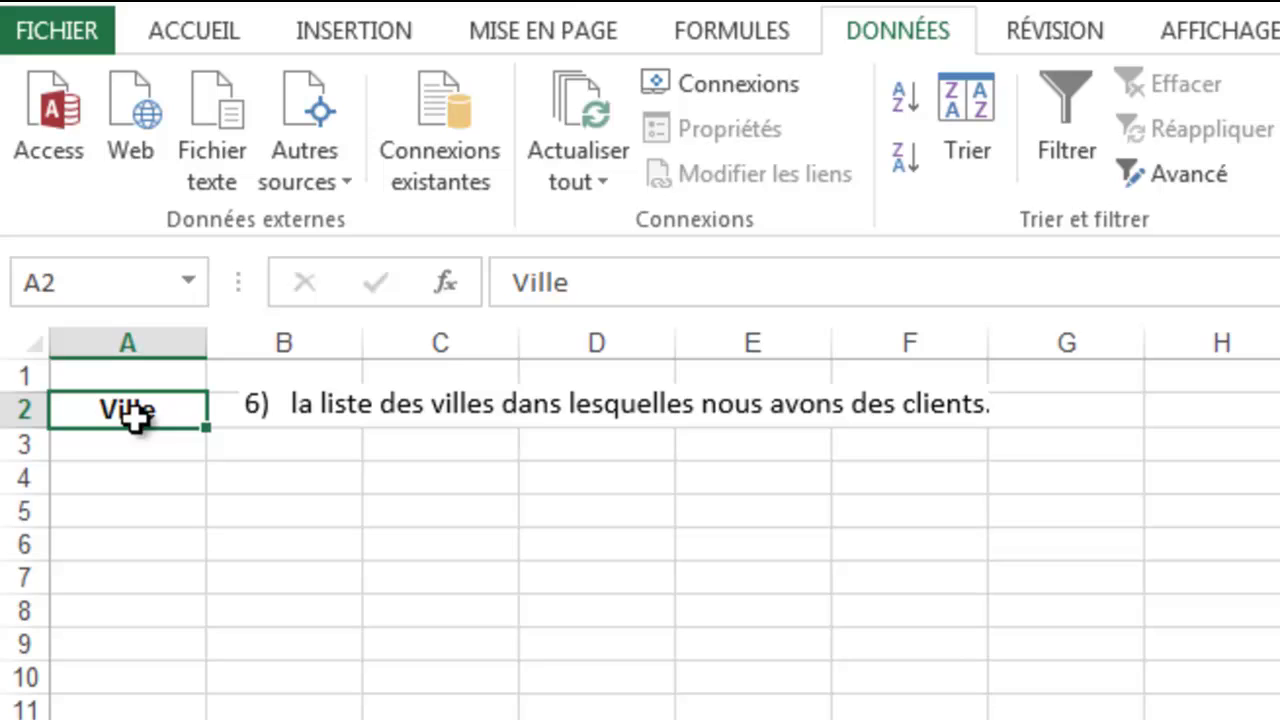
Try to start an advanced filter from the lone Ville heading in A2
click(1183, 171)
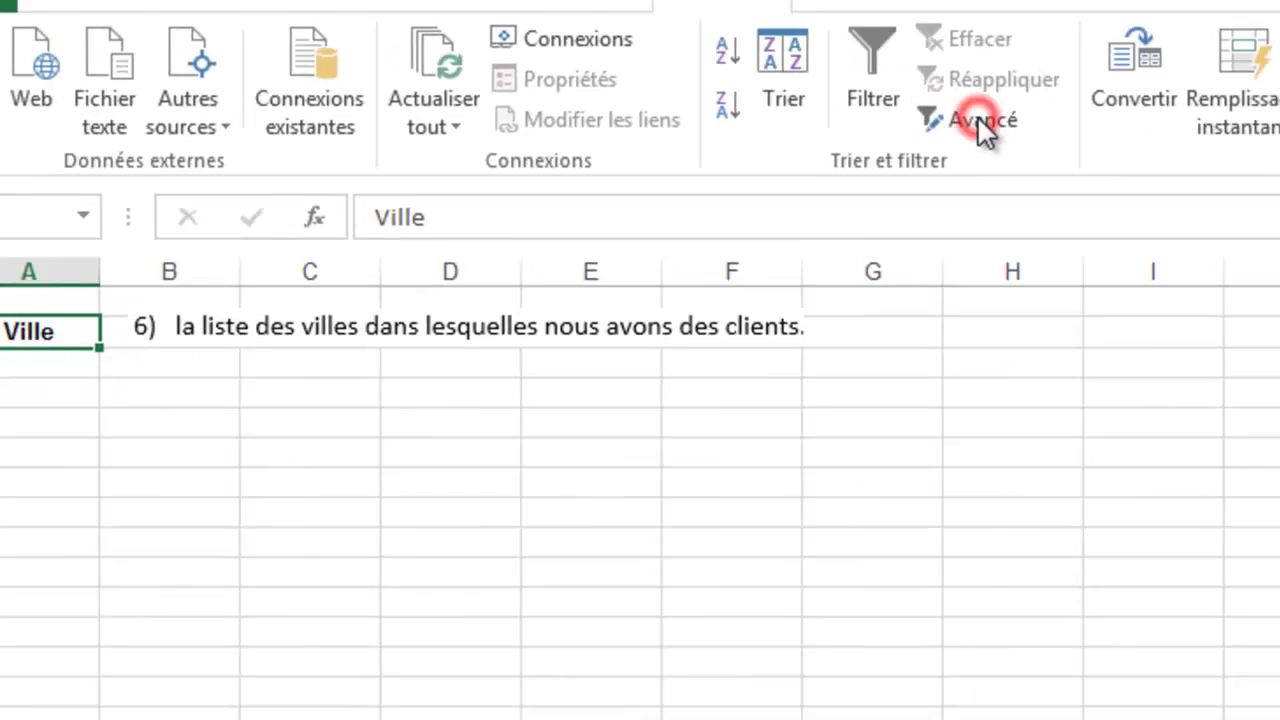
click(614, 437)
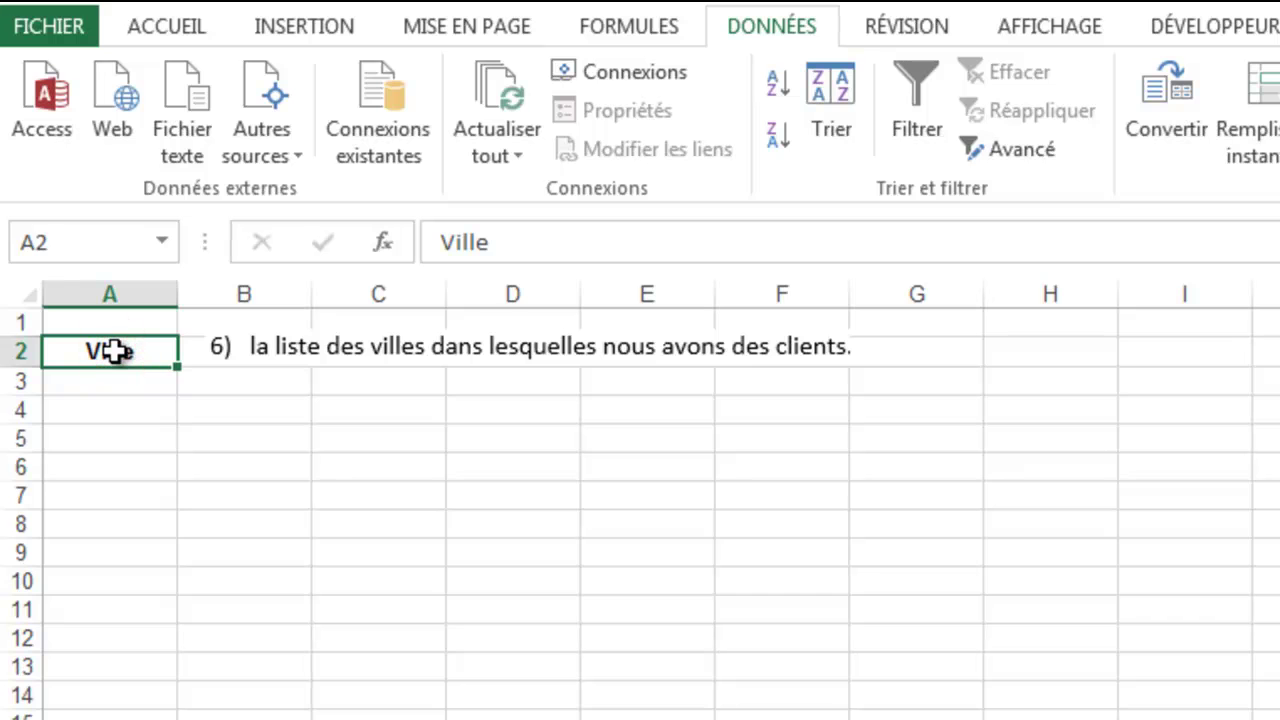
click(975, 152)
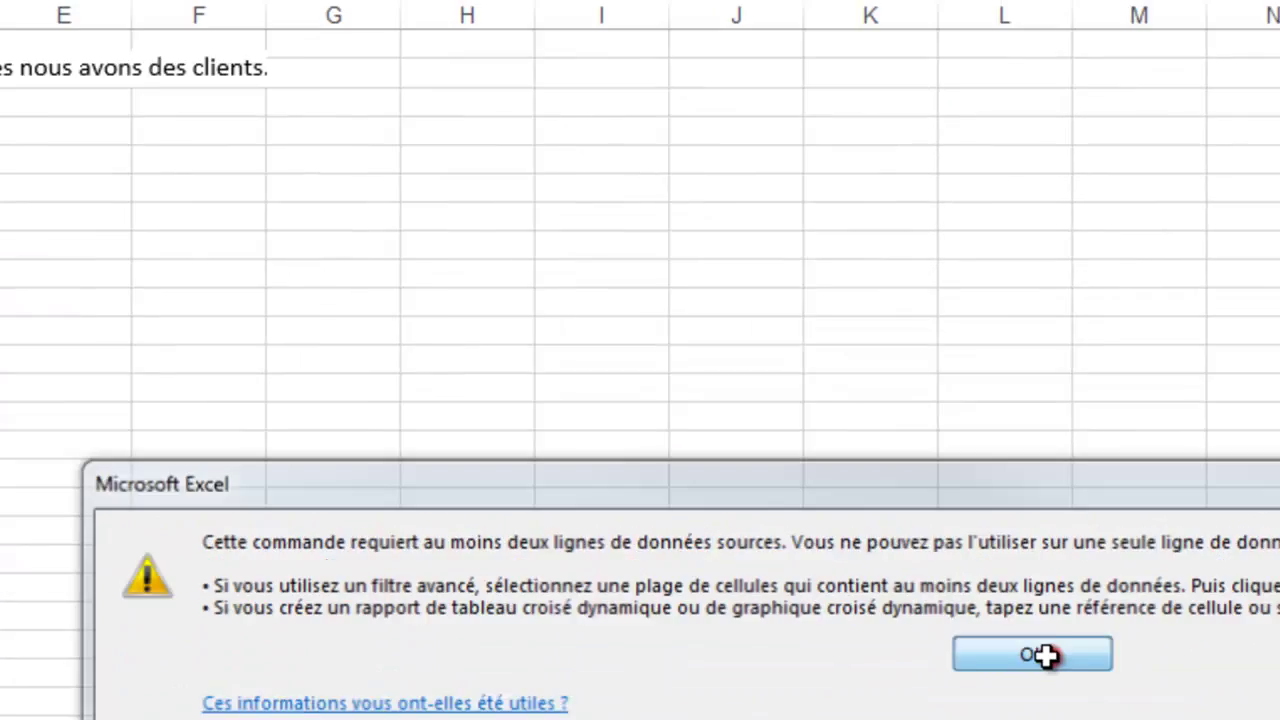
click(700, 489)
Enter the placeholder Y in A3 below the Ville heading
click(88, 380)
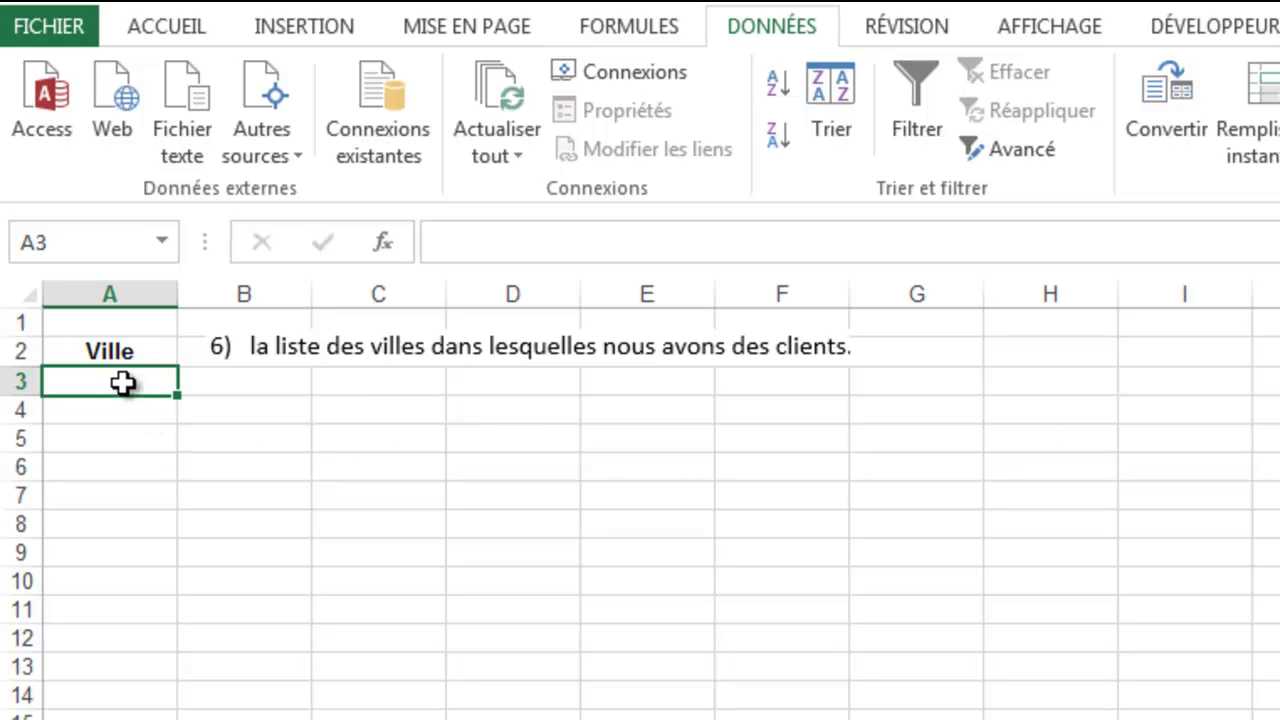
text(Y)
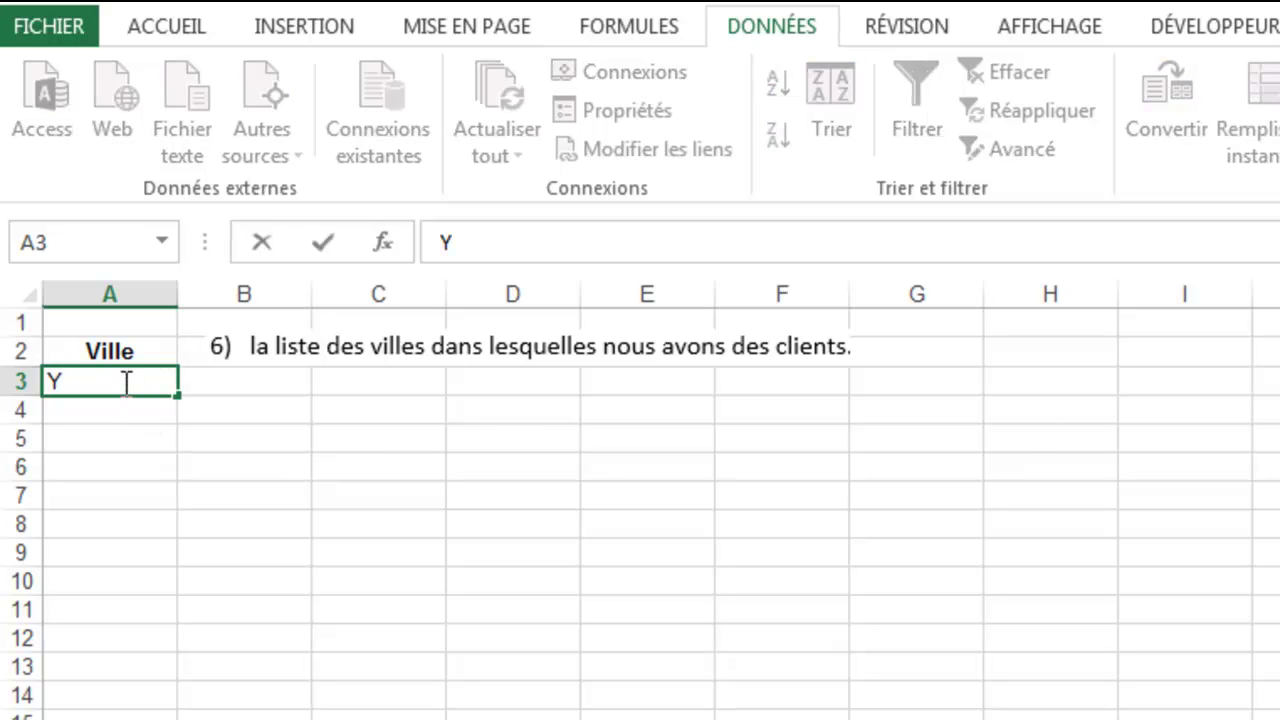
click(115, 350)
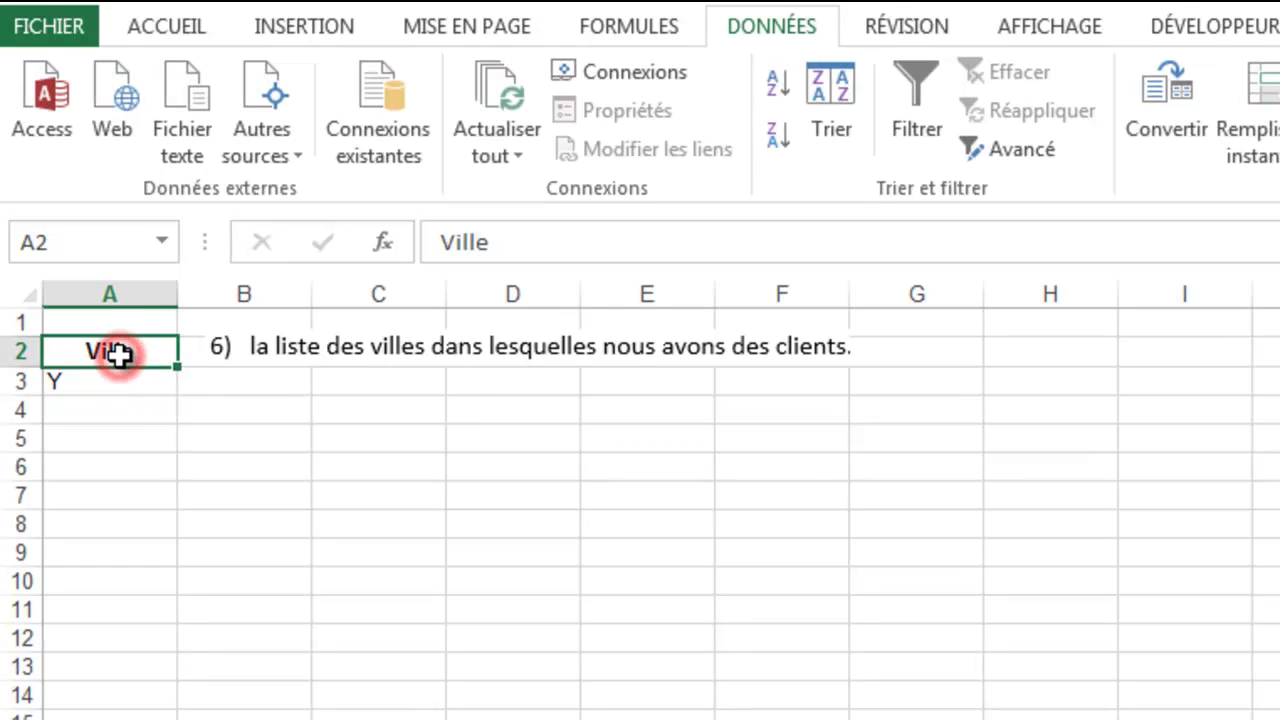
From the Ville heading in A2, set up an advanced filter that copies to another location, with Clients!A1:N36 as the list range
click(1025, 150)
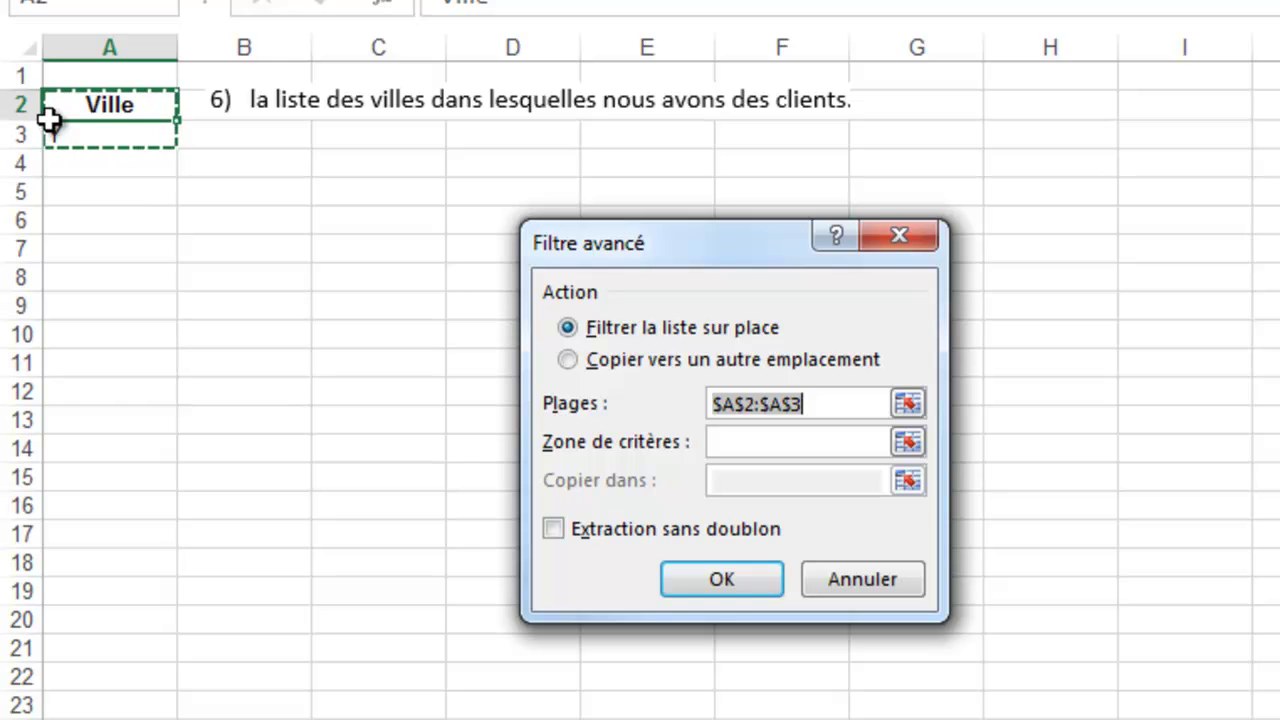
click(612, 359)
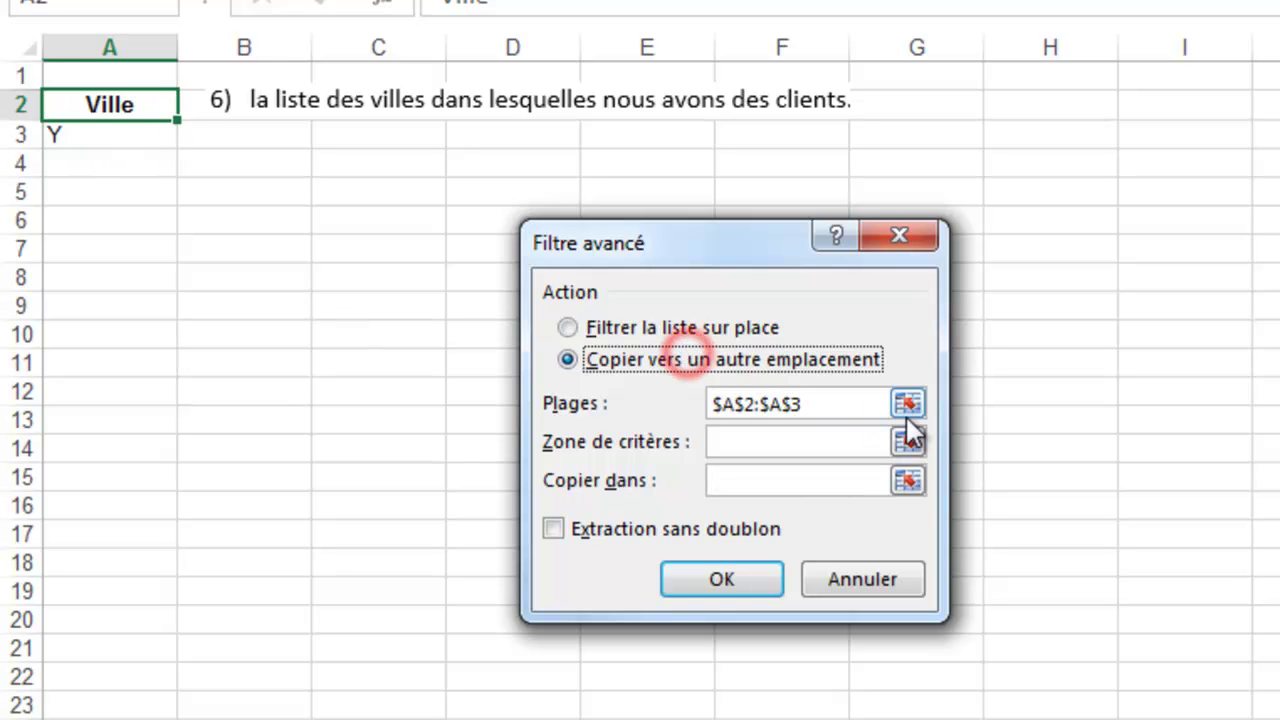
click(908, 403)
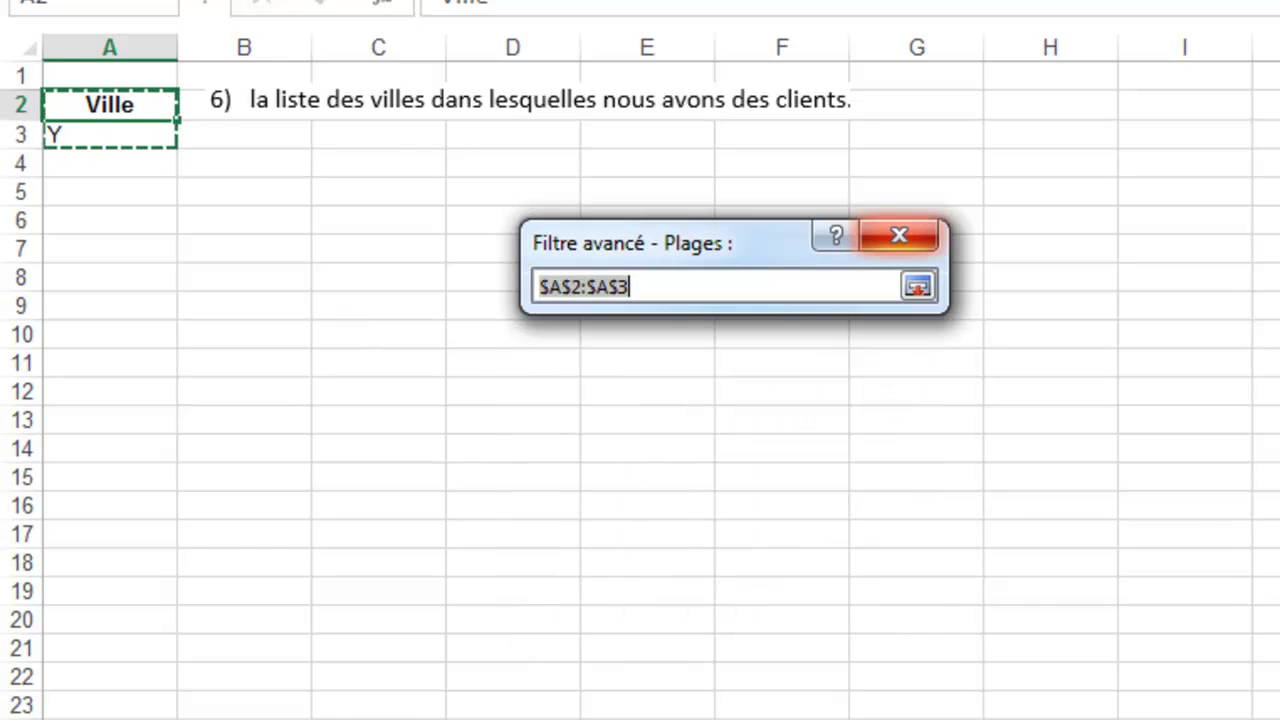
click(80, 715)
drag(100, 85, 1279, 719)
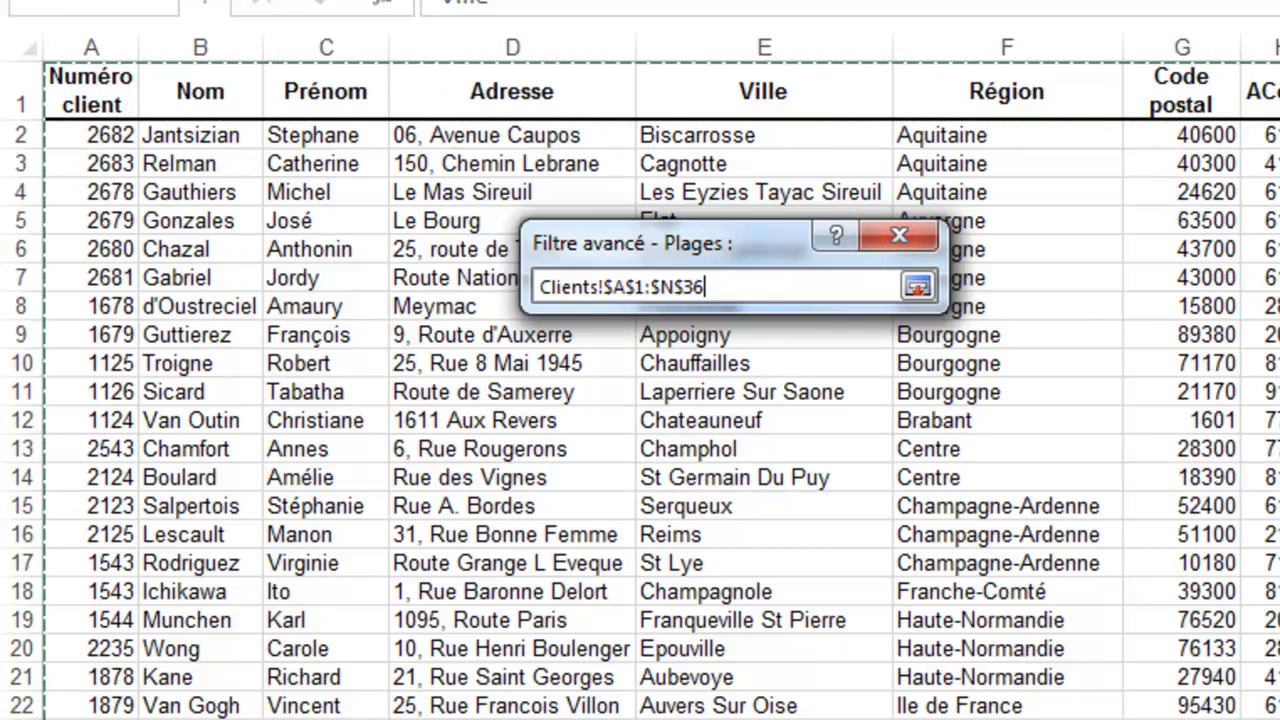
click(922, 287)
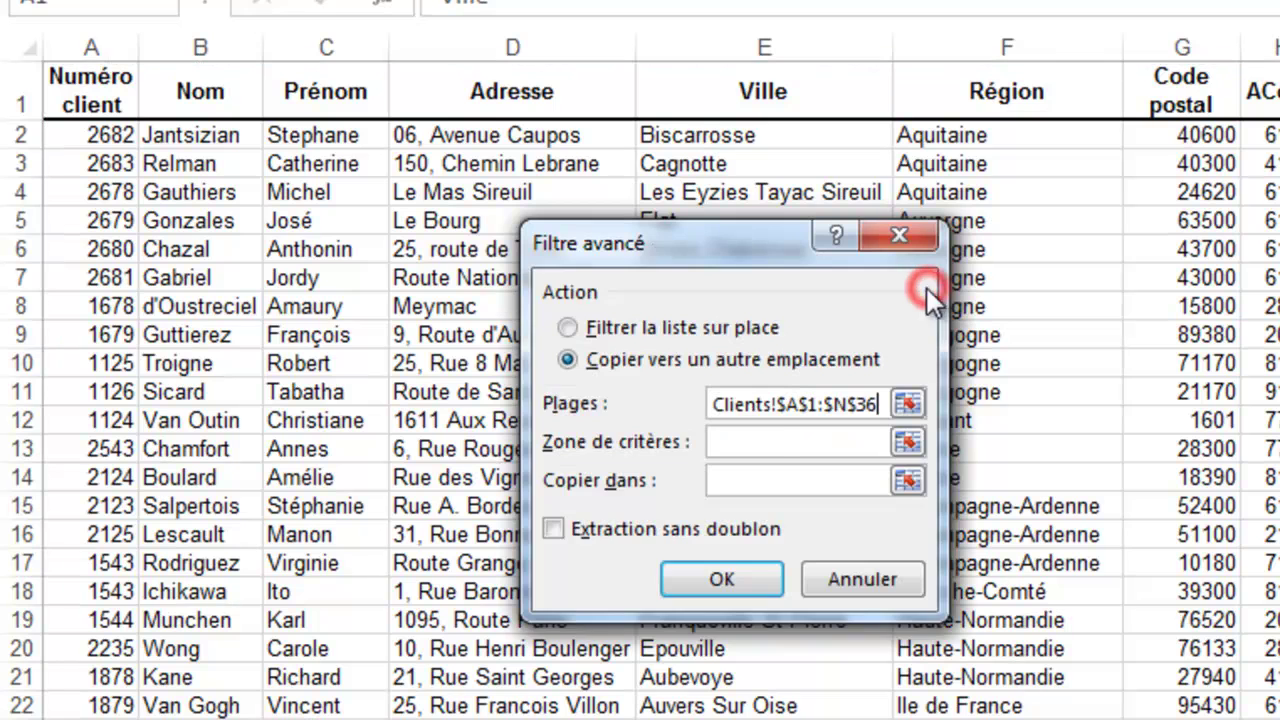
click(755, 431)
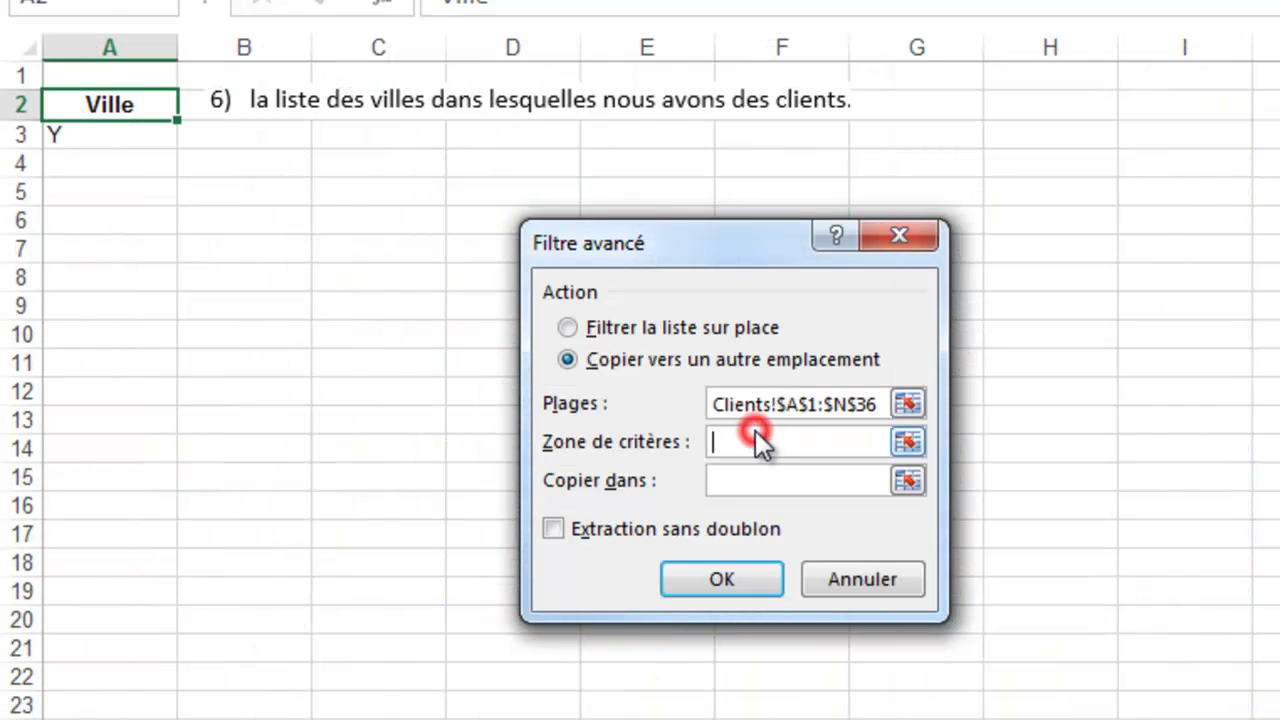
click(97, 106)
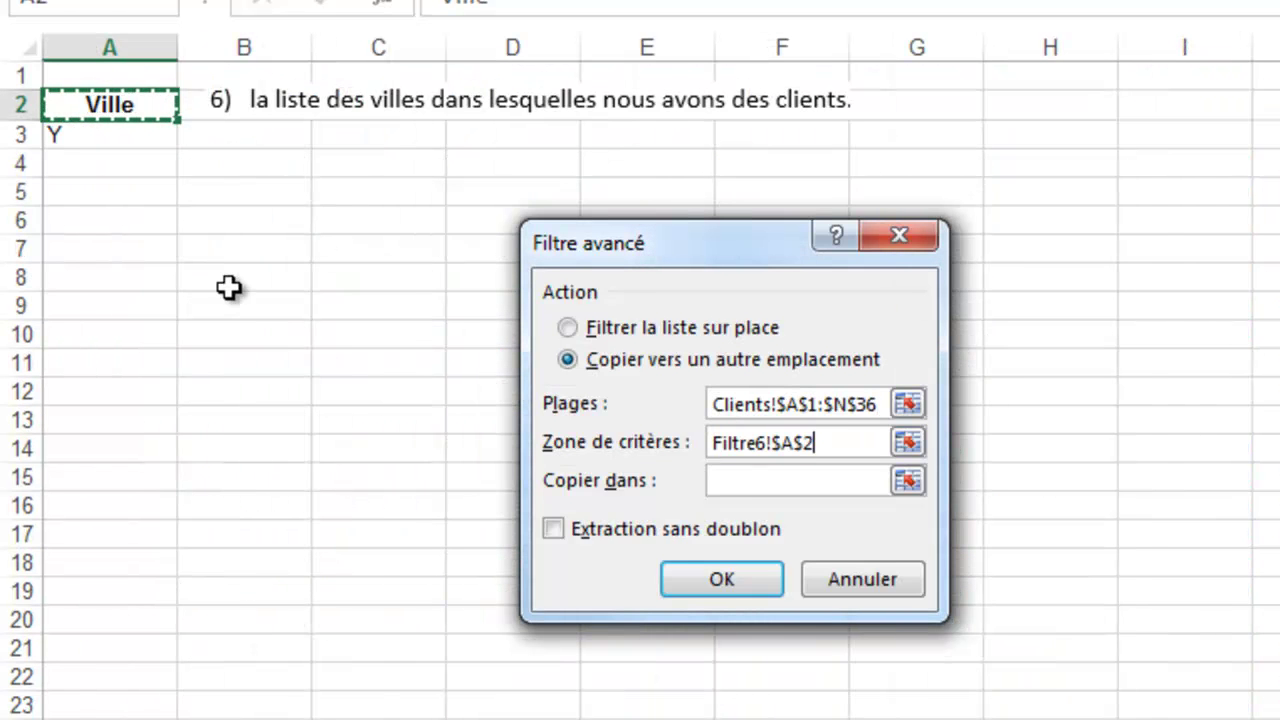
click(743, 481)
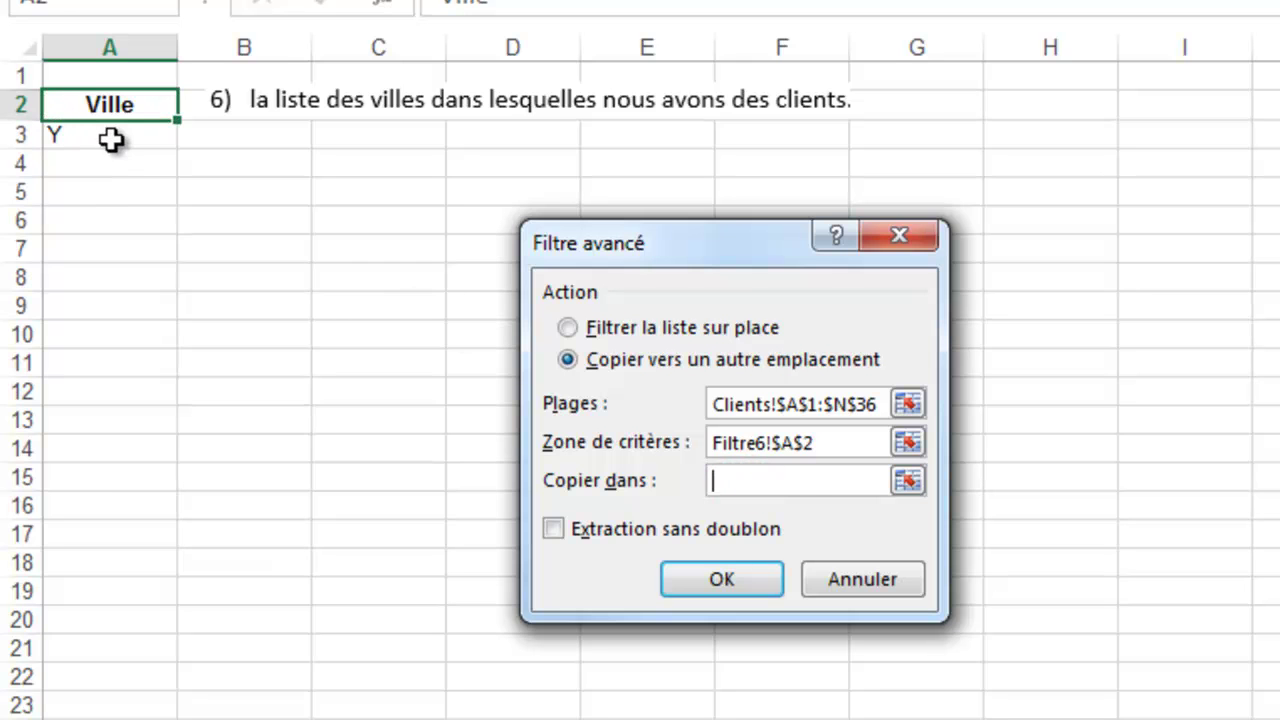
click(110, 138)
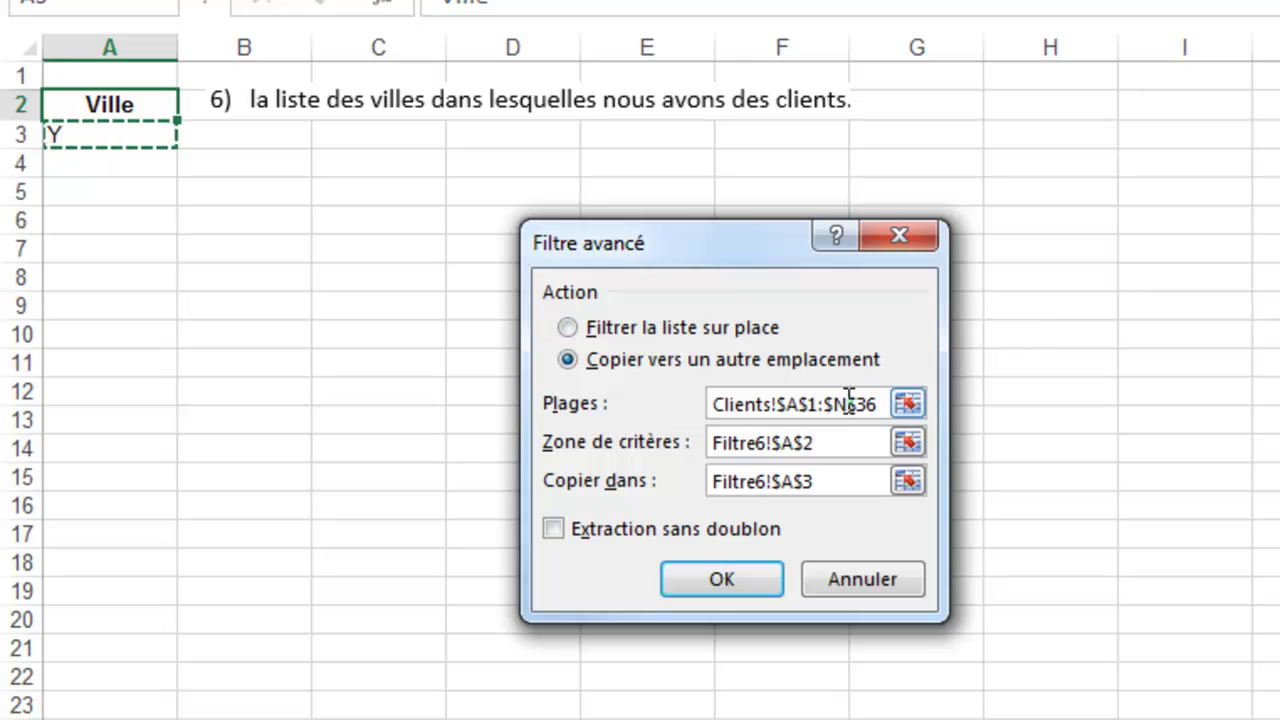
drag(833, 432, 645, 448)
key(Delete)
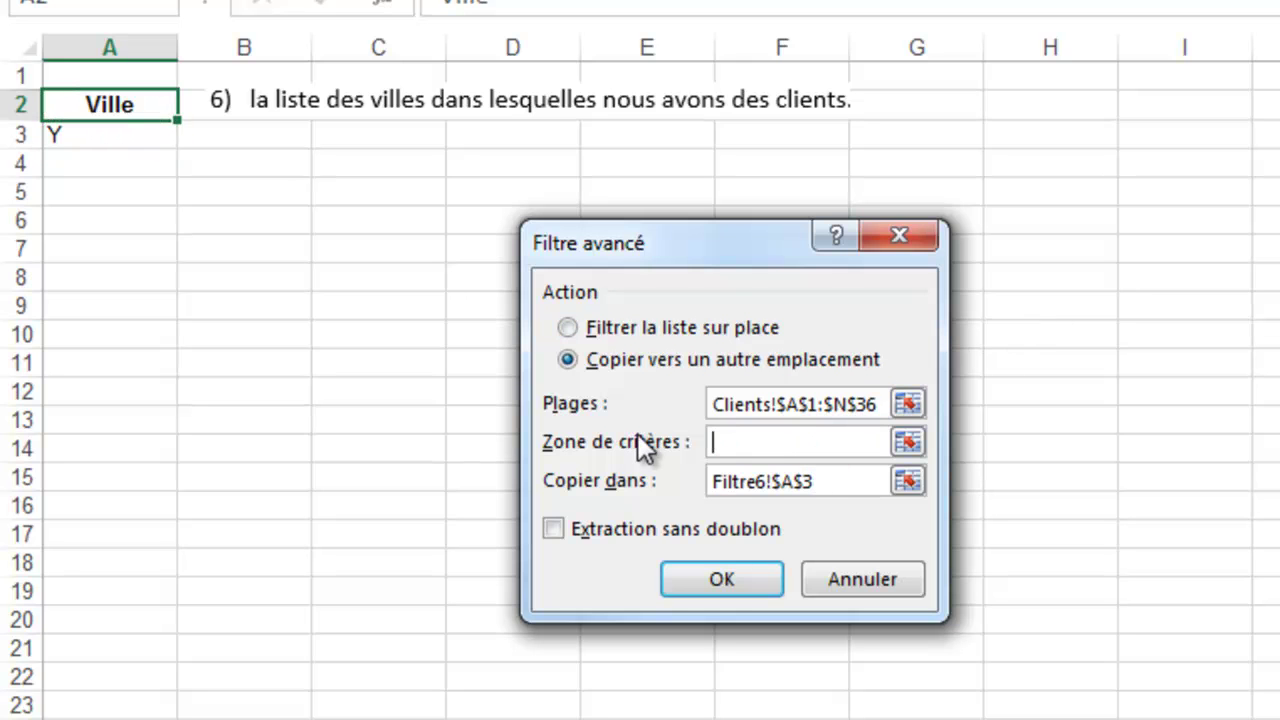
Set the copy destination to Filtre6!A2, restrict the extraction to unique records and run the advanced filter without a criteria range
drag(833, 490, 590, 450)
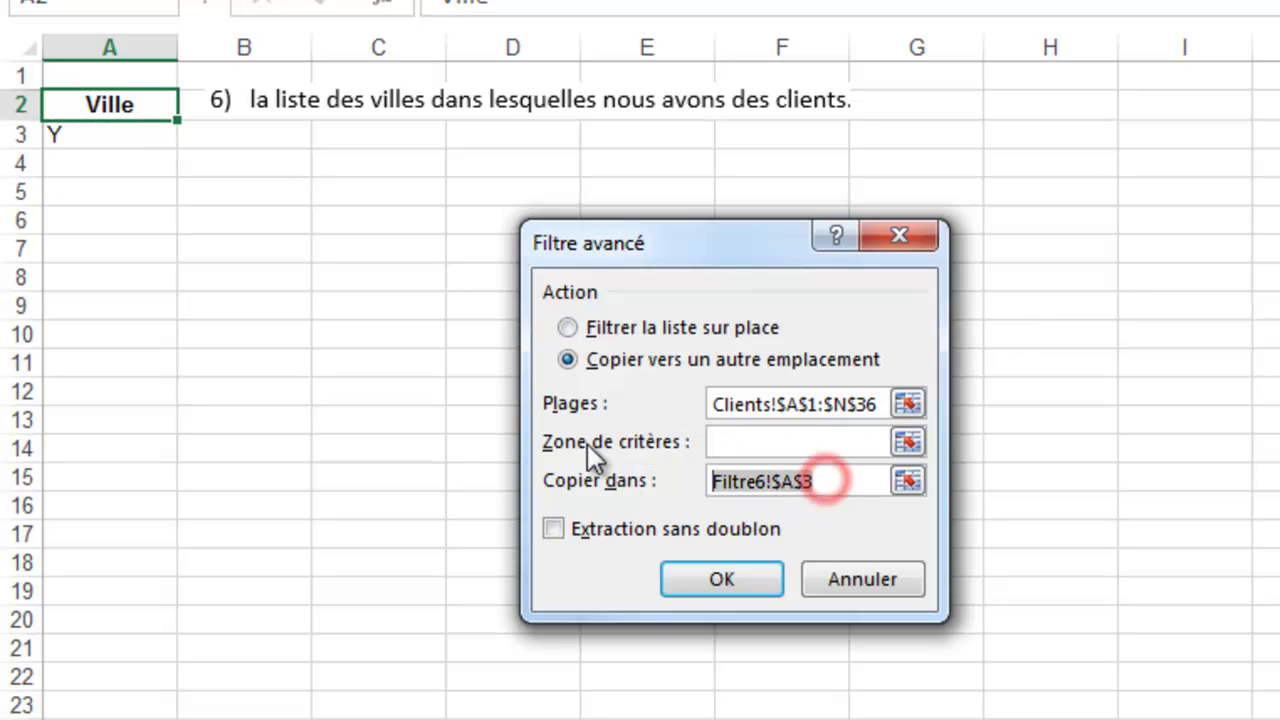
click(125, 102)
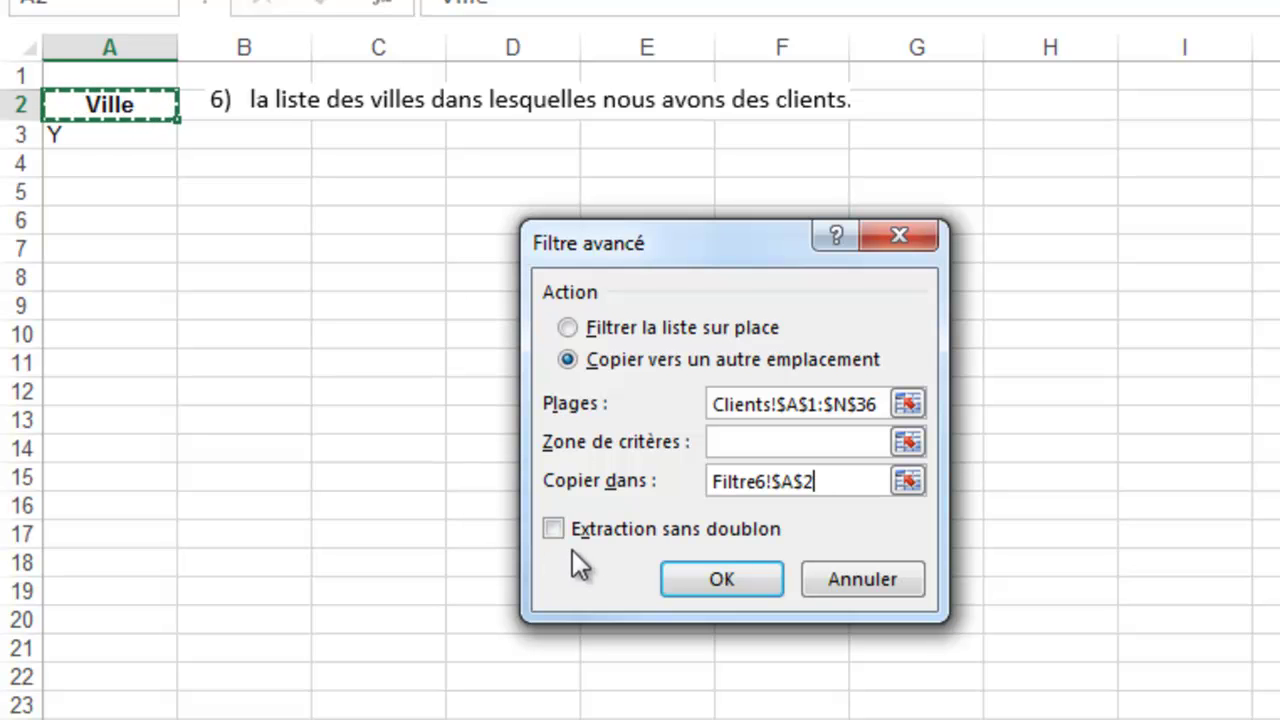
click(549, 528)
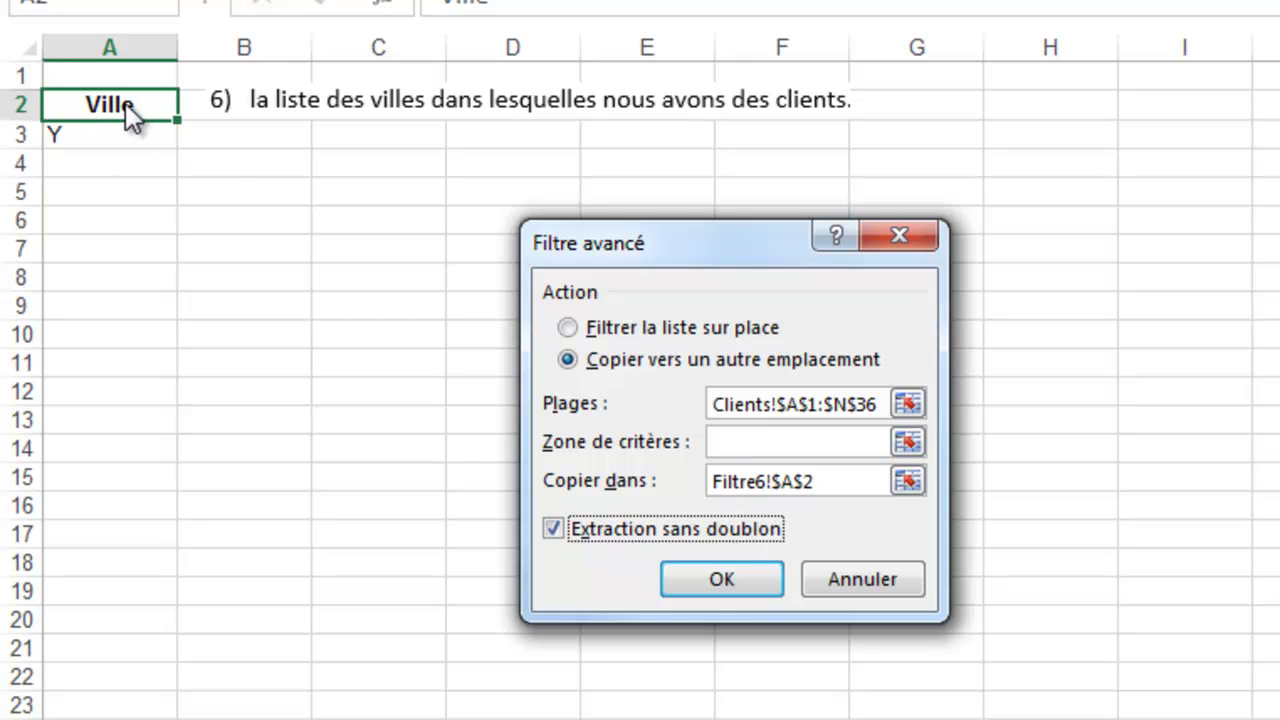
click(709, 584)
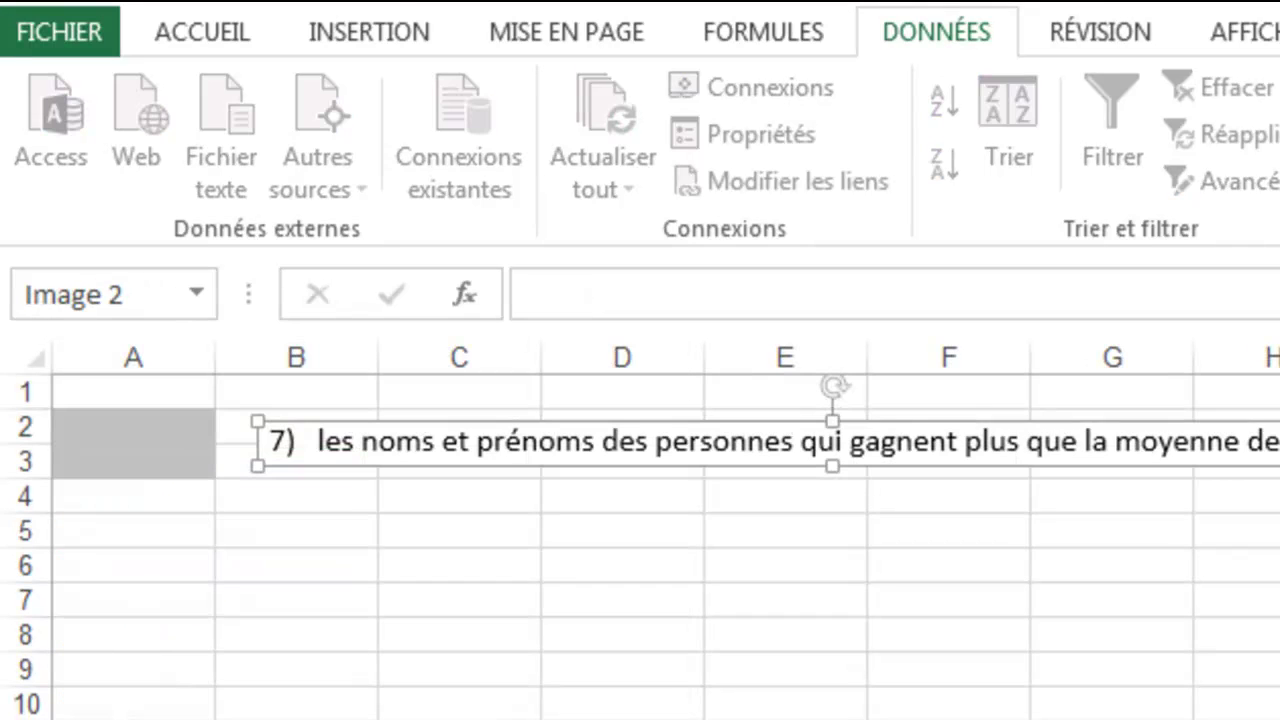
Copy the Nom and Prénom headings from the Clients sheet to A5 on sheet Filtre7
click(603, 538)
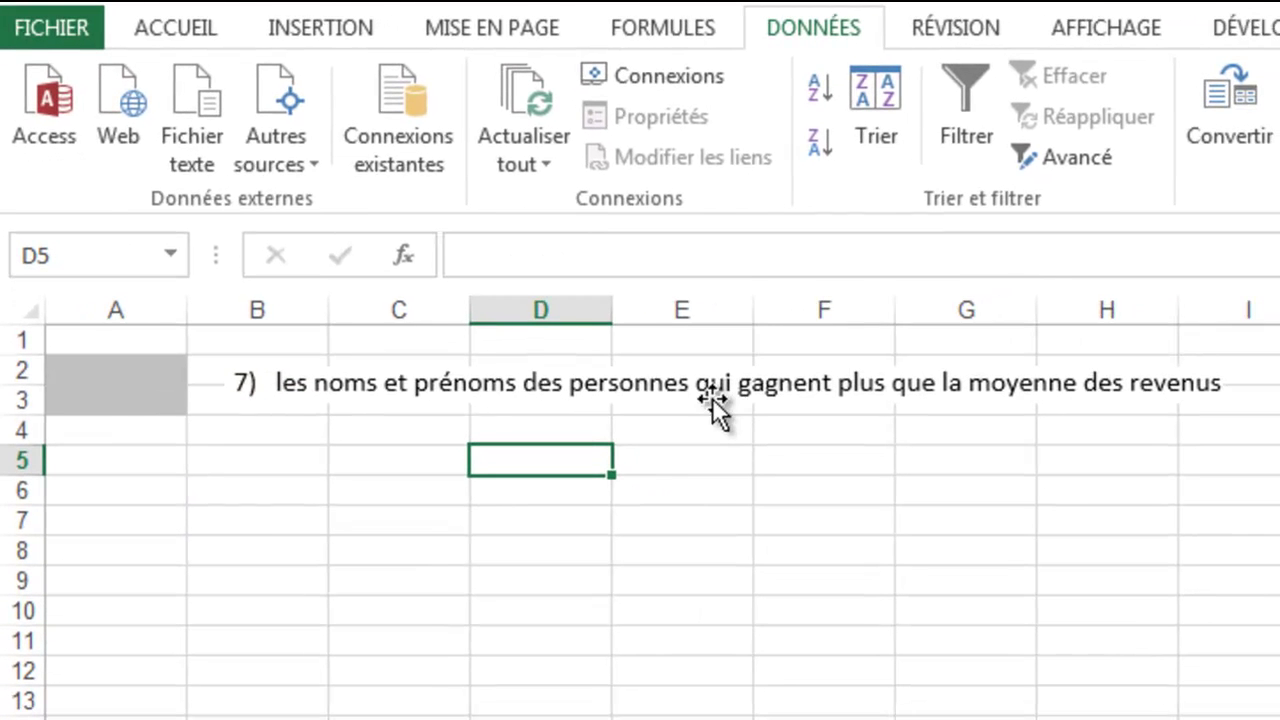
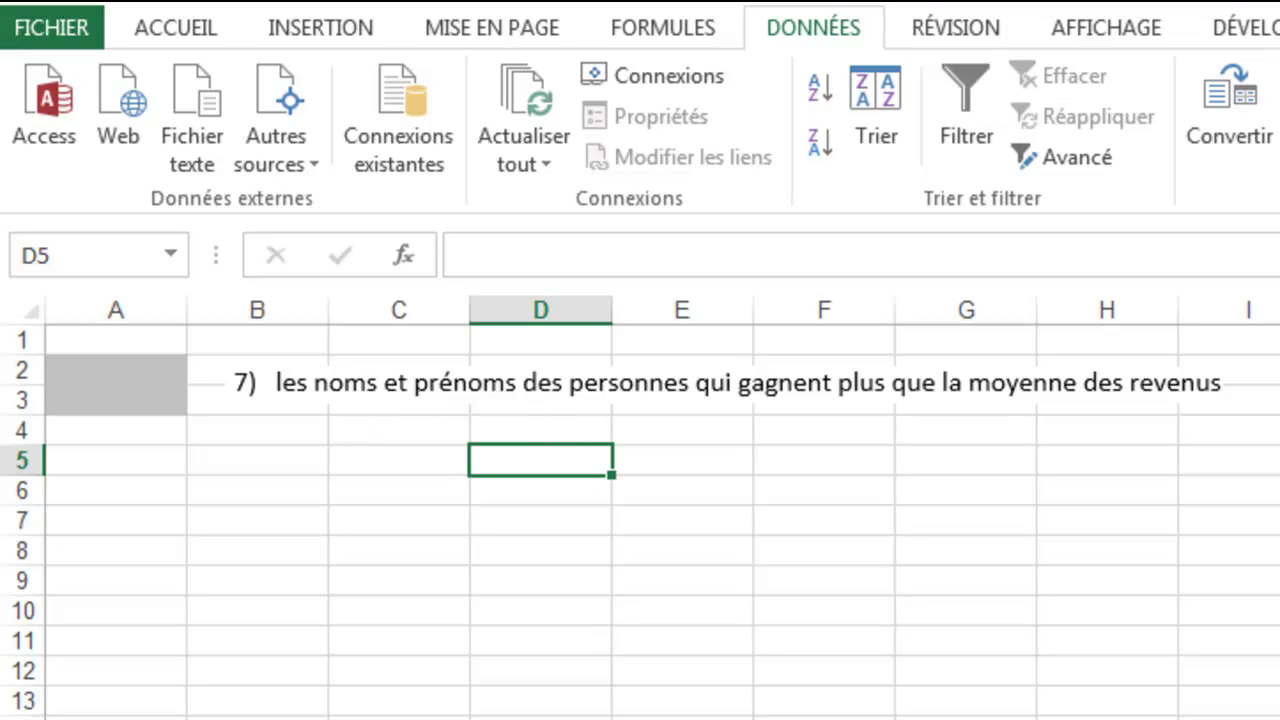
key(ctrl+Page_Down)
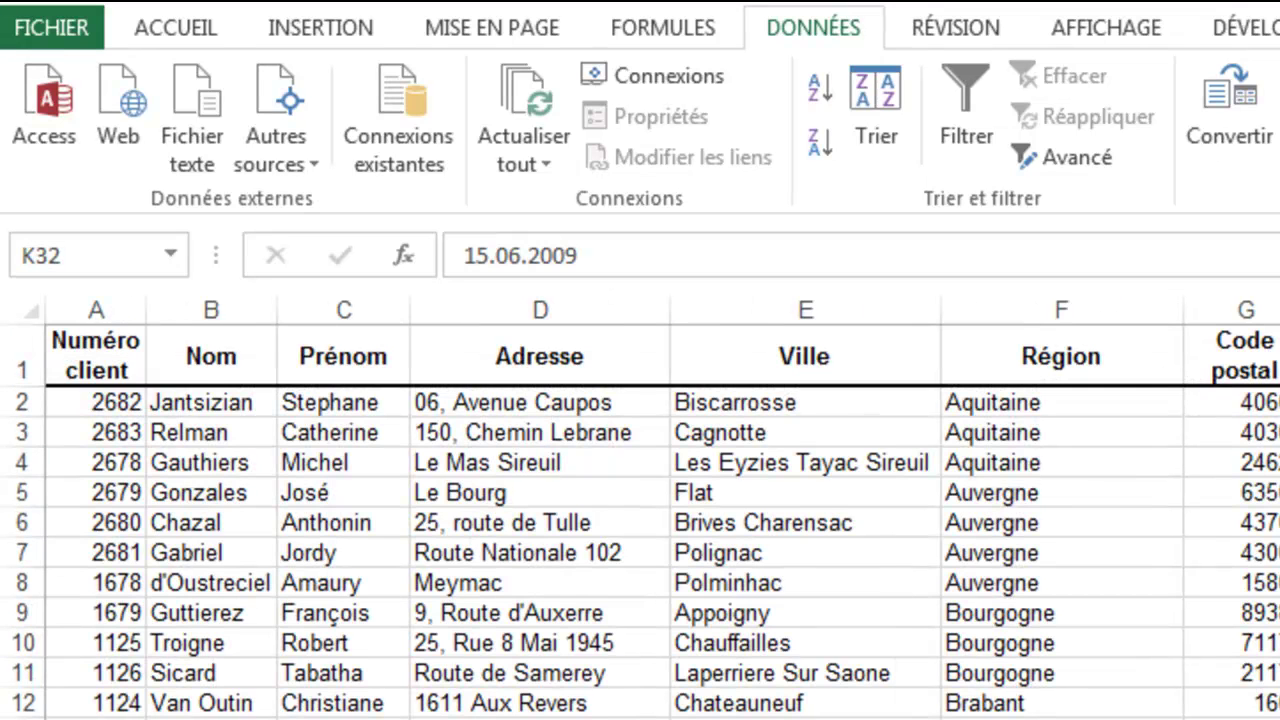
drag(210, 362, 311, 349)
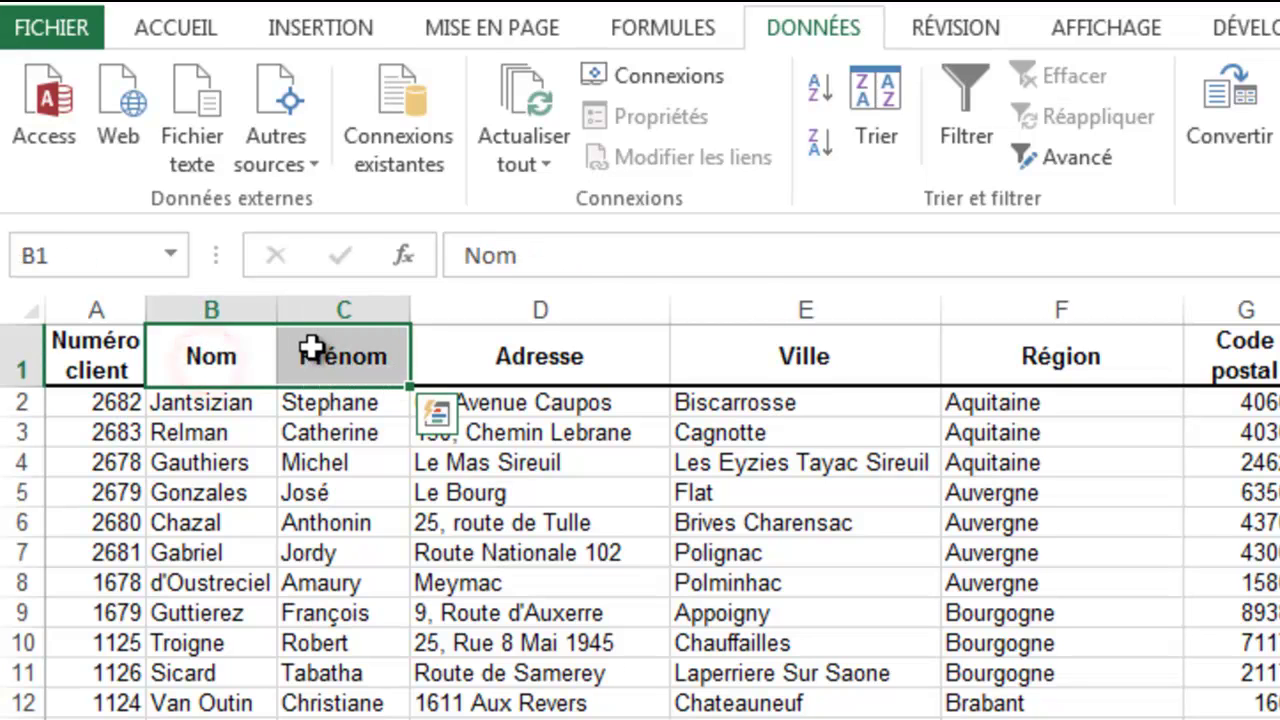
right_click(308, 347)
click(433, 410)
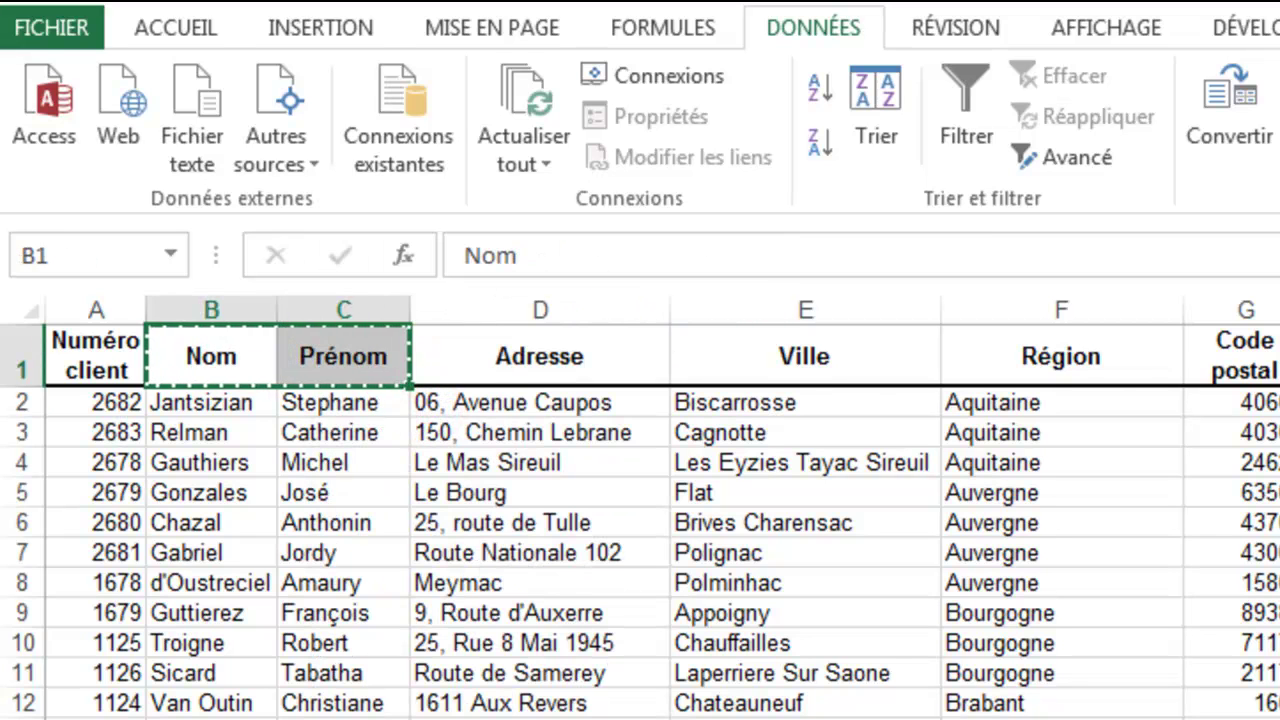
key(ctrl+Page_Up)
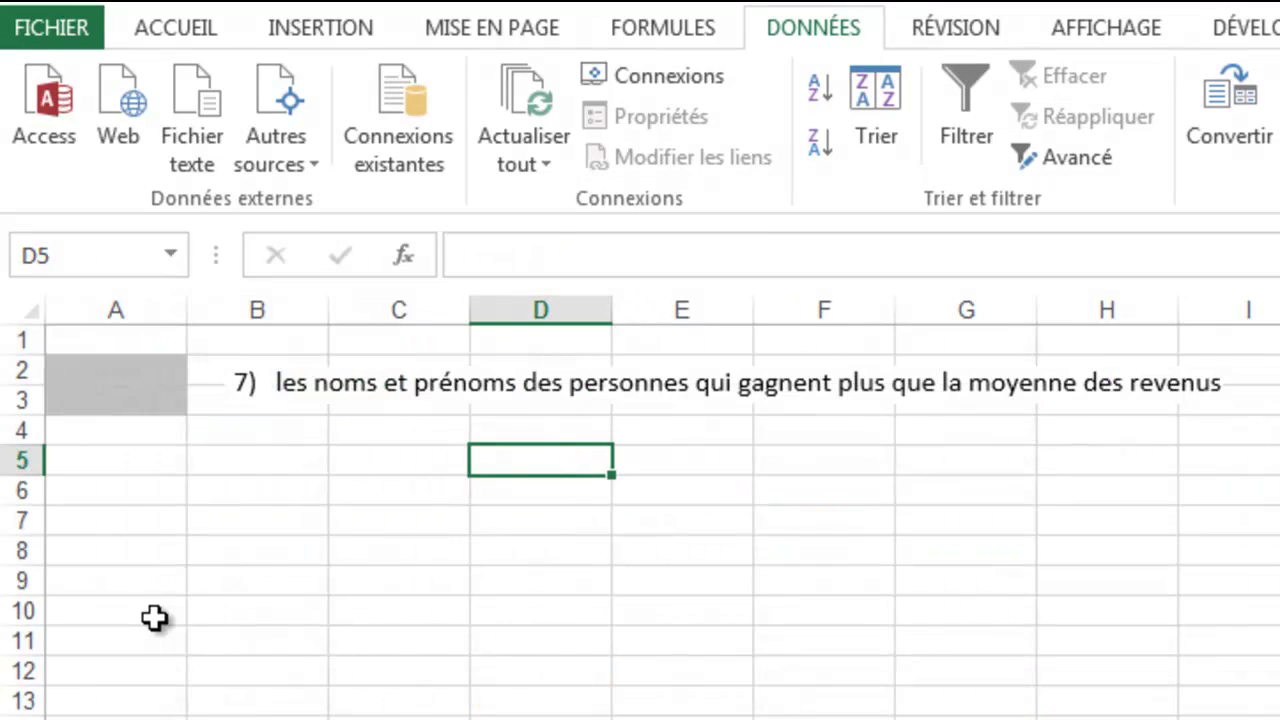
right_click(103, 468)
click(112, 608)
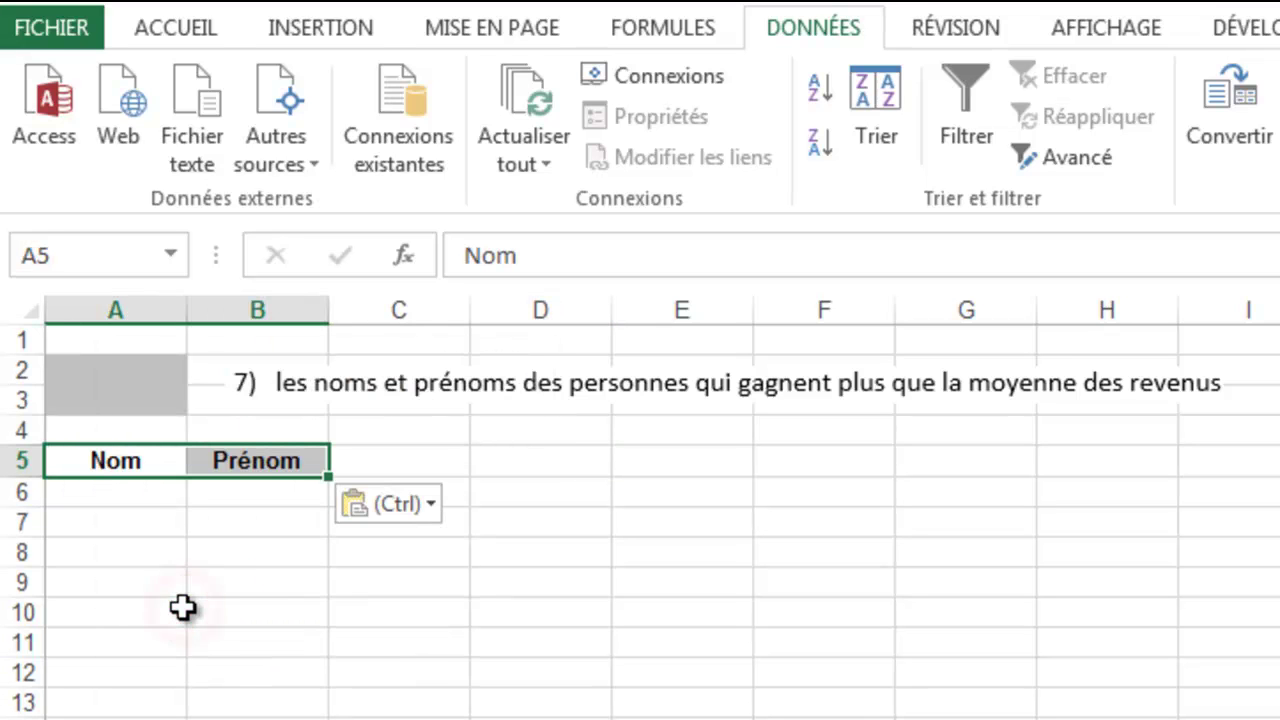
Start the criterion formula =Clients!M2> in cell A3 of Filtre7, referencing the first client's income
click(118, 396)
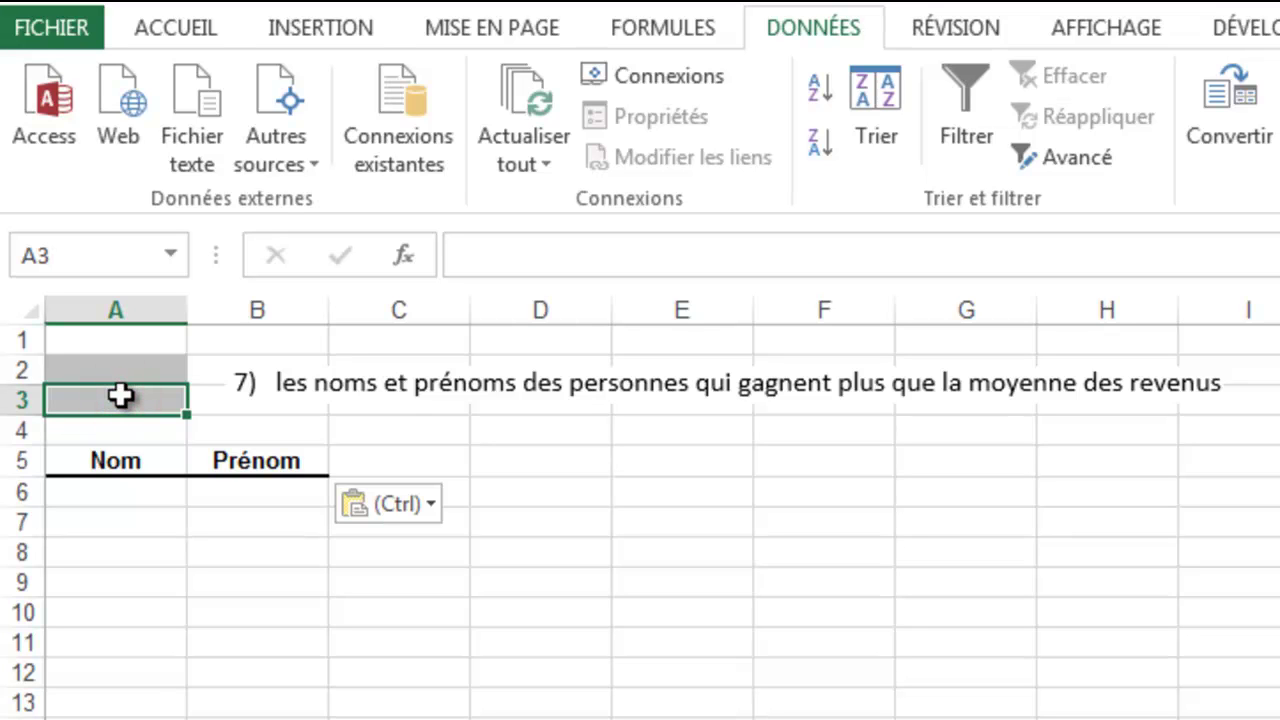
text(=)
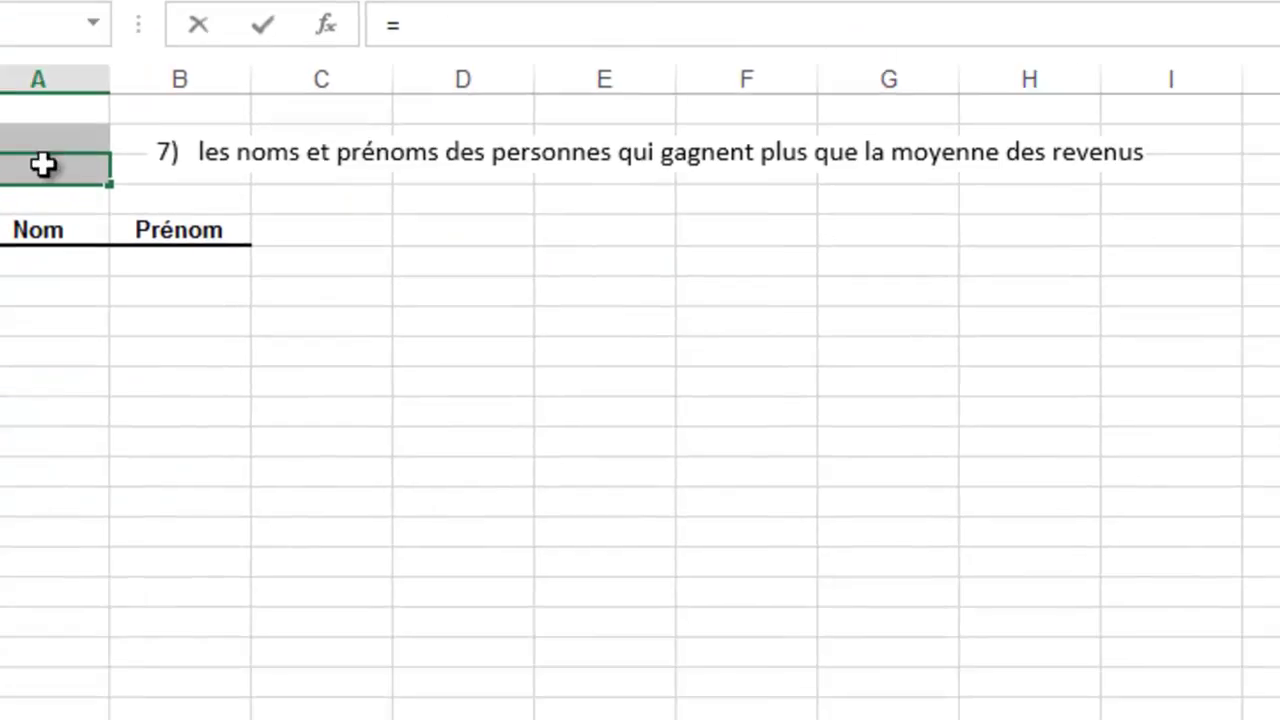
click(660, 698)
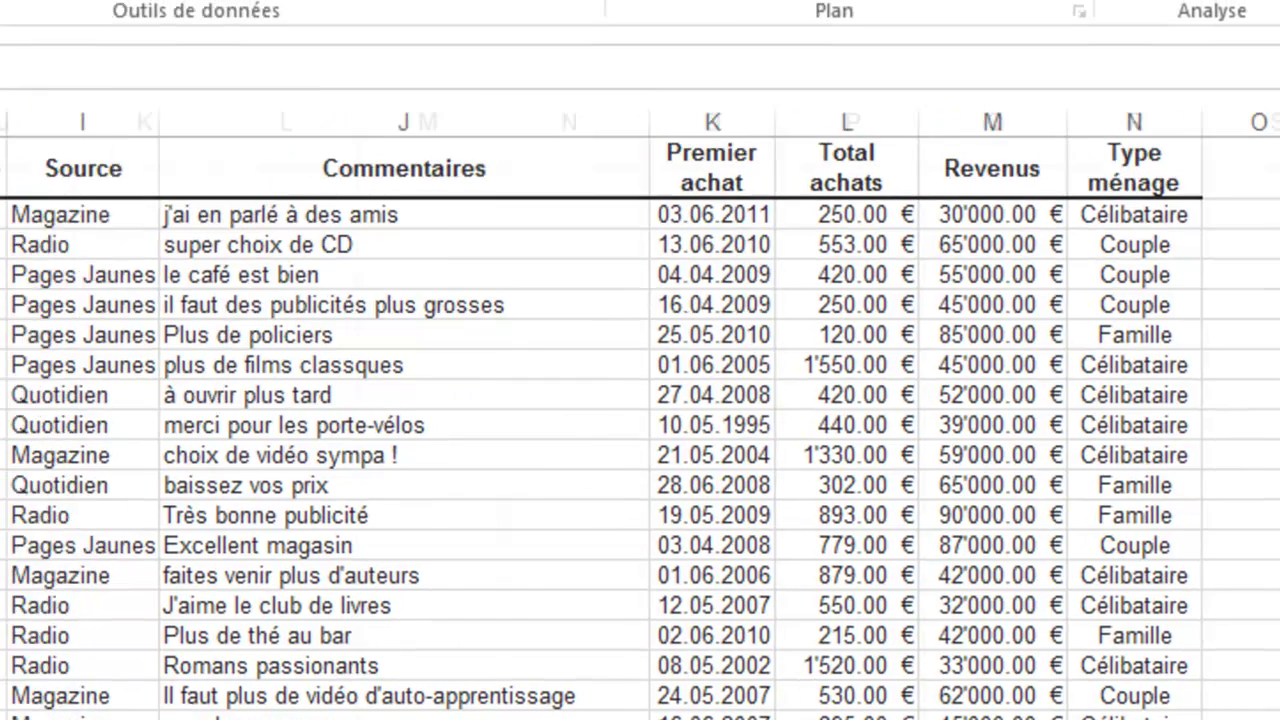
key(ctrl+Page_Up)
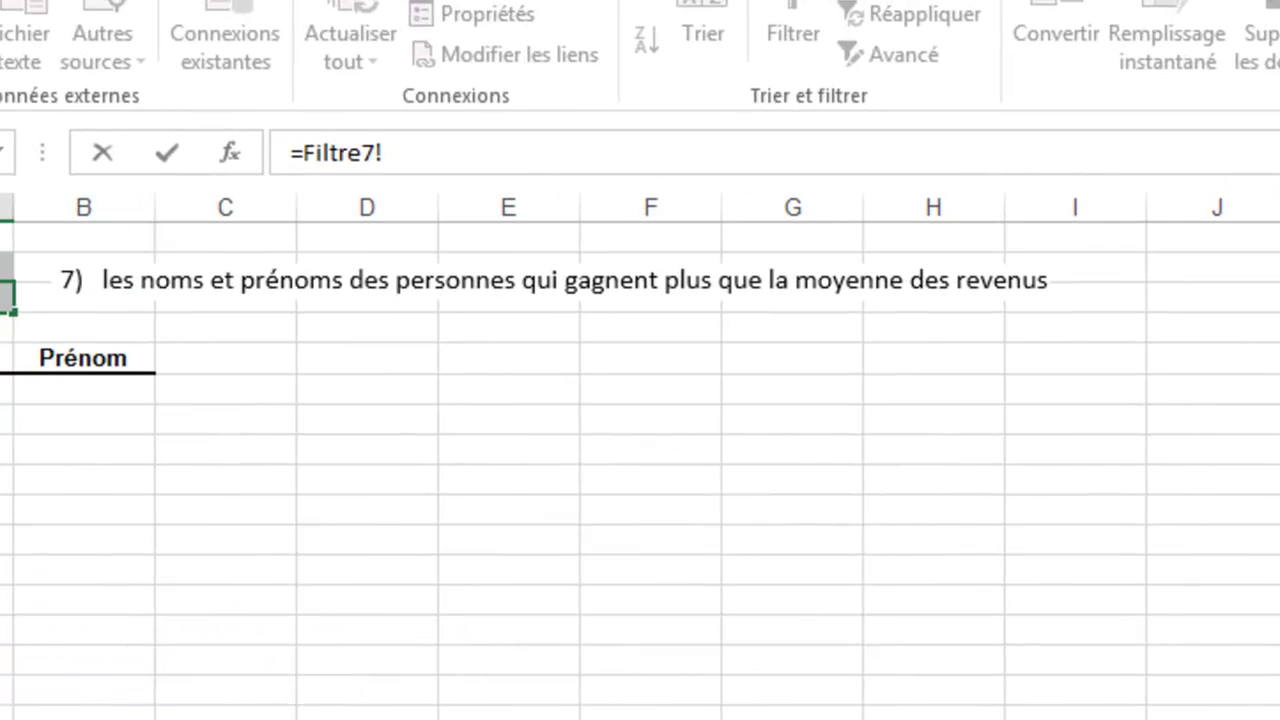
key(ctrl+Page_Down)
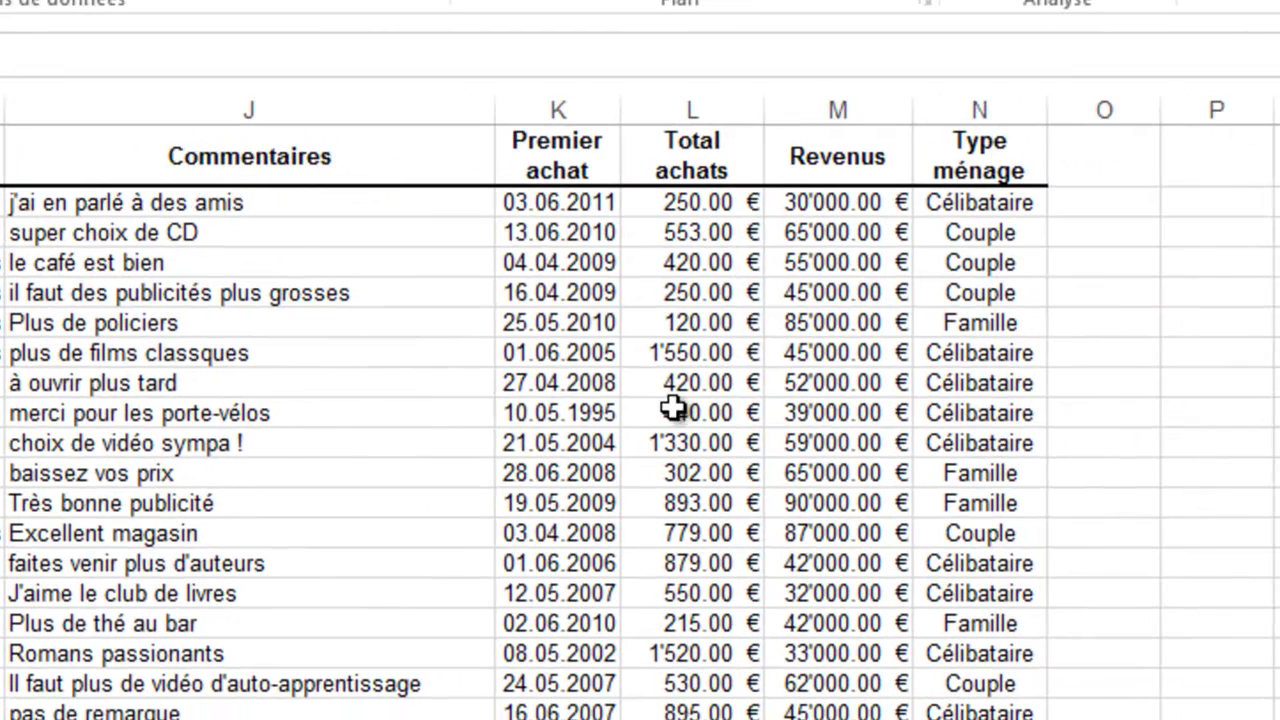
click(823, 206)
key(ctrl+c)
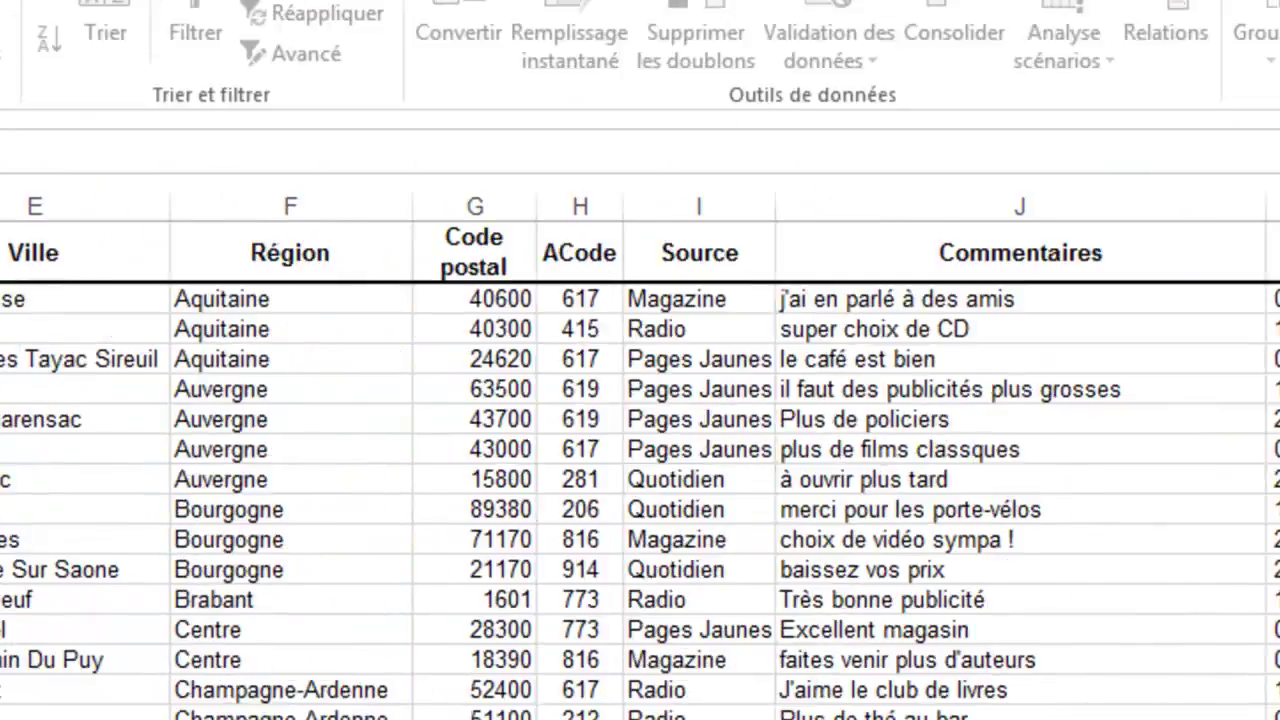
key(ctrl+Page_Up)
text(>)
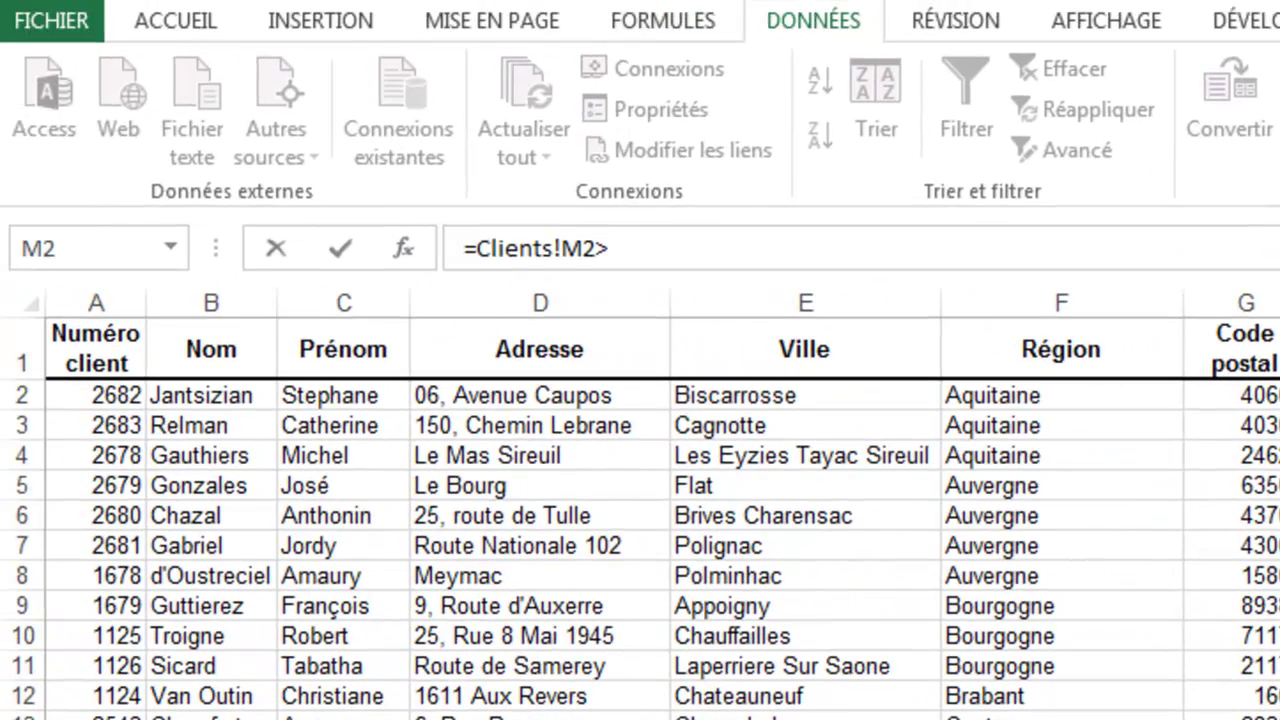
key(ctrl+Page_Down)
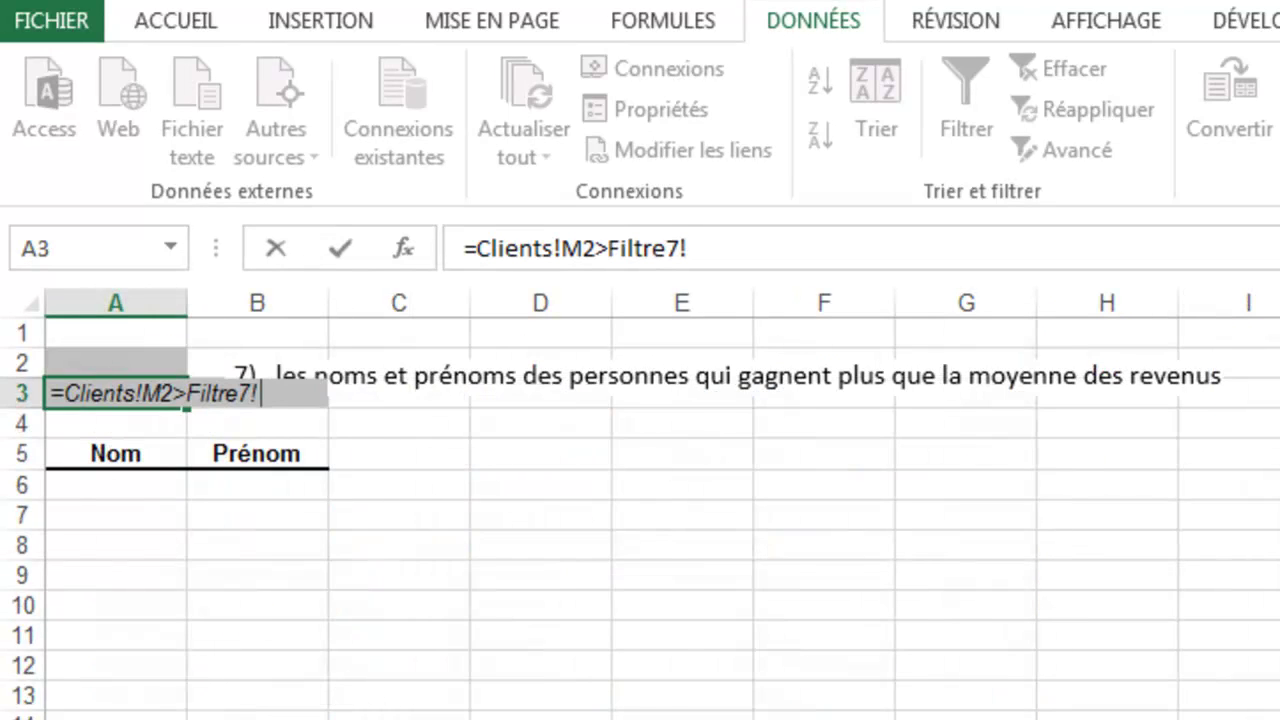
click(764, 239)
key(BackSpace)
key(BackSpace)
key(BackSpace)
key(BackSpace)
key(BackSpace)
key(BackSpace)
key(BackSpace)
key(BackSpace)
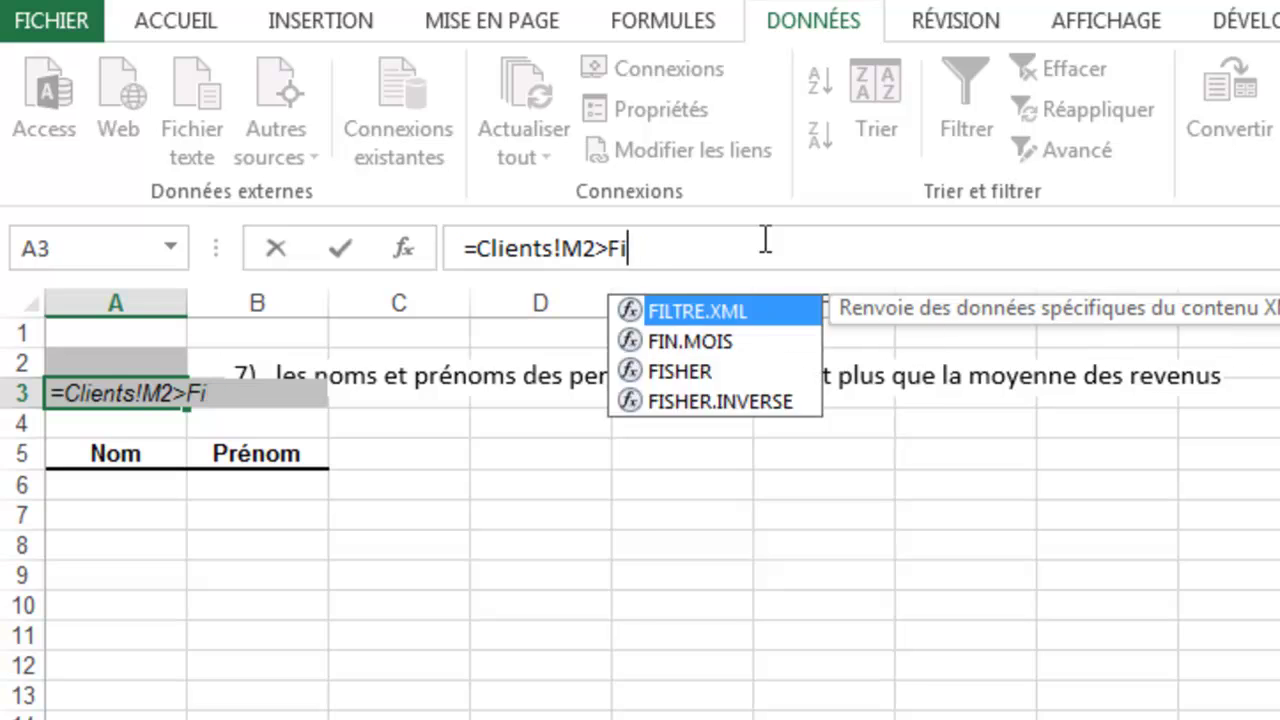
Complete the A3 formula as =Clients!M2>moyenne(Clients!$M$2:$M$36) with an absolute range over the Revenus column
text(moyenn)
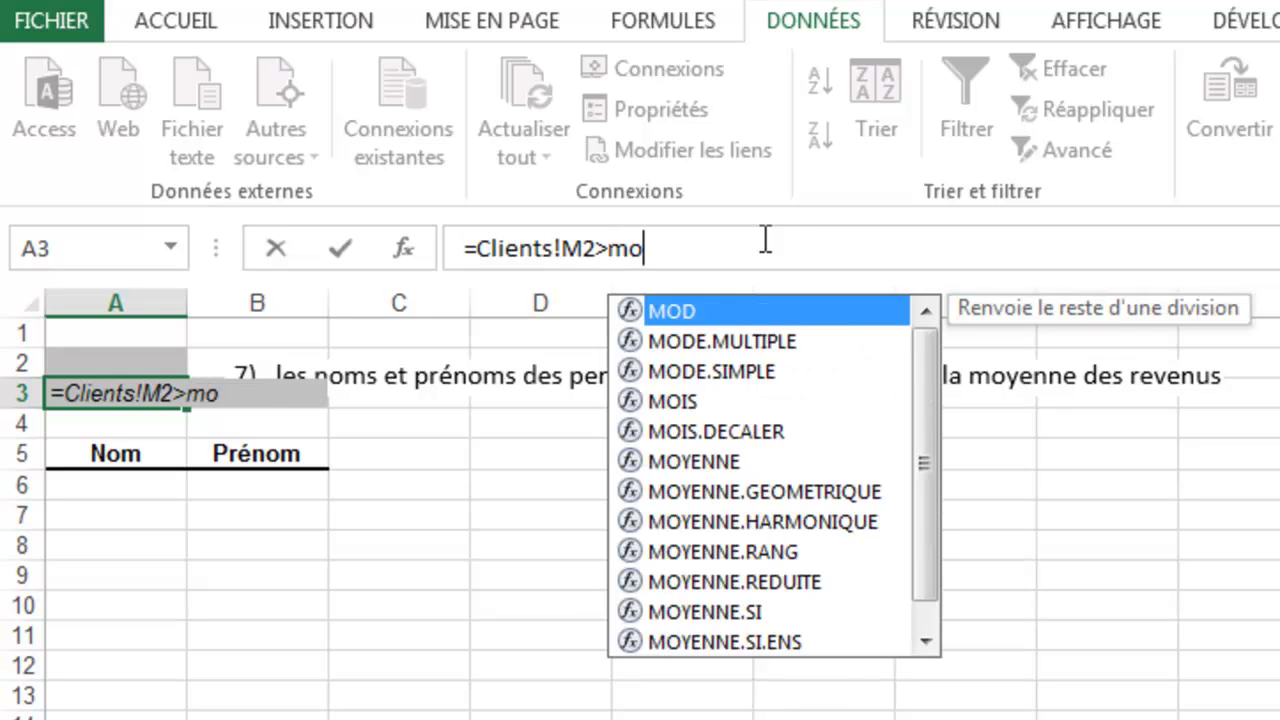
text(e()
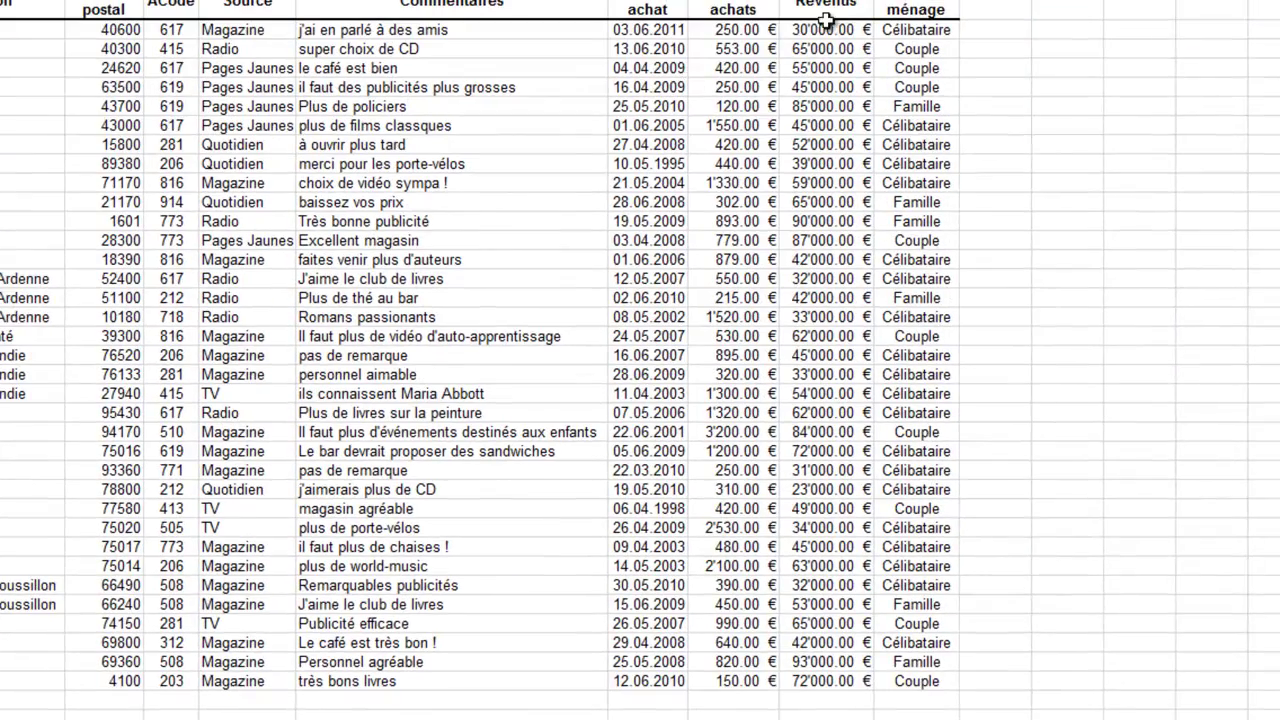
drag(833, 30, 768, 290)
drag(838, 585, 840, 681)
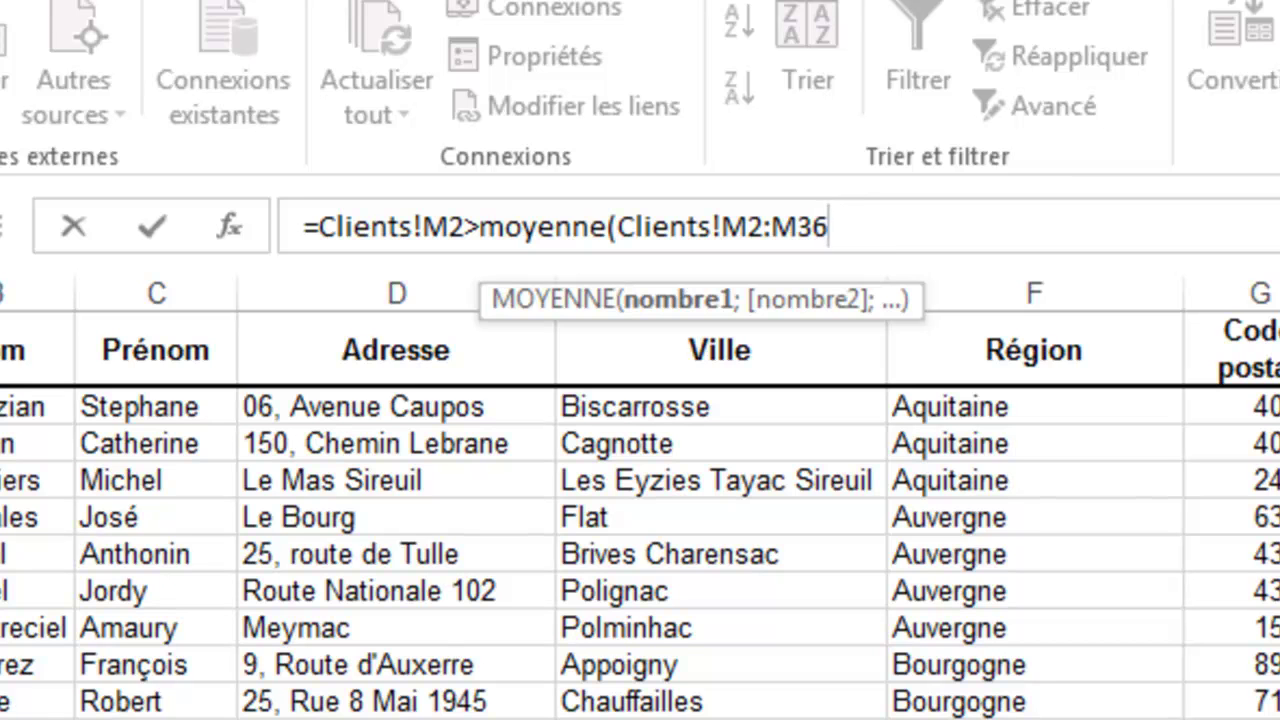
key(F4)
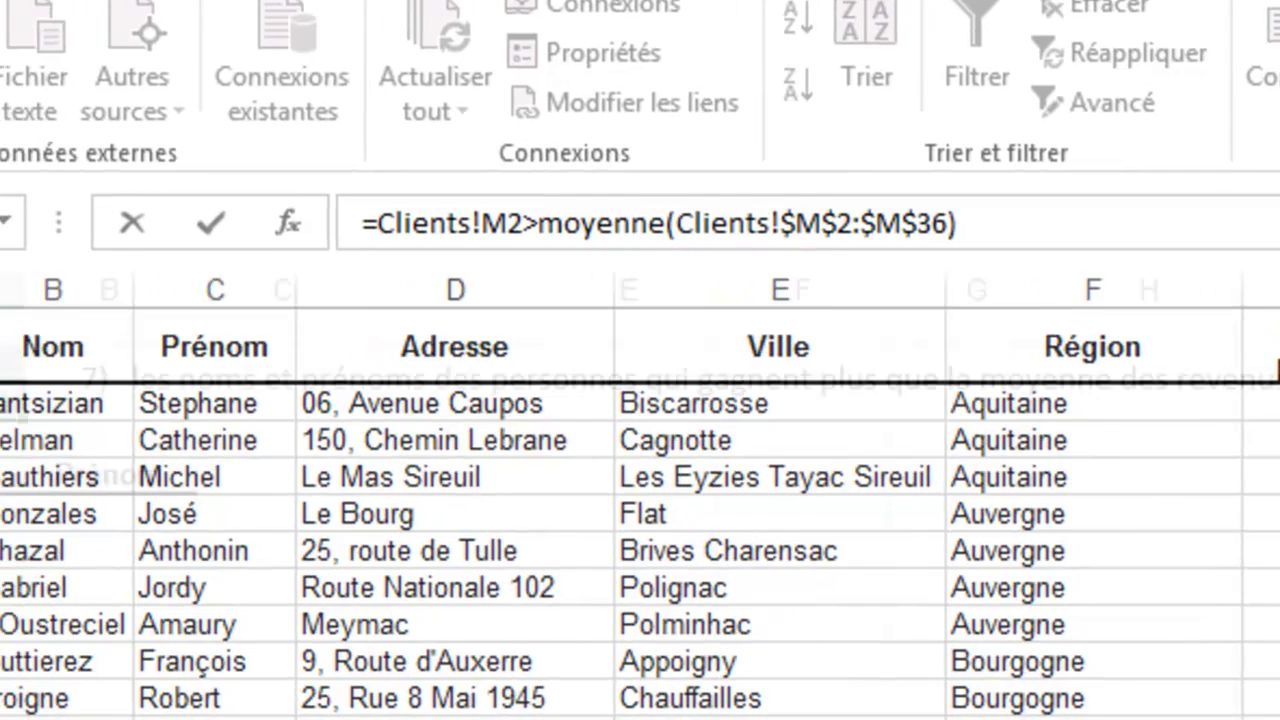
key(Return)
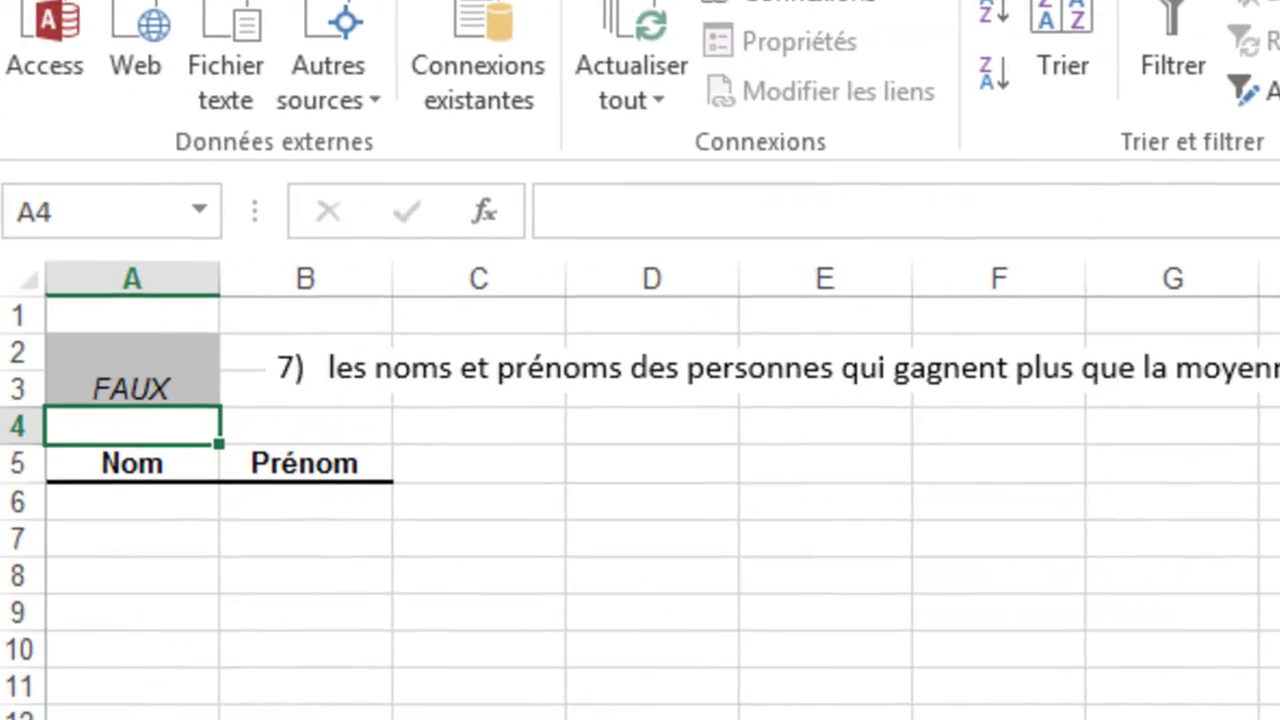
Check the criterion formula in A3 of Filtre7 against the first client's income in M2 of the Clients sheet
click(174, 400)
key(ctrl+Page_Up)
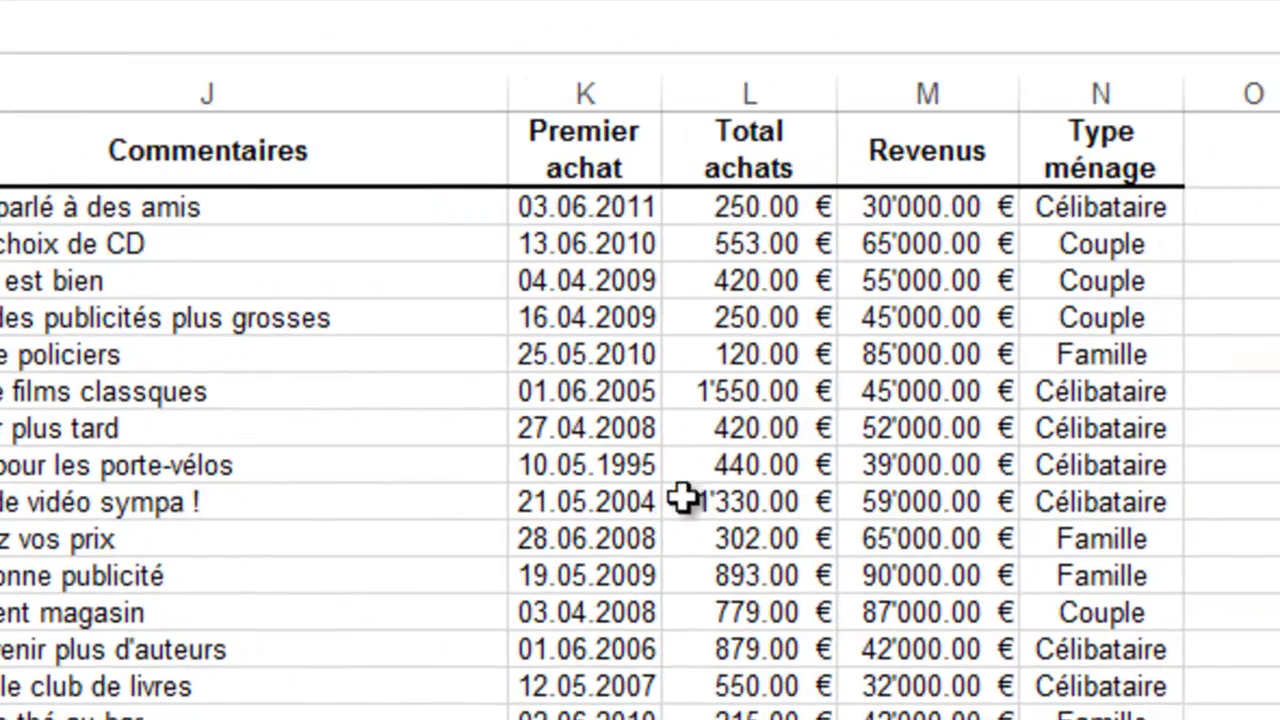
click(940, 207)
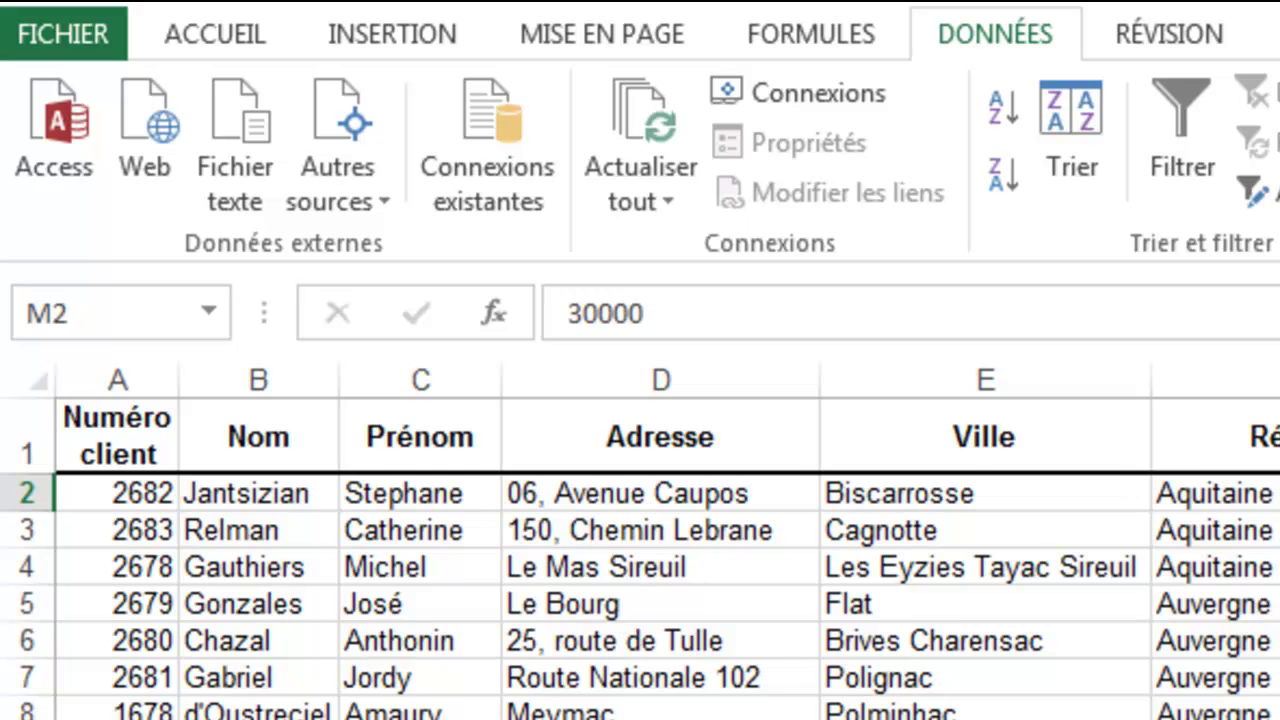
key(ctrl+Page_Down)
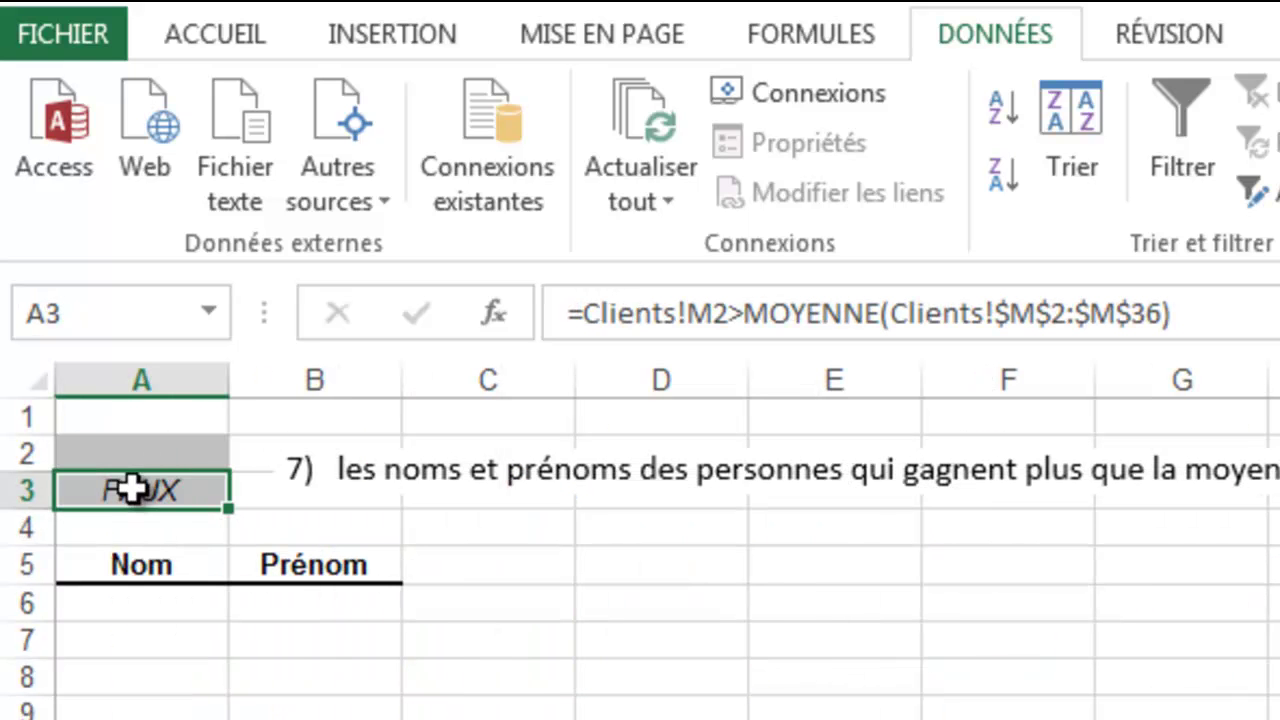
Start an advanced filter on Filtre7 that copies to another location, with Clients!$A$1:$N$36 as the list range
click(150, 452)
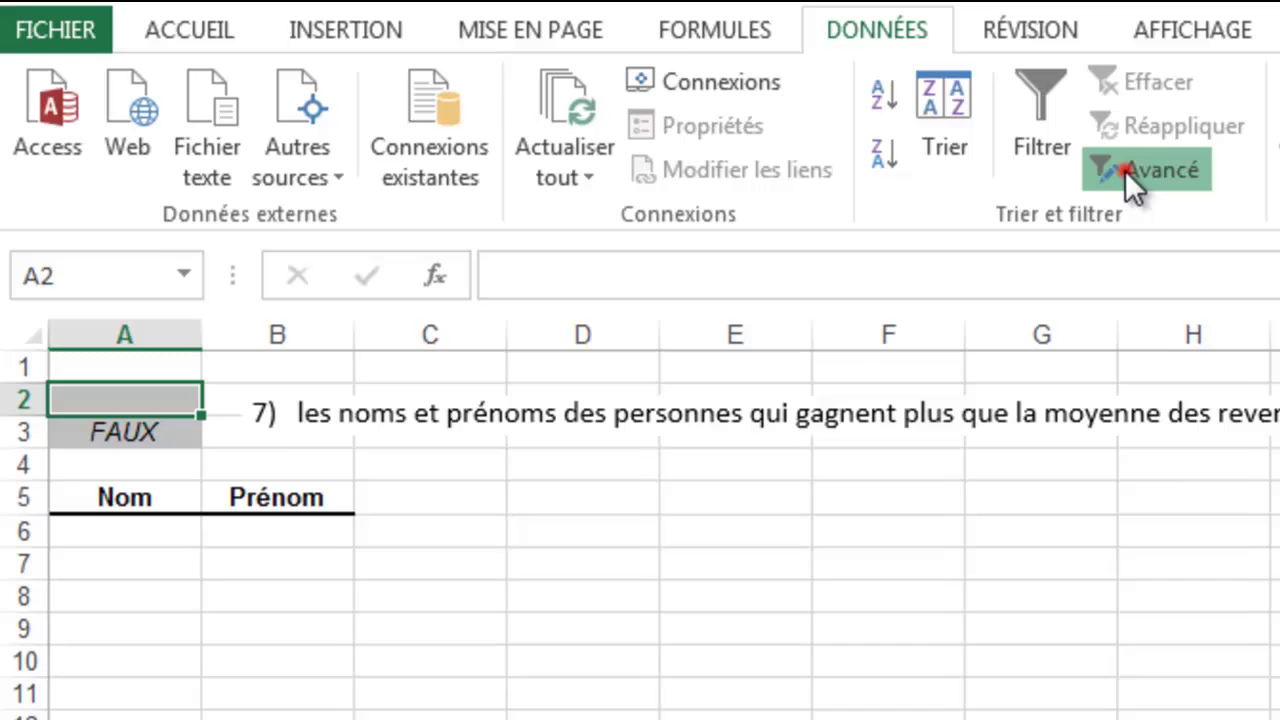
click(1122, 169)
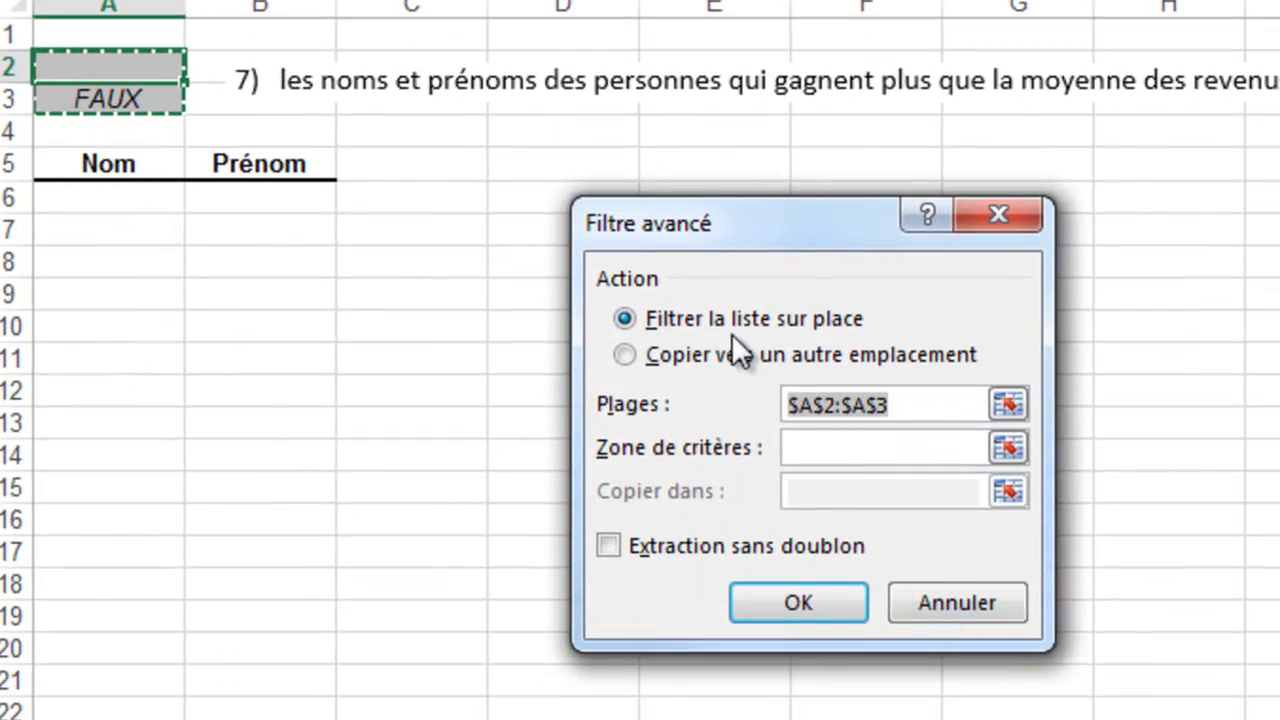
click(627, 356)
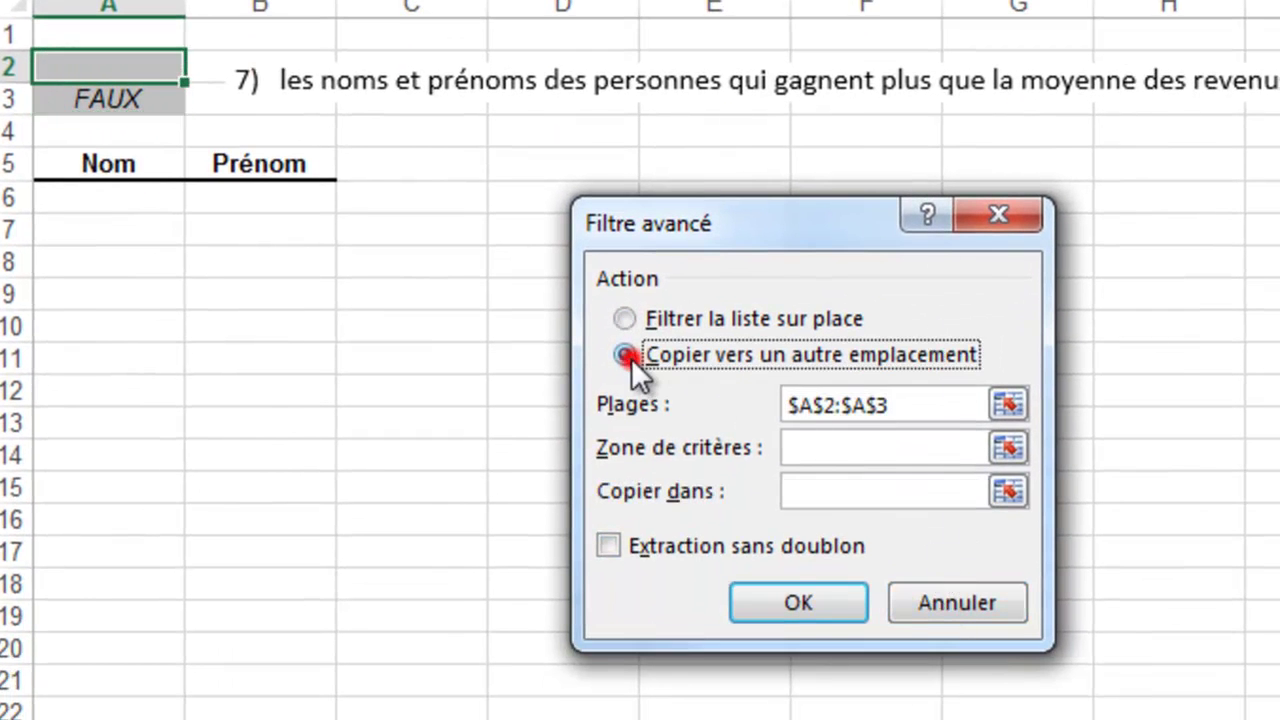
click(1010, 403)
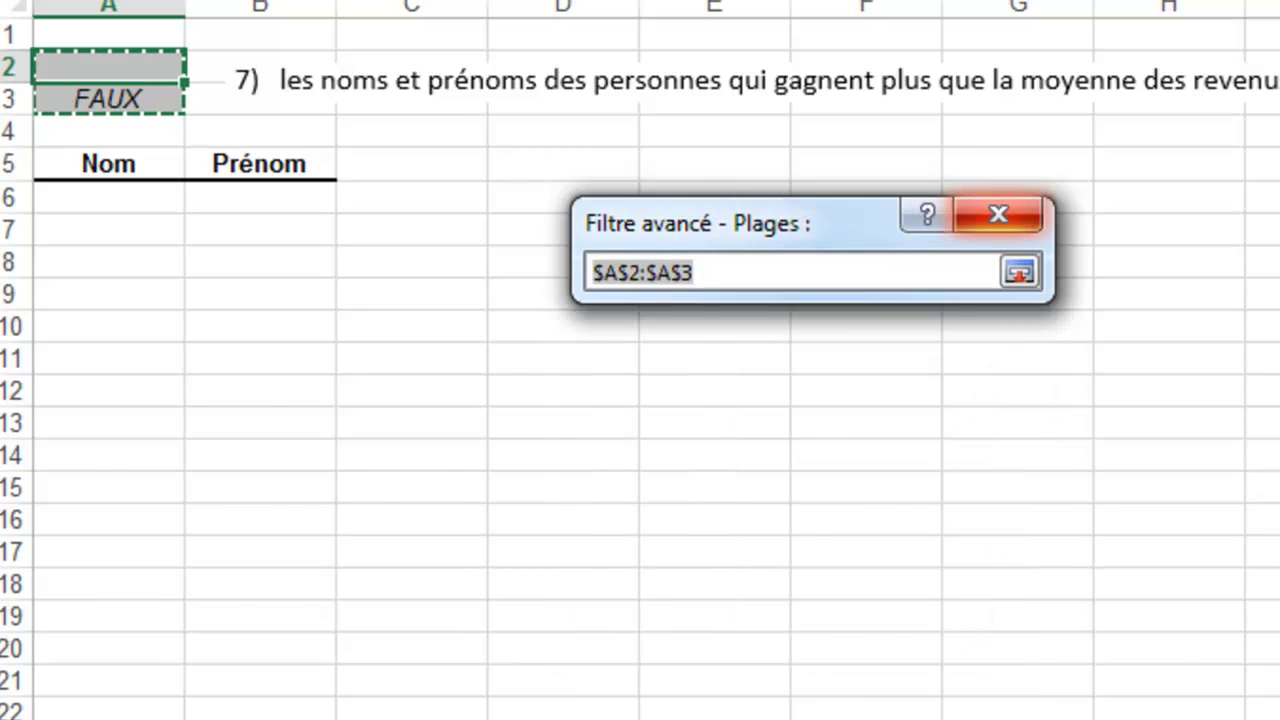
key(ctrl+Page_Down)
drag(94, 75, 1279, 719)
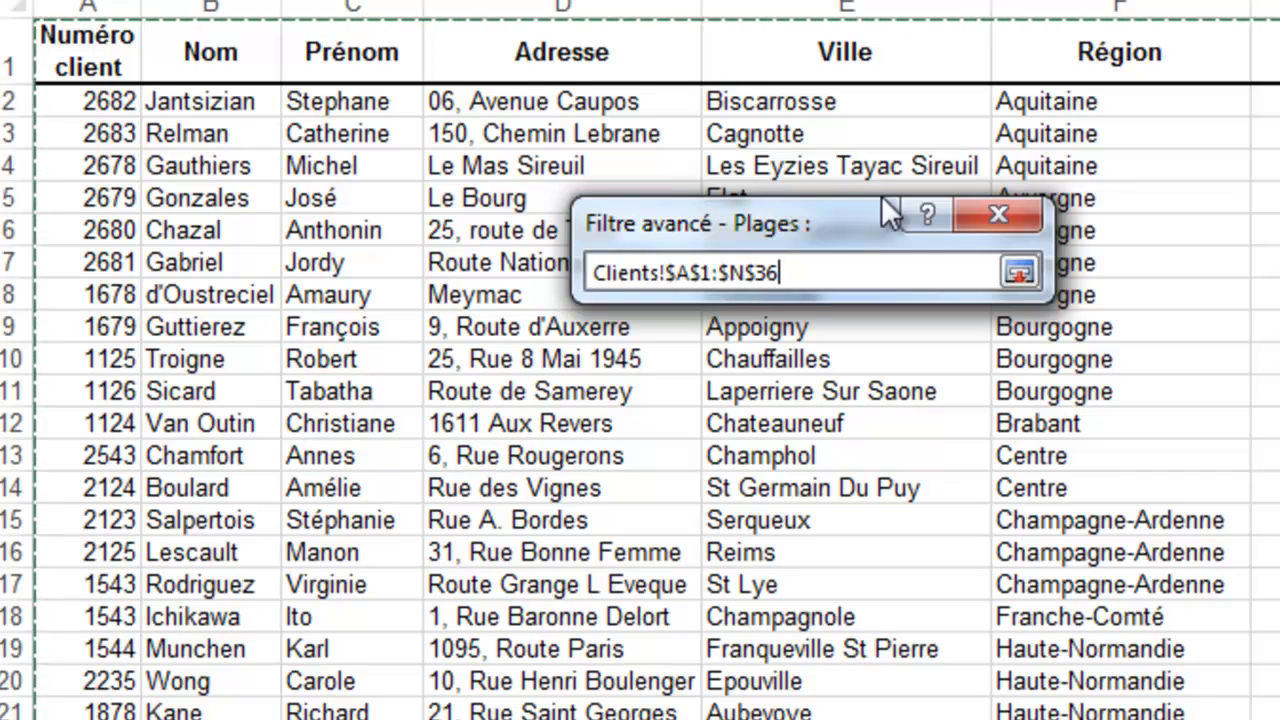
click(1017, 271)
Set the criteria range to Filtre7!$A$2:$A$3 and the copy destination to Filtre7!$A$5:$B$5, and run the advanced filter
click(829, 446)
key(ctrl+Page_Up)
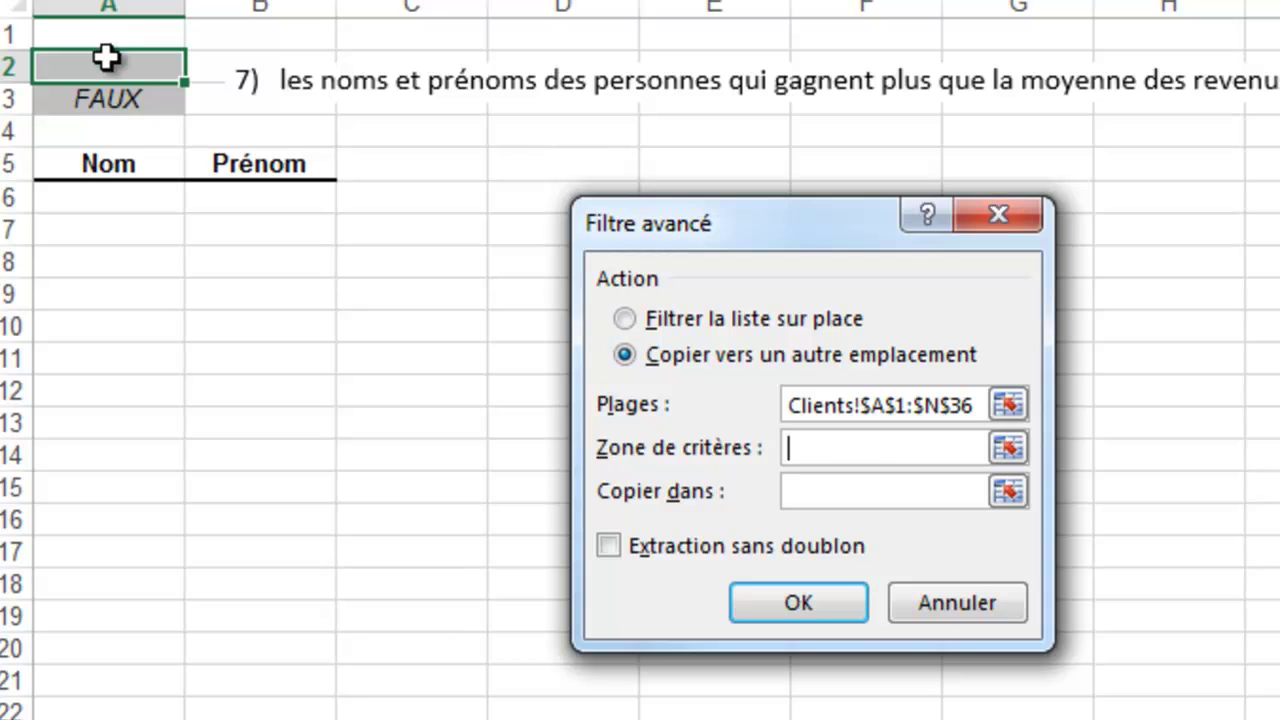
drag(109, 68, 100, 97)
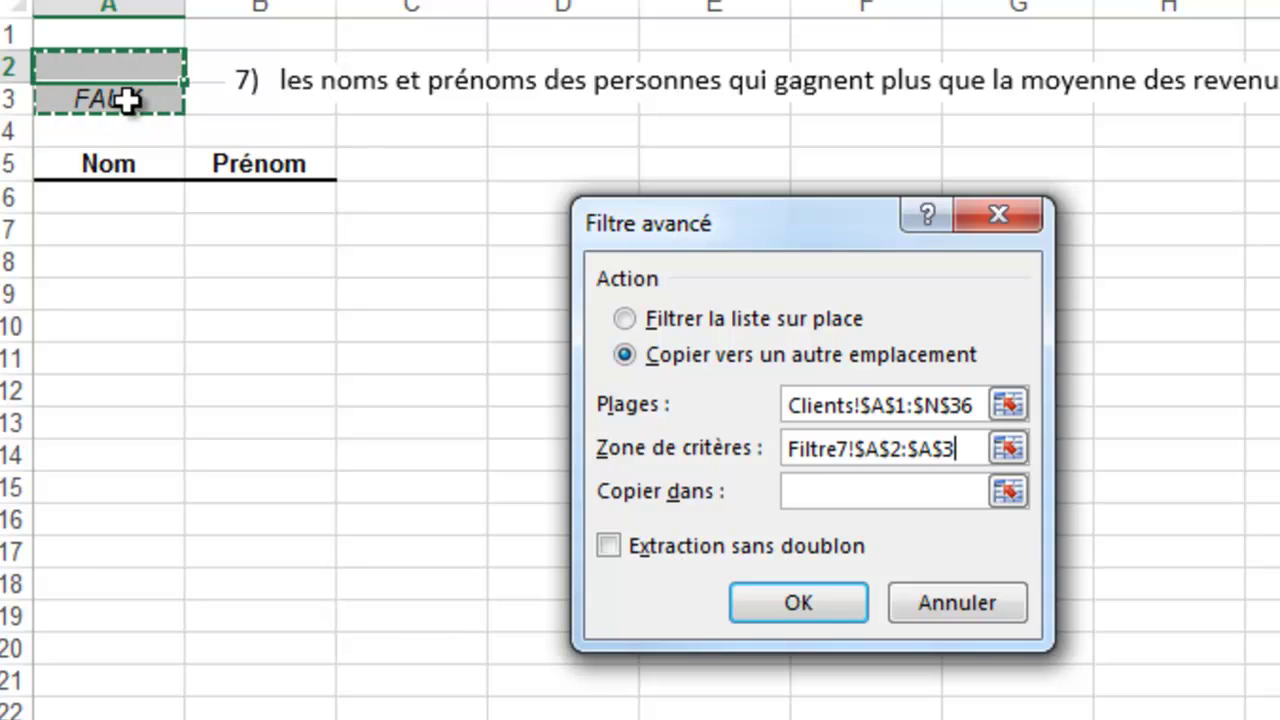
click(826, 489)
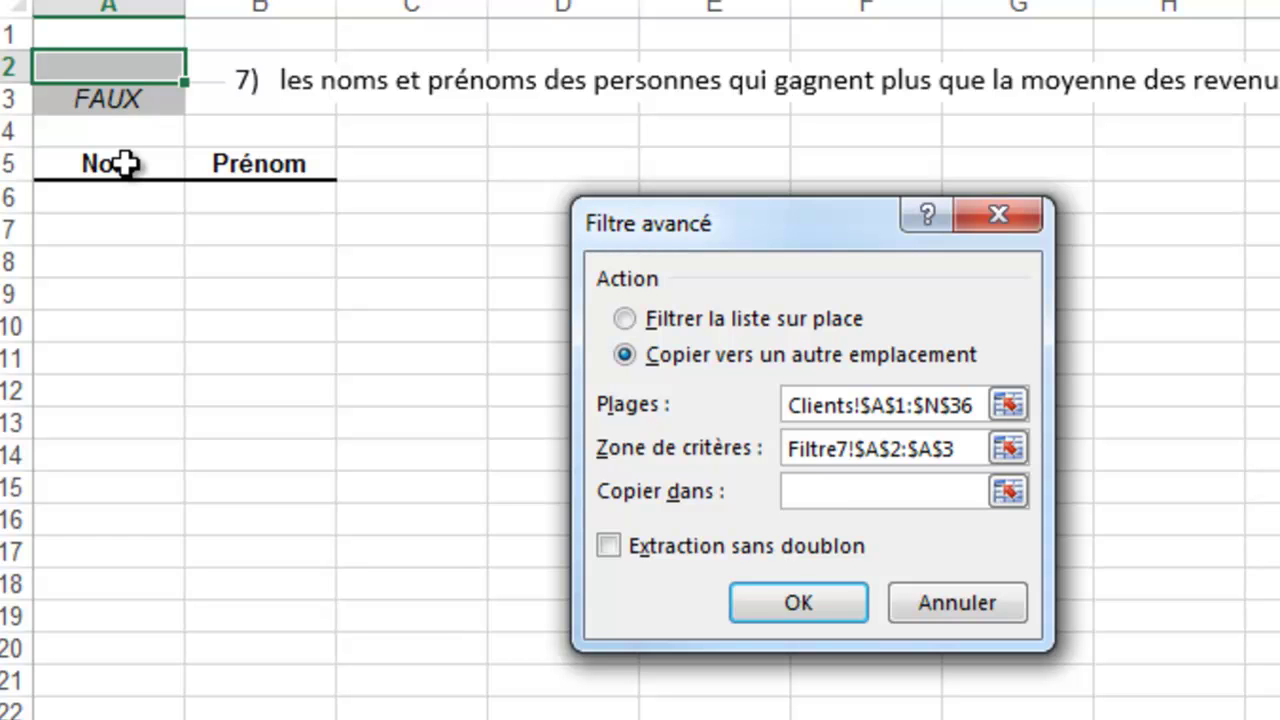
drag(125, 163, 217, 163)
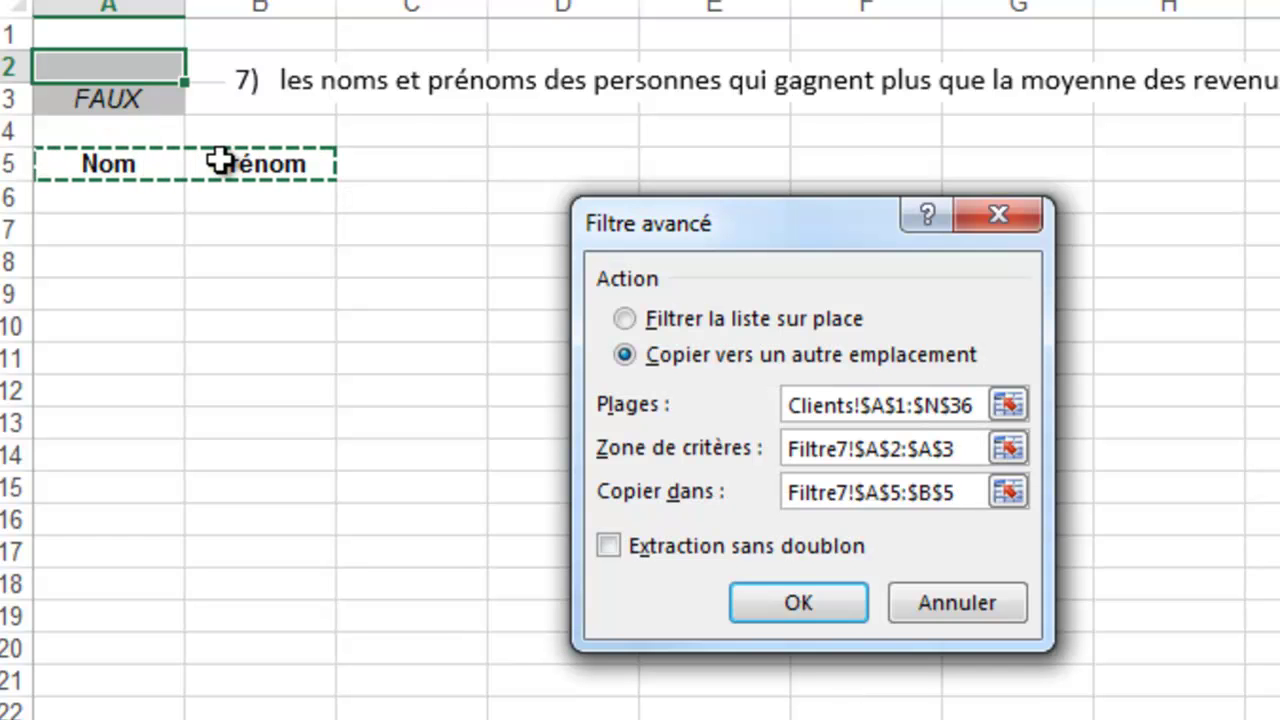
click(779, 599)
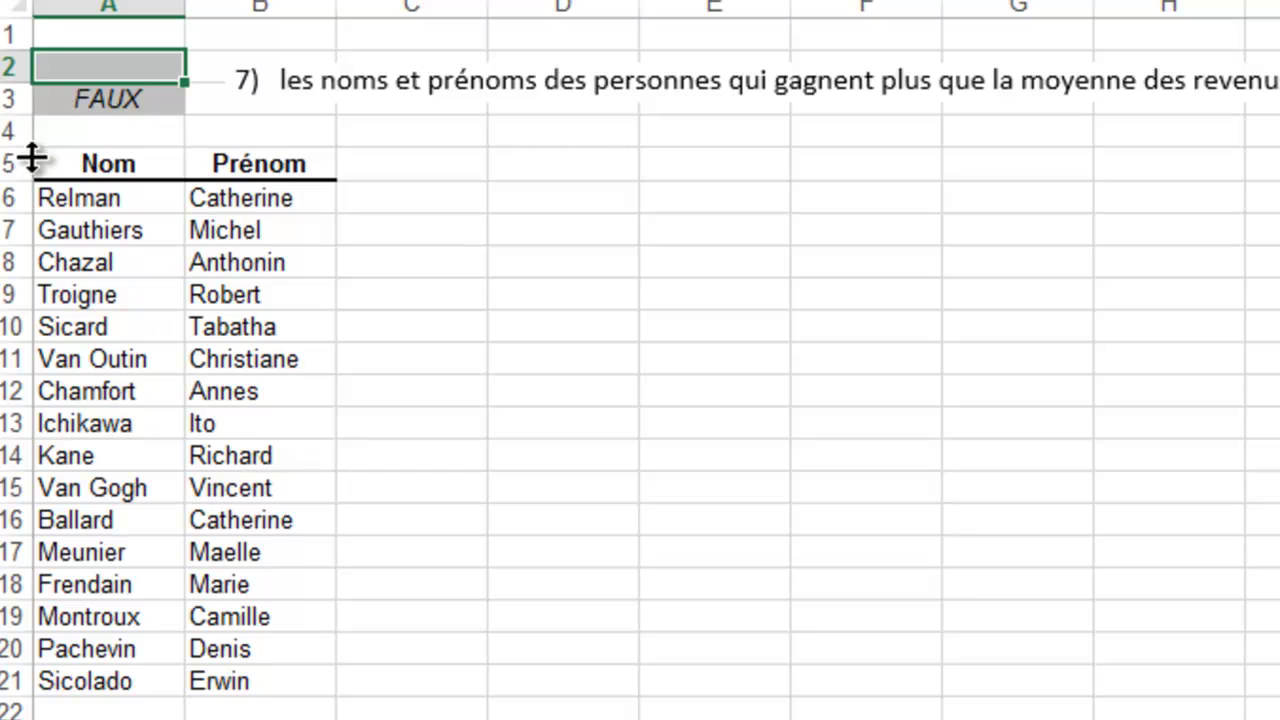
Delete the extracted rows 6 to 21 below the headings on Filtre7
drag(6, 197, 9, 690)
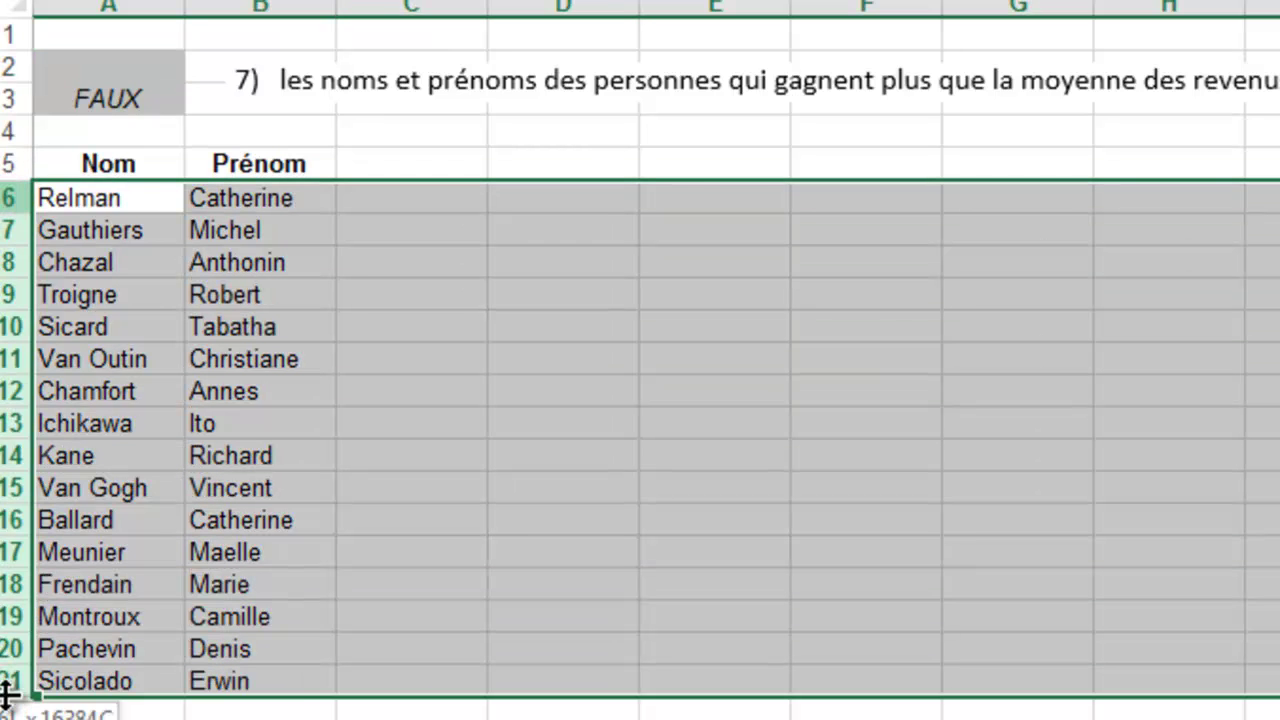
right_click(8, 584)
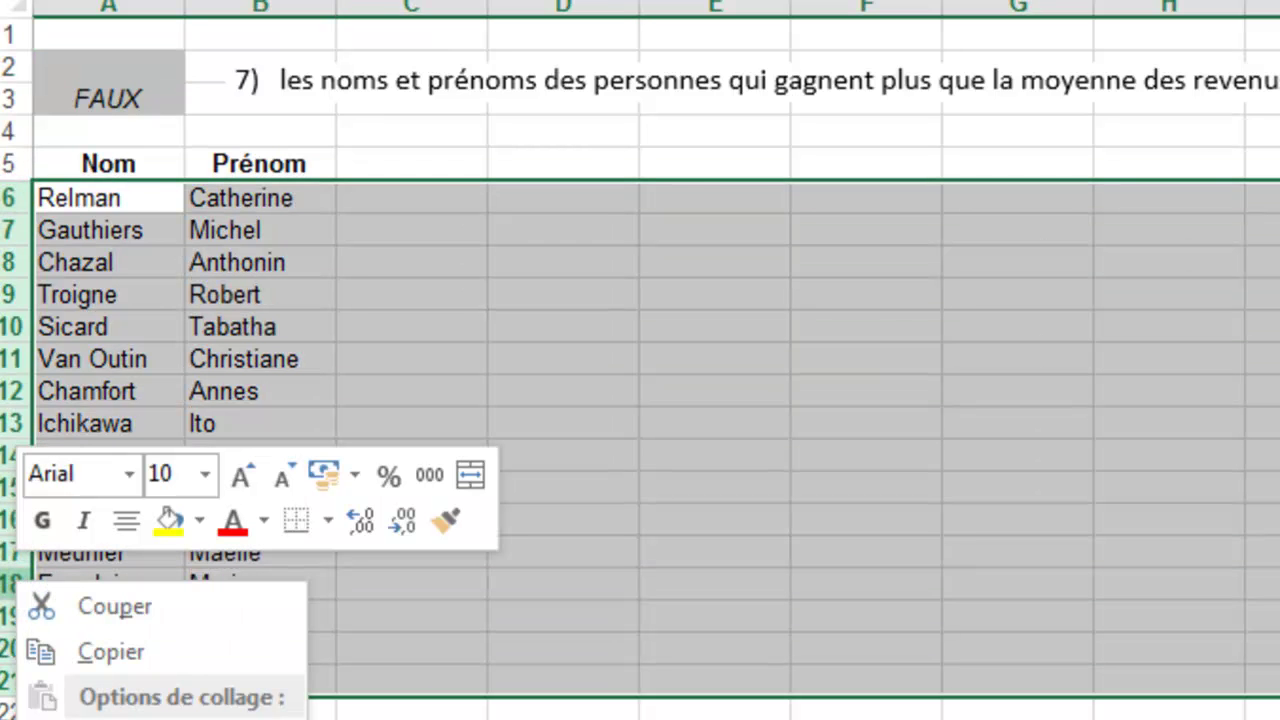
click(180, 715)
Copy the Revenus heading from the Clients sheet to cell C5 on Filtre7
click(132, 152)
click(132, 152)
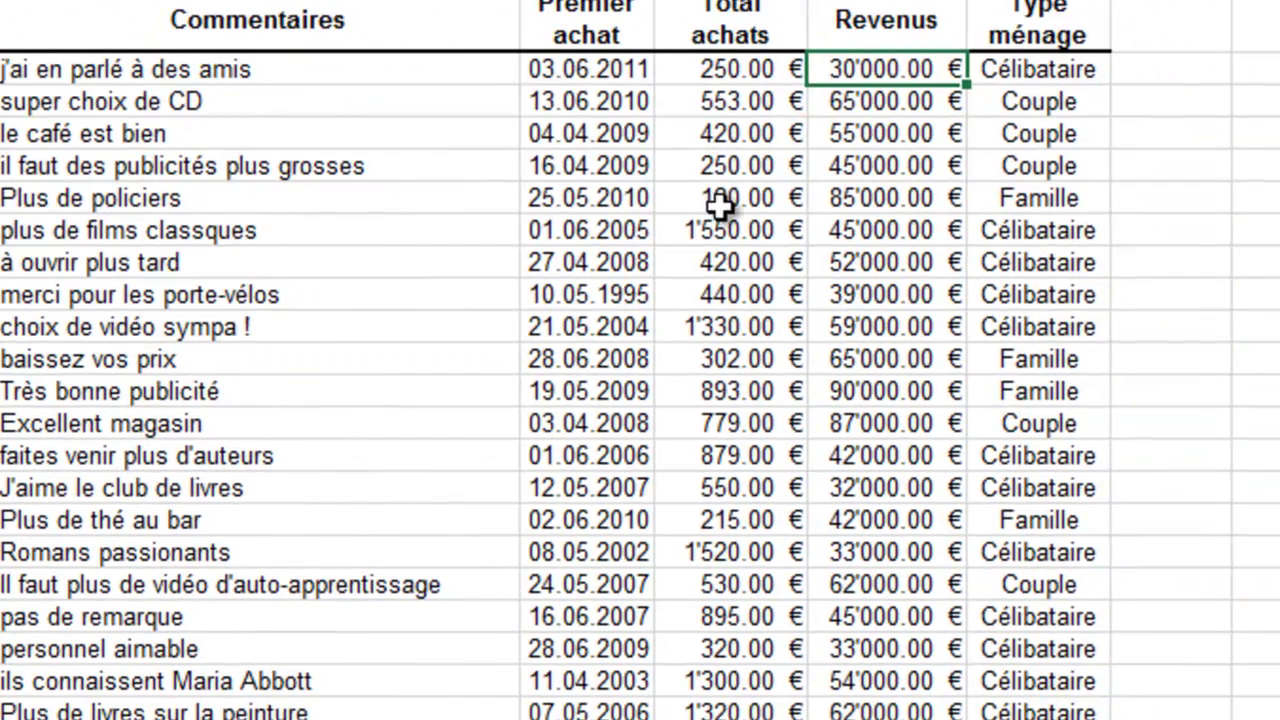
right_click(878, 18)
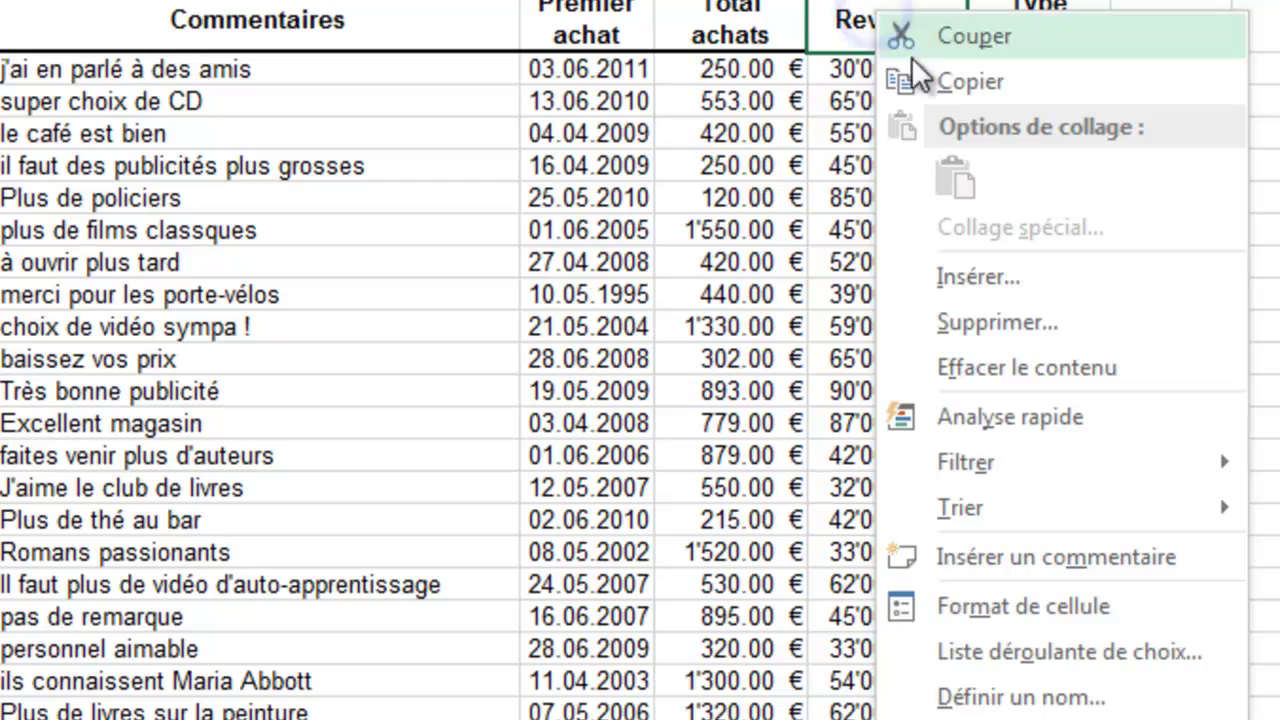
click(968, 80)
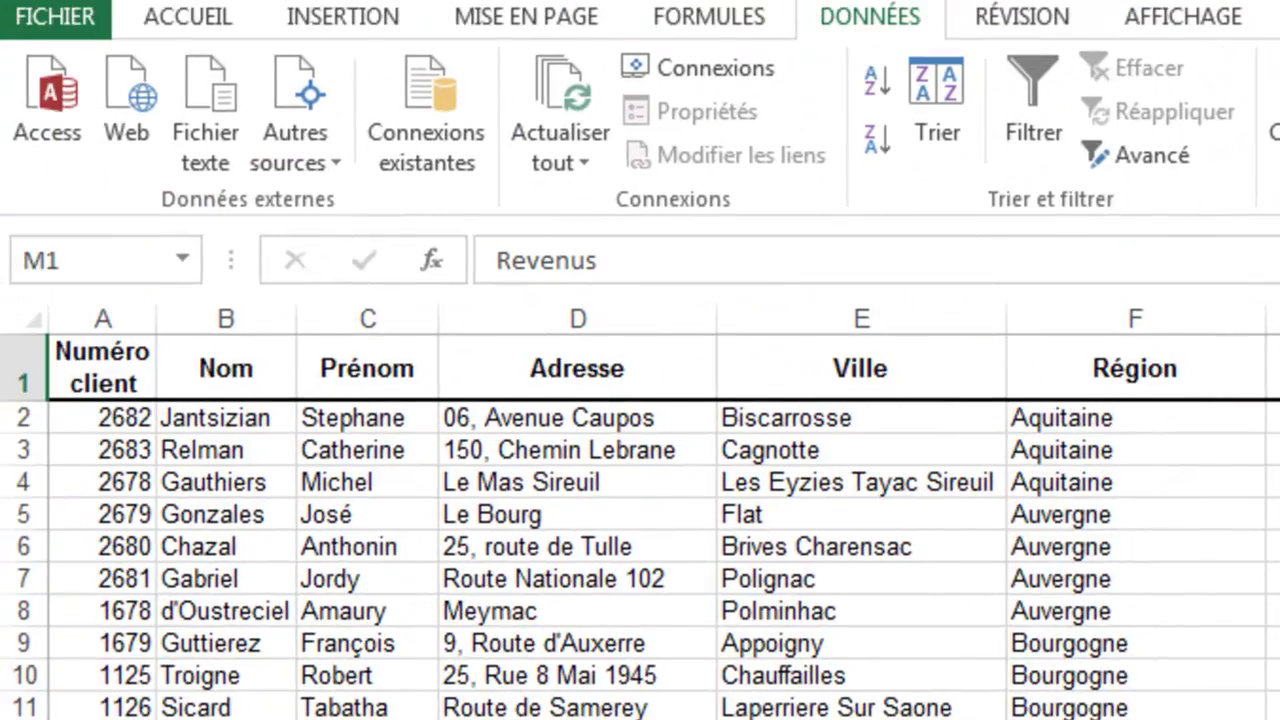
key(ctrl+Page_Up)
right_click(425, 482)
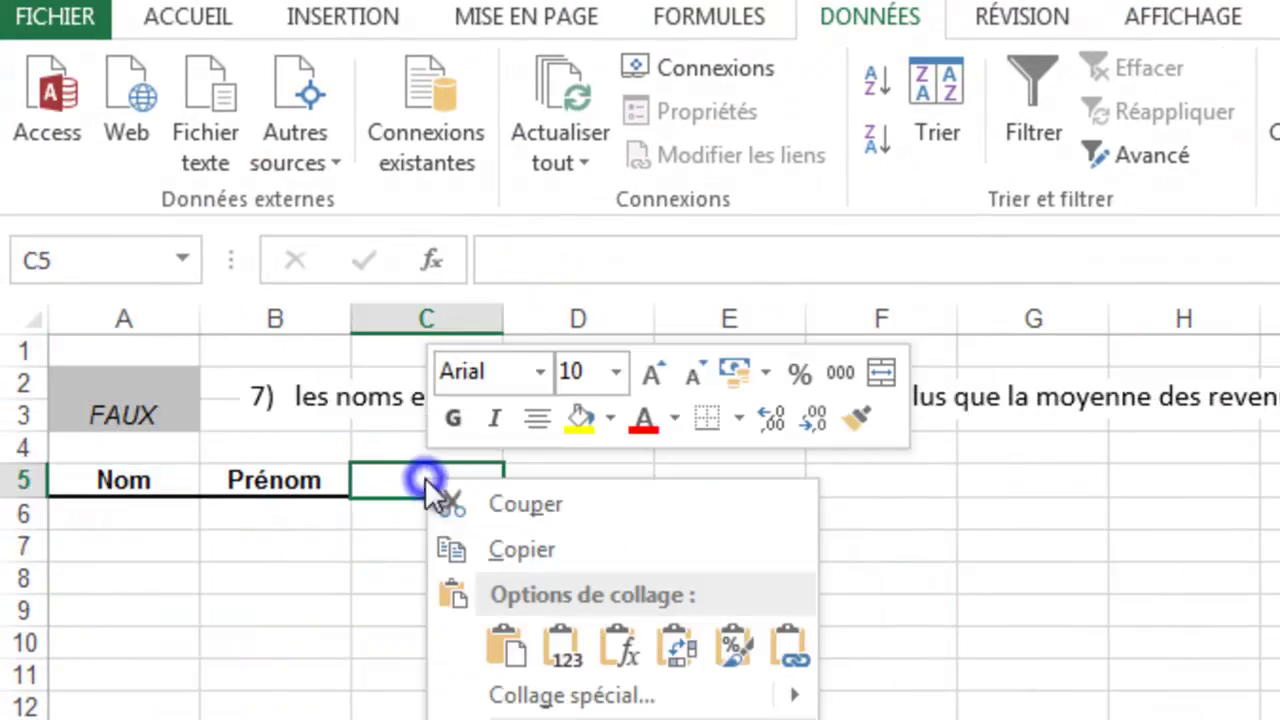
click(503, 646)
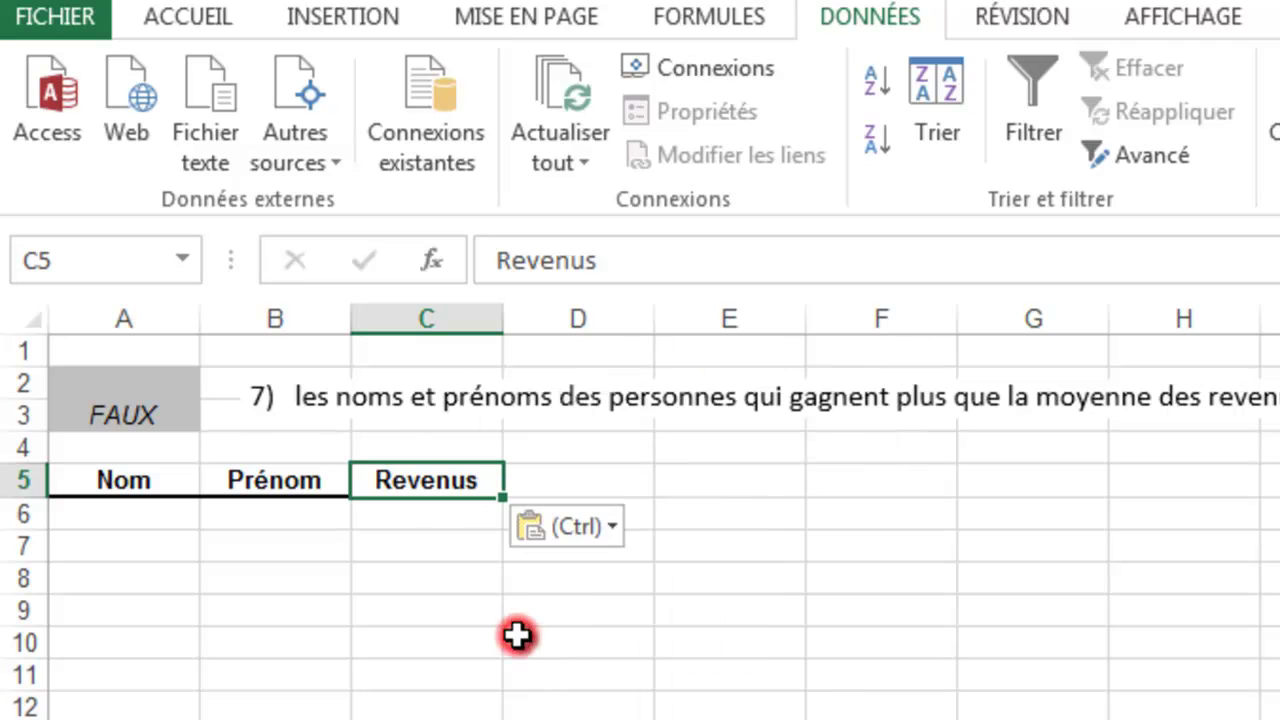
Calculate the average of the Revenus column of the Clients sheet in cell E9 of Filtre7
click(764, 609)
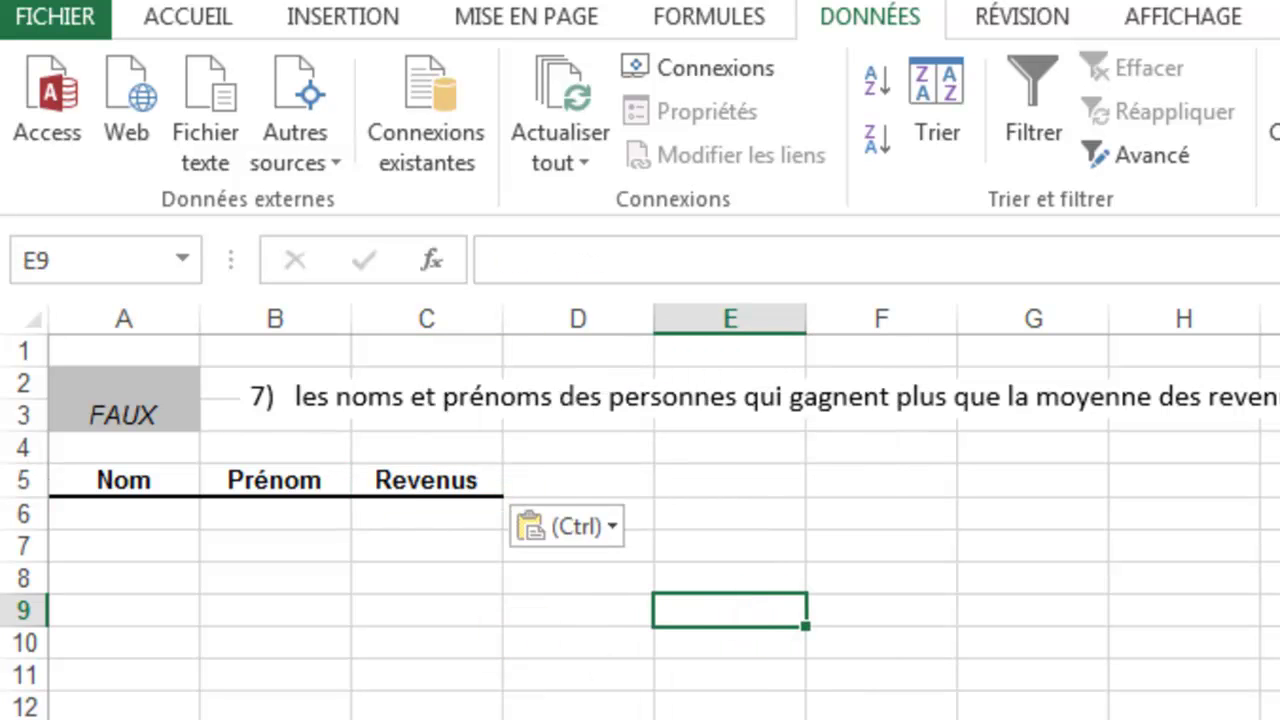
click(178, 22)
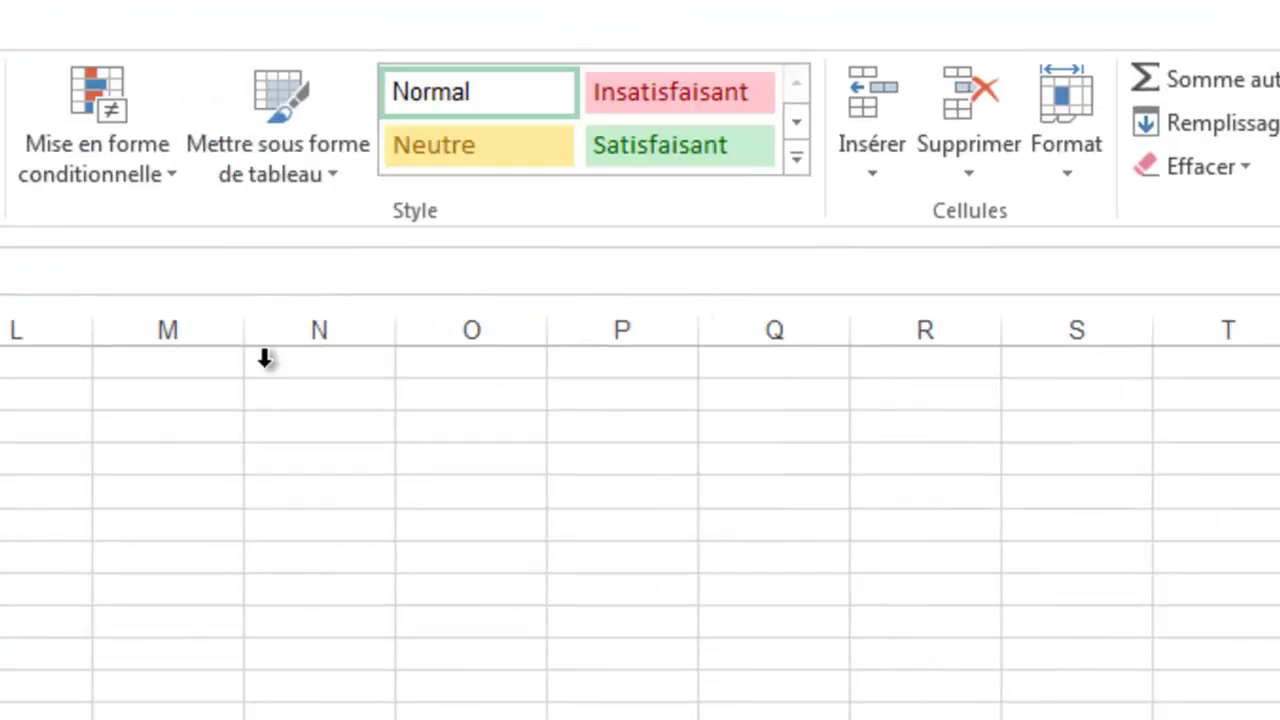
click(1107, 82)
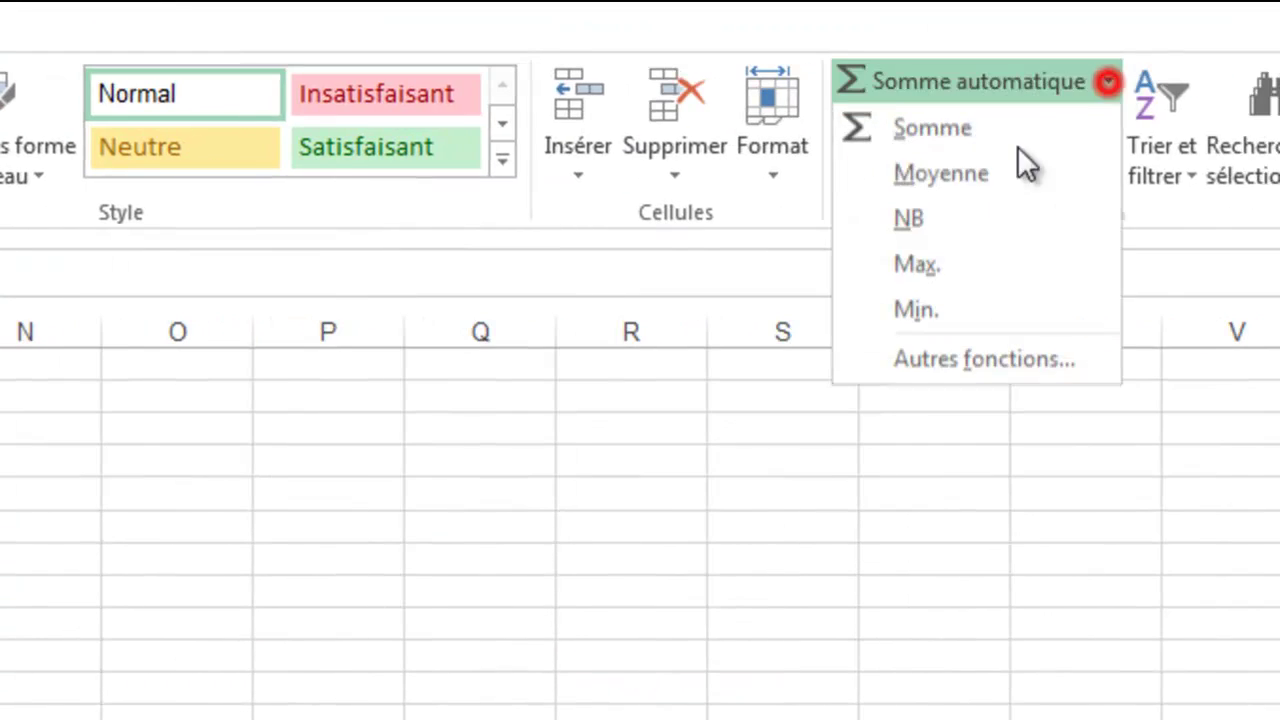
click(977, 176)
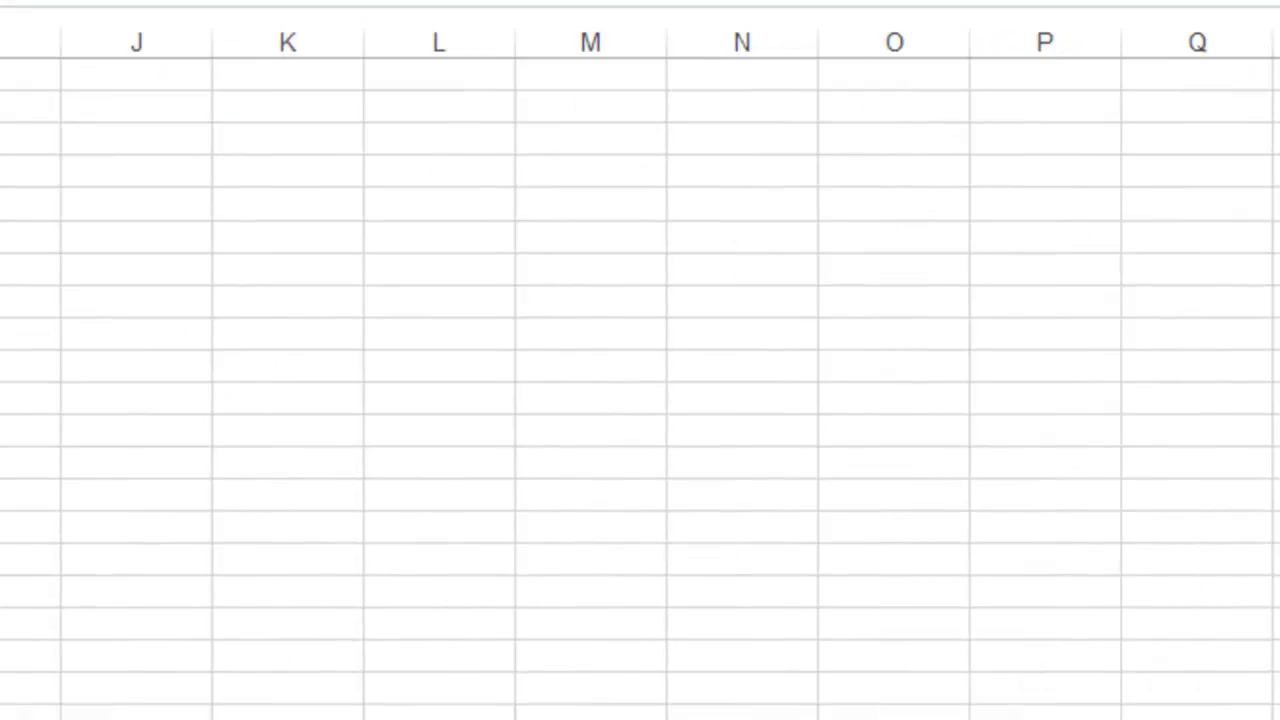
key(ctrl+Page_Down)
click(768, 122)
key(ctrl+shift+Down)
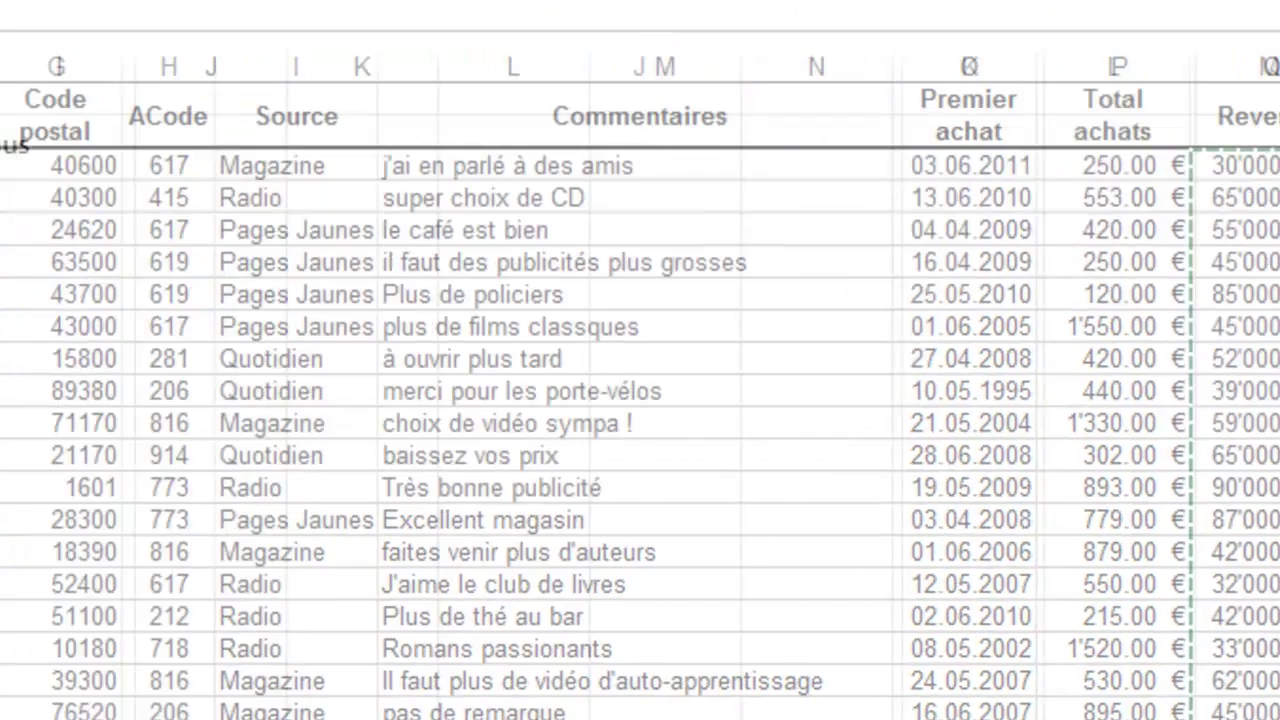
key(Return)
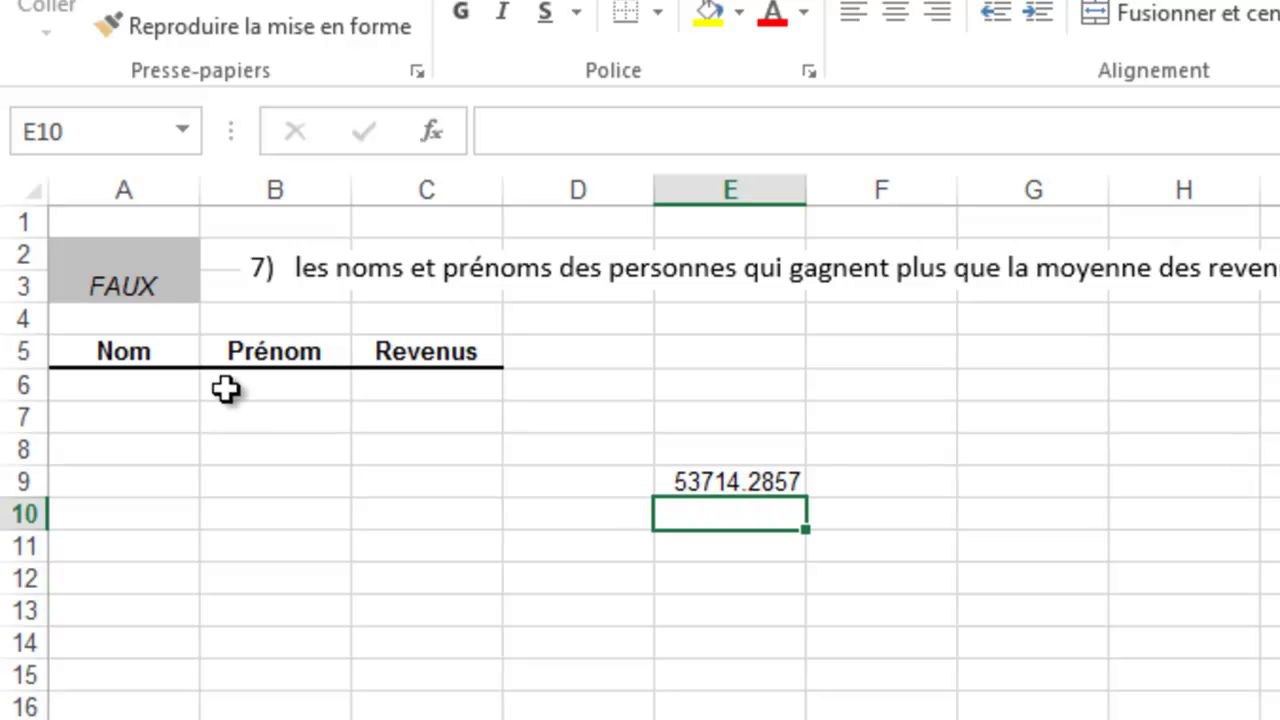
click(103, 289)
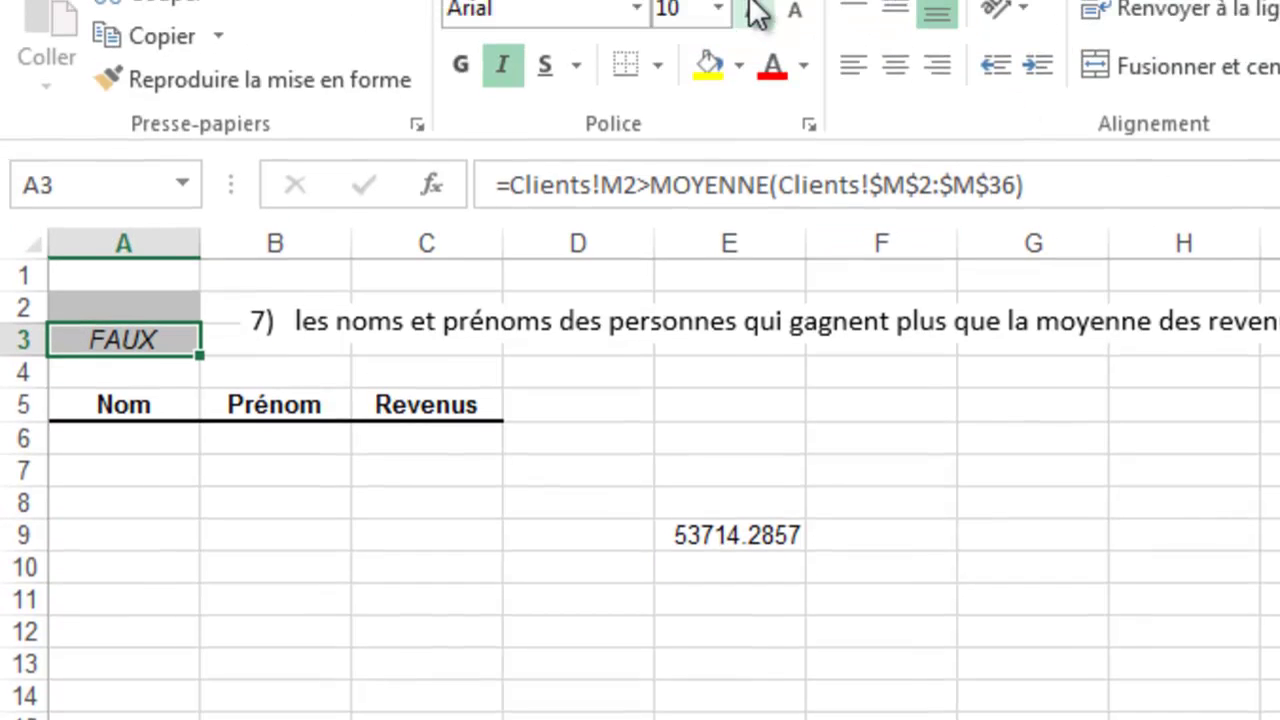
click(875, 36)
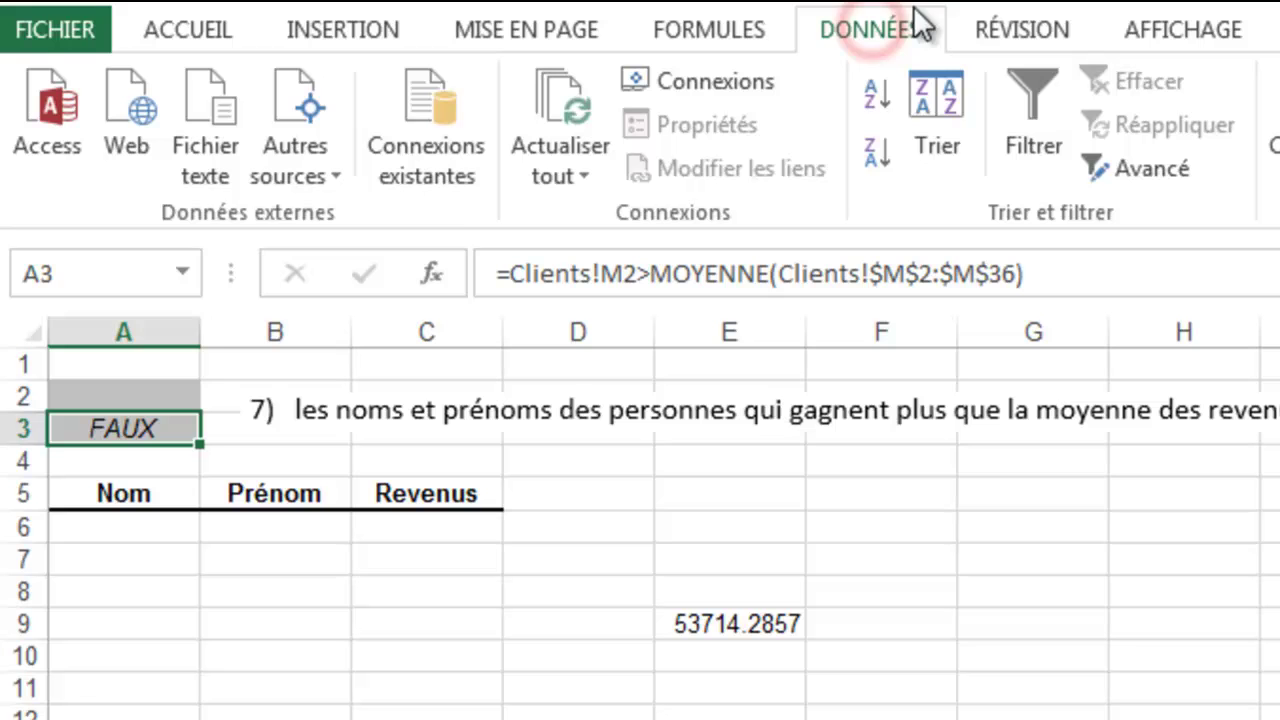
click(1130, 170)
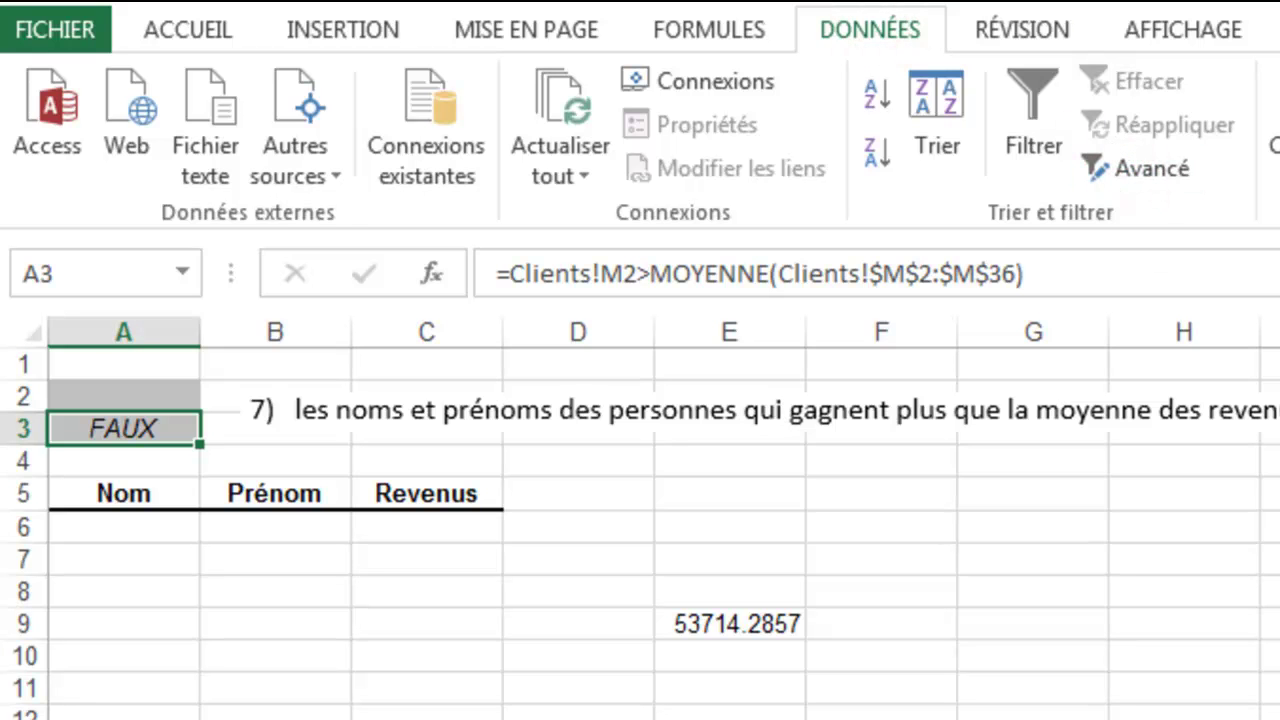
click(1130, 172)
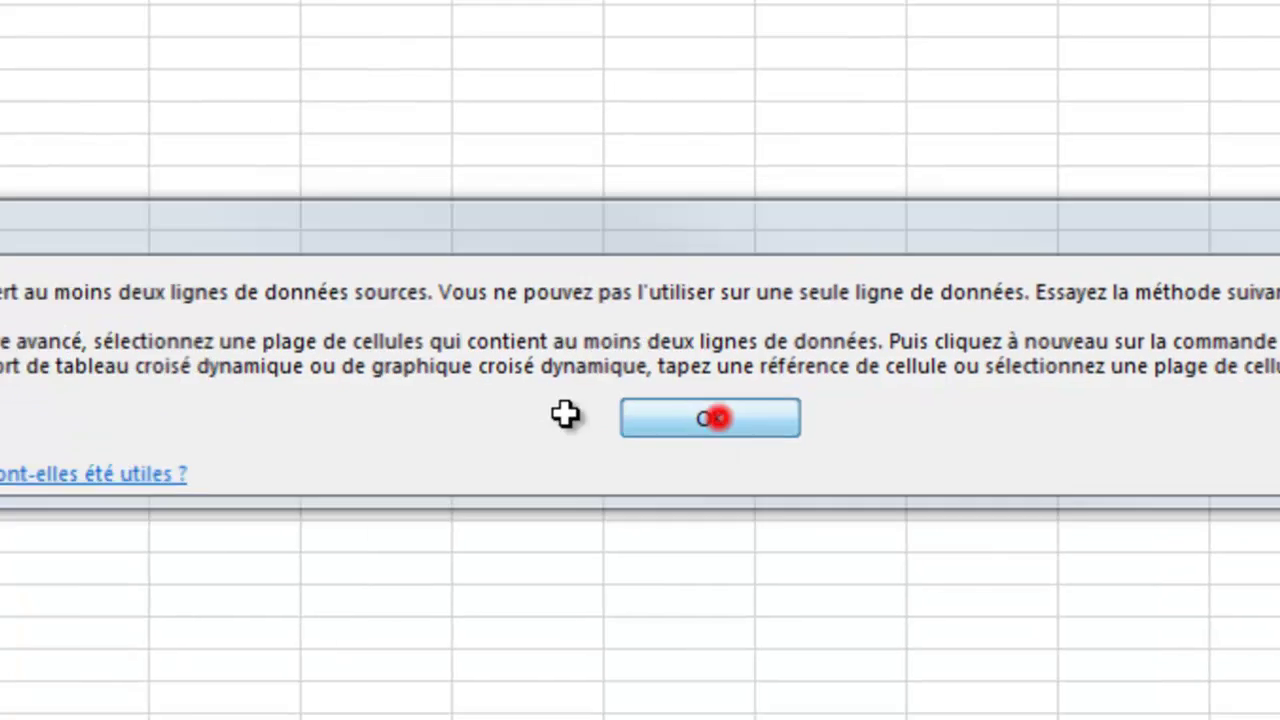
click(710, 418)
Open the advanced filter from Filtre7, choose copying to another location, and set the list range to Clients!$A$1:$N$36
drag(134, 400, 123, 428)
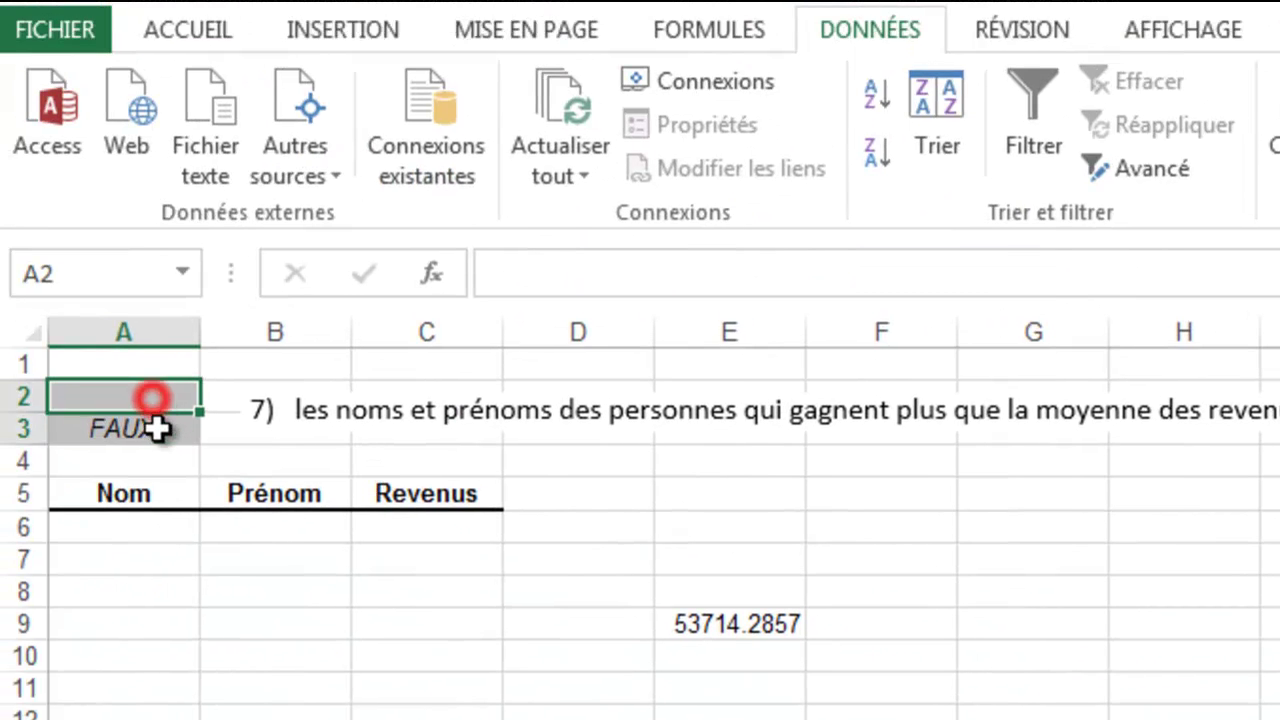
click(1148, 170)
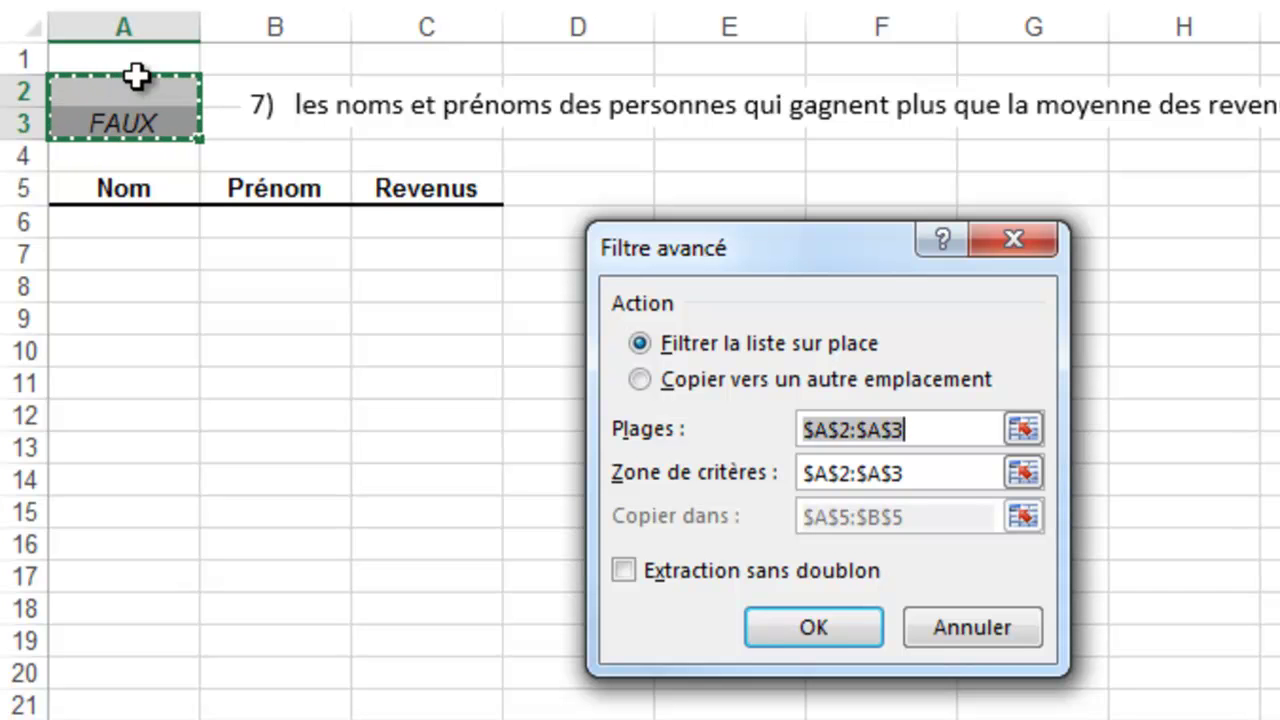
click(640, 379)
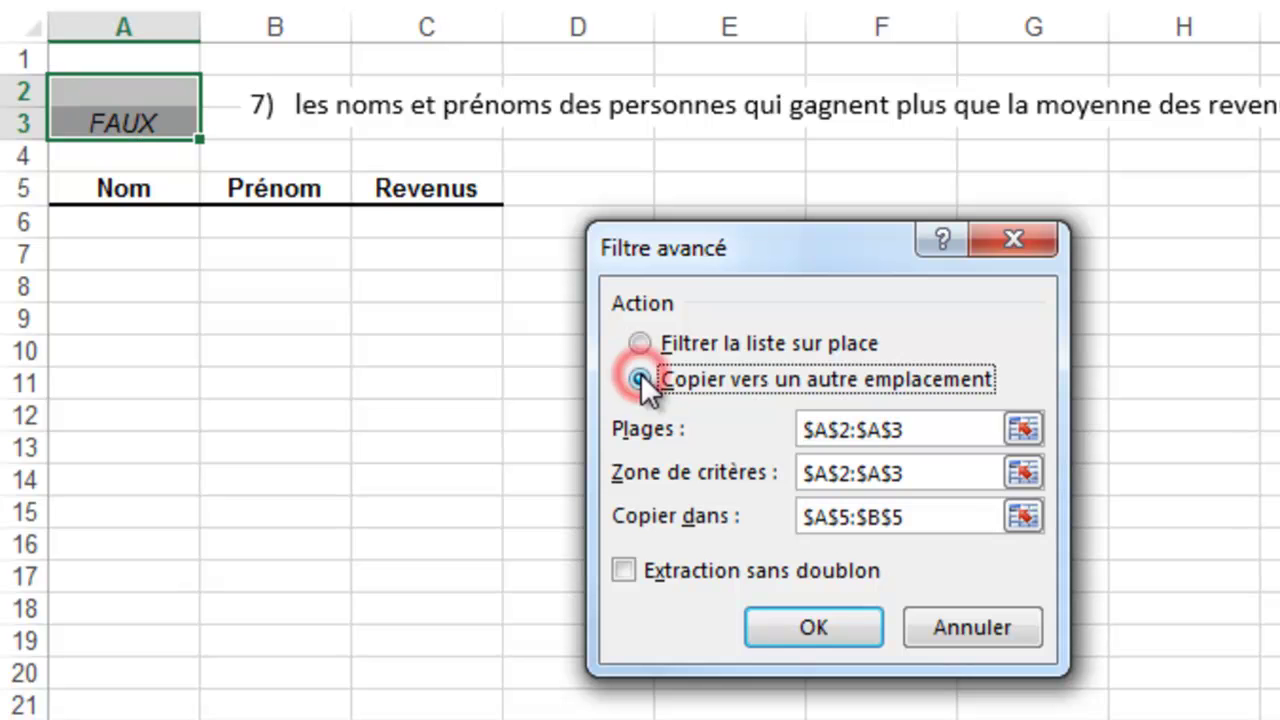
click(1022, 430)
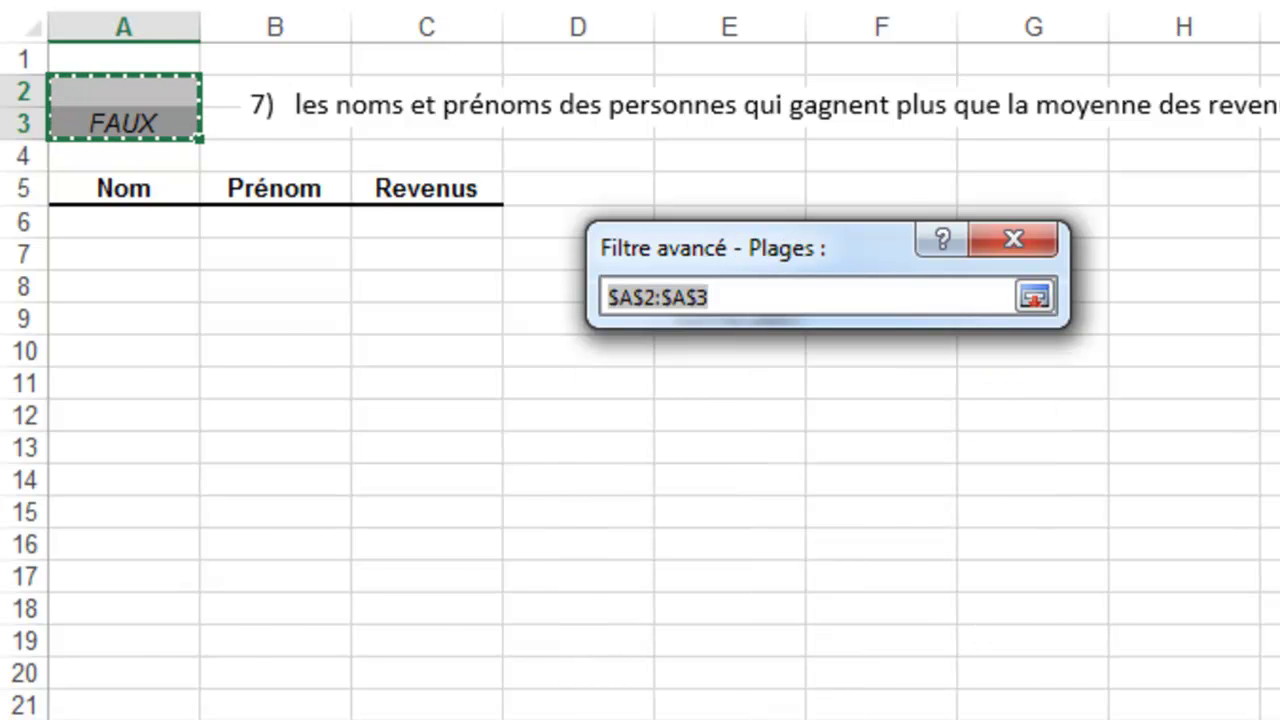
key(ctrl+Page_Down)
drag(60, 50, 1270, 150)
drag(1279, 222, 1279, 719)
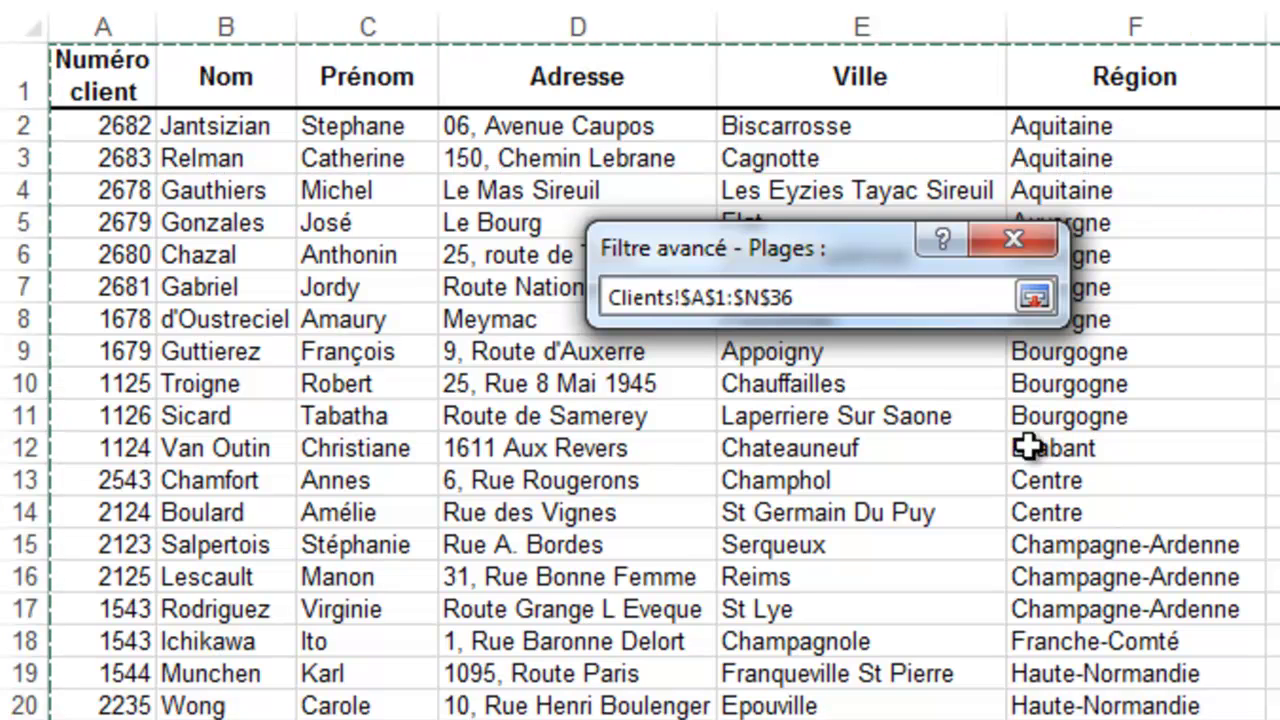
click(1044, 290)
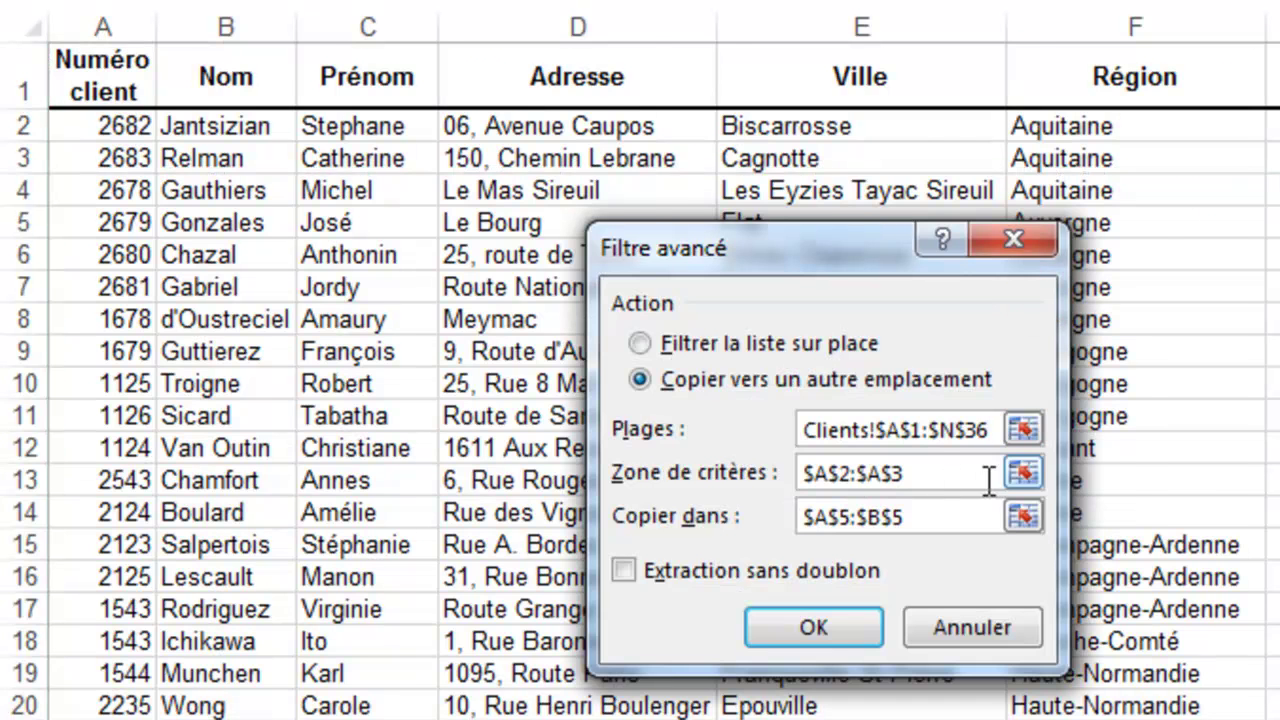
Set the criteria range to A2:A3 and the copy destination to Filtre7!$A$5:$C$5, and run the advanced filter
click(1025, 472)
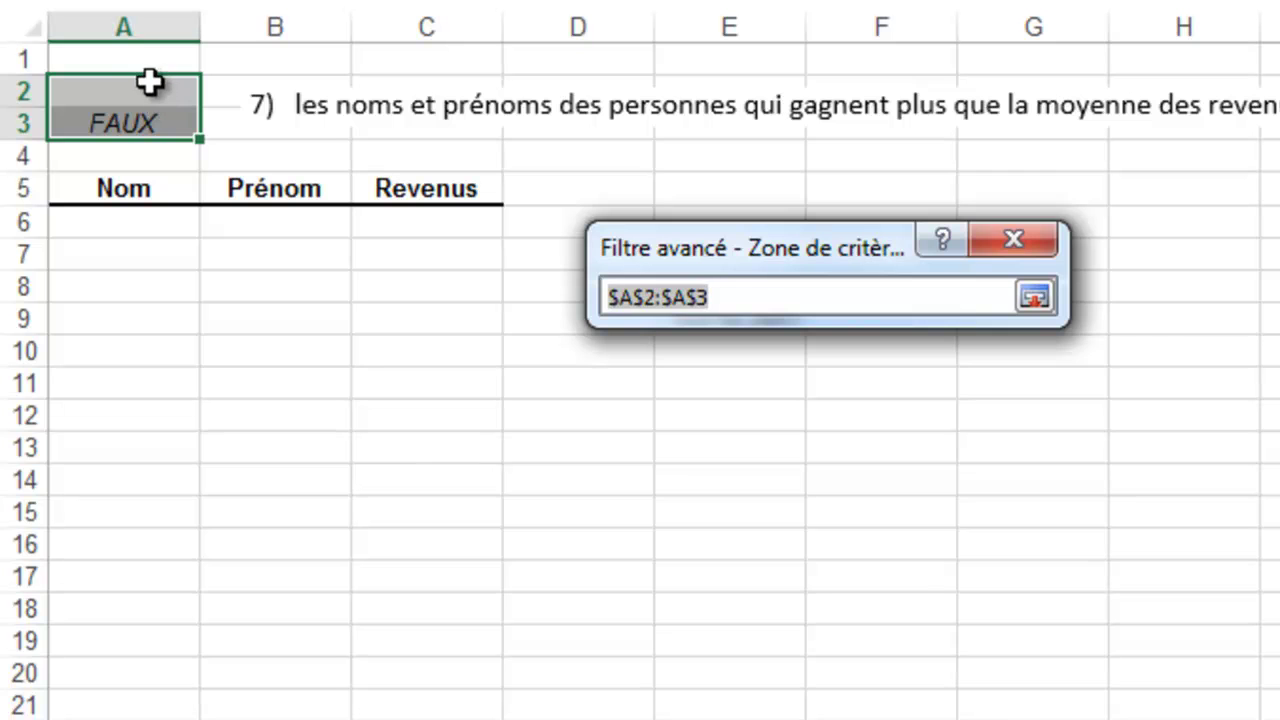
drag(151, 83, 152, 130)
click(1036, 288)
click(1027, 515)
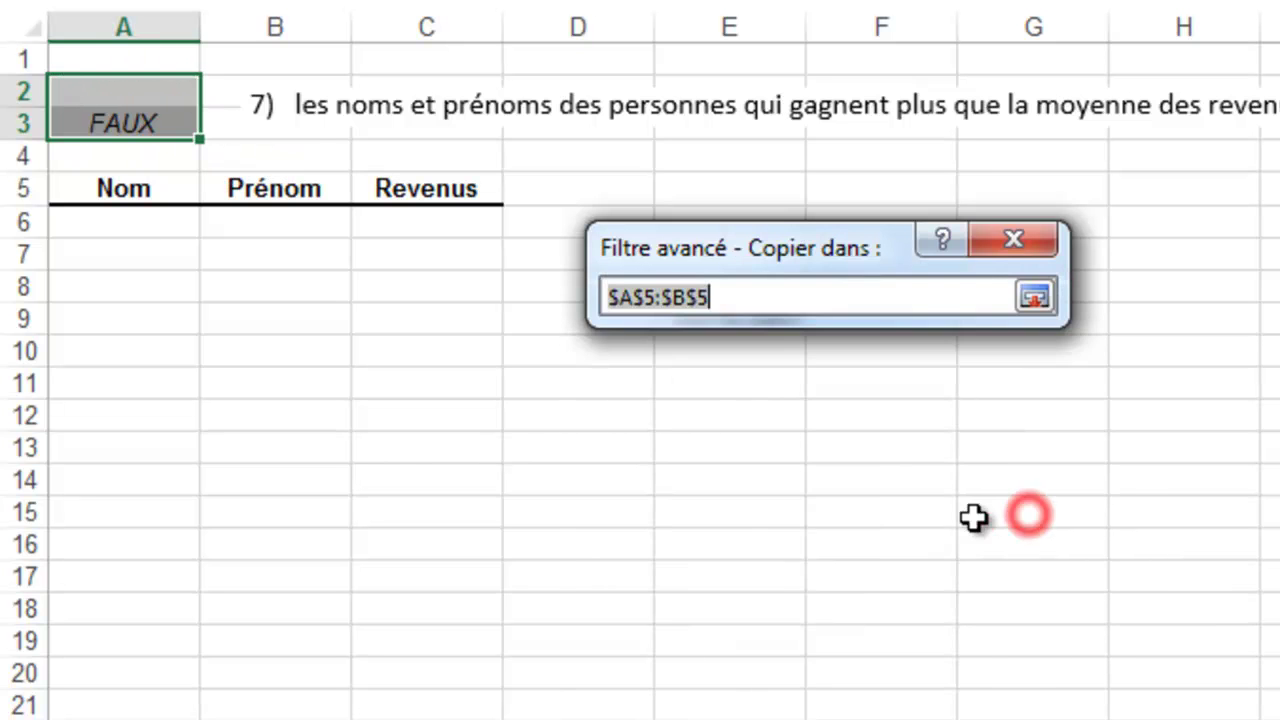
drag(94, 188, 383, 191)
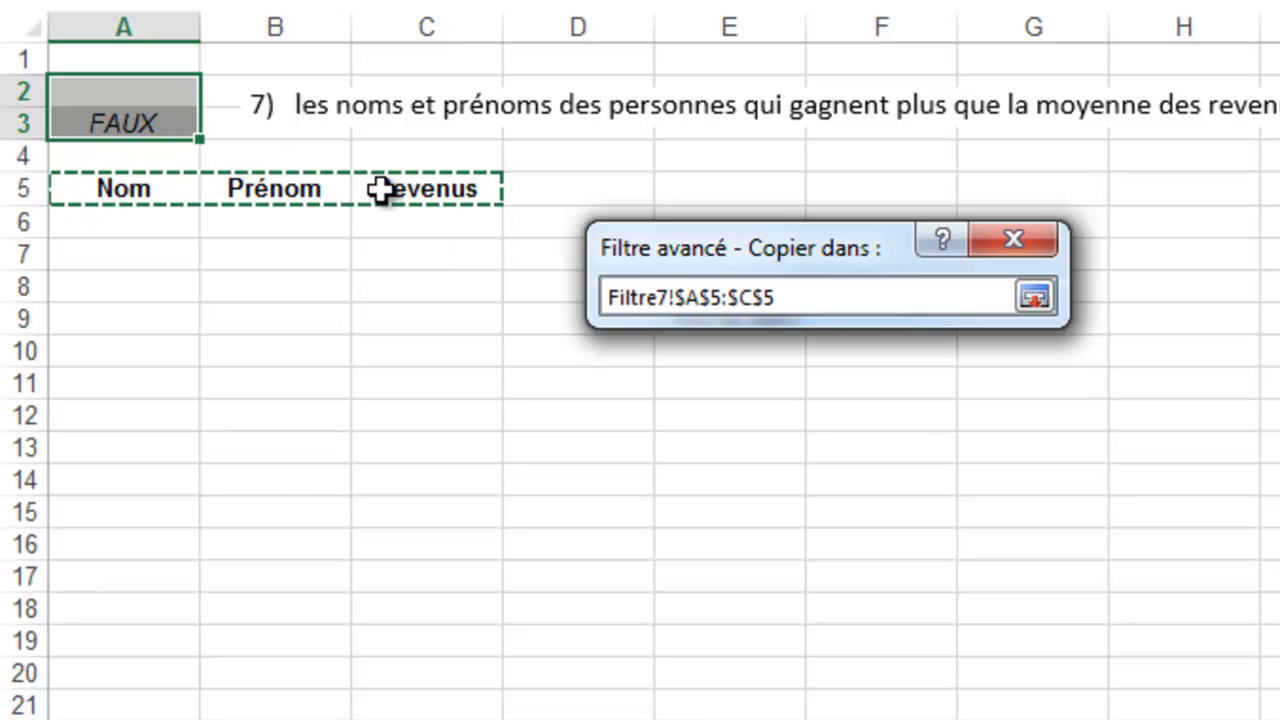
click(1034, 295)
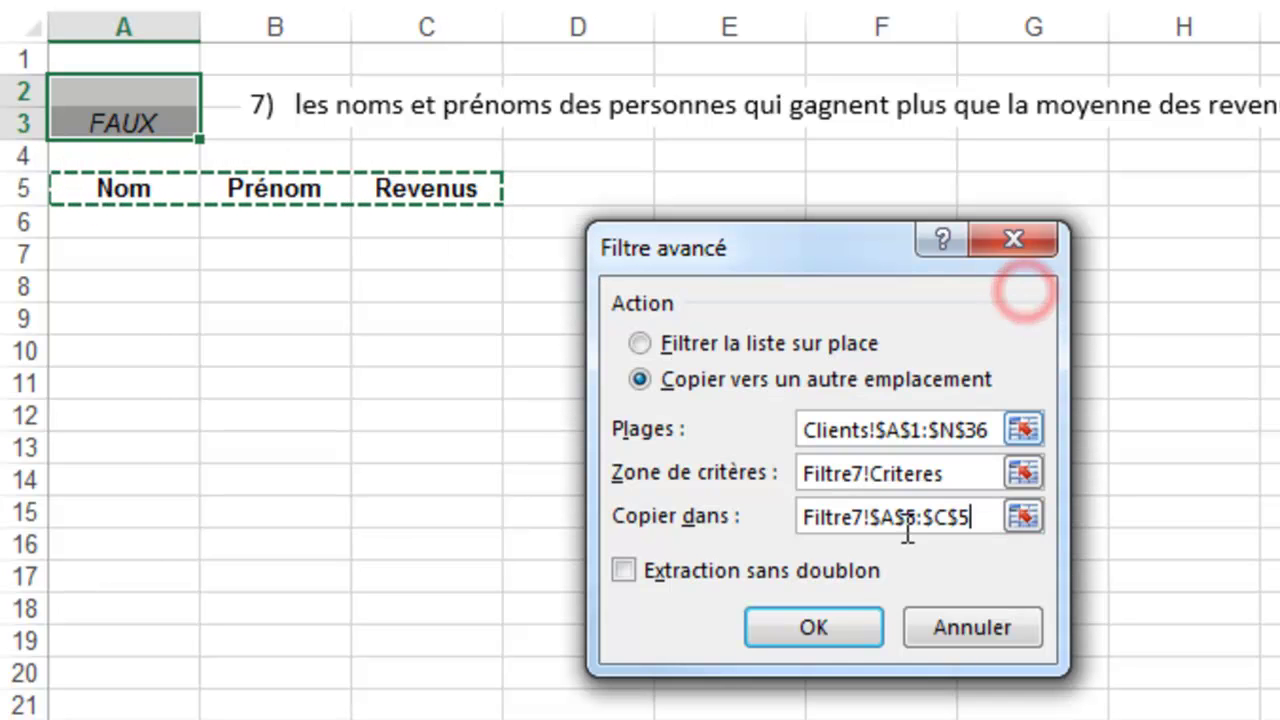
click(812, 630)
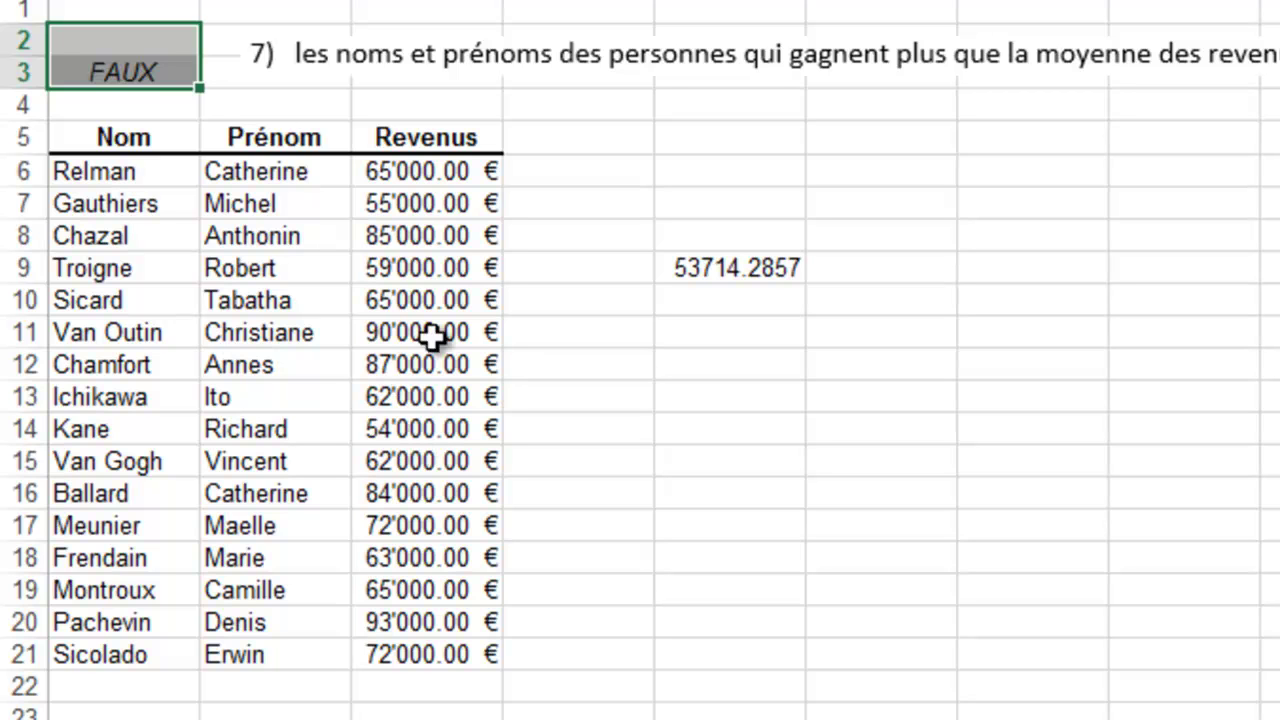
Delete rows 5 to 21 of Filtre7, including the column headings and extracted records
drag(14, 137, 14, 646)
right_click(20, 471)
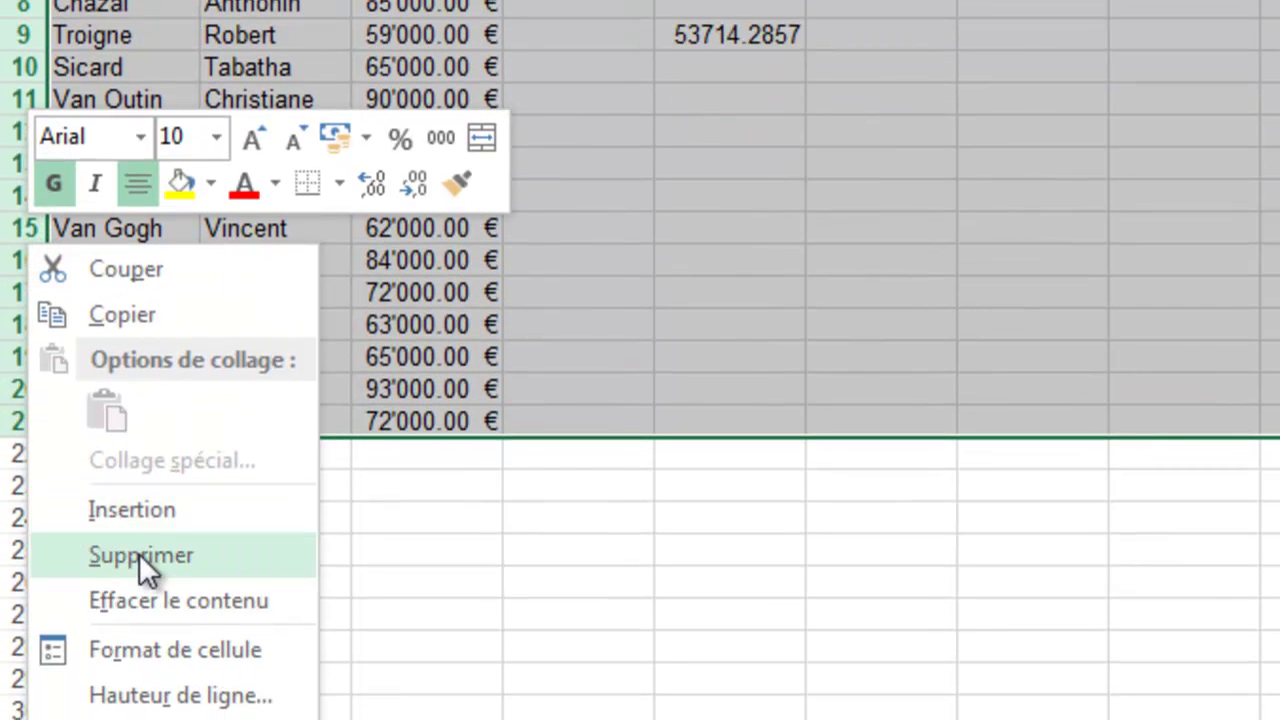
click(145, 712)
click(320, 146)
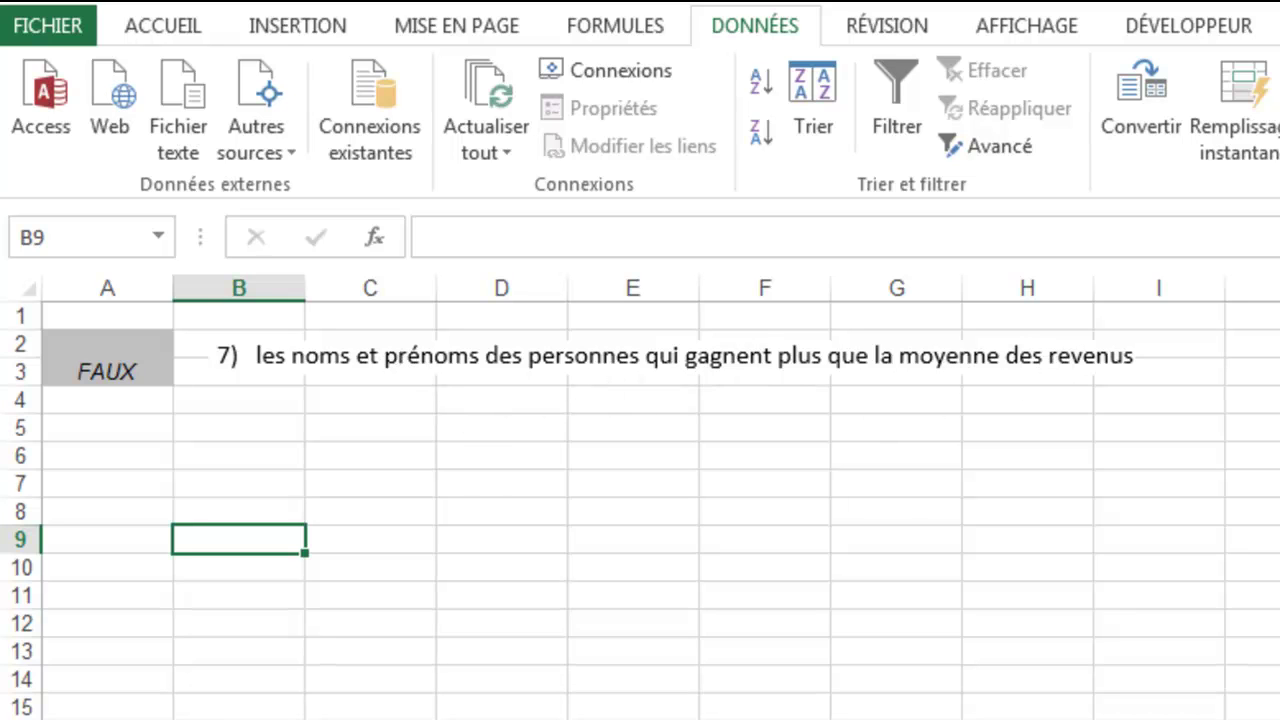
key(ctrl+Page_Up)
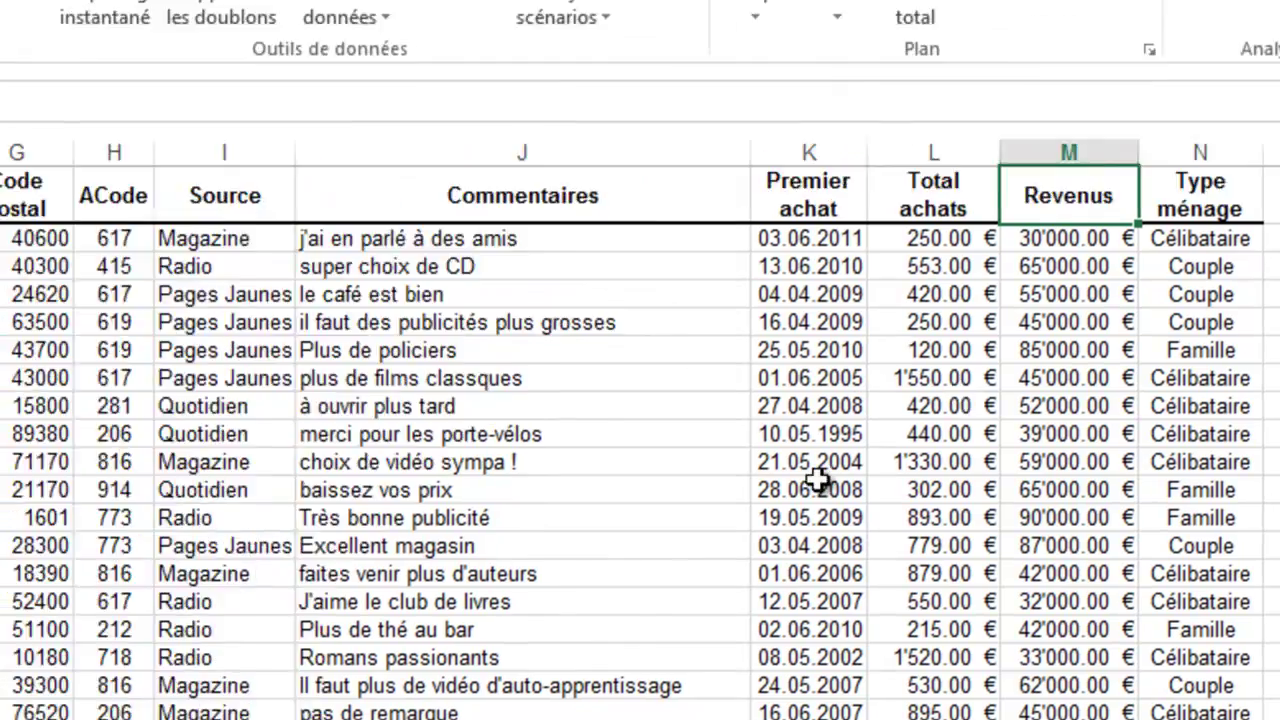
key(ctrl+Page_Down)
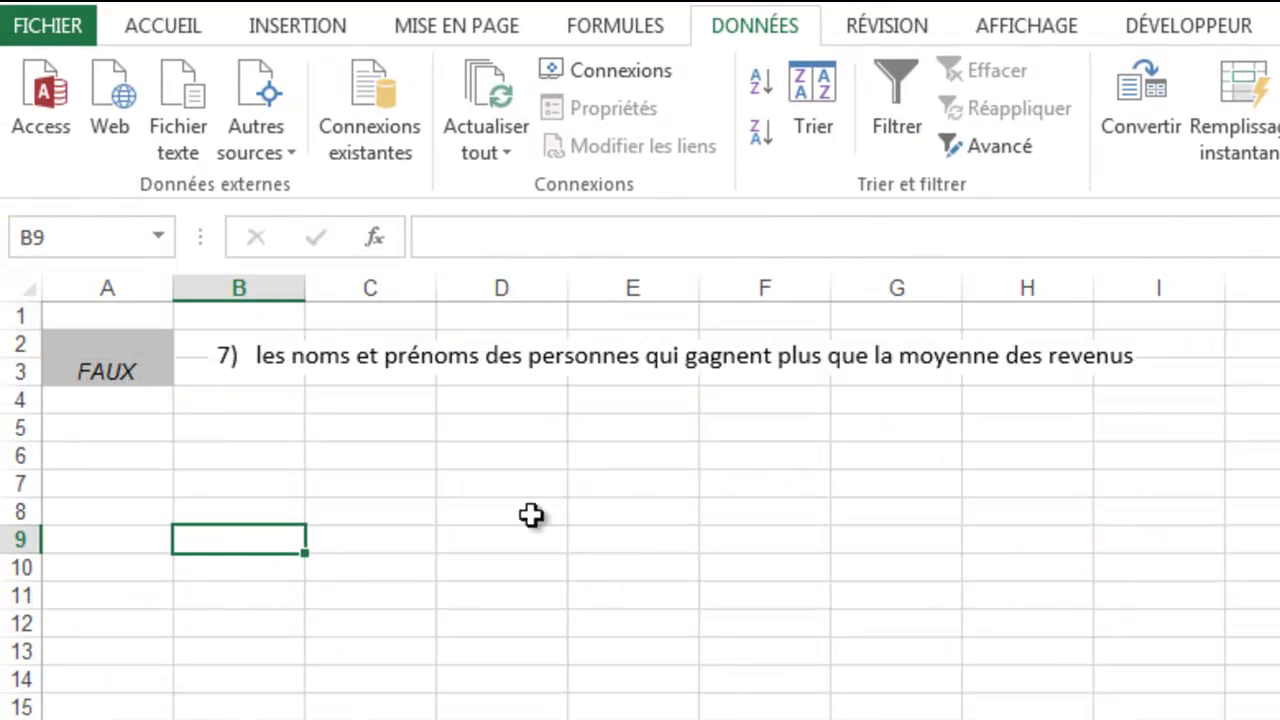
Clear the whole income comparison formula from criteria cell A3 on Filtre7
click(131, 374)
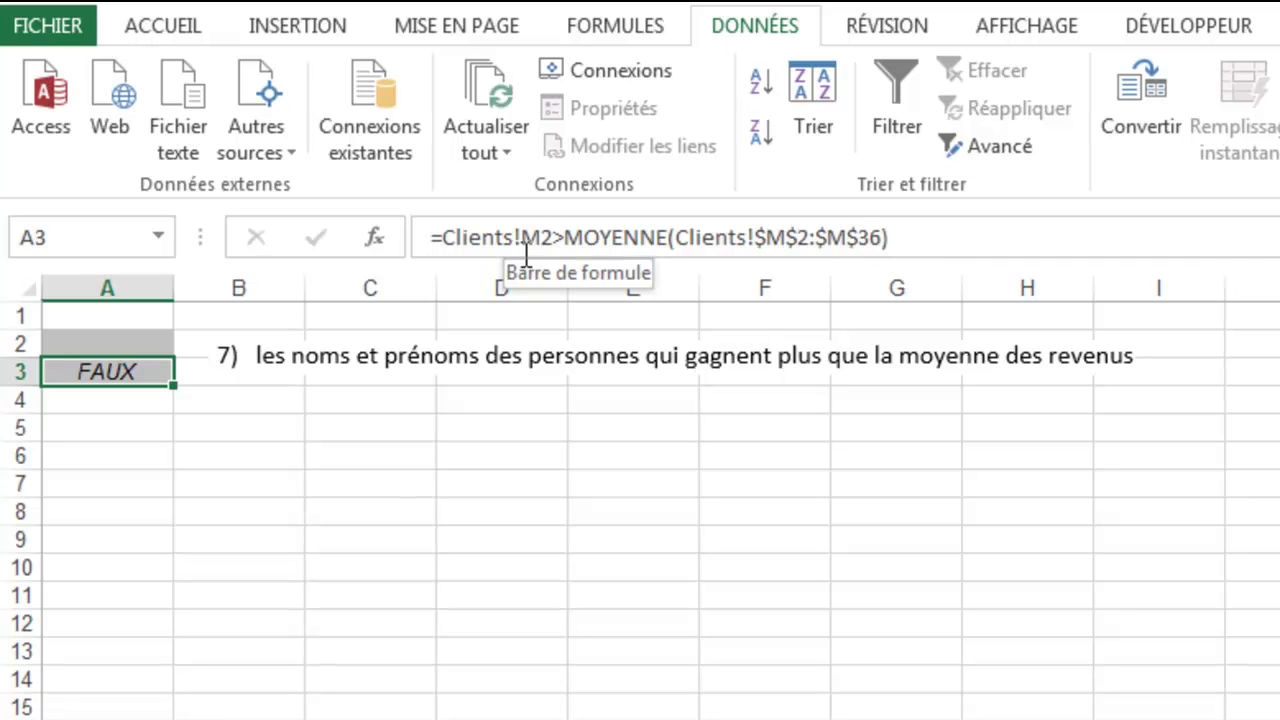
click(908, 234)
key(BackSpace)
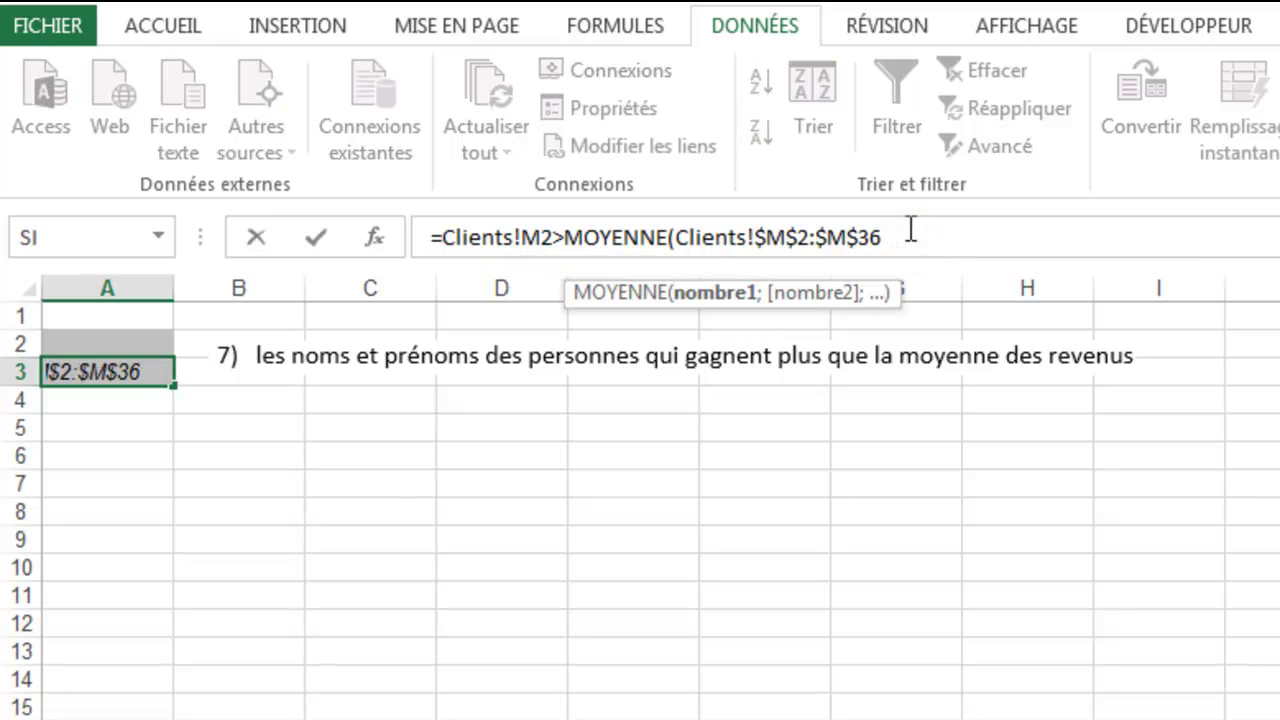
key(BackSpace)
key(BackSpace)
key(BackSpace)
key(BackSpace)
key(BackSpace)
key(BackSpace)
key(BackSpace)
key(BackSpace)
key(BackSpace)
key(BackSpace)
key(BackSpace)
key(BackSpace)
key(BackSpace)
key(BackSpace)
key(BackSpace)
key(BackSpace)
key(BackSpace)
key(BackSpace)
key(BackSpace)
key(BackSpace)
key(BackSpace)
key(BackSpace)
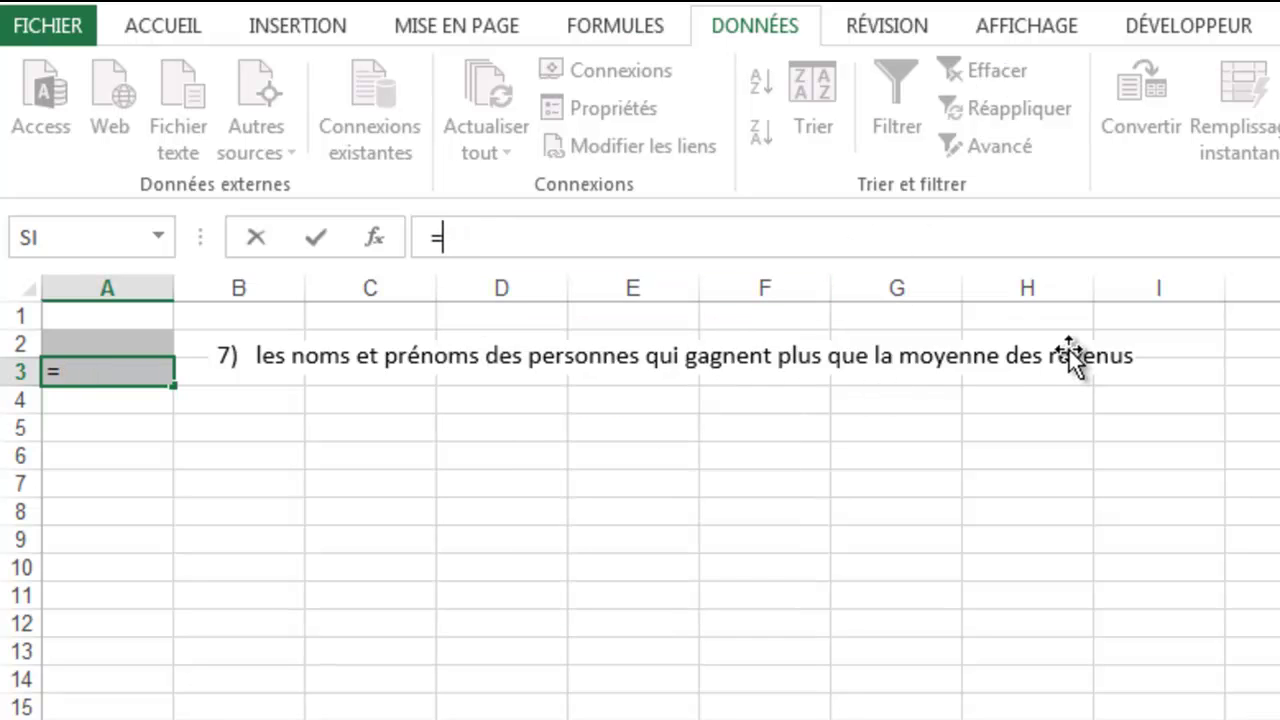
click(657, 401)
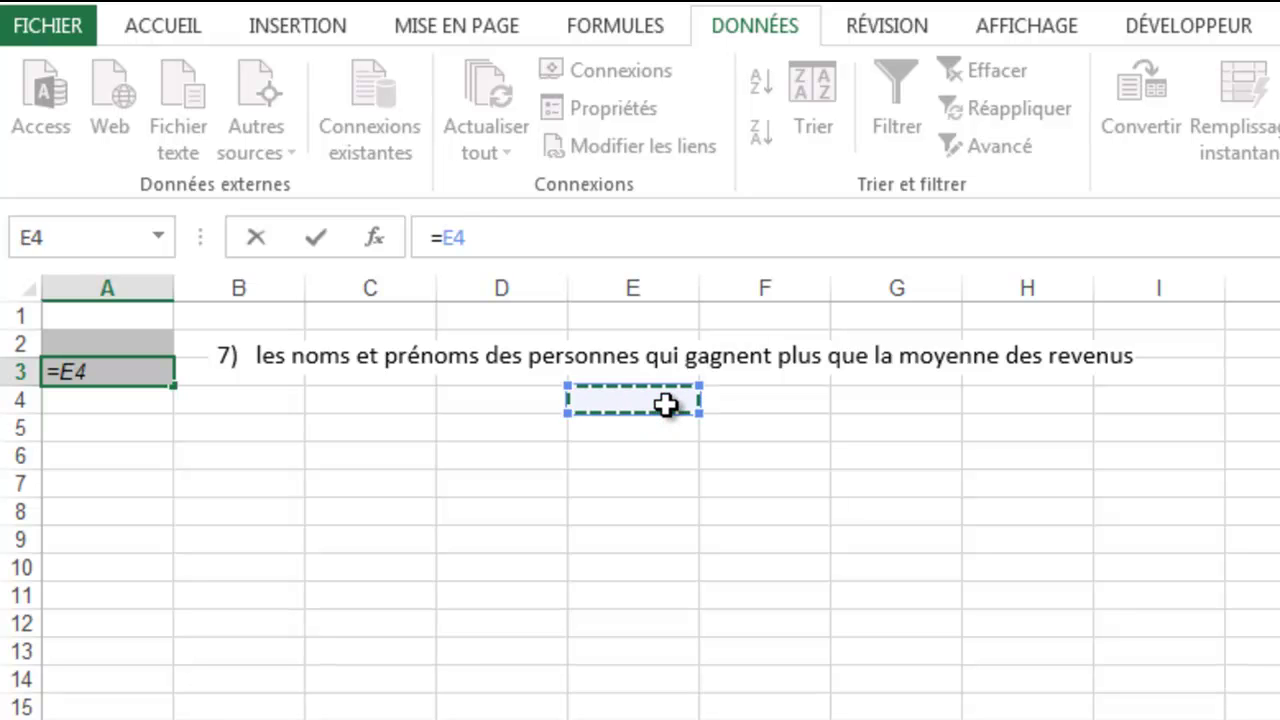
key(BackSpace)
key(BackSpace)
key(BackSpace)
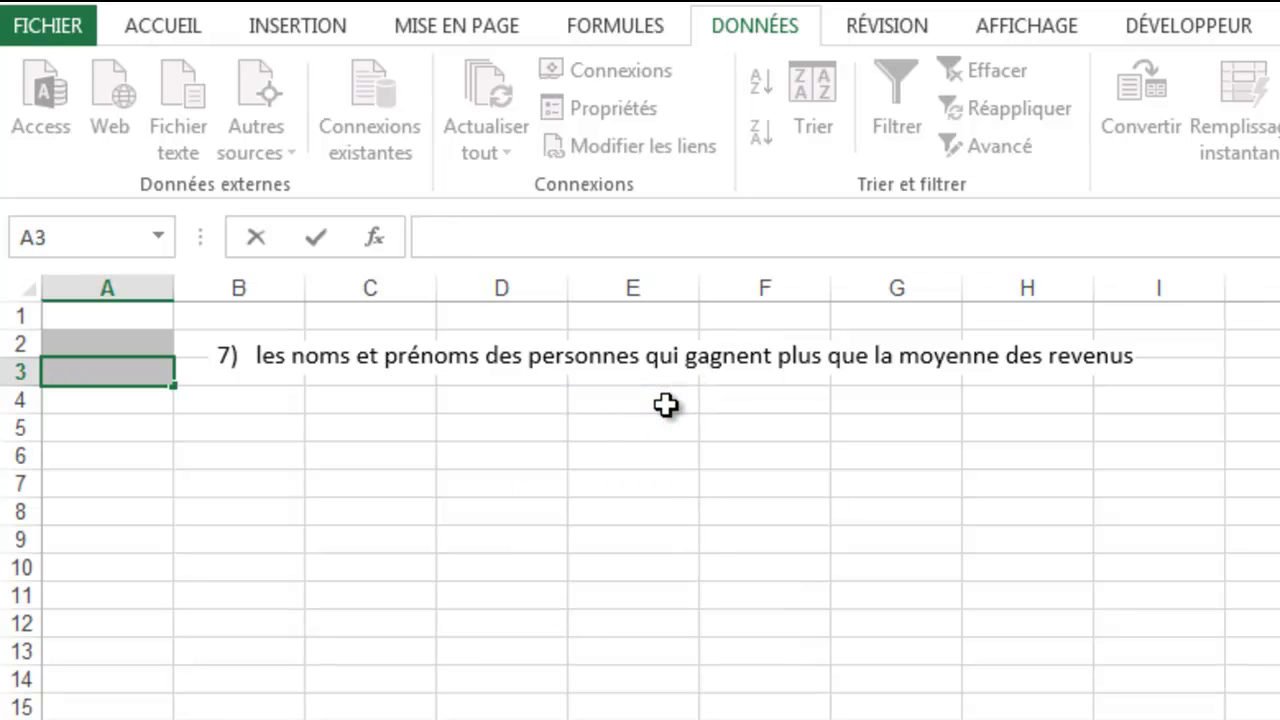
Enter the note "Plus que la moyenne des achats" in cell E4, below the exercise statement
click(635, 401)
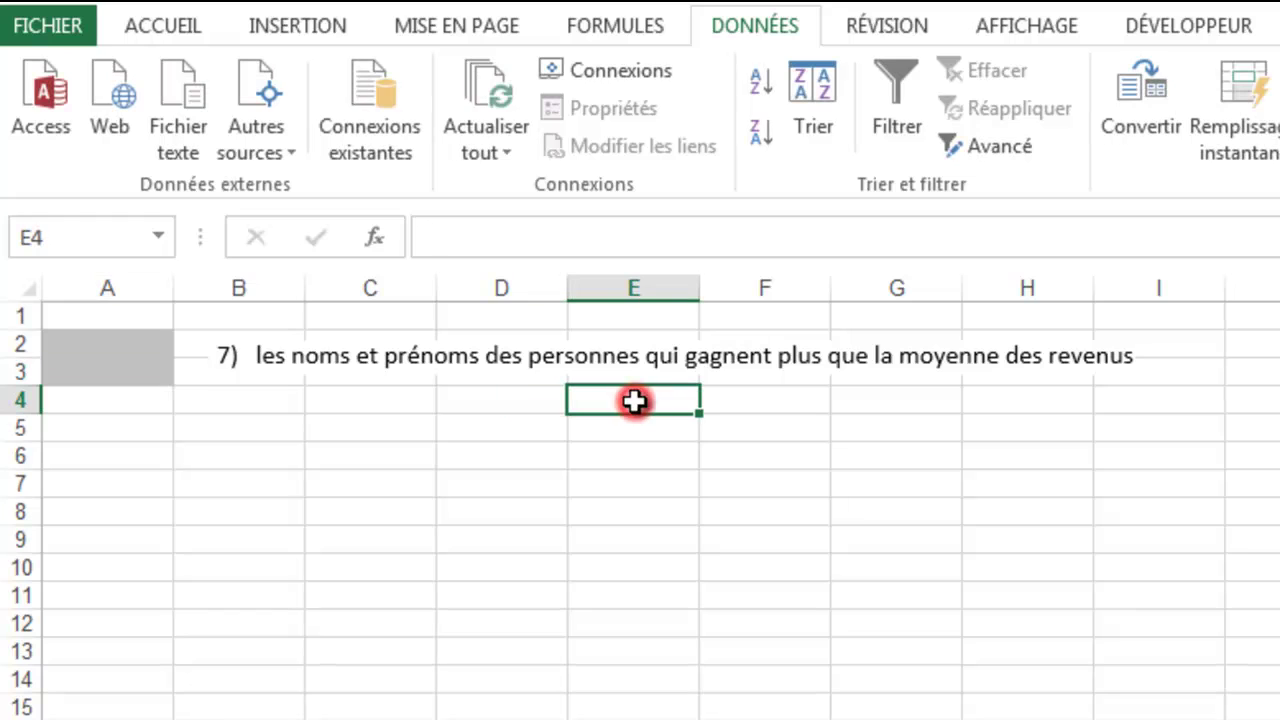
text(Plus que la moyenne des achats)
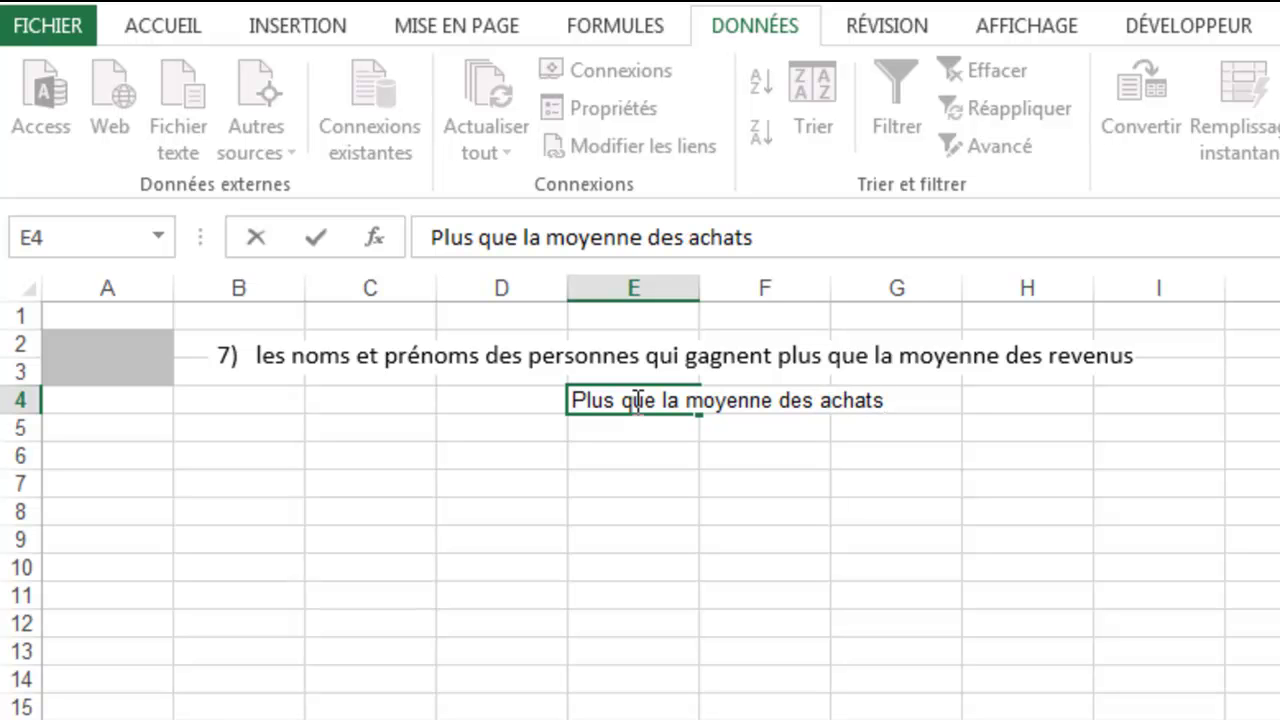
key(Return)
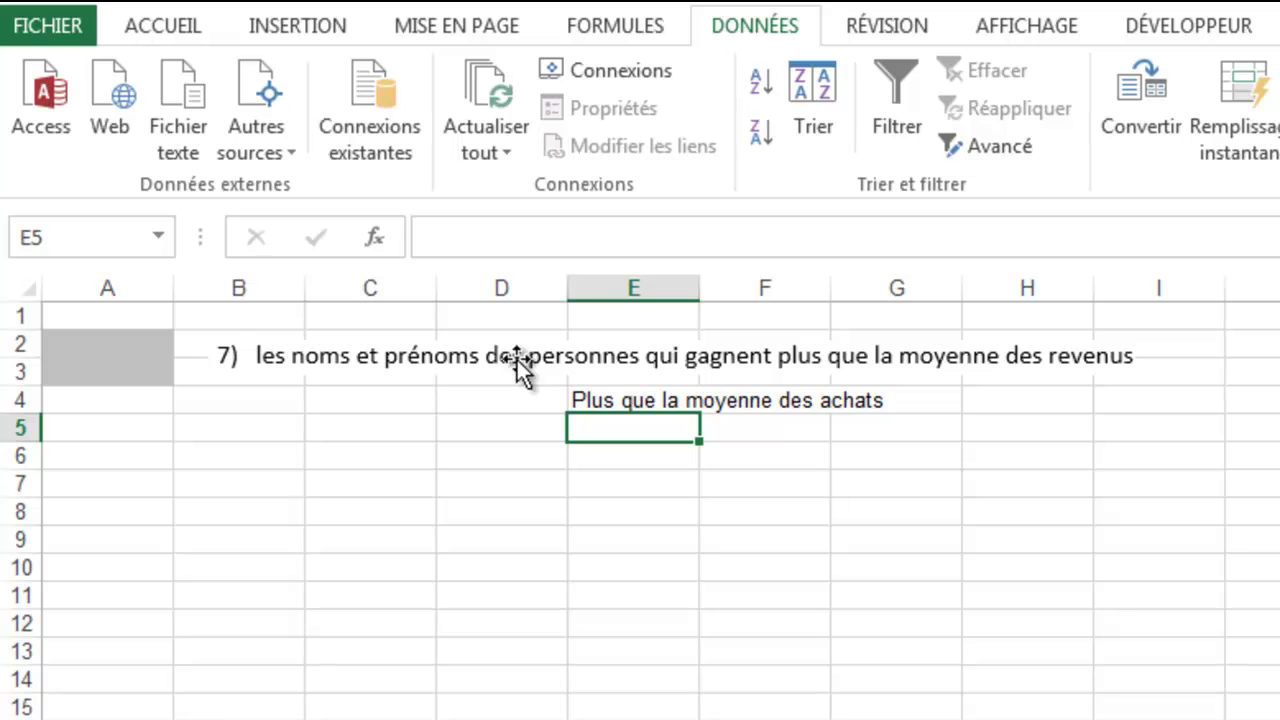
Start an ET formula in cell A3 with Clients!M2>moyenne(Clients!$M$2:$M$36) as its first condition
click(128, 341)
click(136, 371)
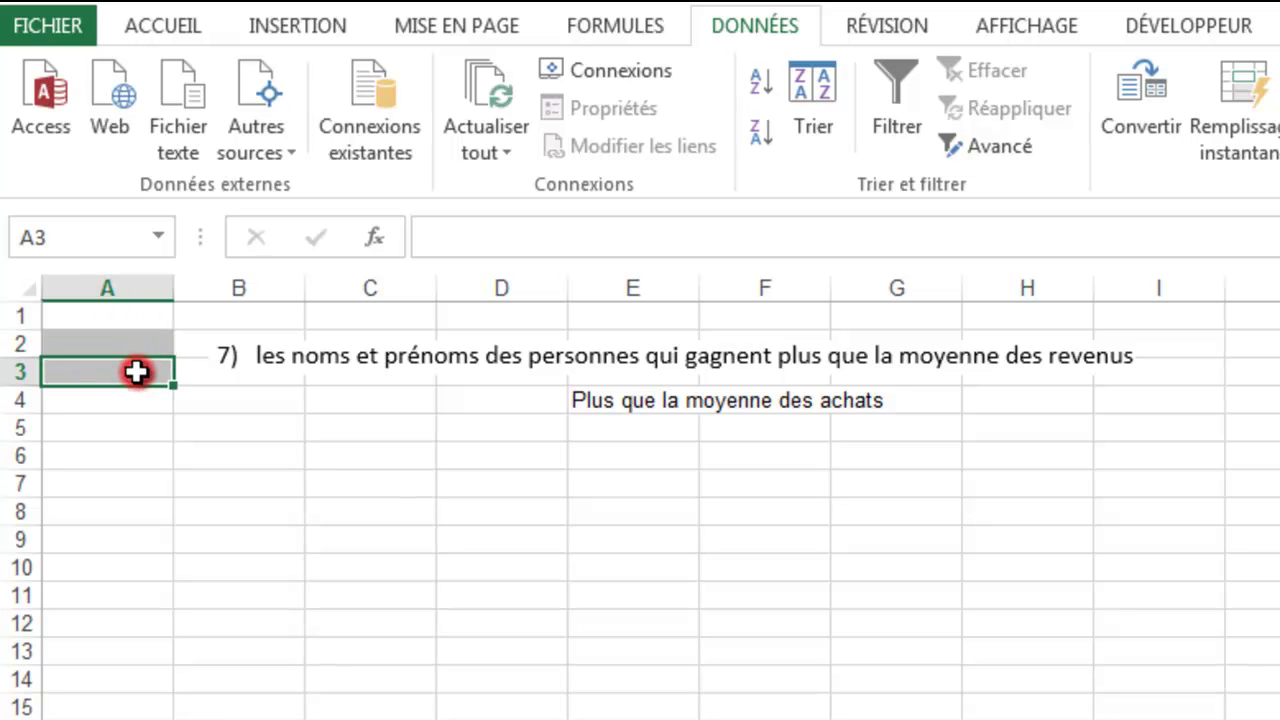
text(=)
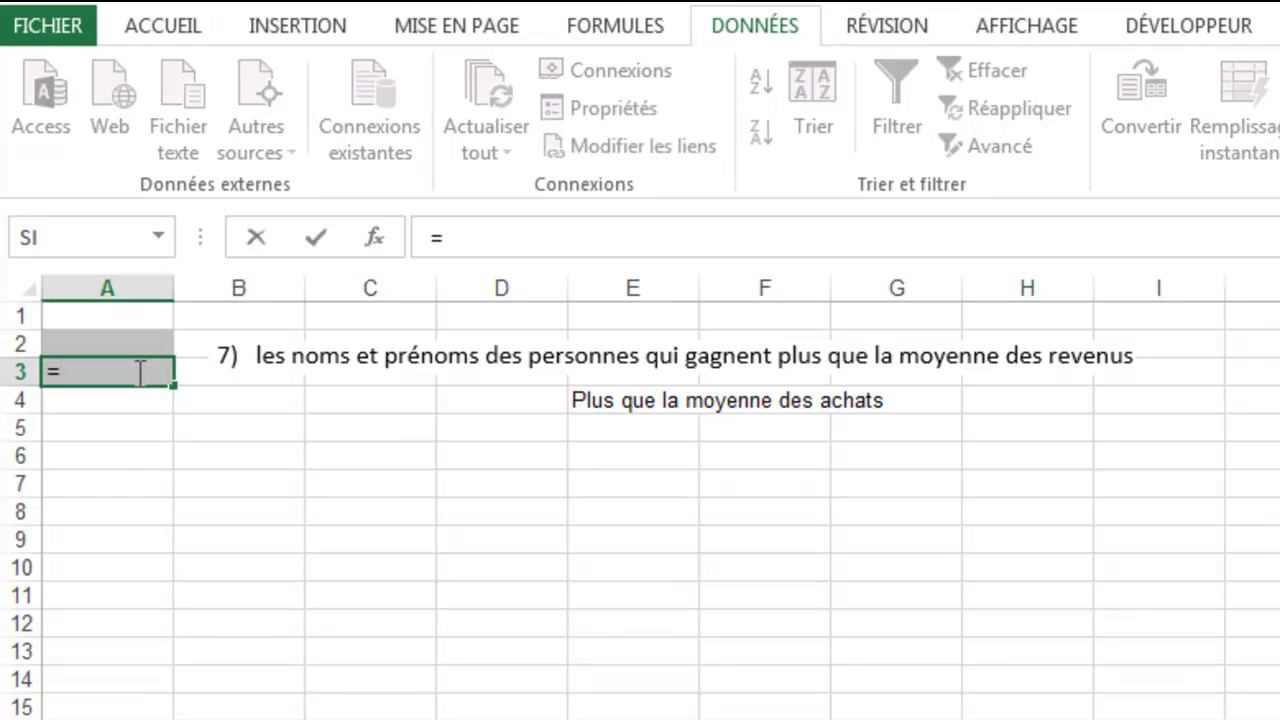
text(et()
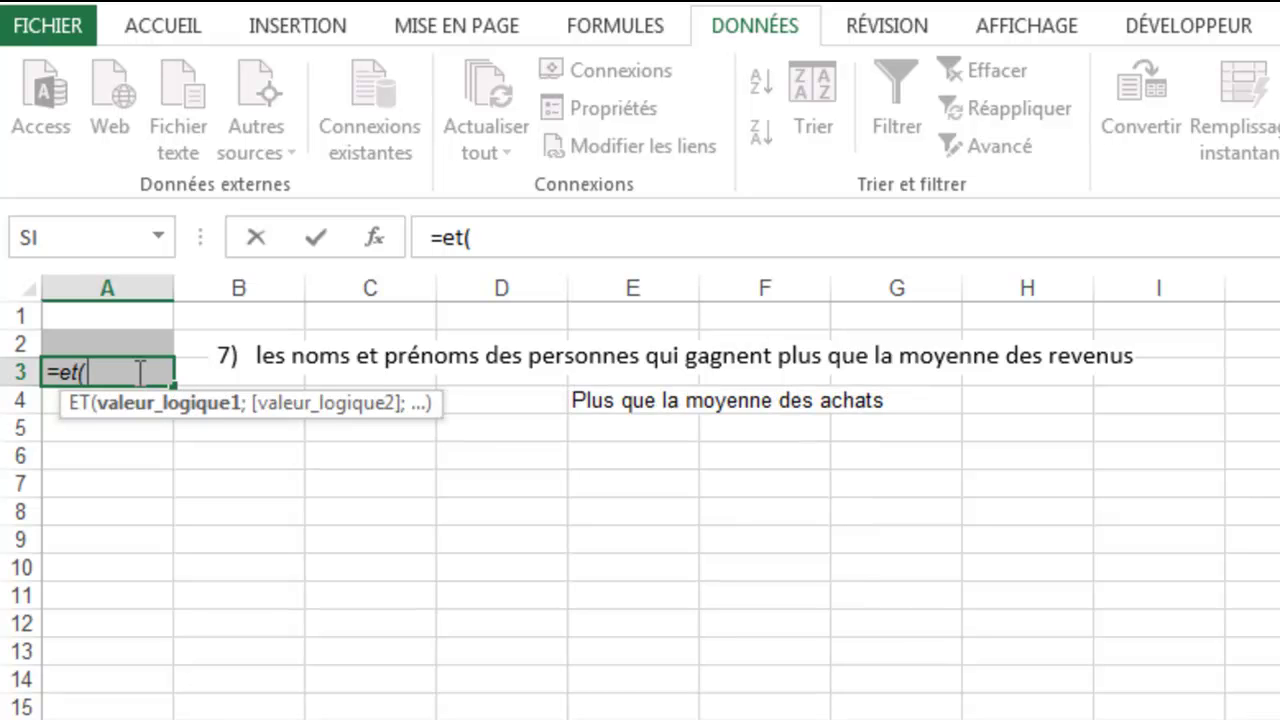
click(509, 245)
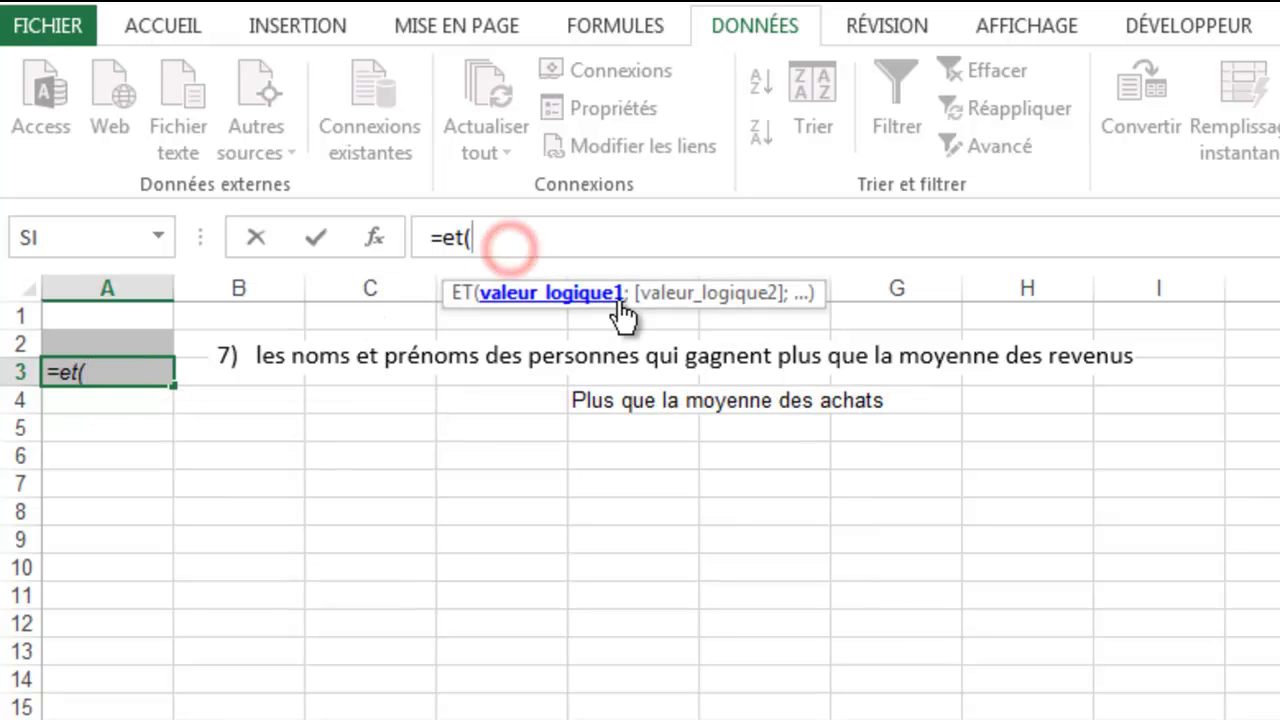
key(ctrl+Page_Up)
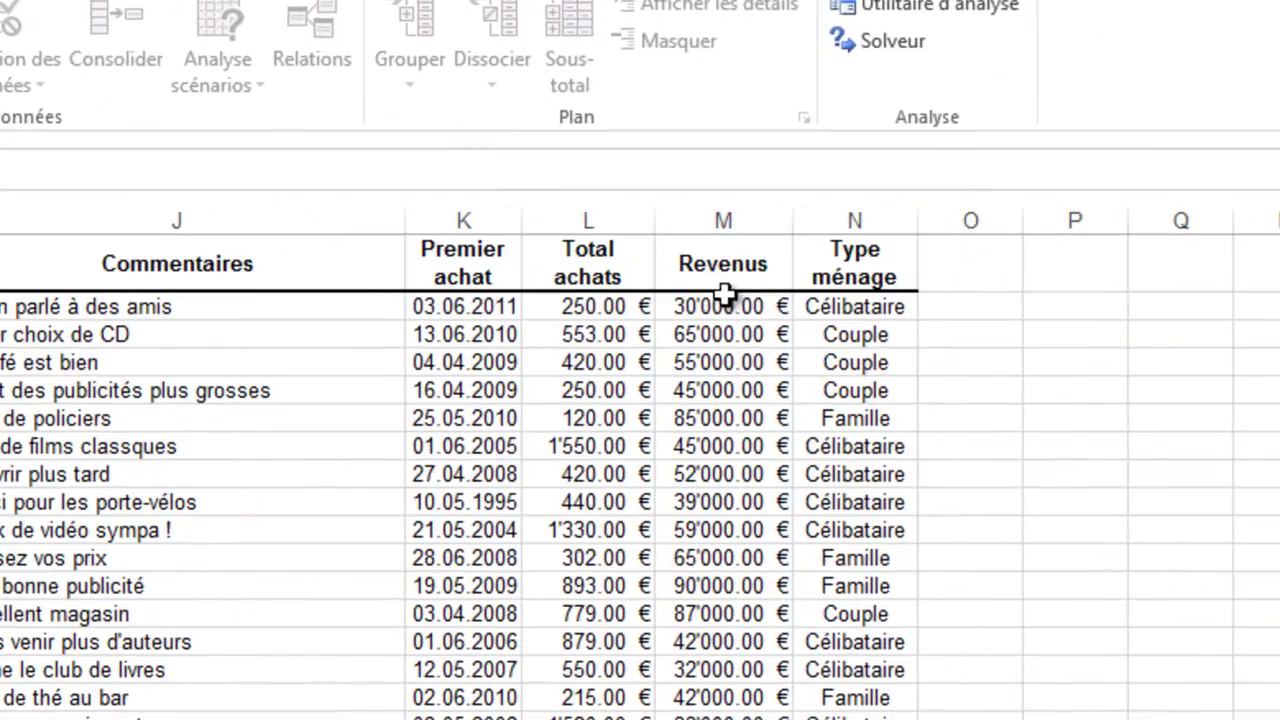
click(725, 305)
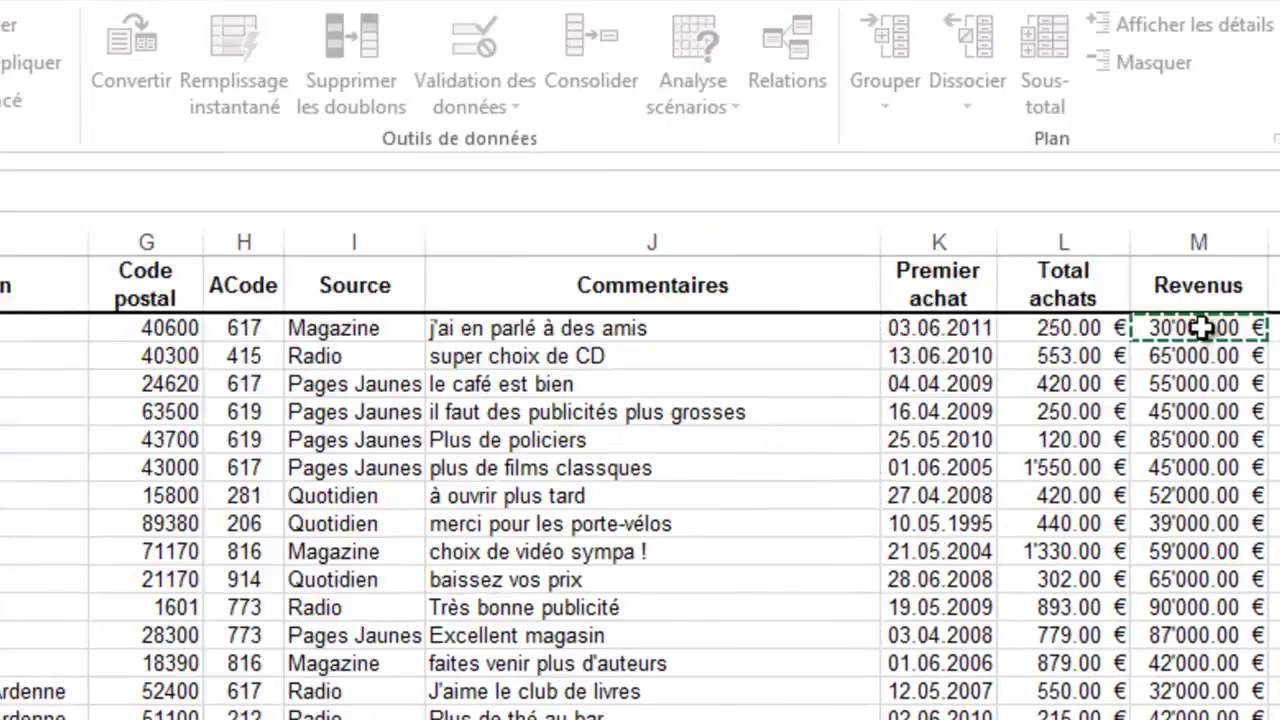
text(>moyenn)
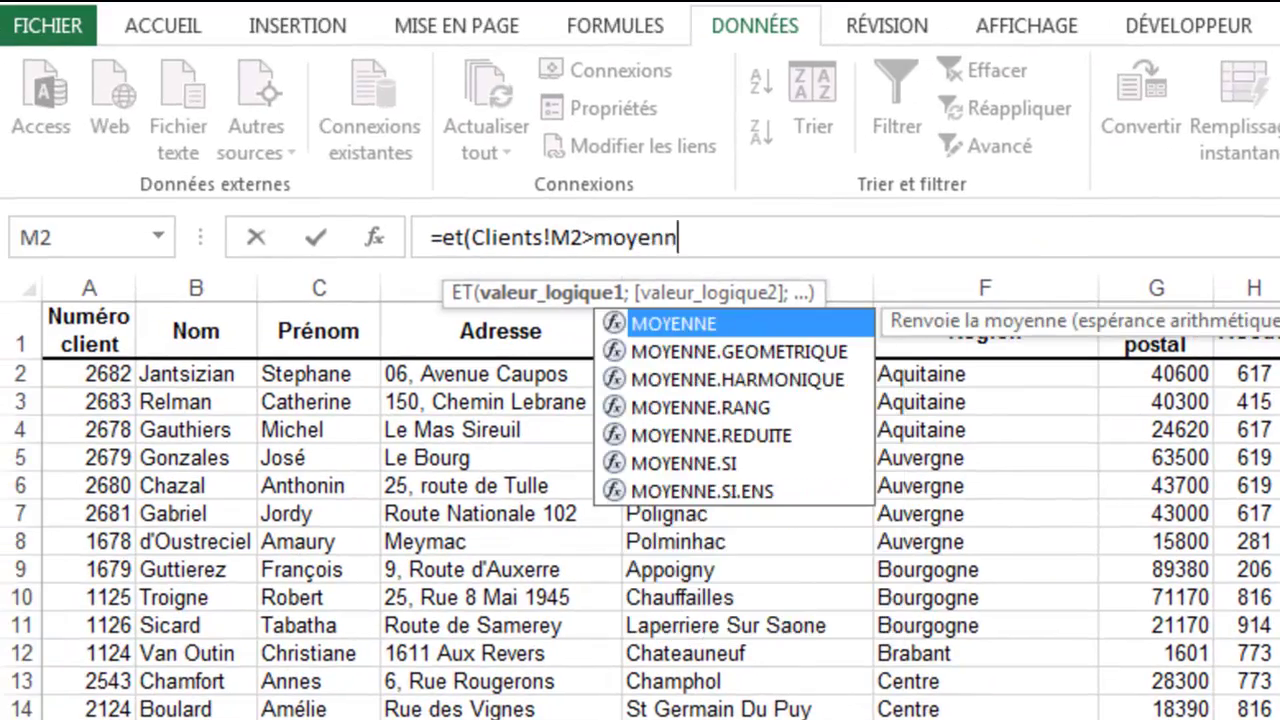
text(e()
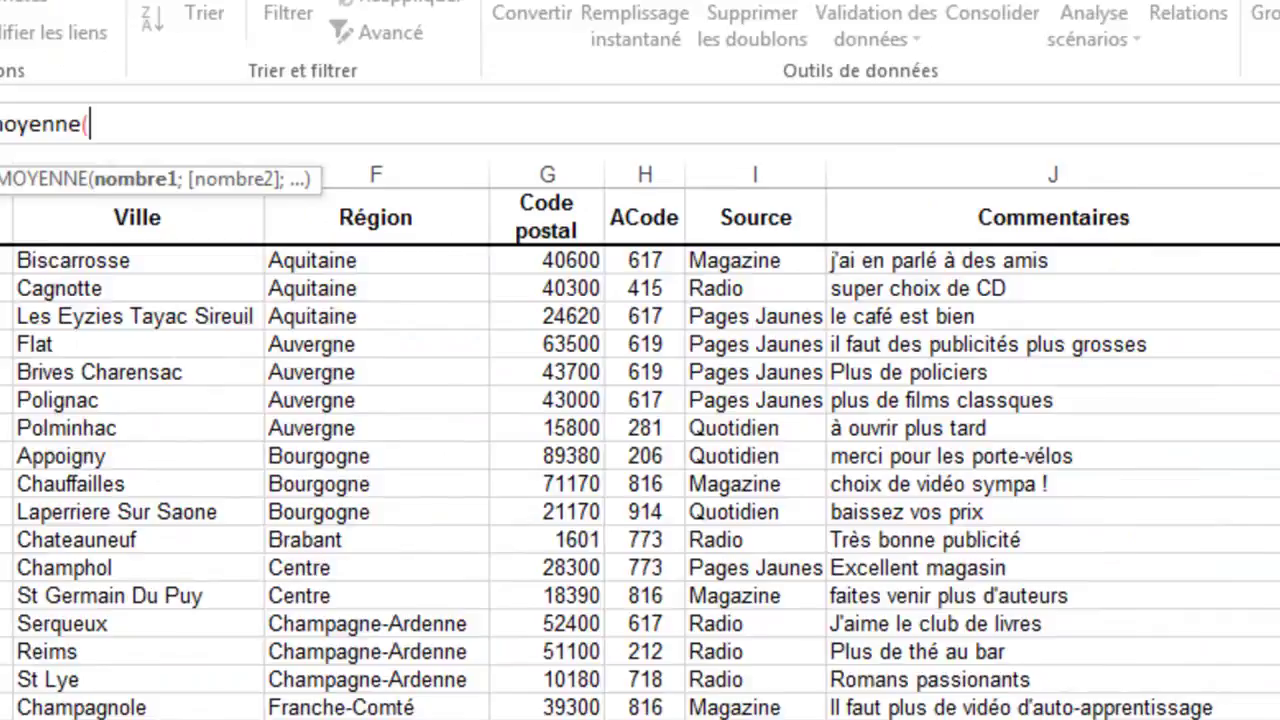
click(590, 71)
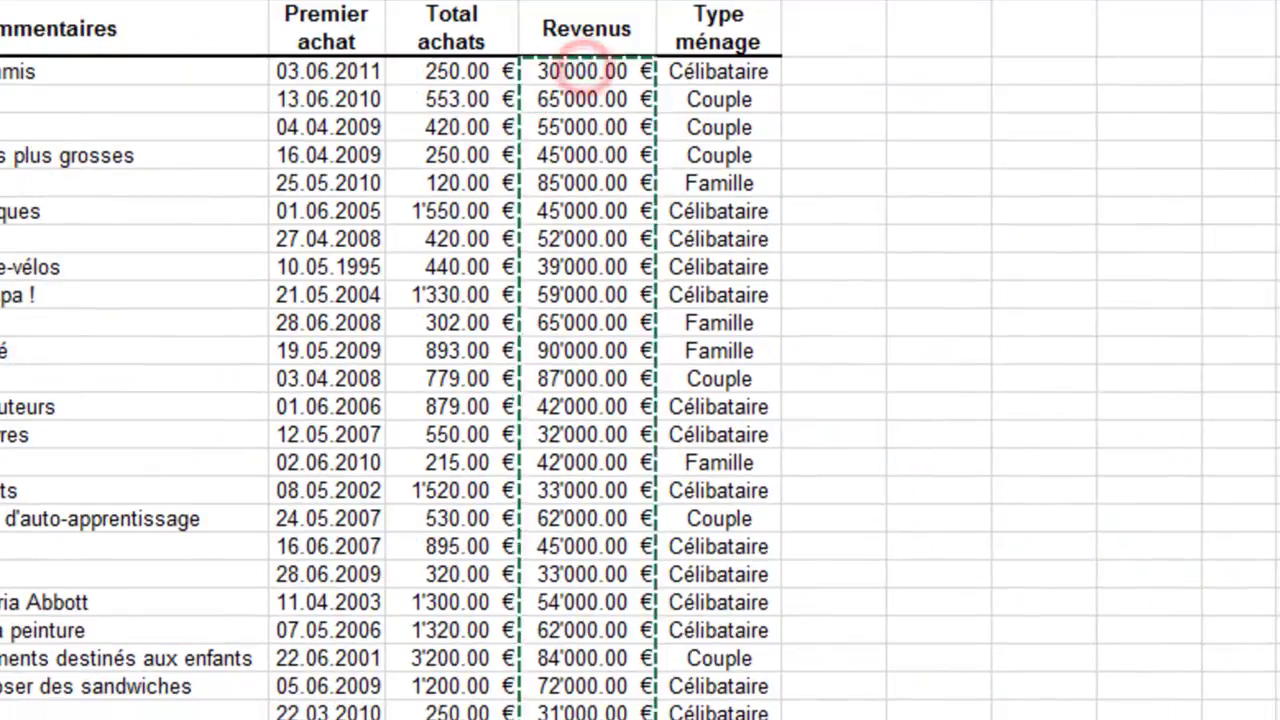
drag(590, 715, 603, 594)
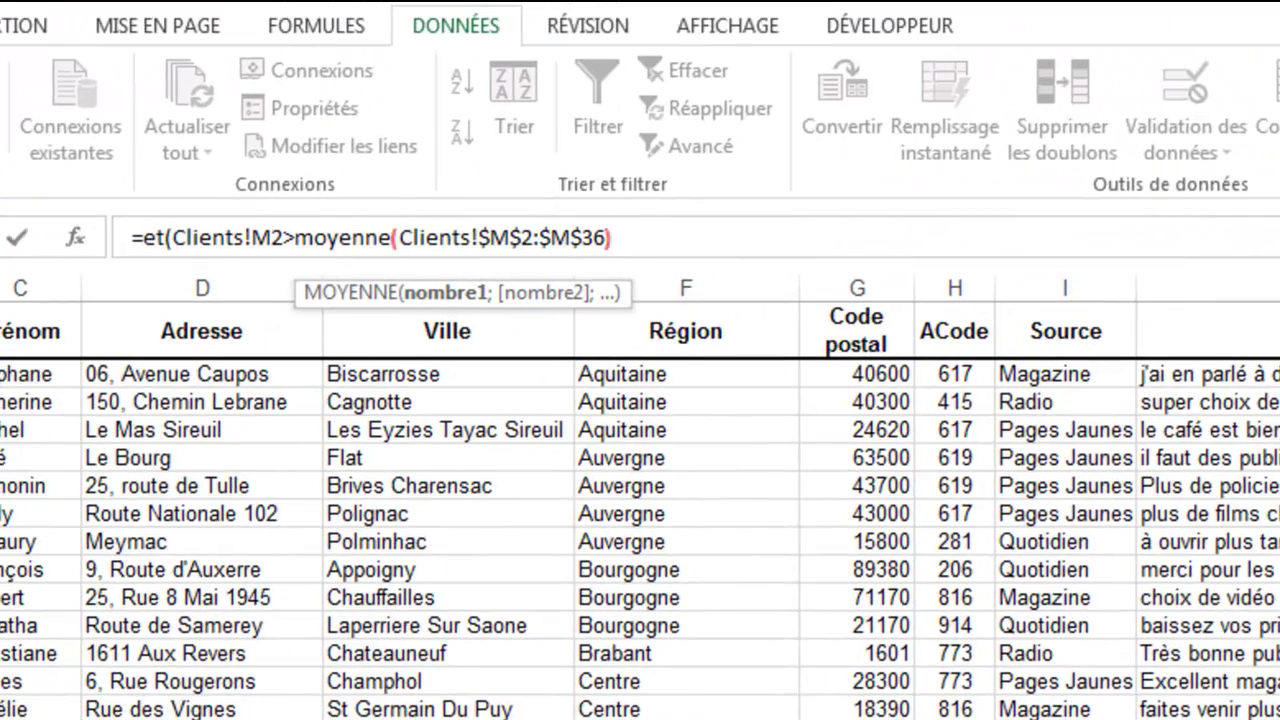
Complete the ET formula in A3 with the second condition Clients!L2>moyenne(Clients!$L$2:$L$36)
text();)
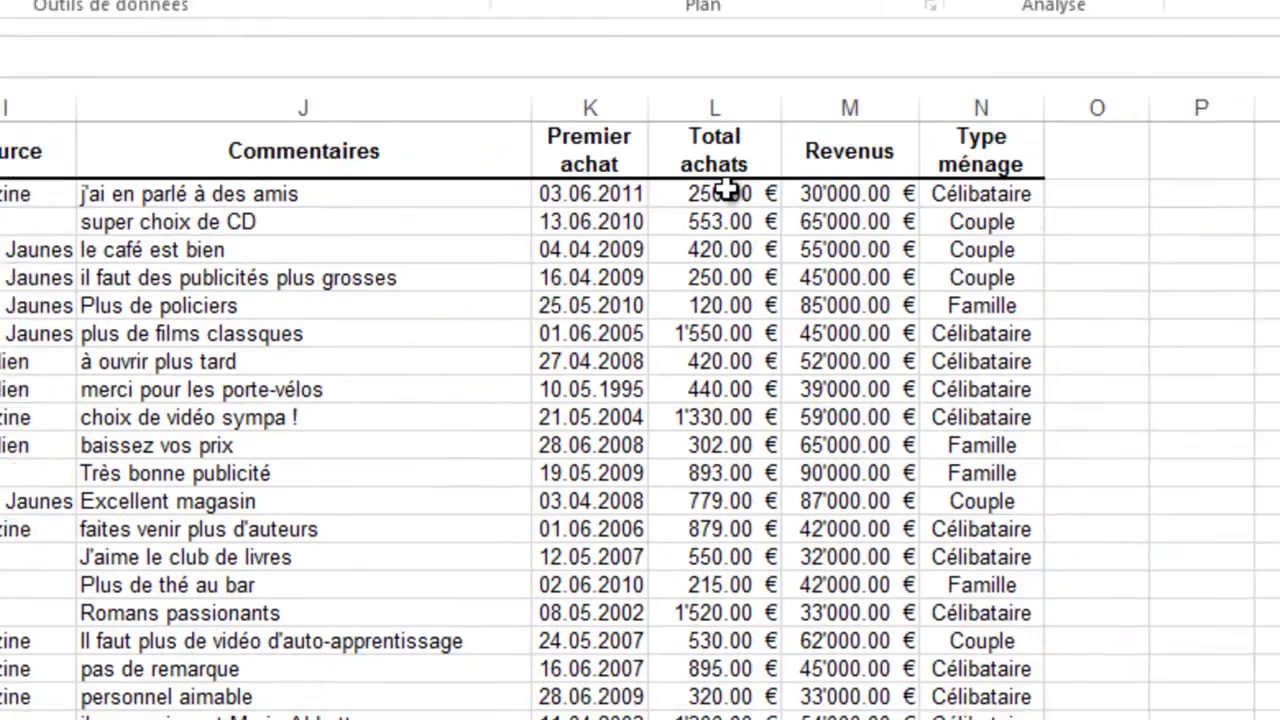
click(660, 181)
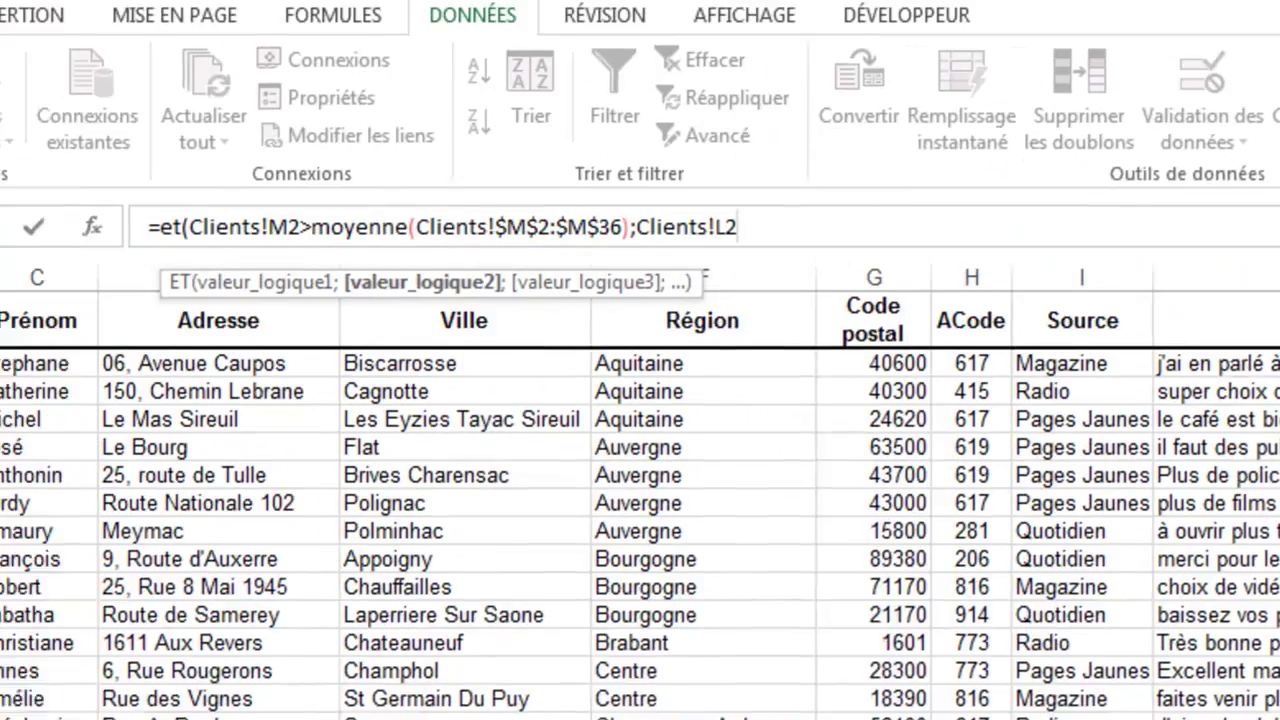
text(>moye)
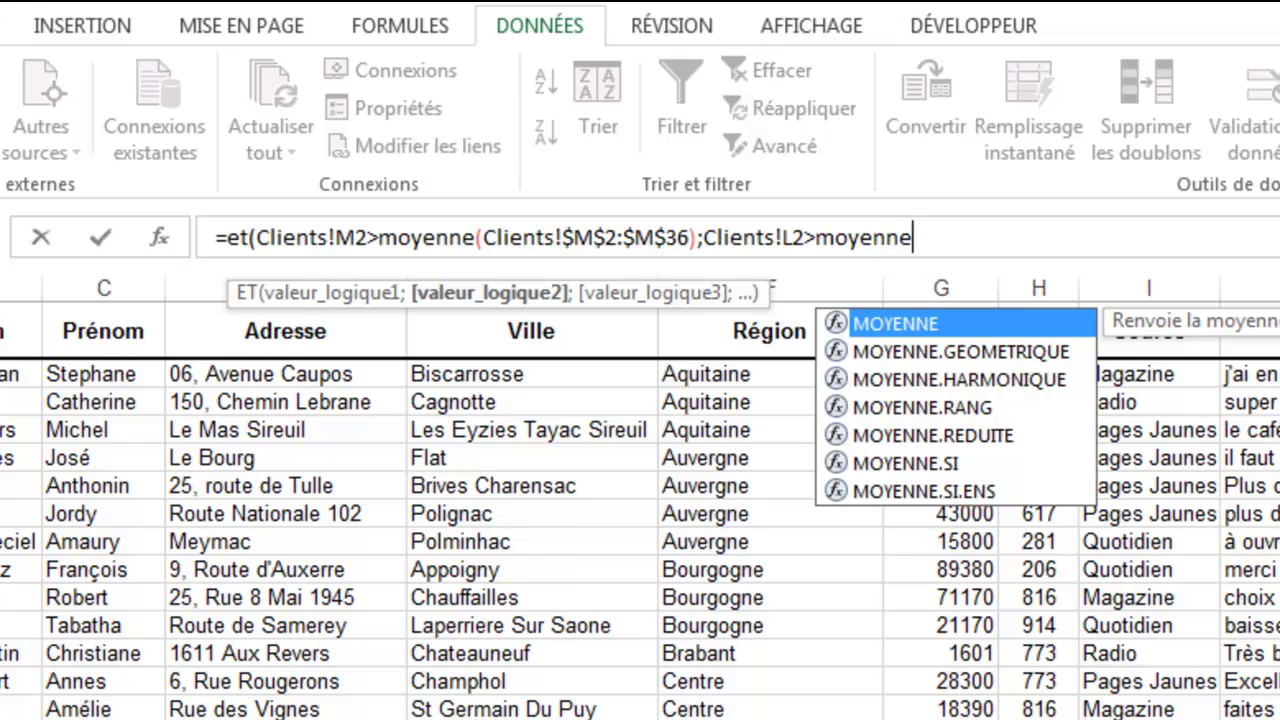
text(nne()
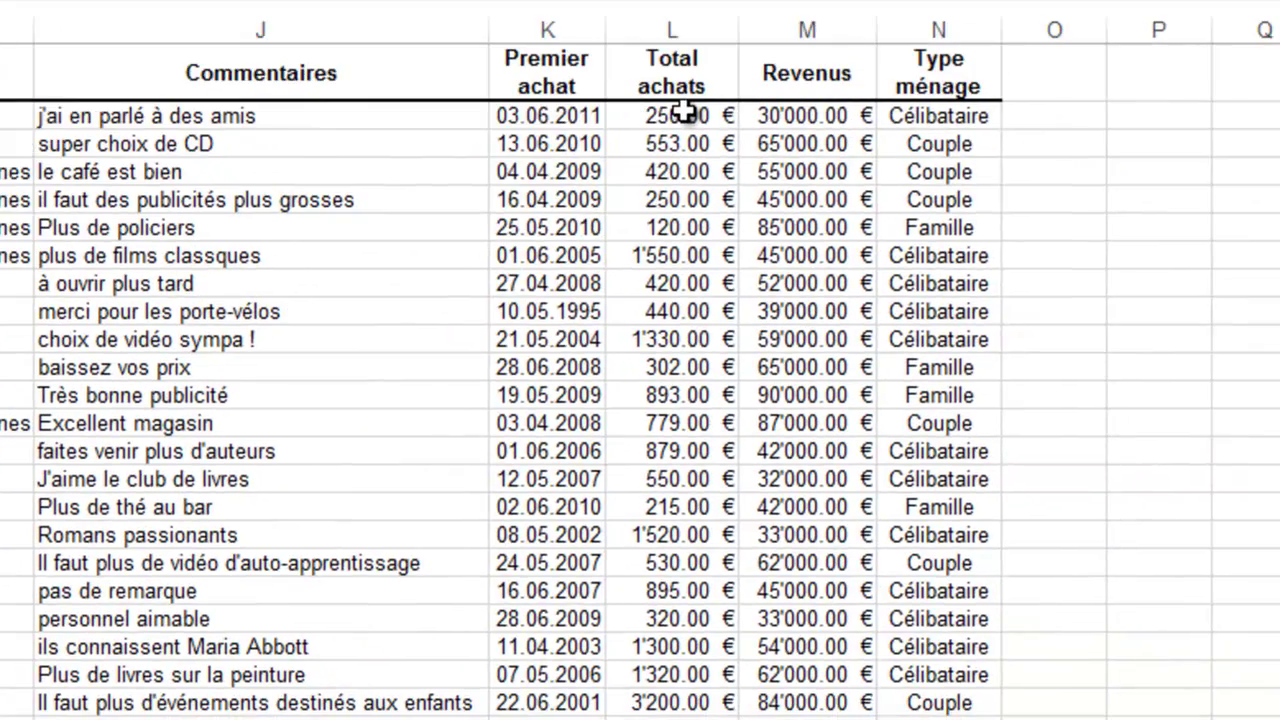
drag(680, 113, 680, 572)
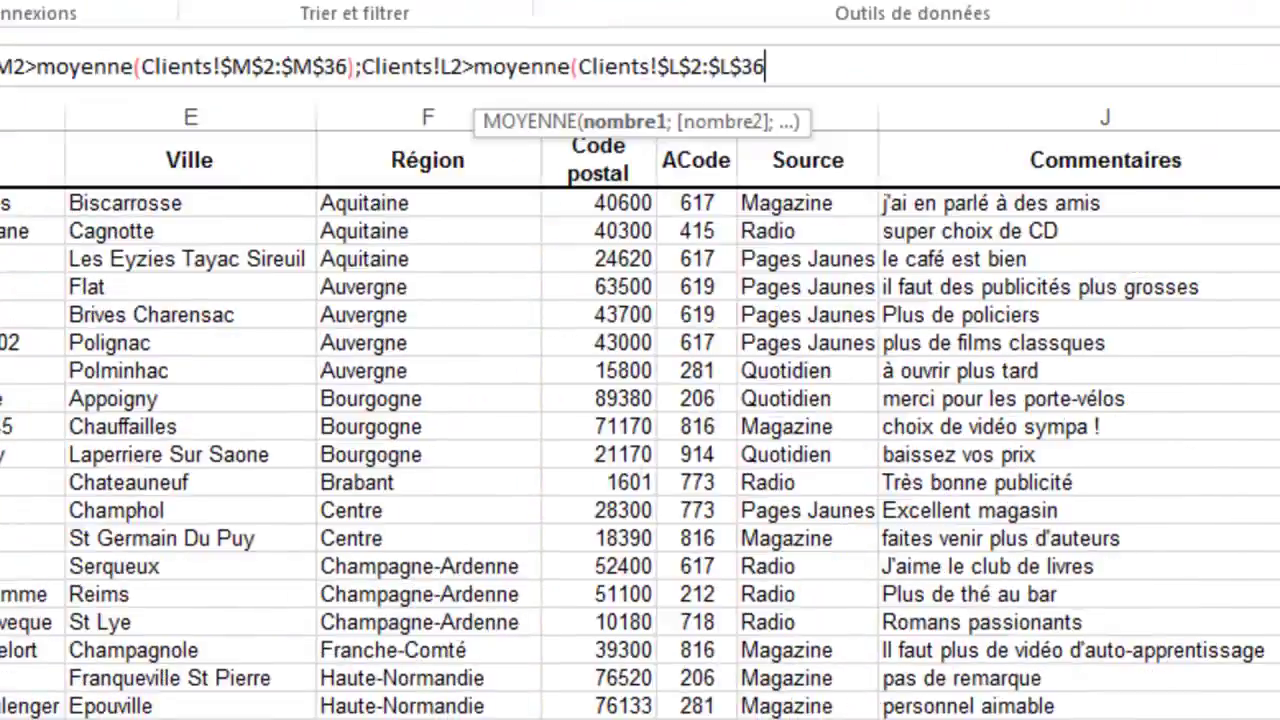
text())
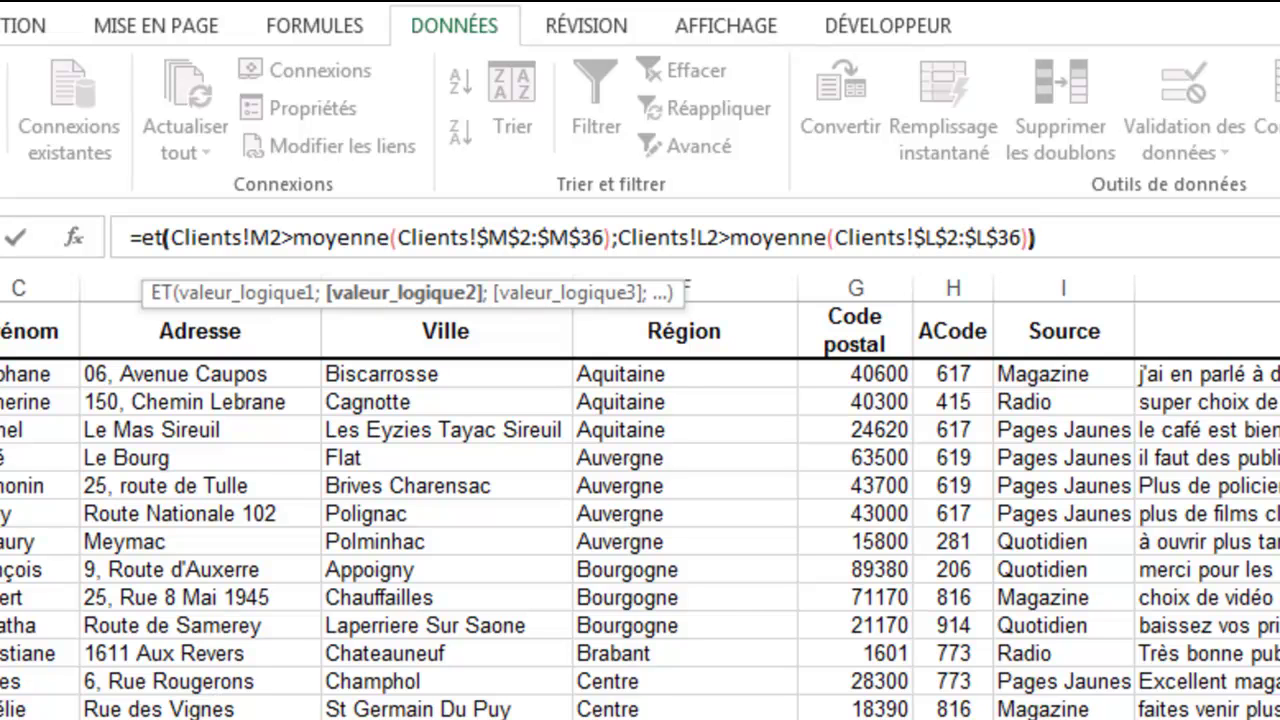
text())
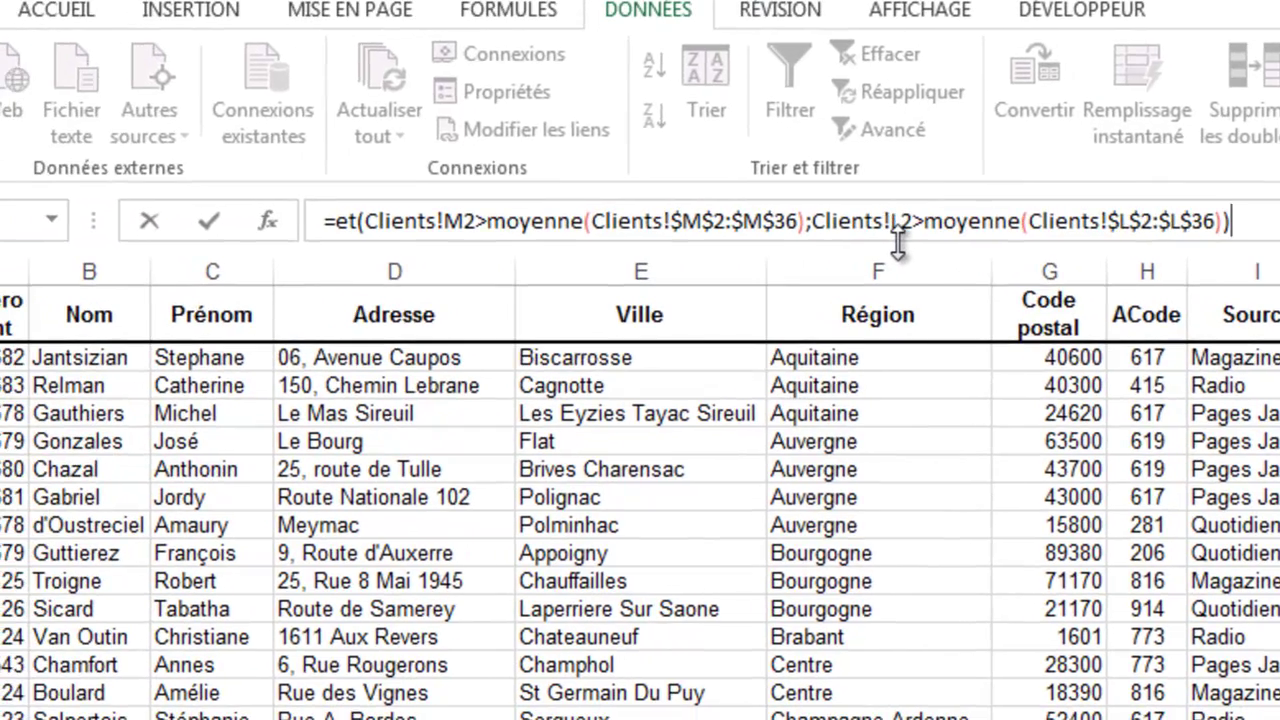
key(Return)
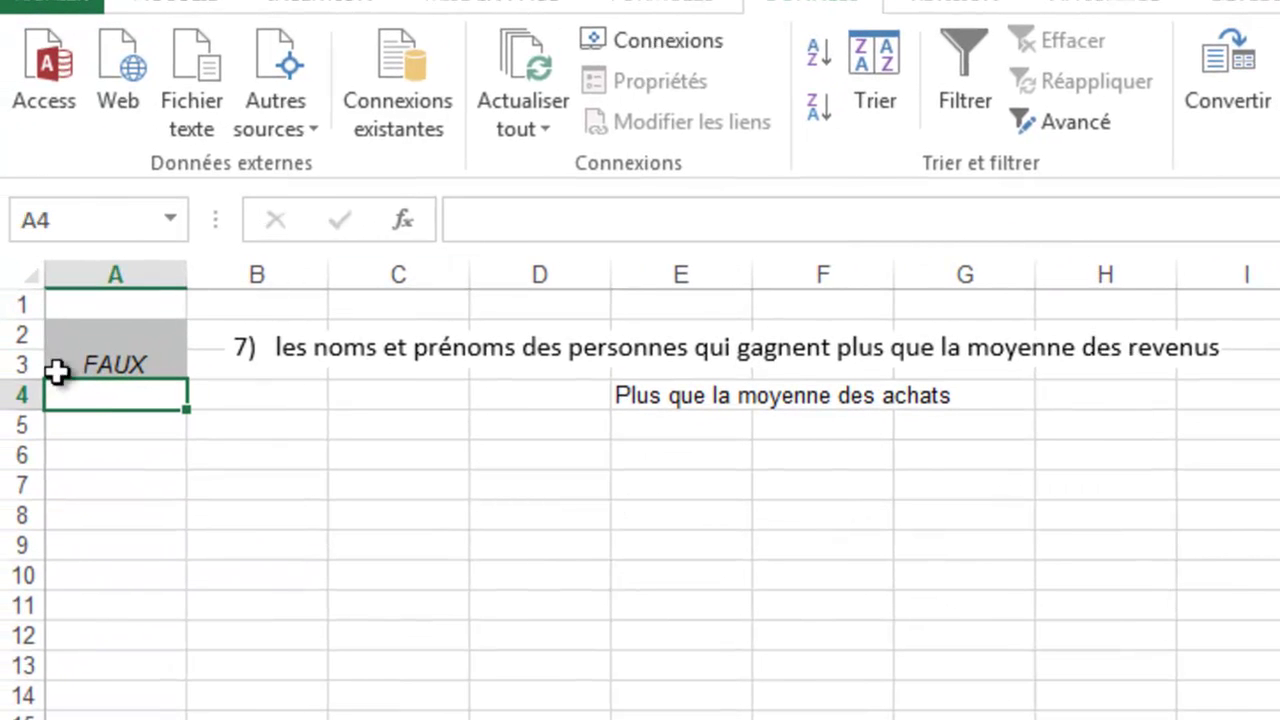
Start an advanced filter from criteria cells A2:A3 that copies to another location, using list range Clients!$A$1:$N$36
click(101, 353)
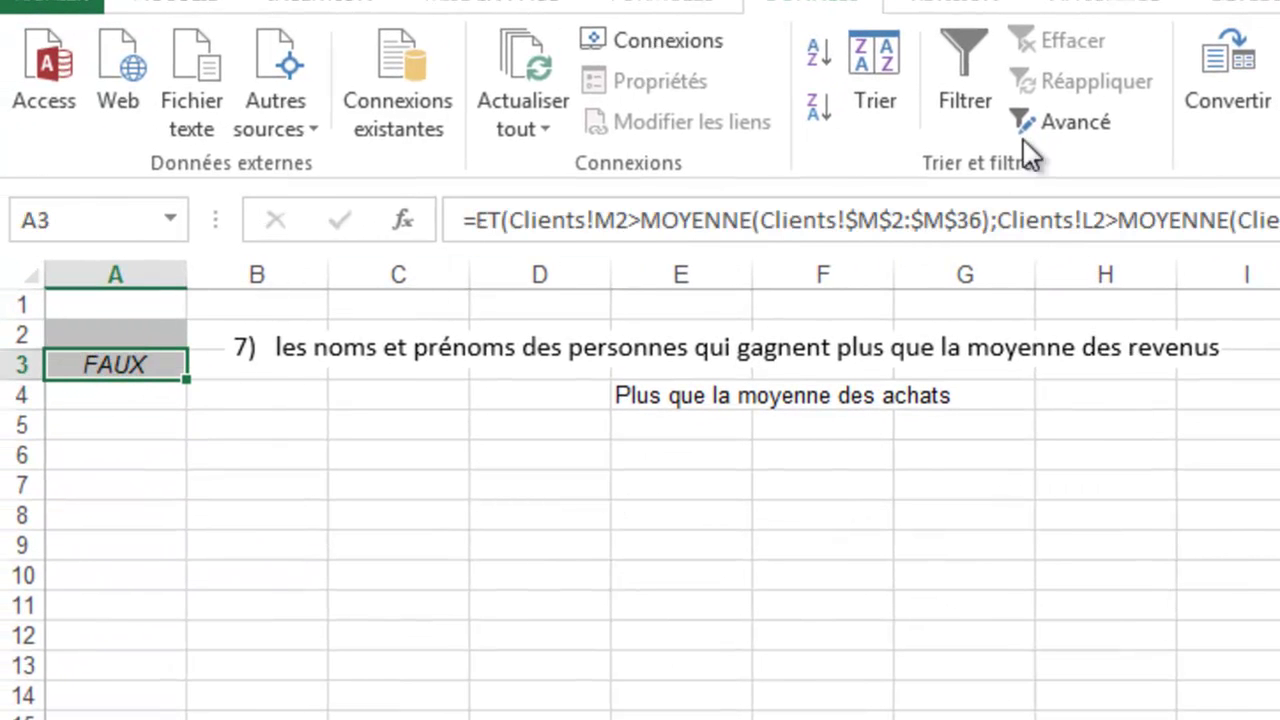
click(1058, 119)
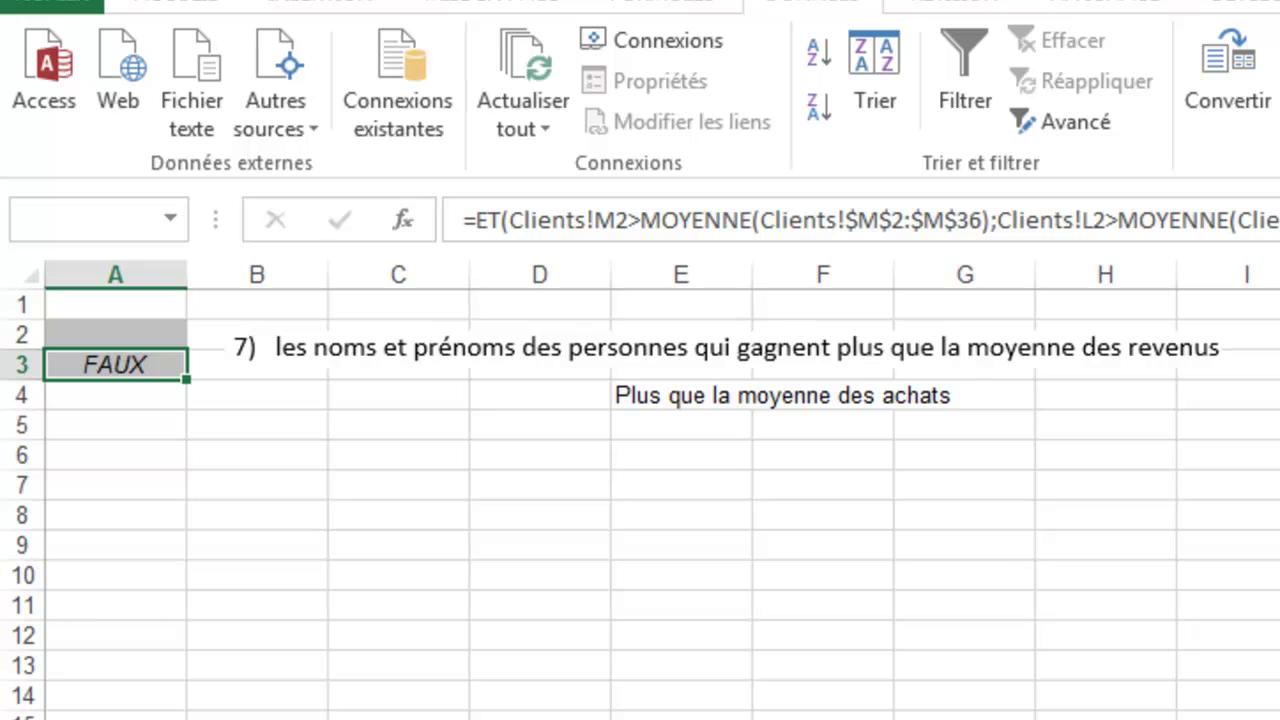
click(125, 333)
mouse_move(125, 333)
mouse_down()
mouse_move(117, 394)
mouse_move(131, 363)
mouse_up()
click(1050, 122)
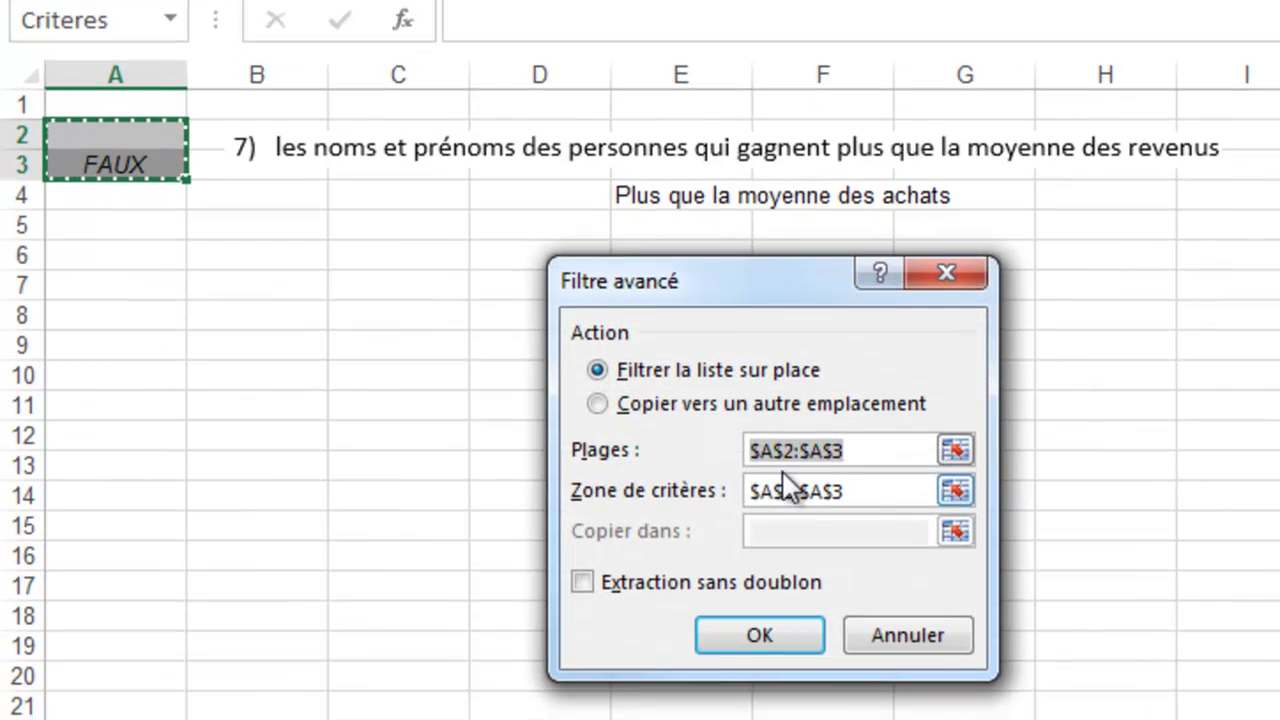
click(597, 404)
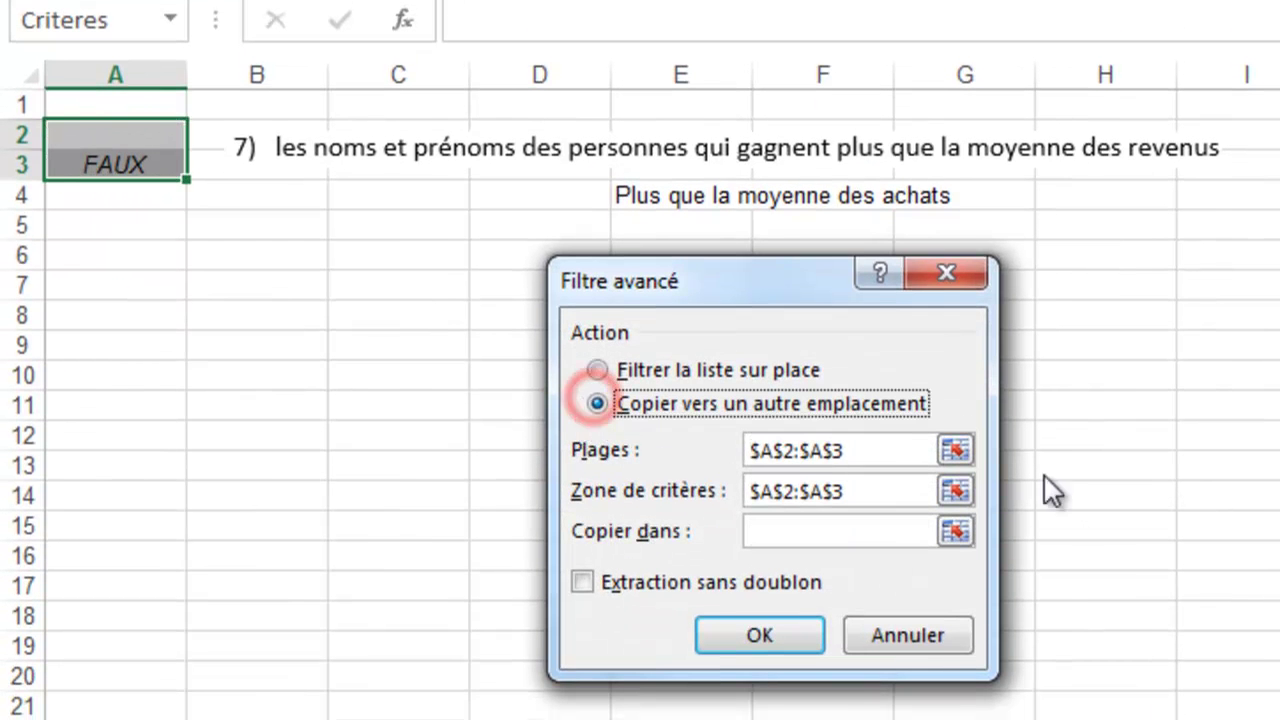
click(956, 450)
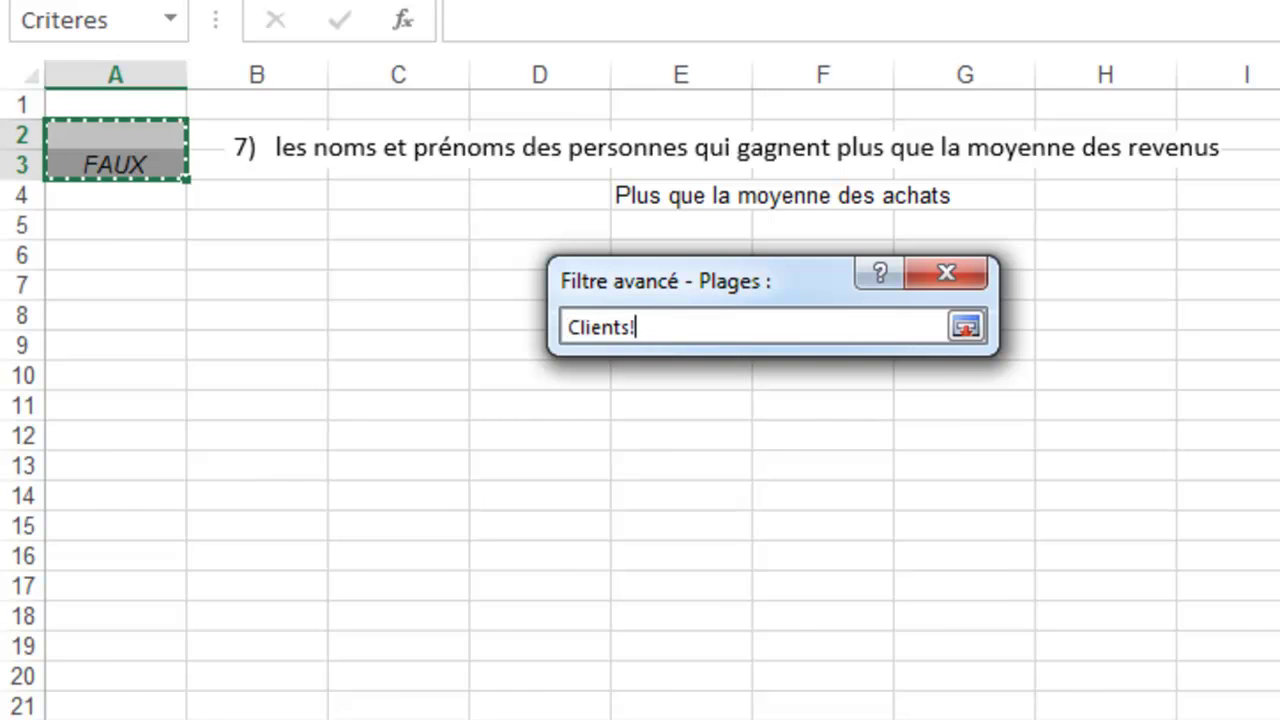
key(ctrl+Page_Up)
drag(97, 105, 1279, 719)
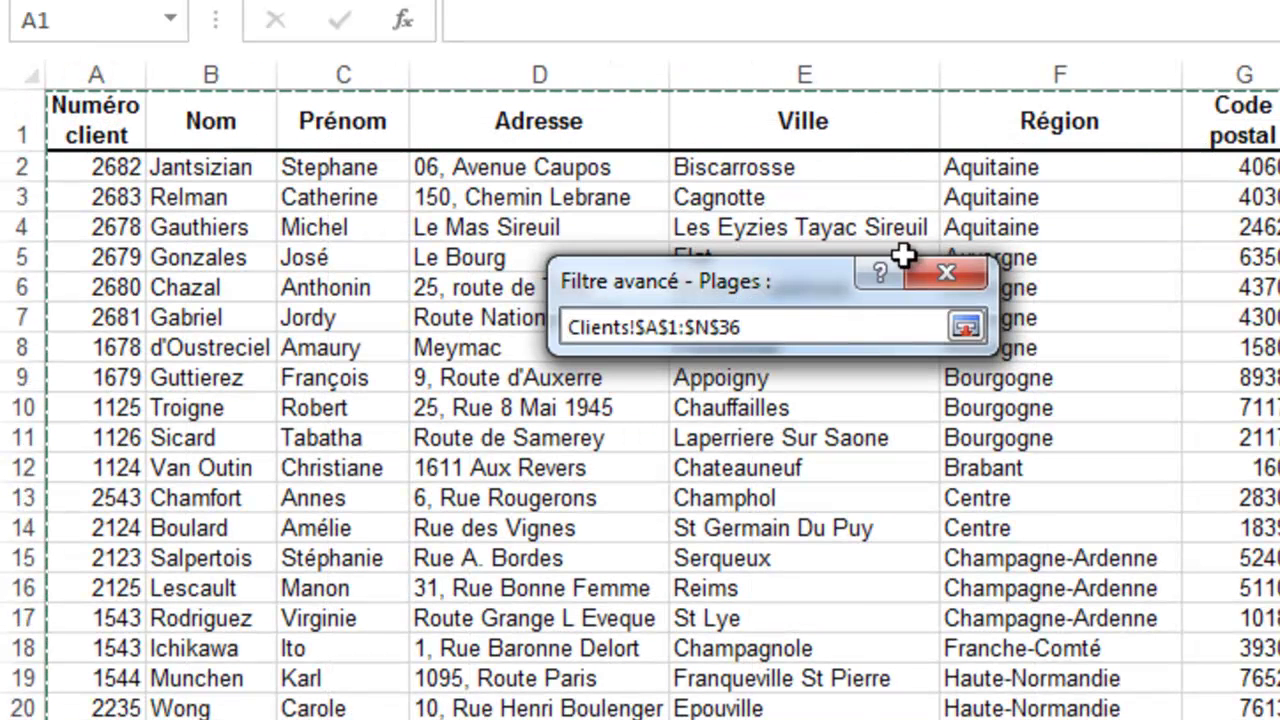
click(963, 330)
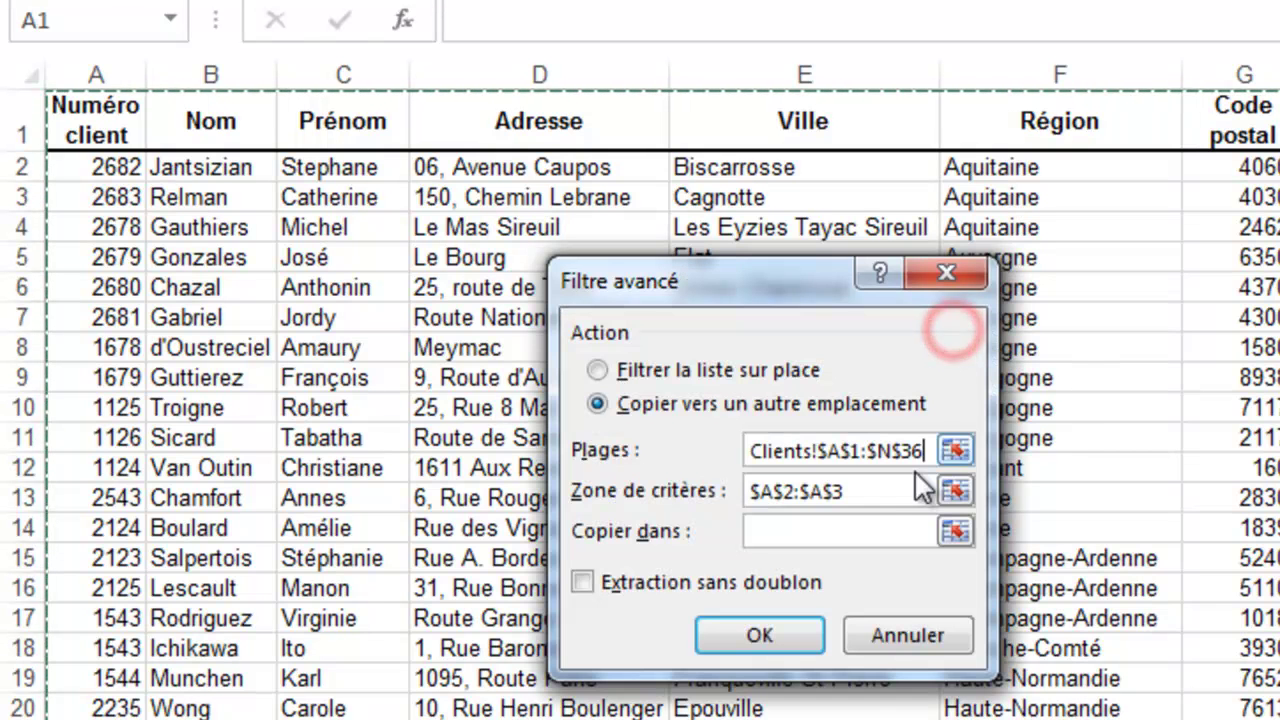
Set the criteria zone to Filtre7!Criteres and the destination to cell A6, and run the advanced filter
click(957, 491)
drag(148, 135, 145, 150)
click(960, 326)
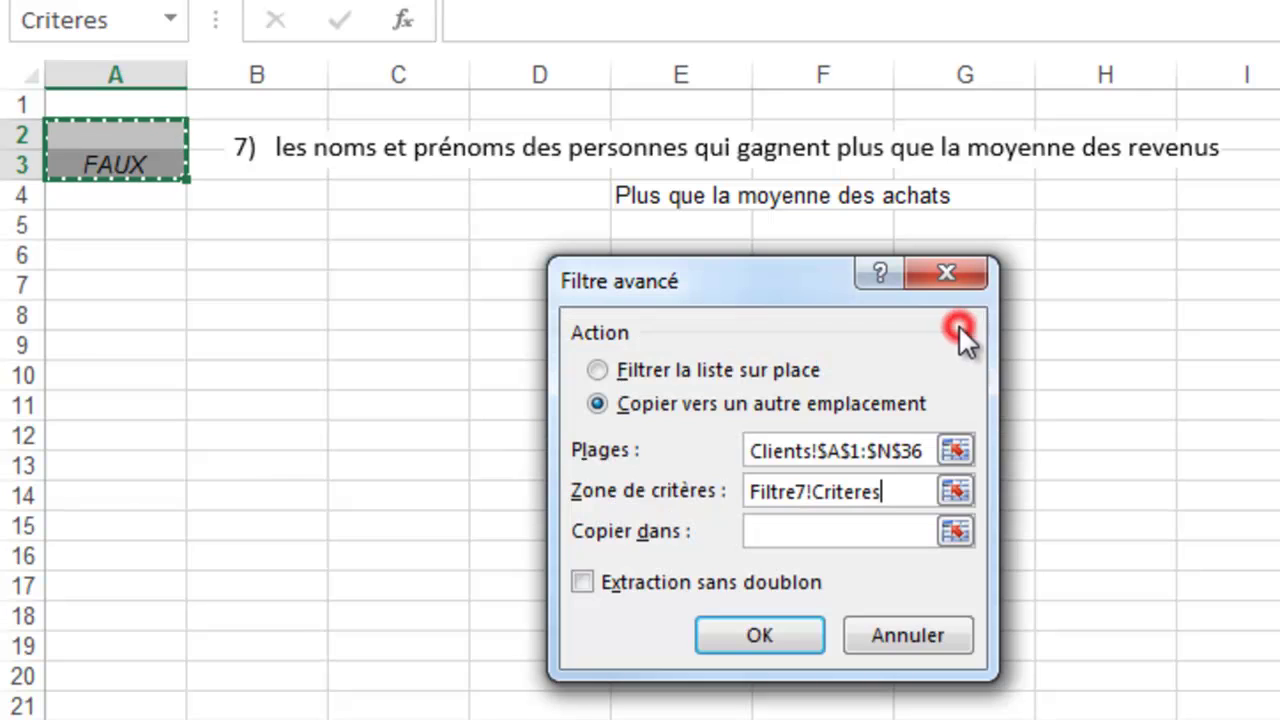
click(841, 530)
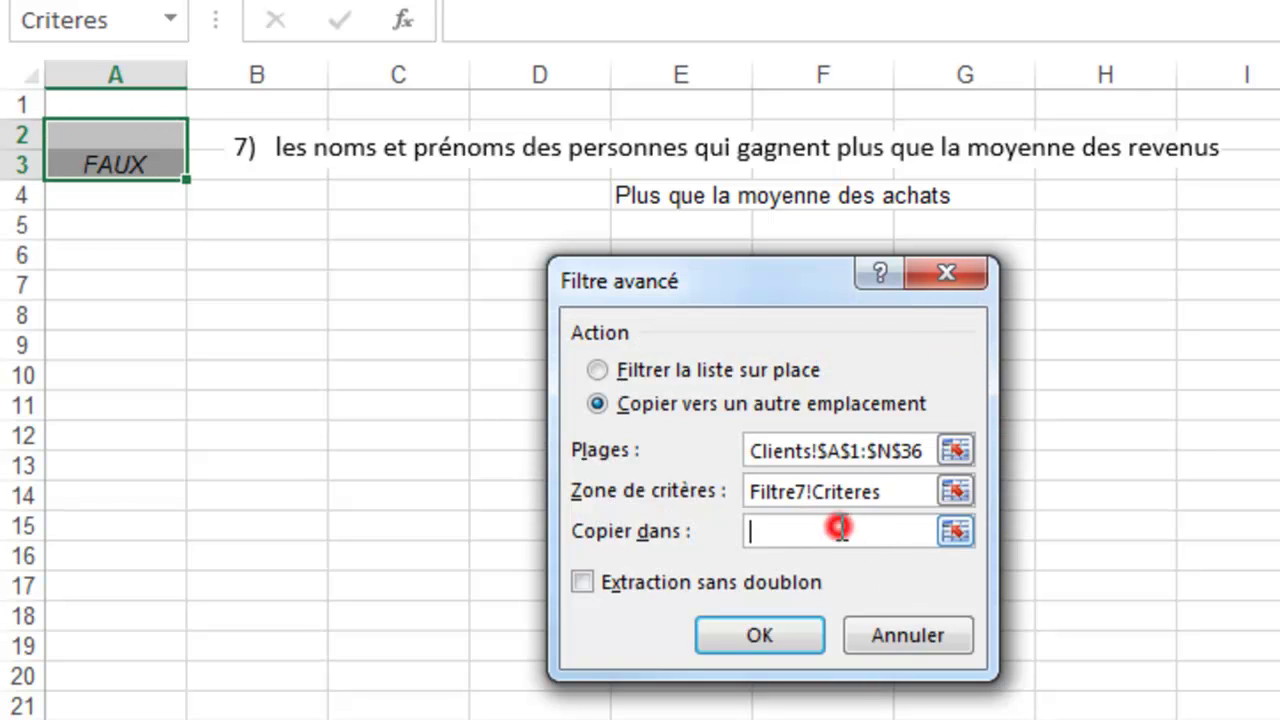
click(90, 263)
click(707, 630)
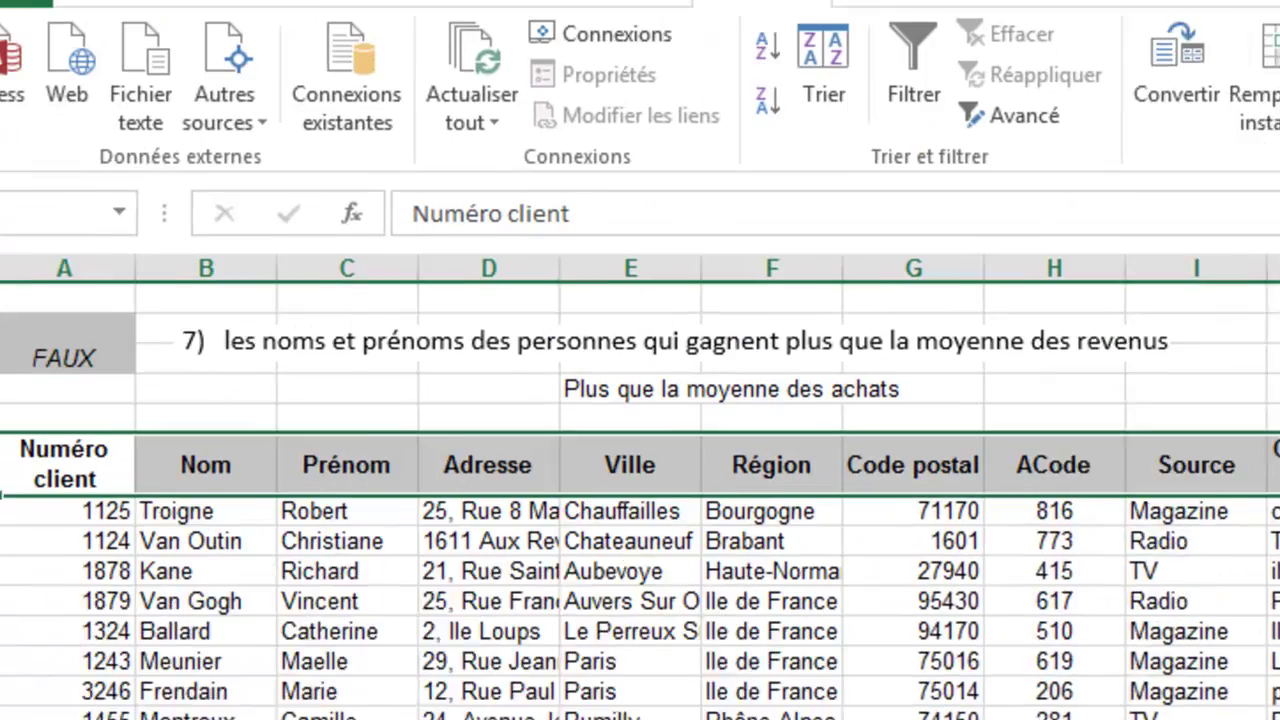
Delete rows 6 to 14 of Filtre7, including the column headings and extracted records
drag(15, 495, 15, 706)
right_click(12, 719)
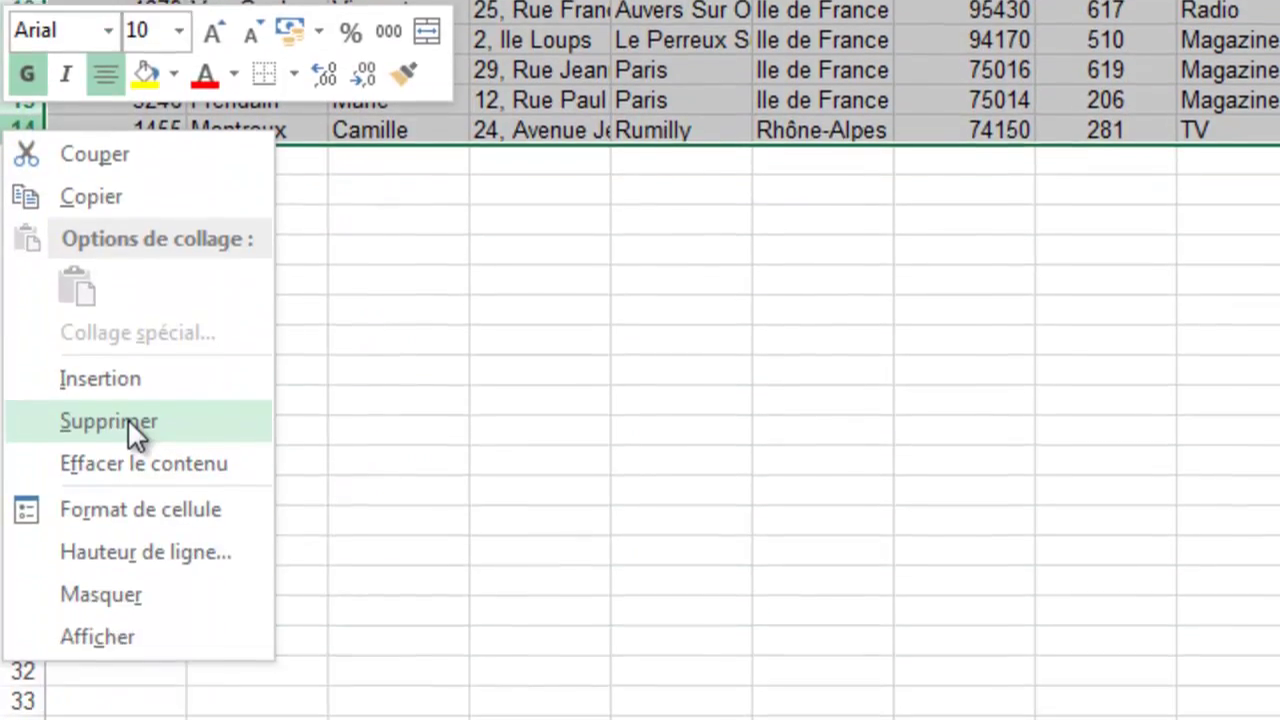
click(134, 719)
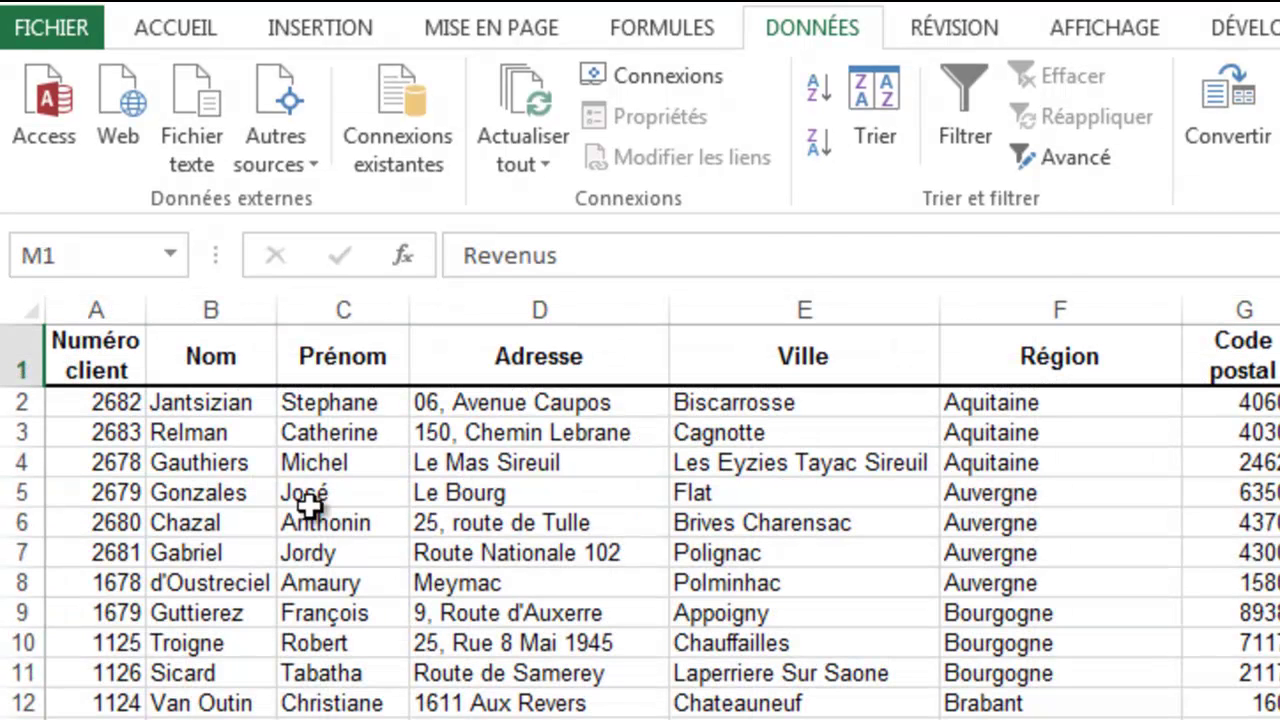
Copy the Nom and Prénom headings from the Clients sheet to cells A6:B6 of Filtre7
drag(205, 357, 289, 349)
right_click(290, 352)
click(355, 417)
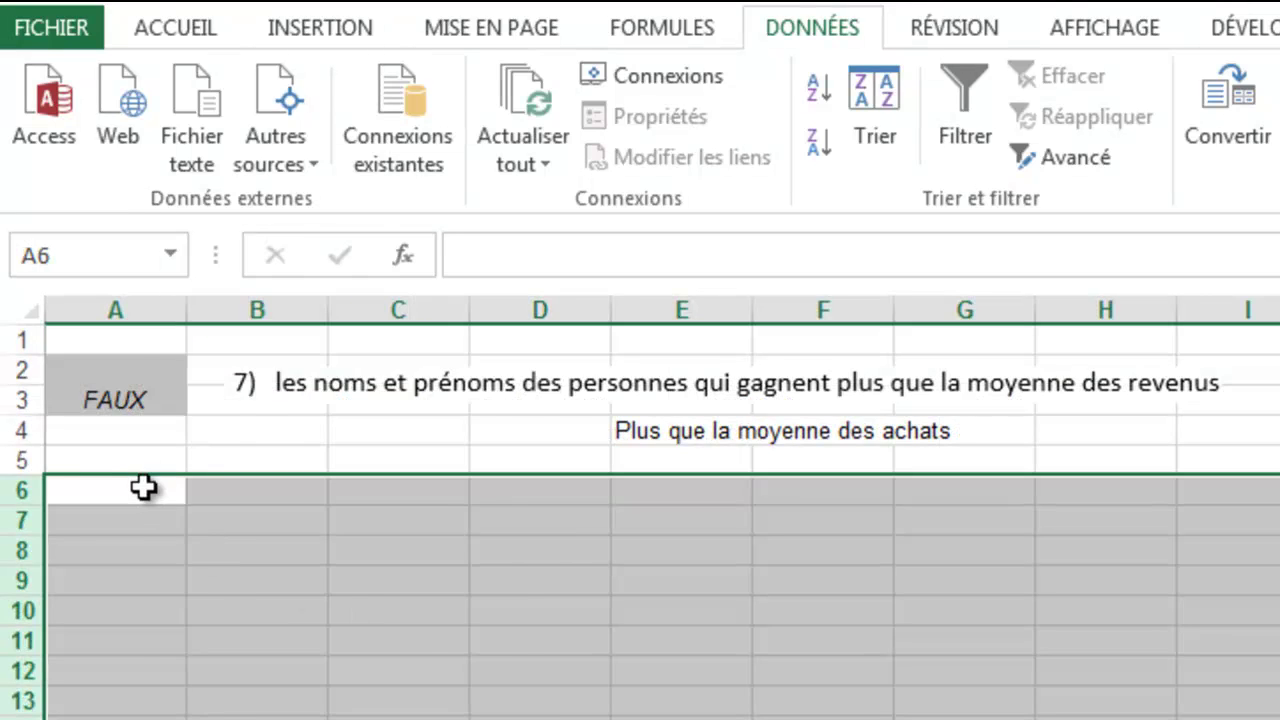
right_click(143, 490)
click(221, 645)
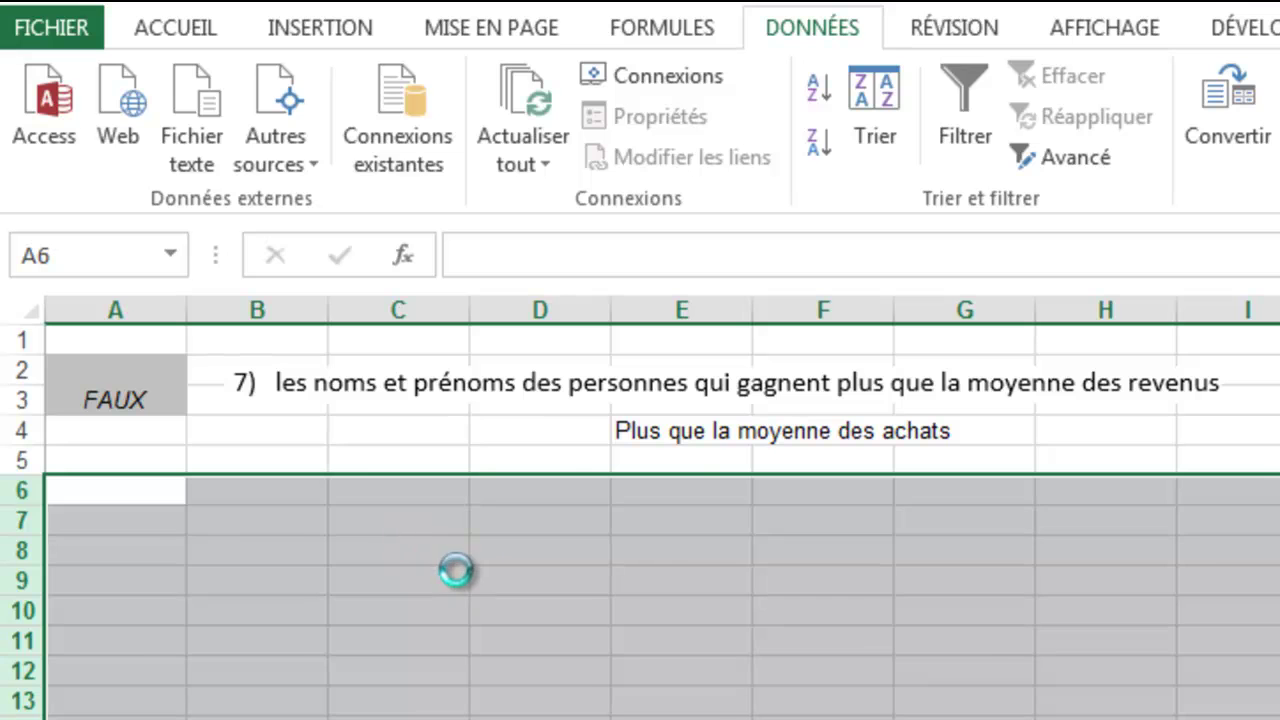
click(143, 8)
click(141, 491)
right_click(136, 496)
click(222, 648)
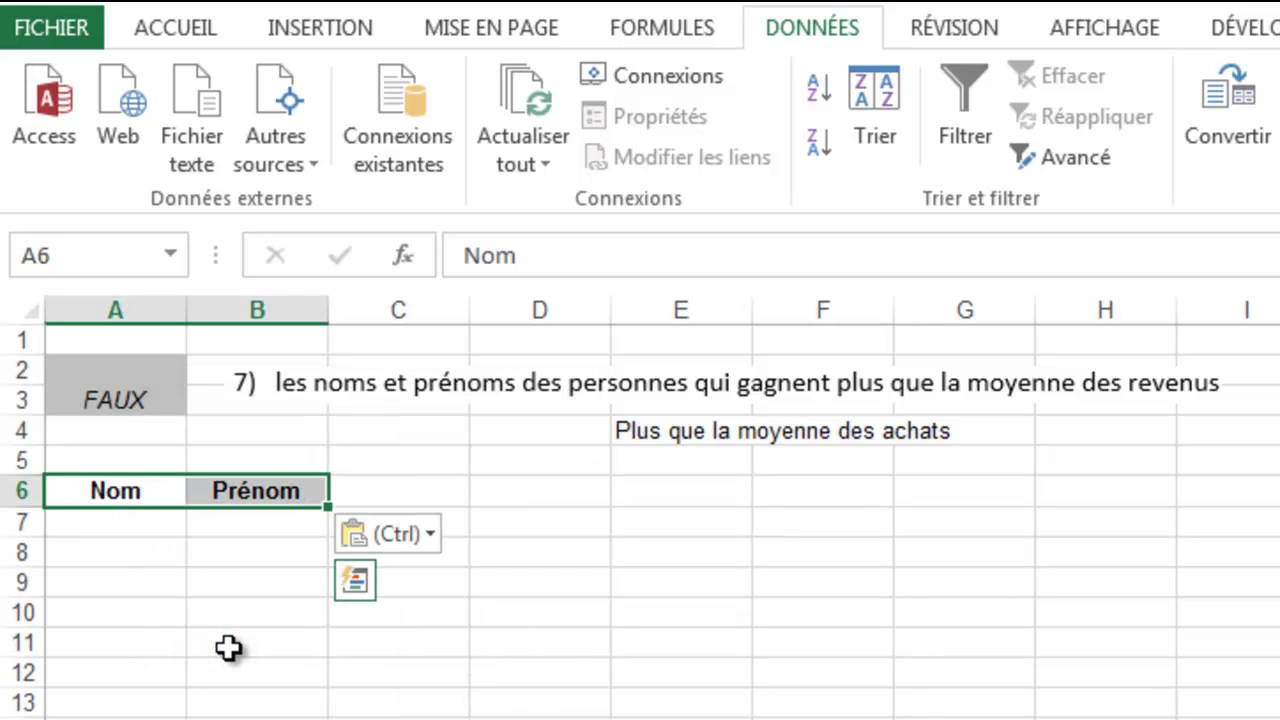
Copy the Total achats and Revenus headings from the Clients sheet to cells C6:D6 of Filtre7
click(423, 489)
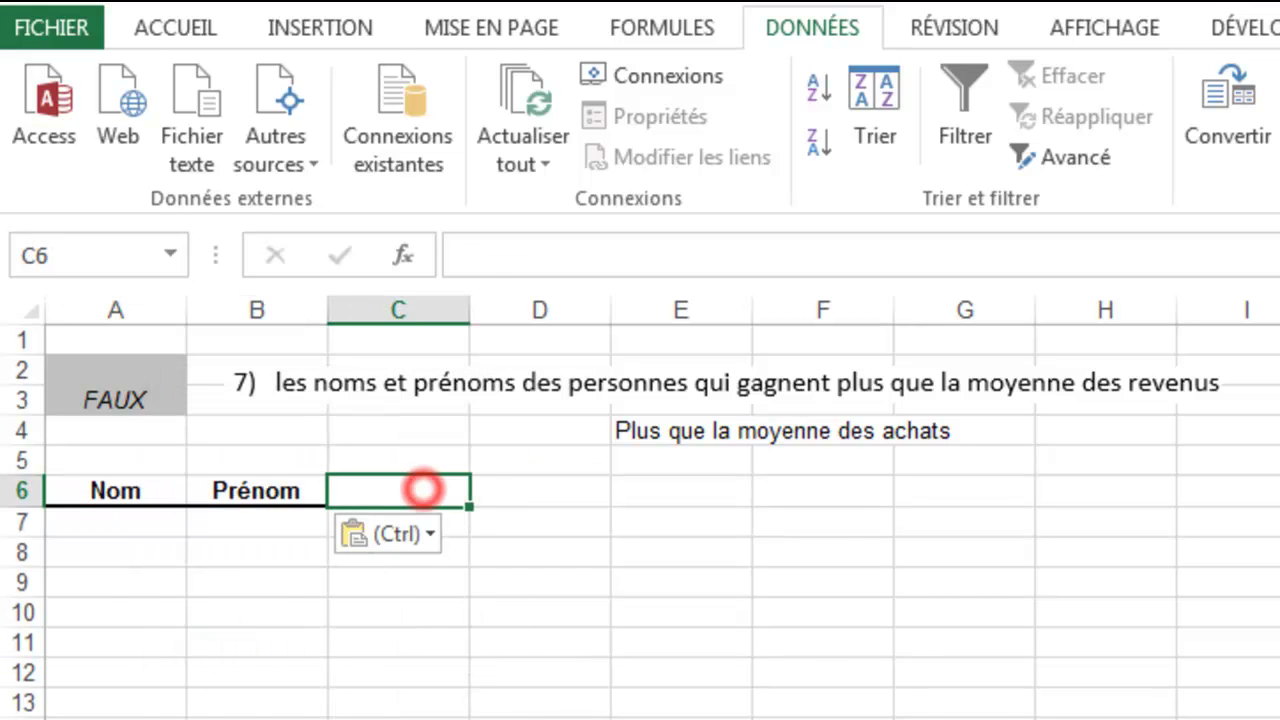
key(ctrl+Page_Up)
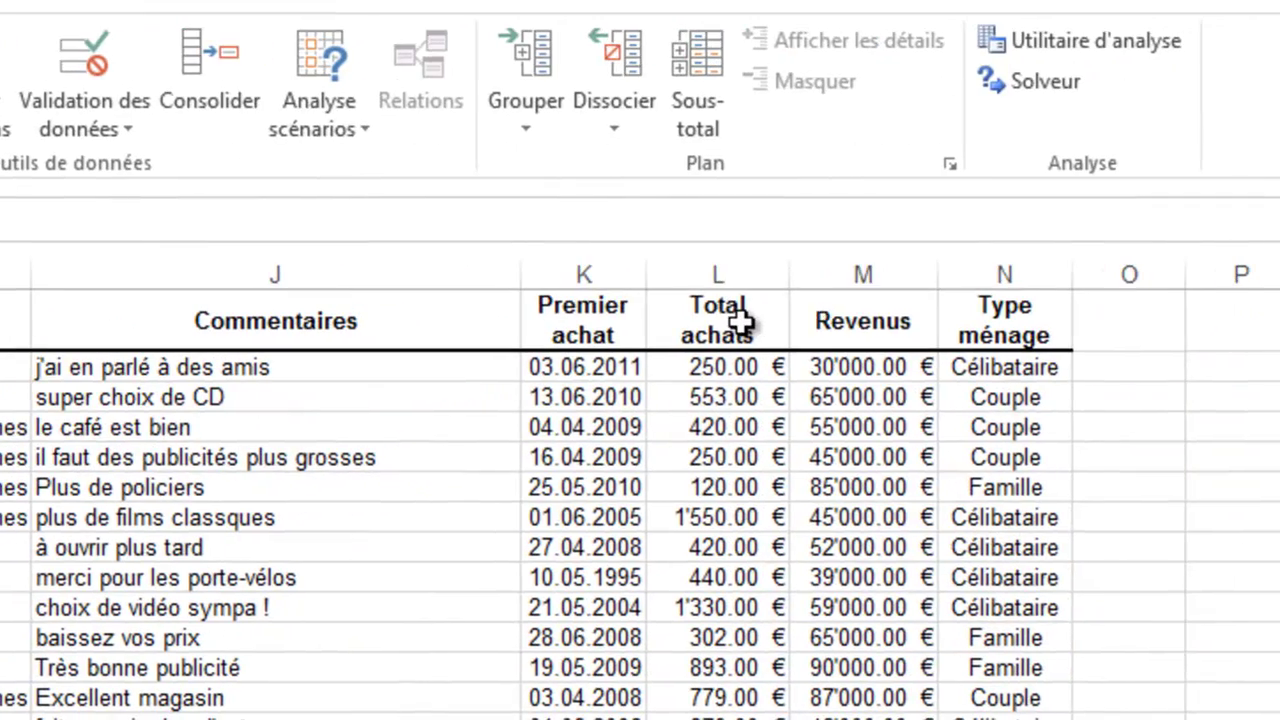
drag(738, 320, 829, 320)
right_click(829, 320)
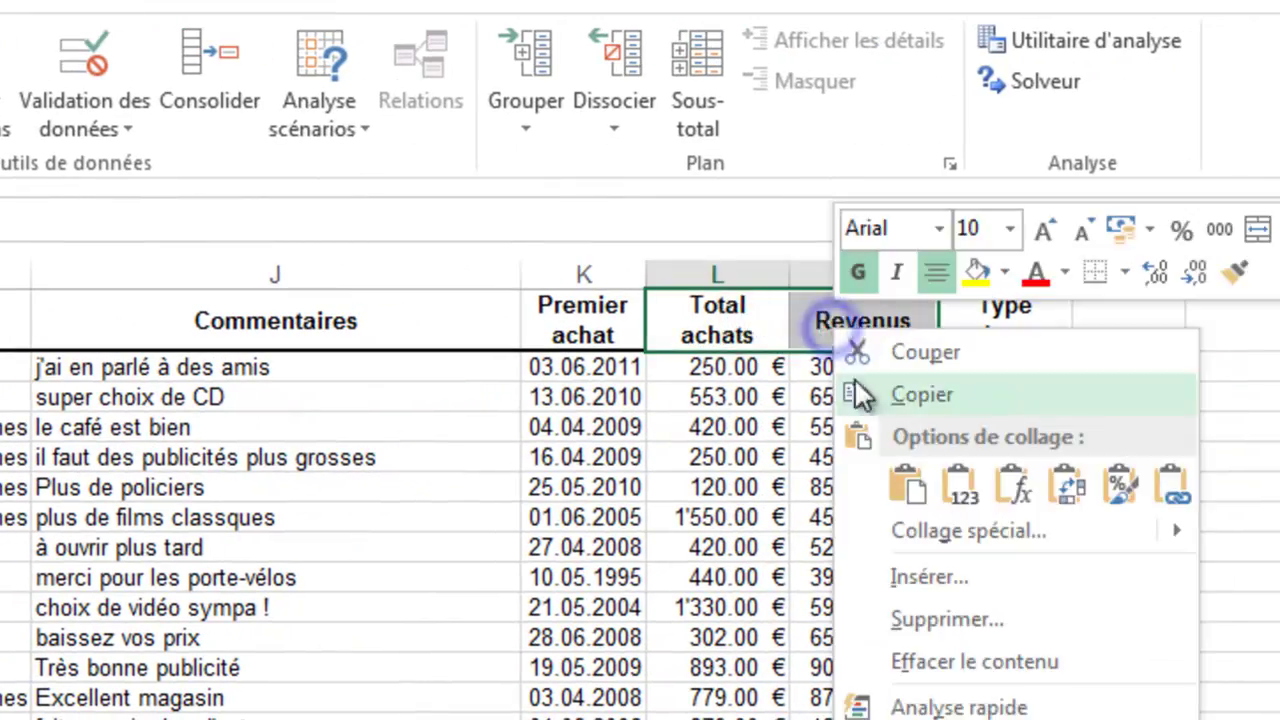
click(854, 358)
key(ctrl+Page_Down)
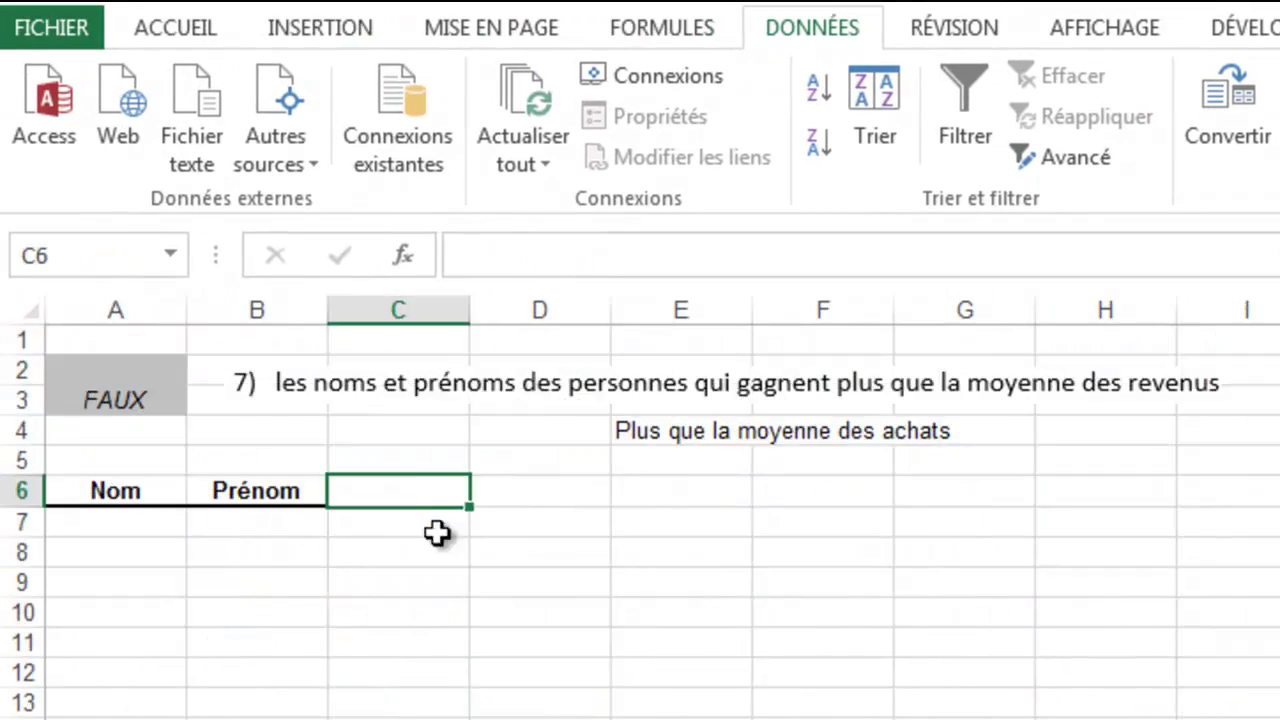
right_click(409, 481)
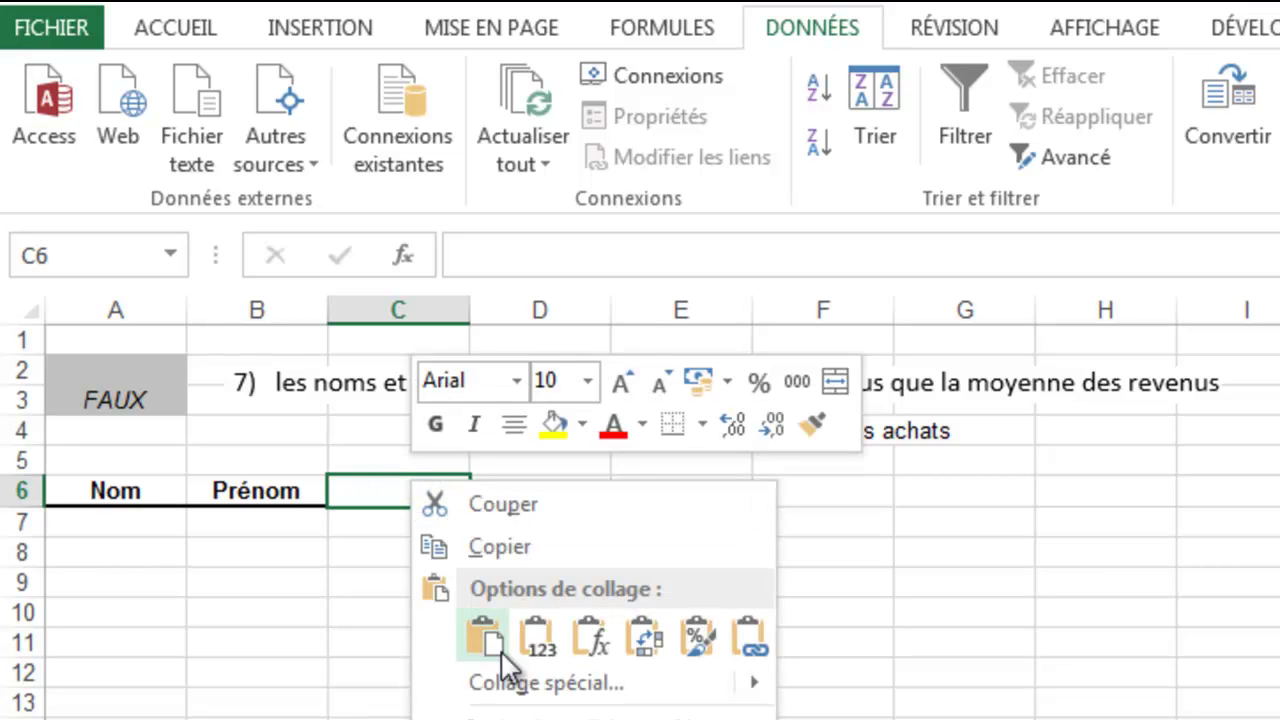
click(470, 636)
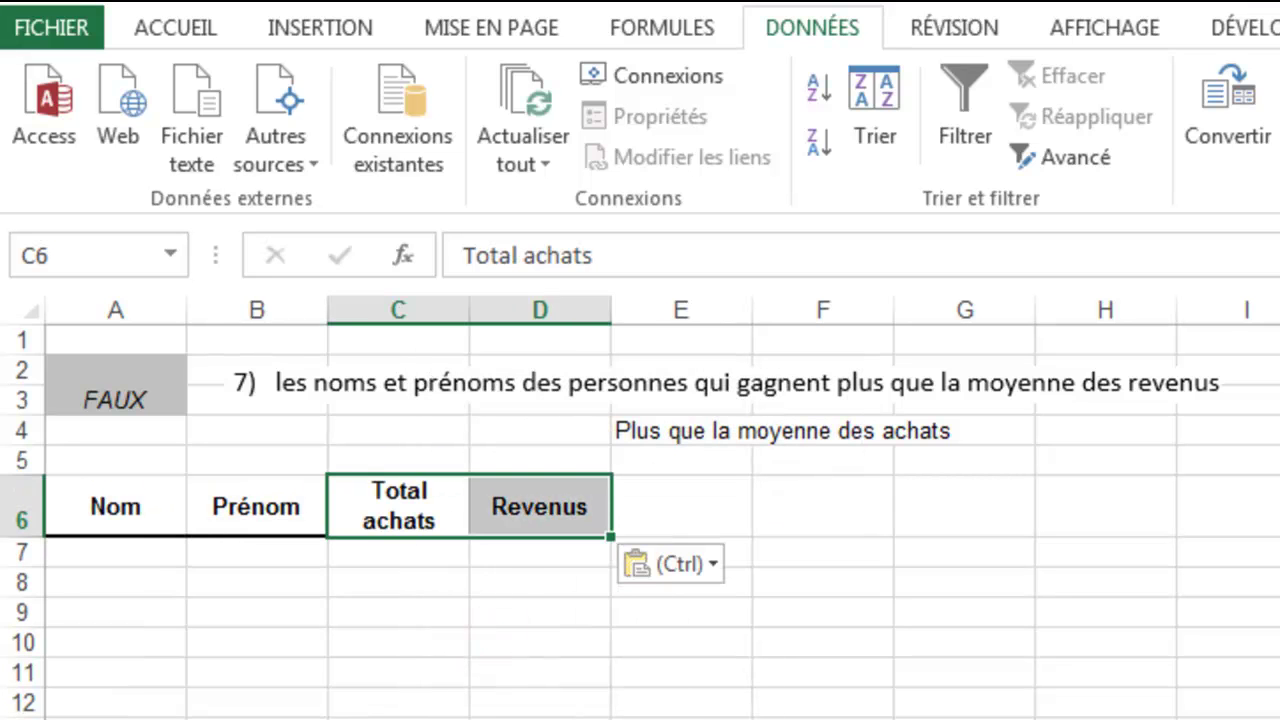
Calculate the average of the Revenus column of Clients in cell F7 of Filtre7 with the MOYENNE function
click(850, 551)
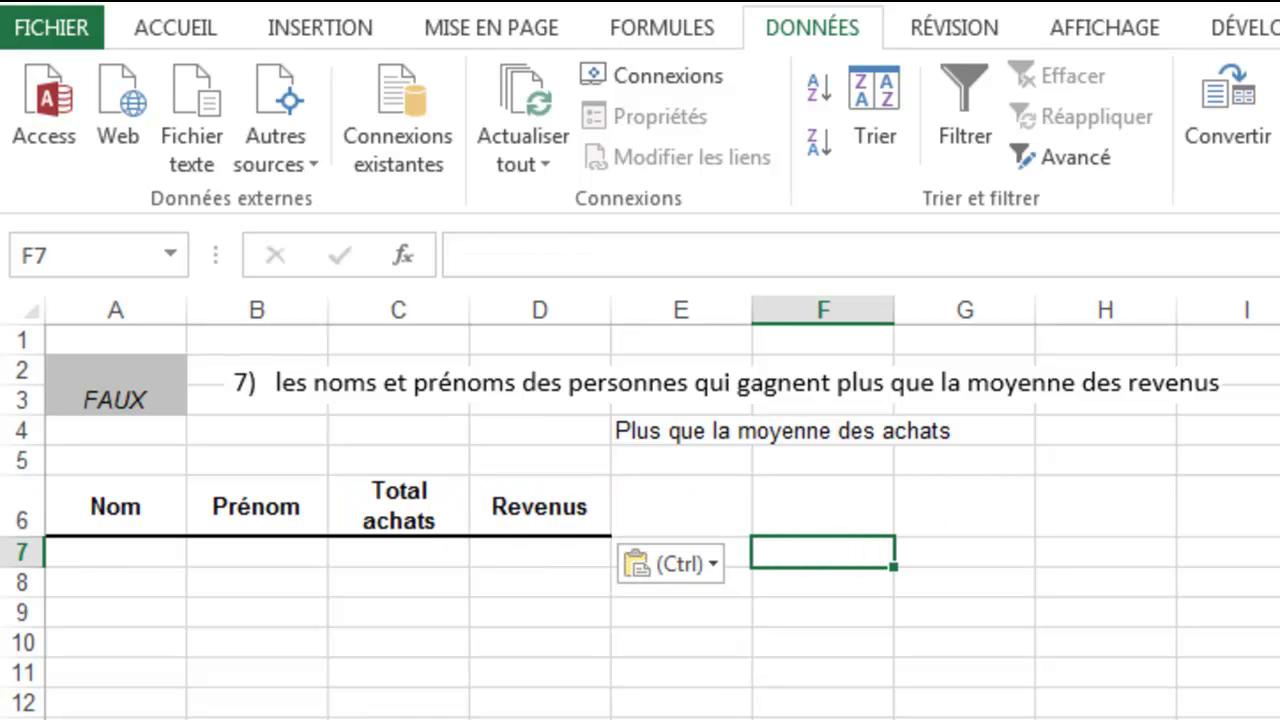
text(=moy)
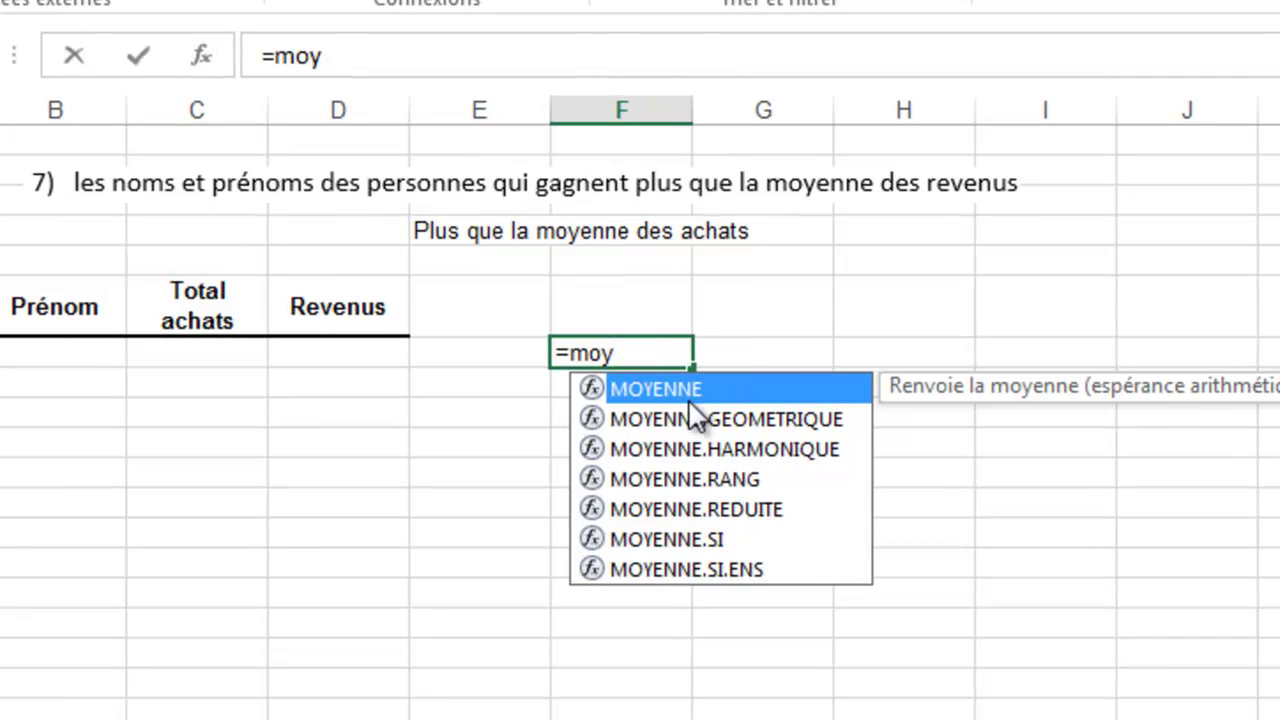
double_click(655, 388)
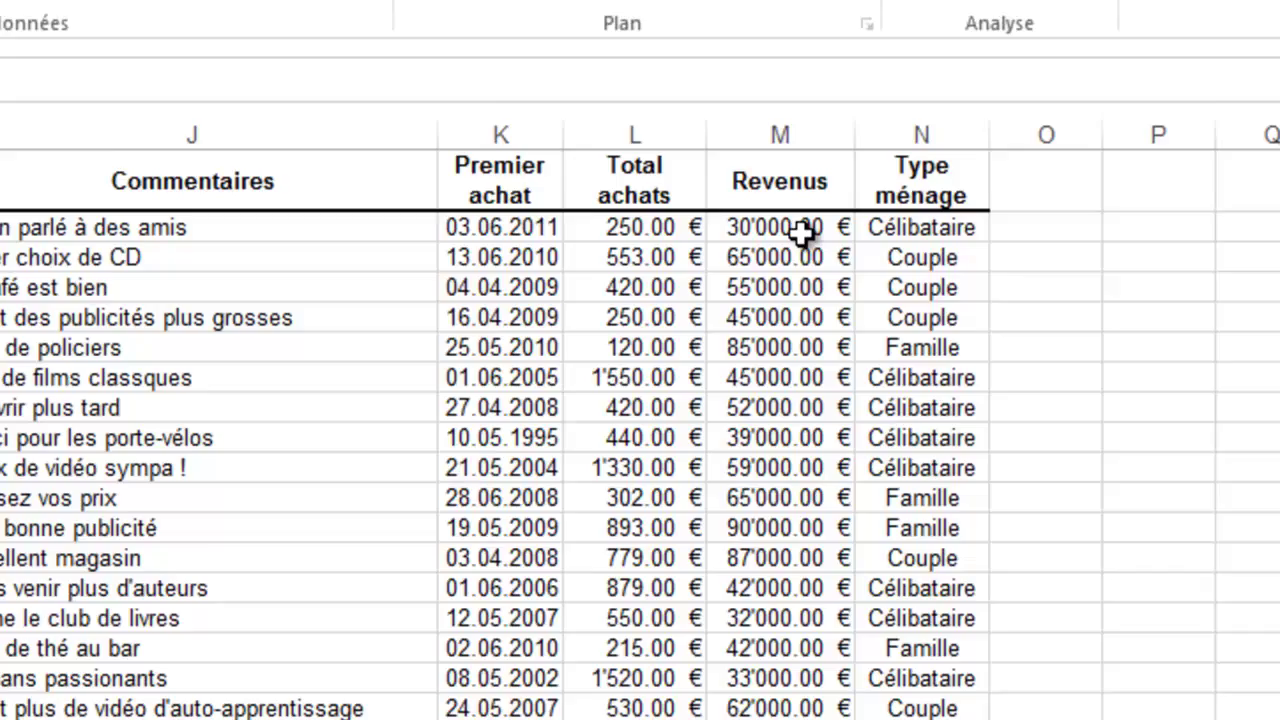
drag(1020, 72, 805, 551)
key(Return)
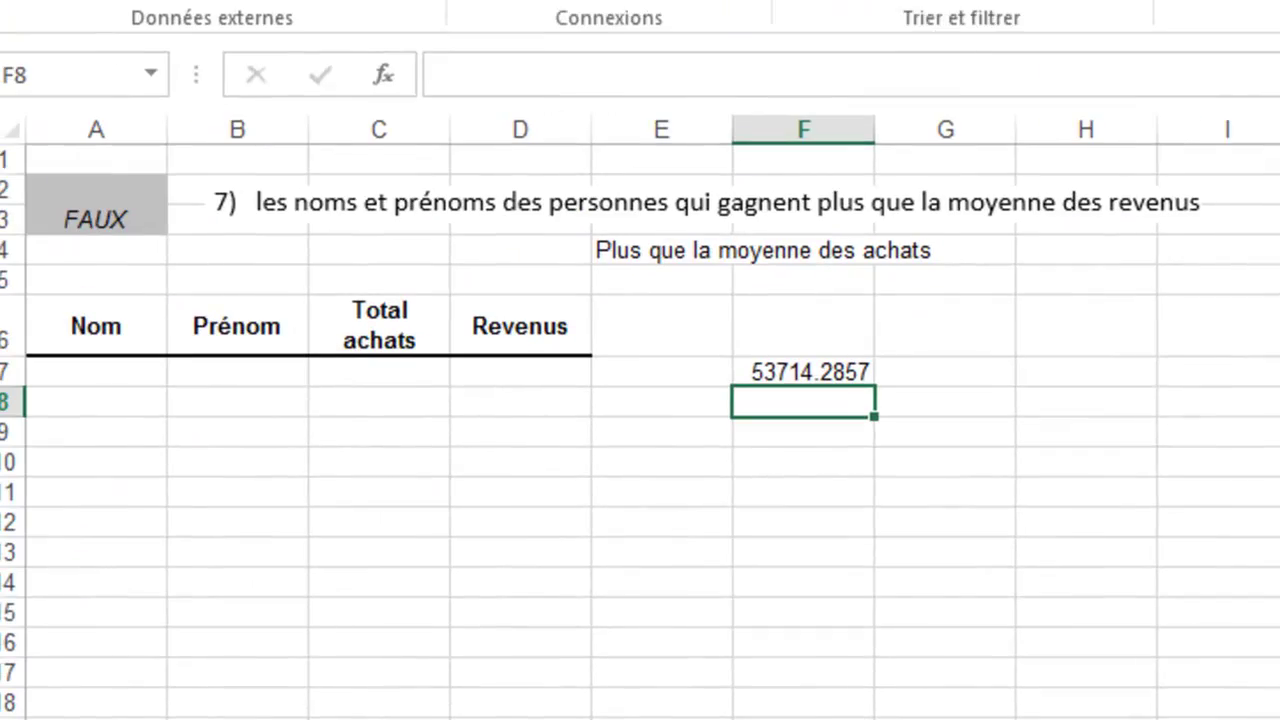
Calculate the average of the Total achats column of Clients in cell F8 of Filtre7 with the MOYENNE function
text(=moy)
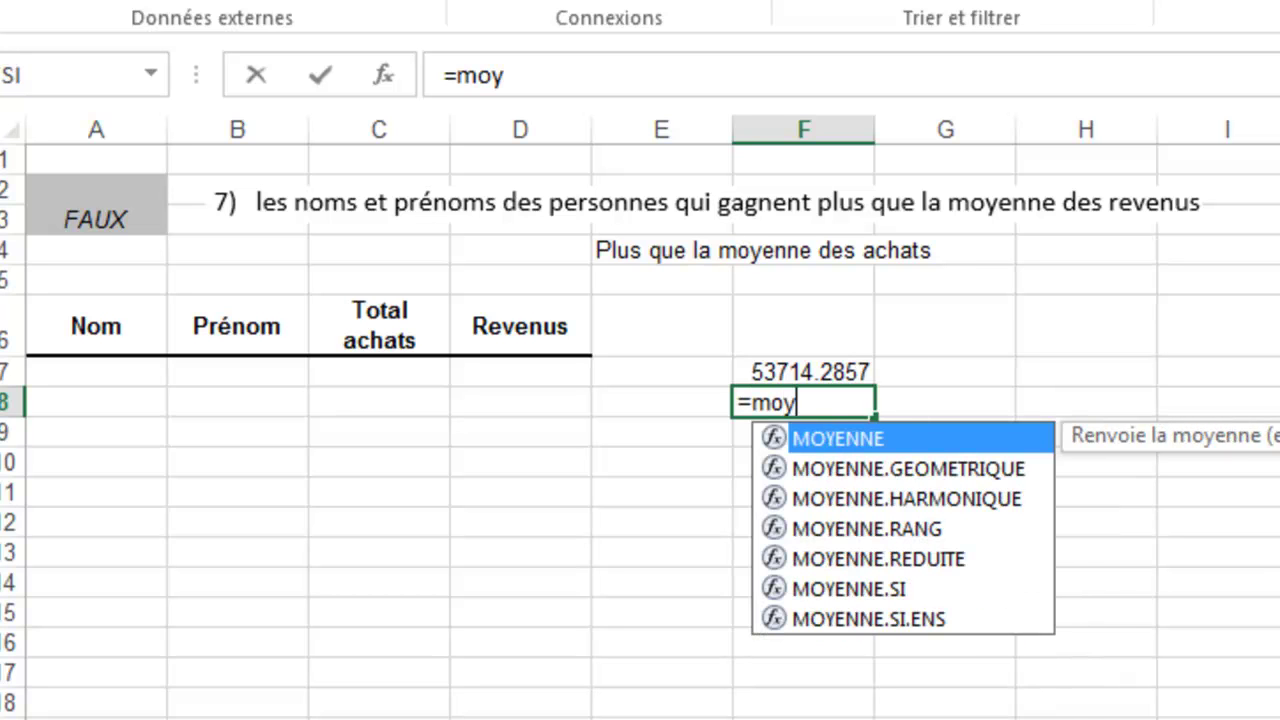
double_click(826, 439)
click(480, 697)
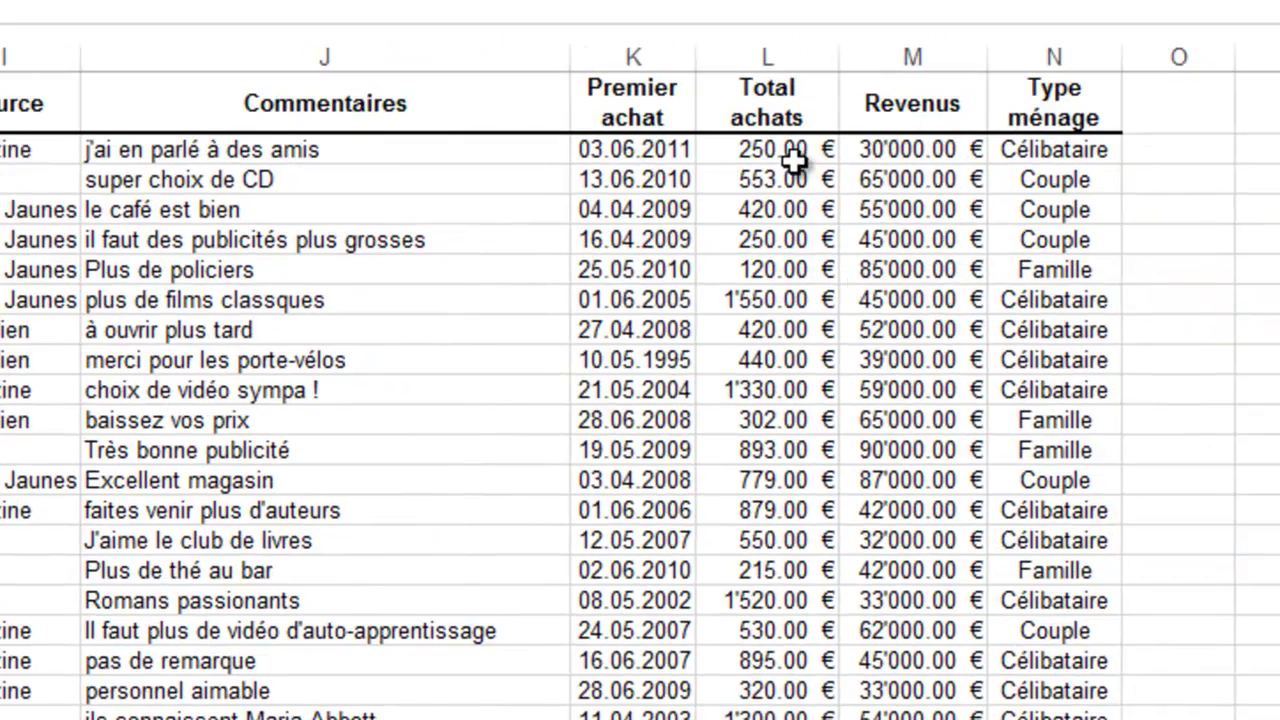
drag(790, 149, 710, 568)
key(Return)
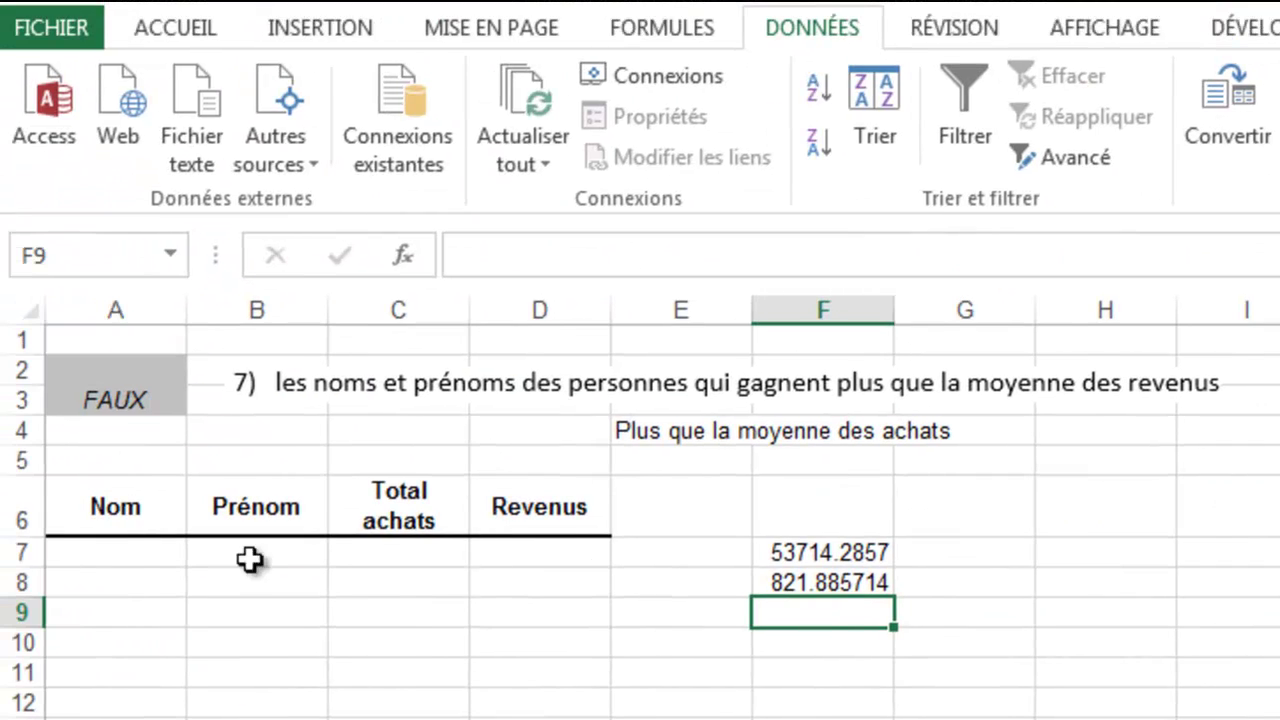
Set up an advanced filter that copies to another location, with Clients!$A$1:$N$36 as the list range
drag(140, 366, 150, 402)
click(1080, 158)
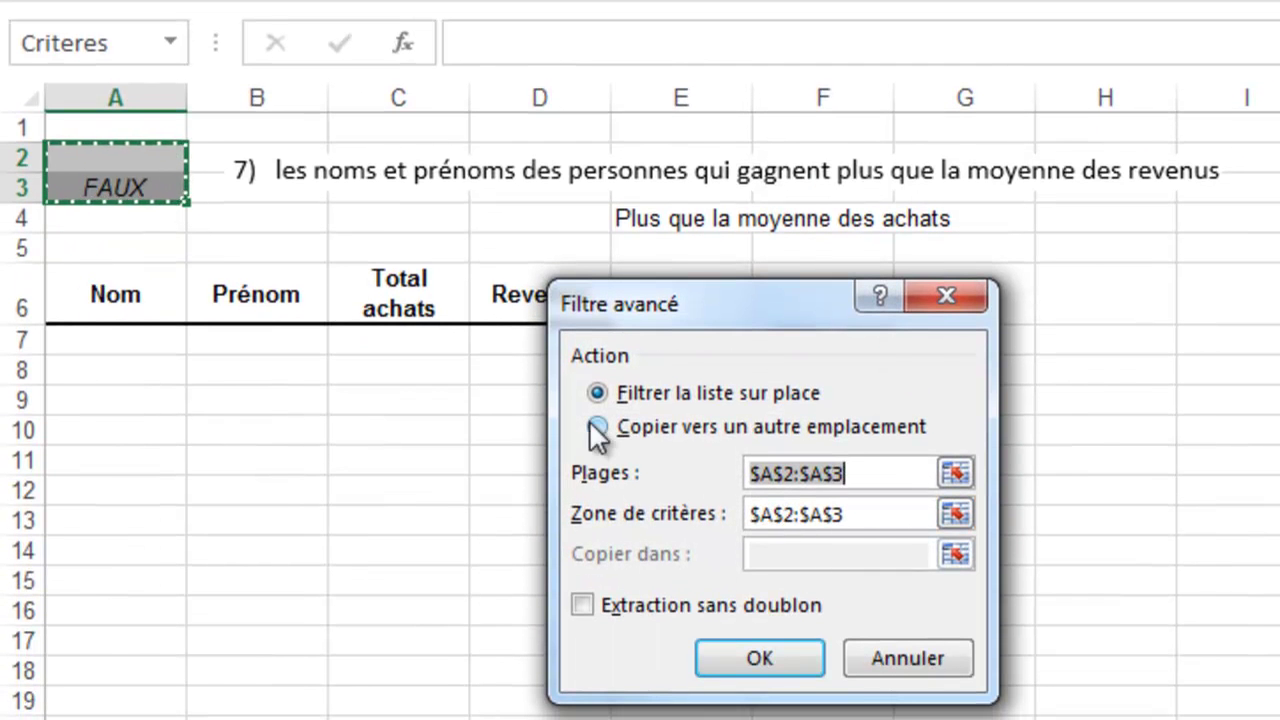
click(597, 443)
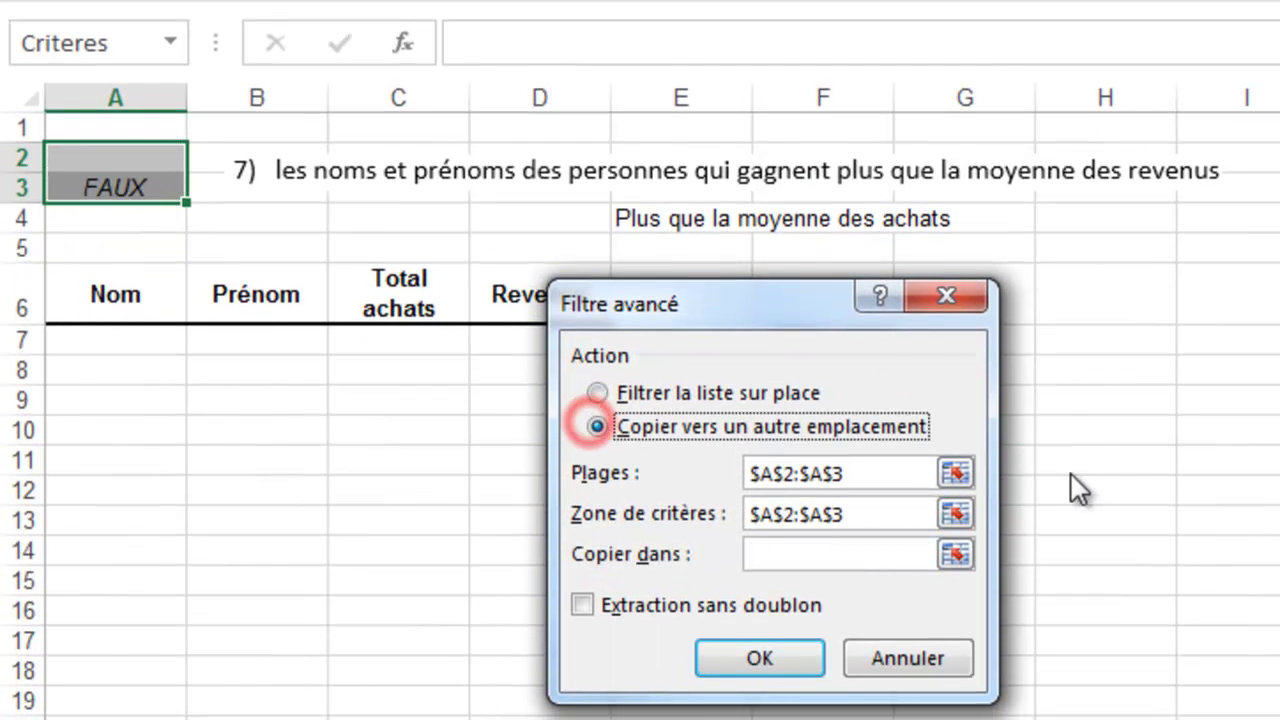
click(955, 472)
key(ctrl+Page_Up)
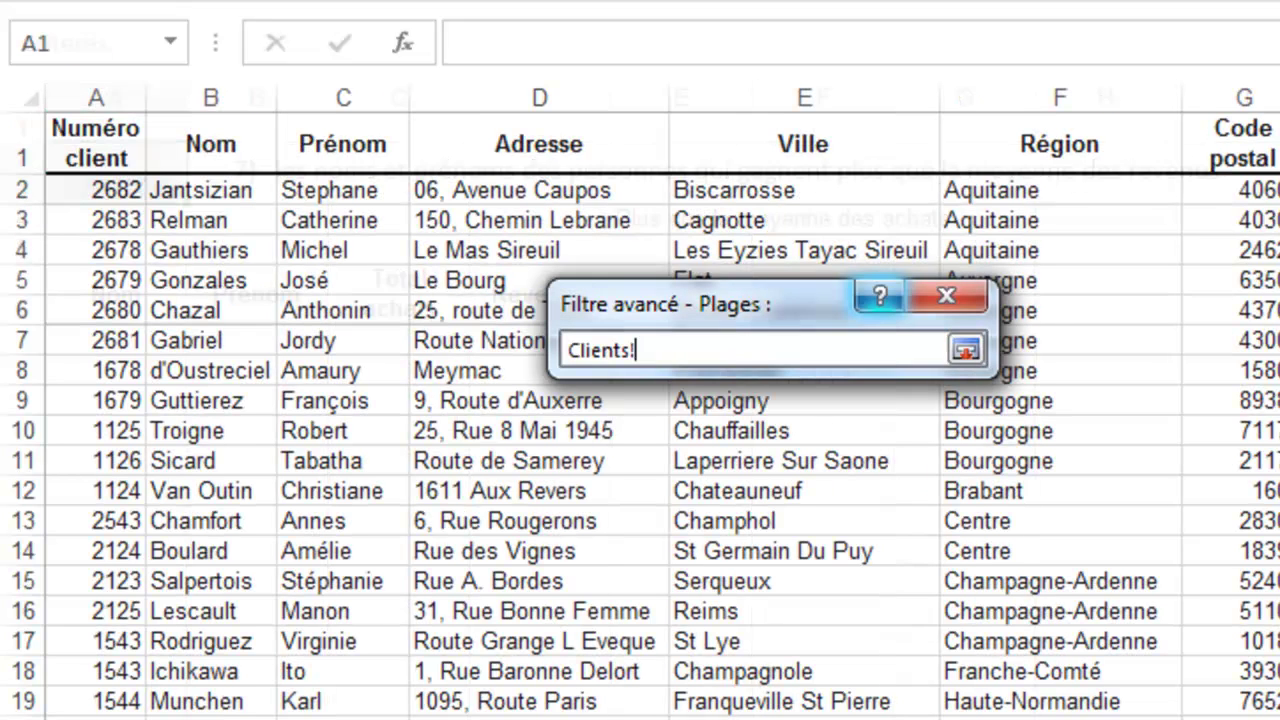
drag(110, 157, 1279, 719)
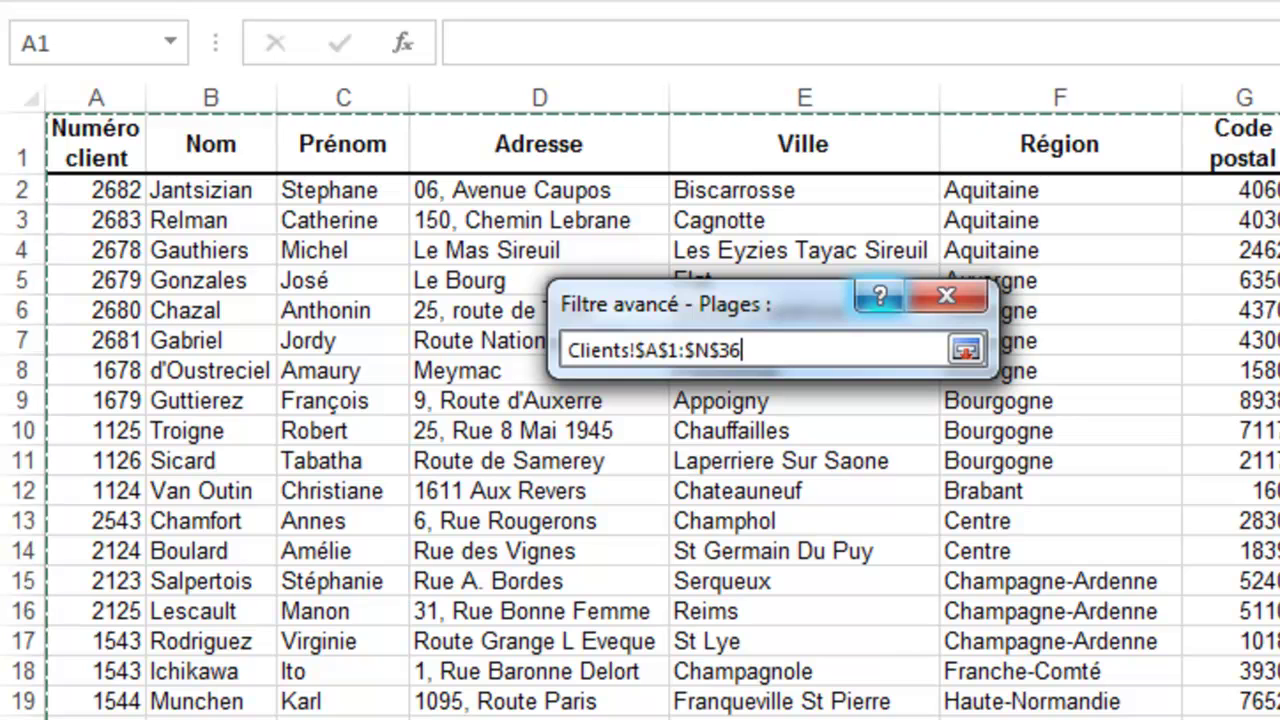
click(965, 349)
Use A2:A3 of Filtre7 as the criteria range and A6:D6 as the copy destination, and run the filter
click(955, 513)
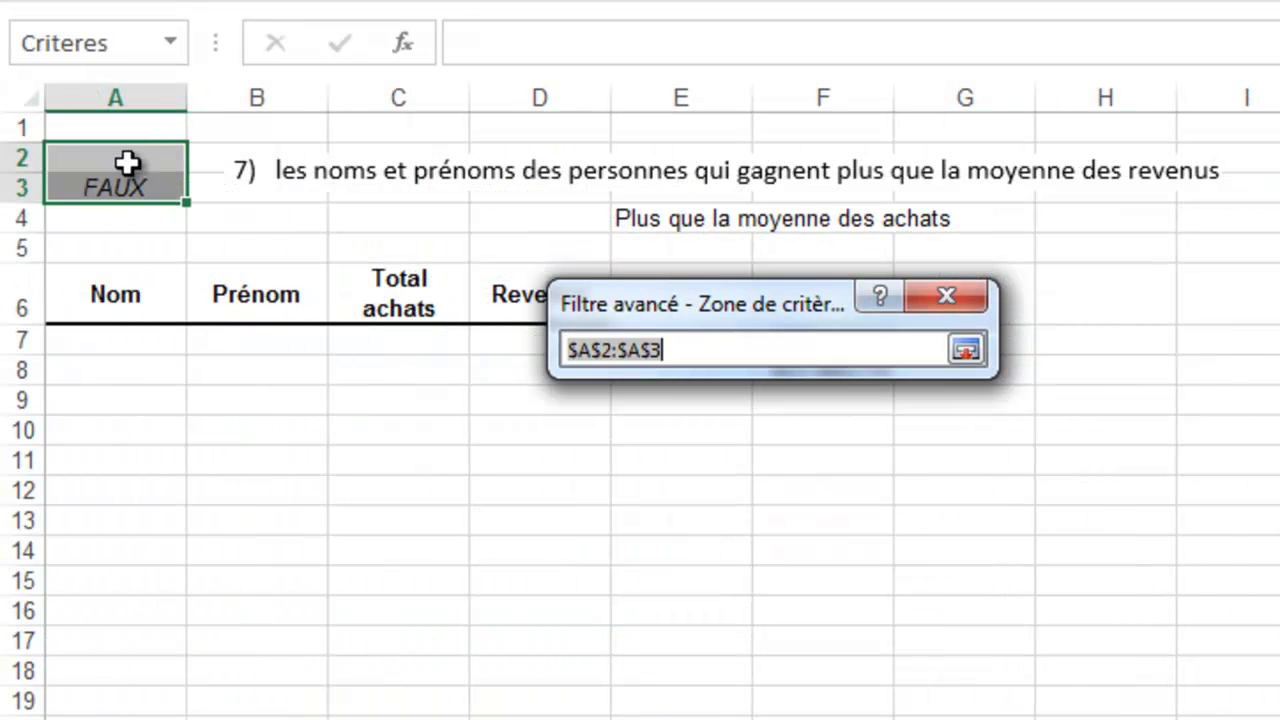
drag(127, 162, 131, 181)
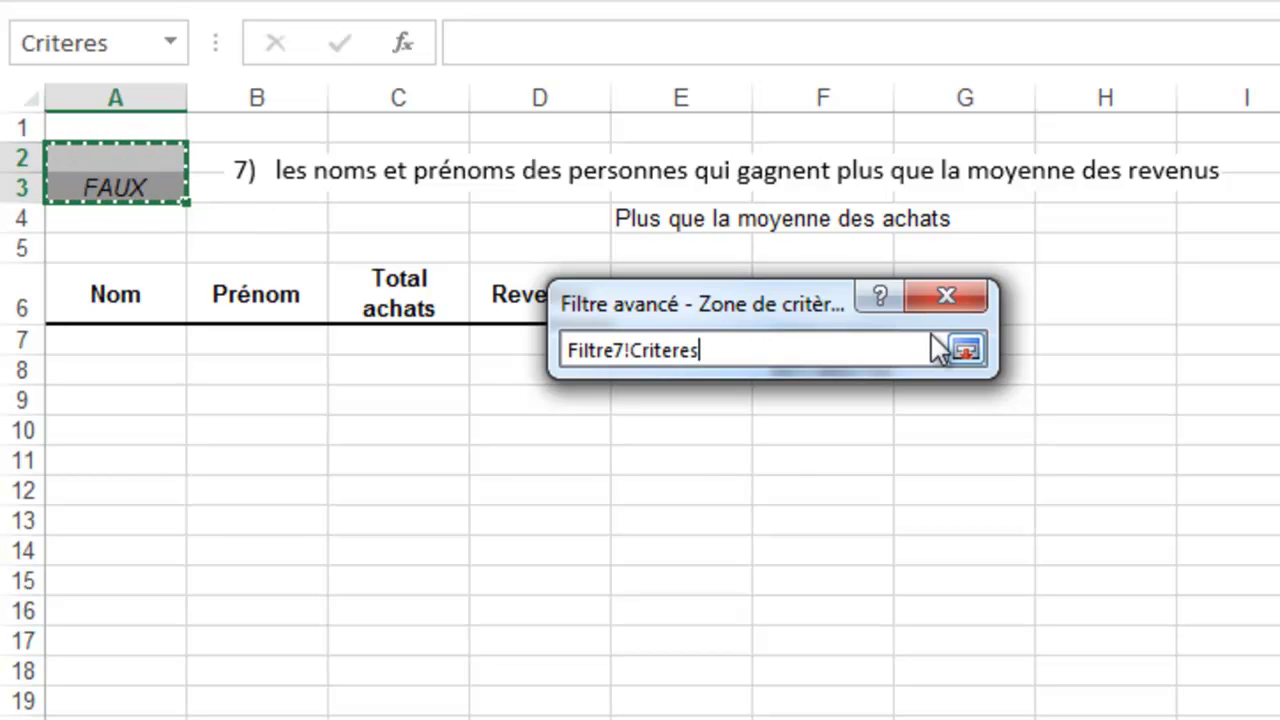
click(964, 348)
click(784, 548)
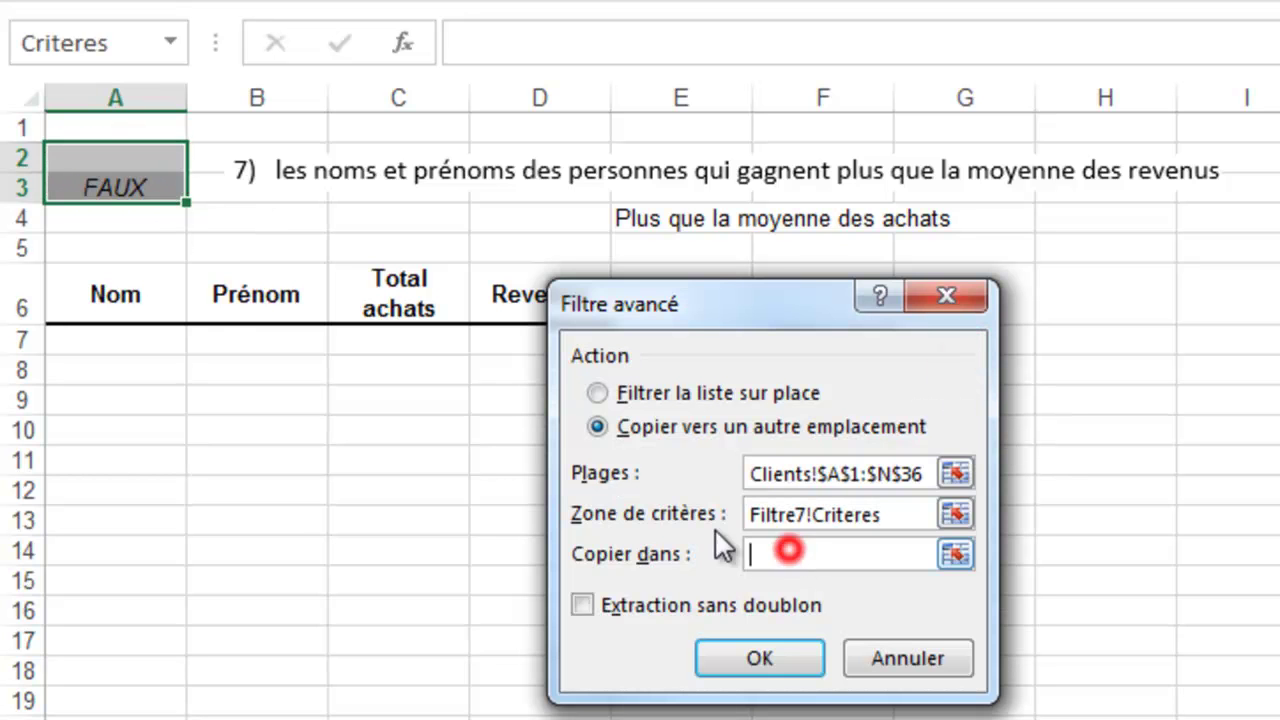
drag(92, 309, 500, 296)
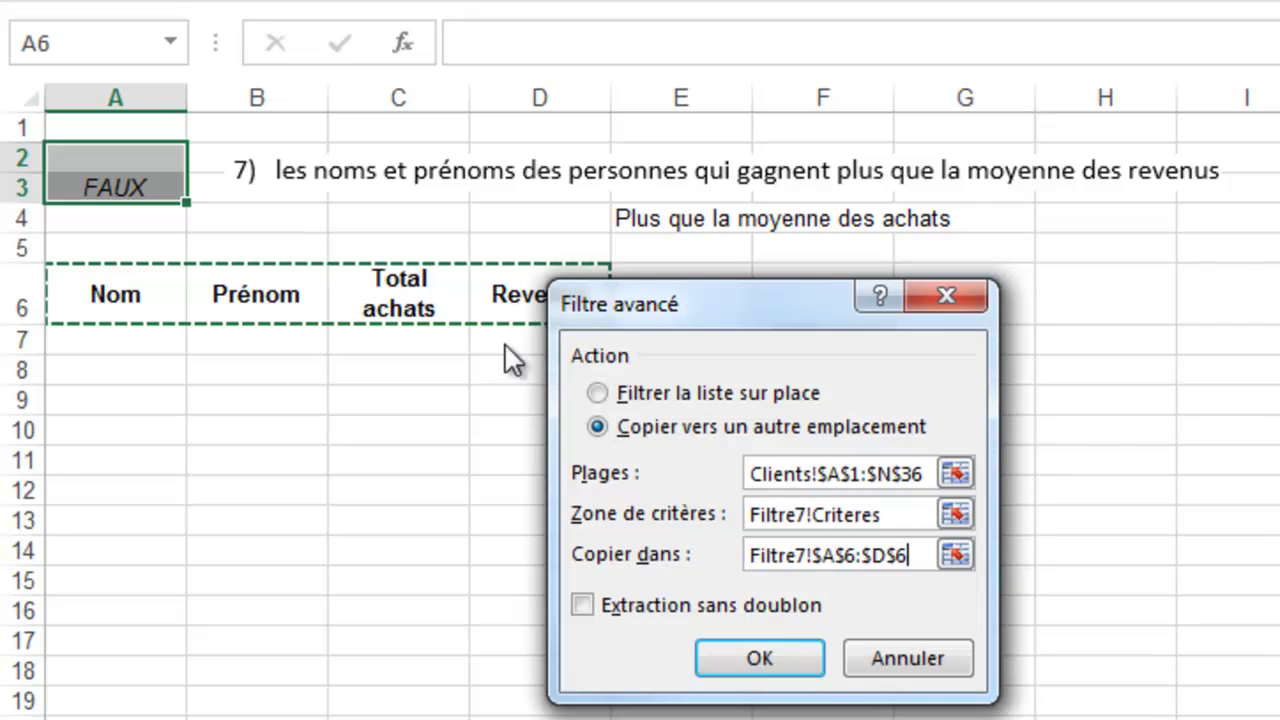
click(776, 655)
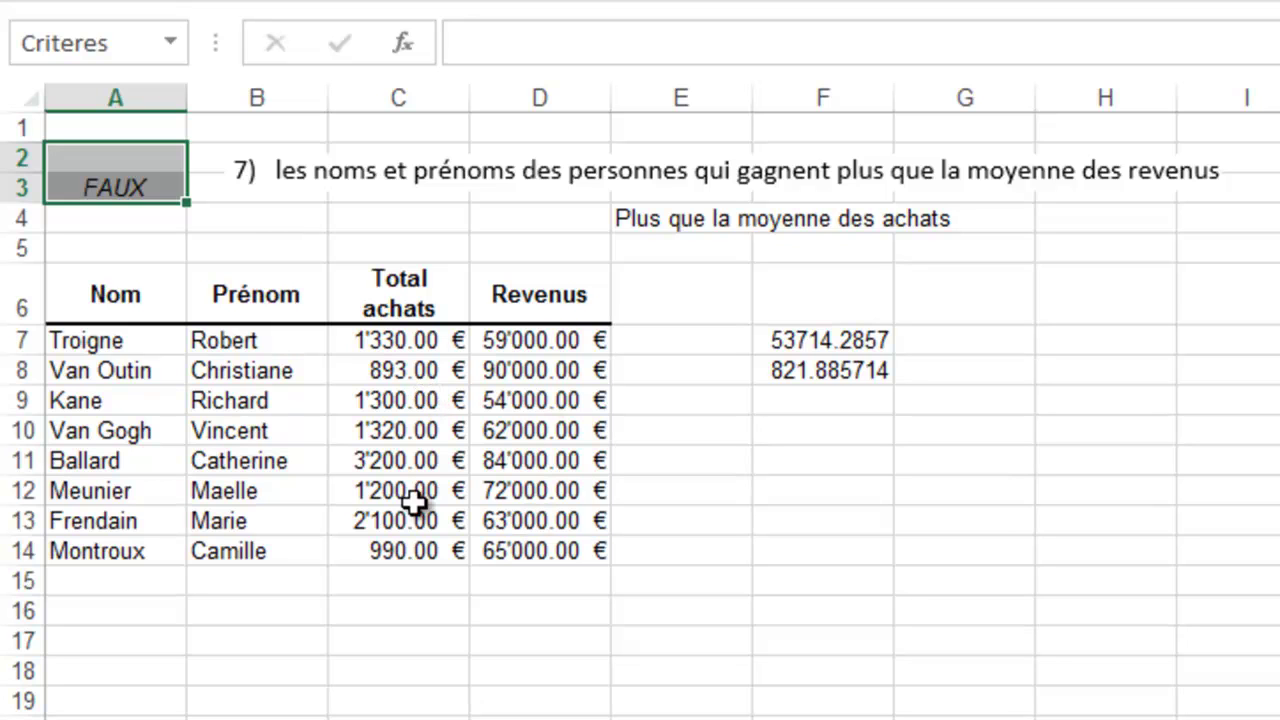
Examine the ET criteria formula in cell A3 of Filtre7 and an extracted Total achats value
click(80, 186)
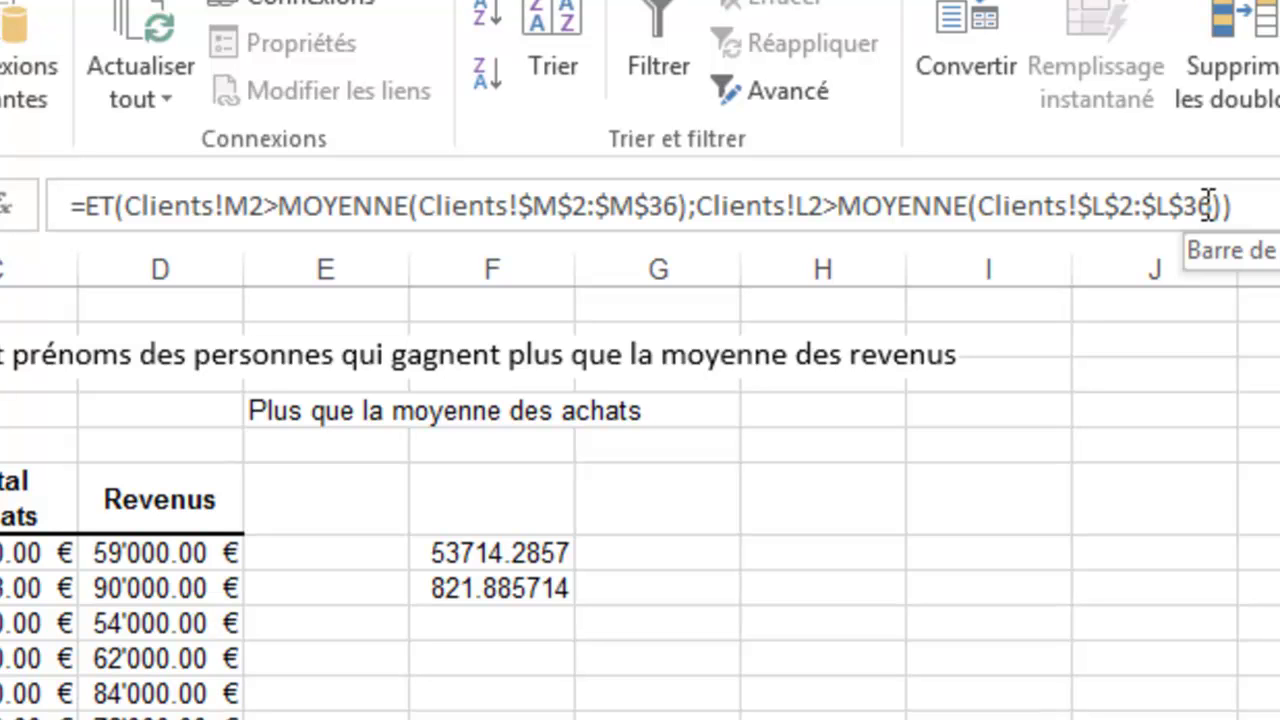
click(40, 693)
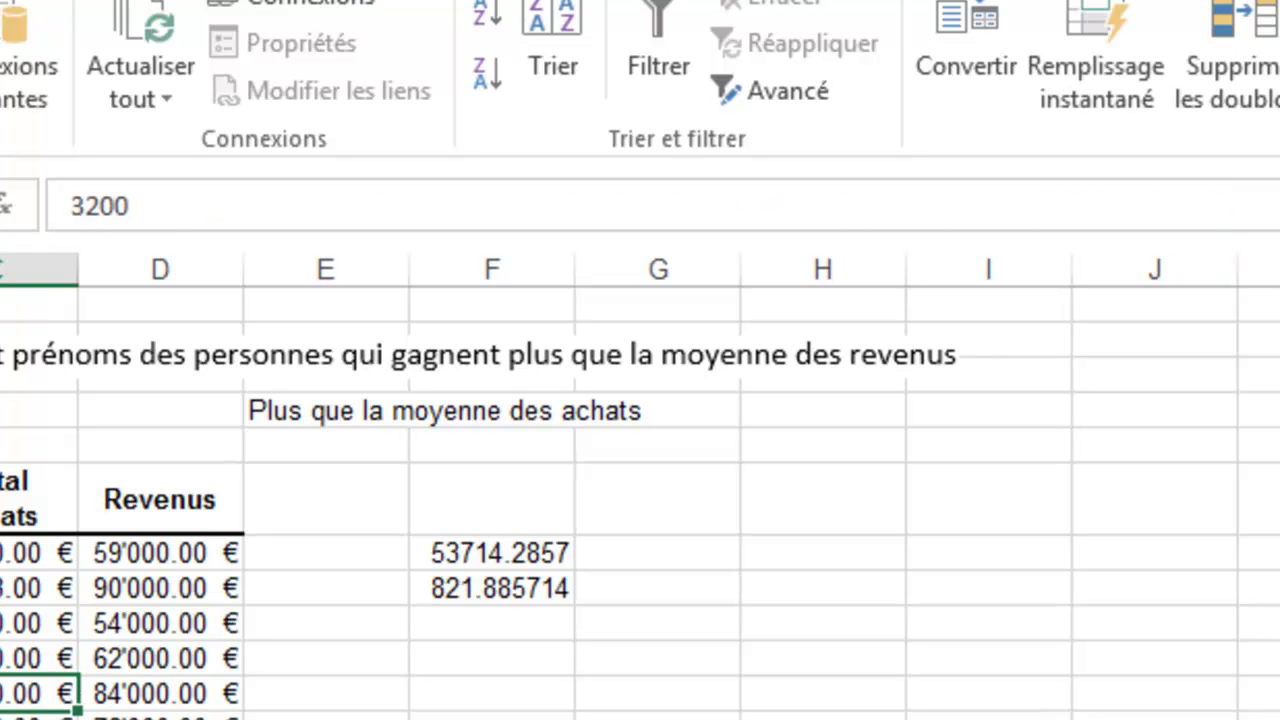